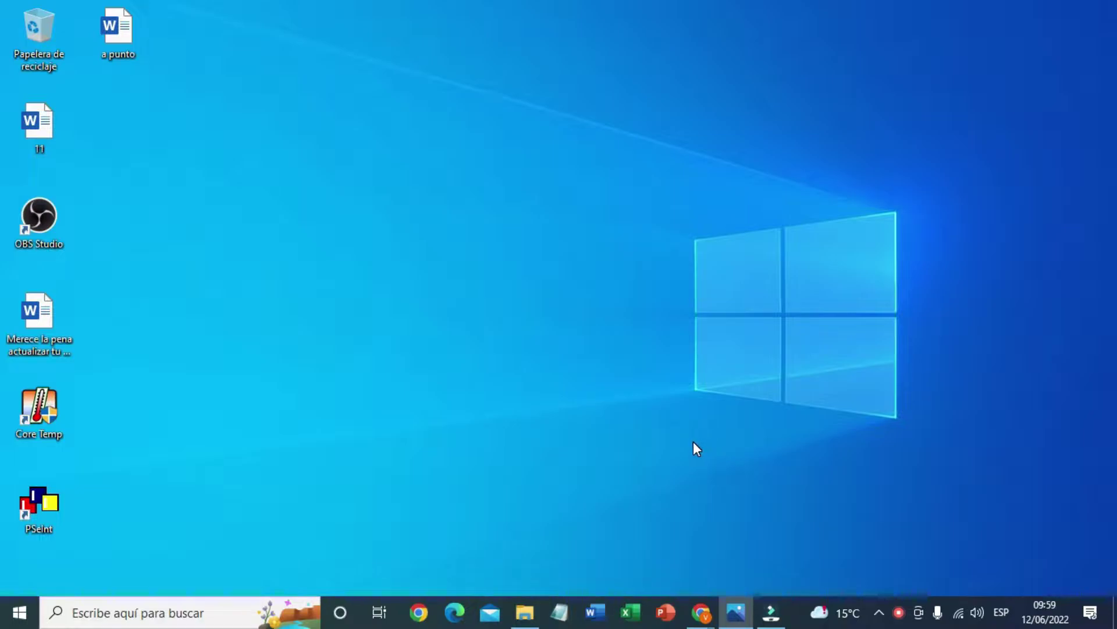
Launch Microsoft Word by running 'winword' from the Windows Run dialog
left_click(655, 422)
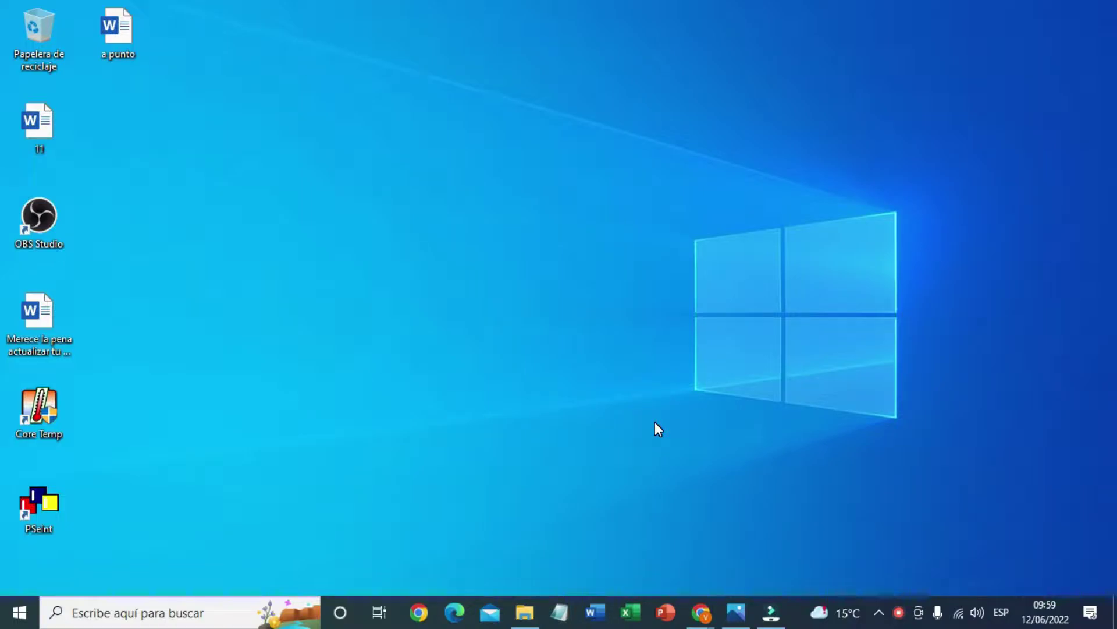
key("super+r")
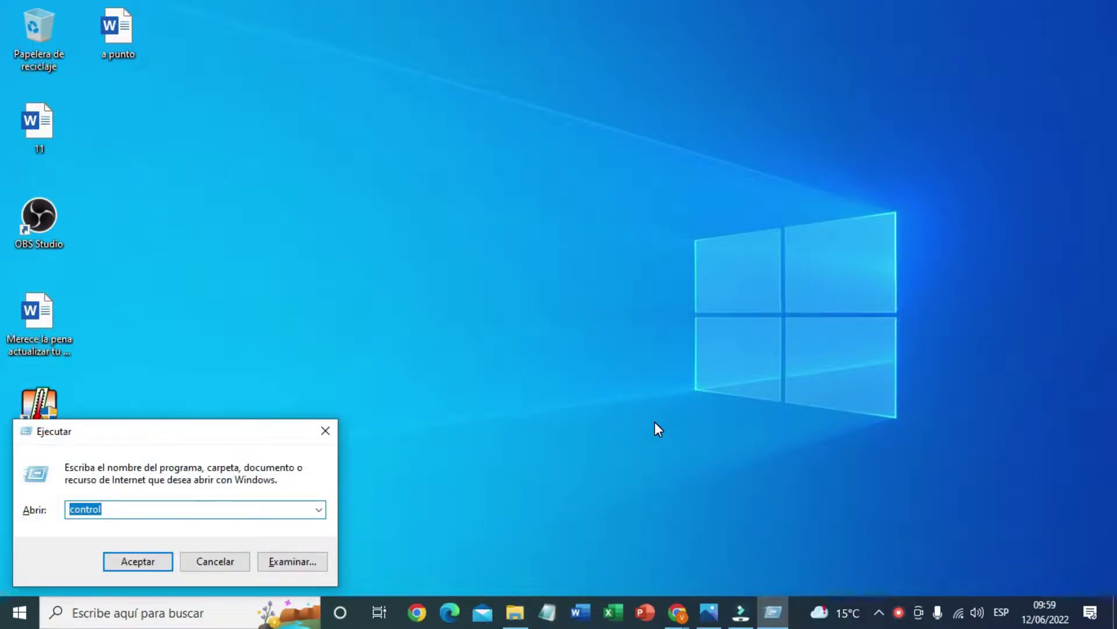
type("w")
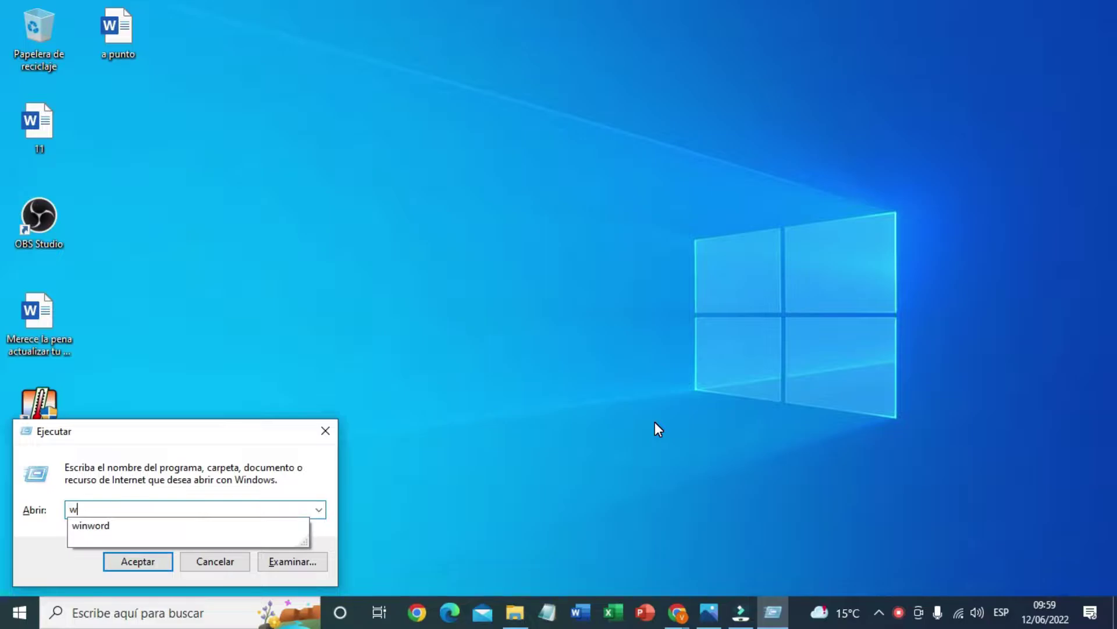
type("inword")
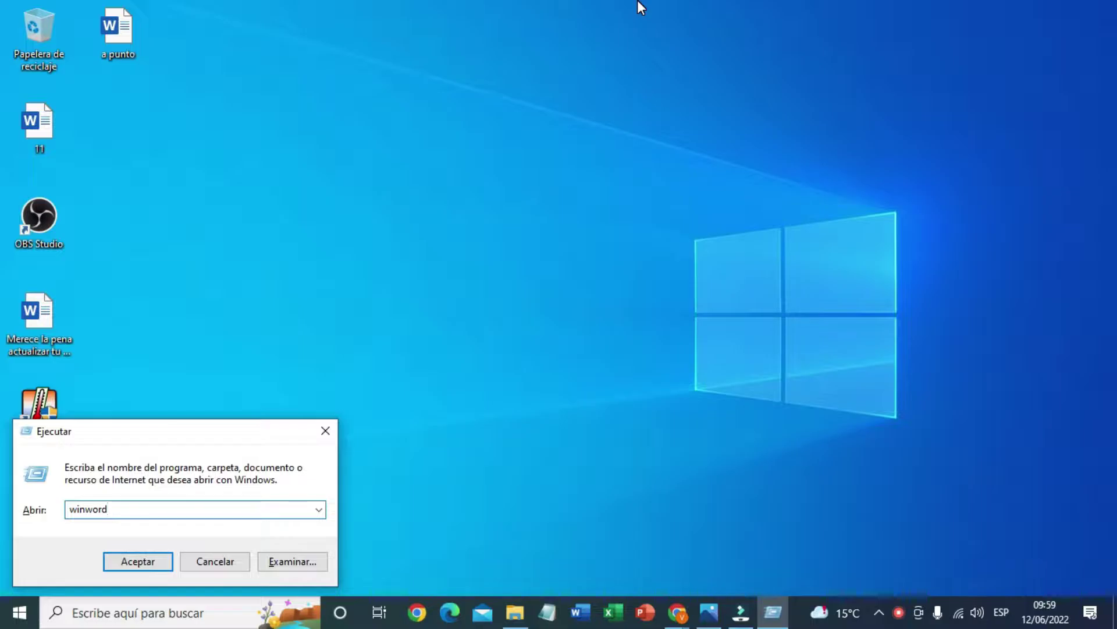
key("Return")
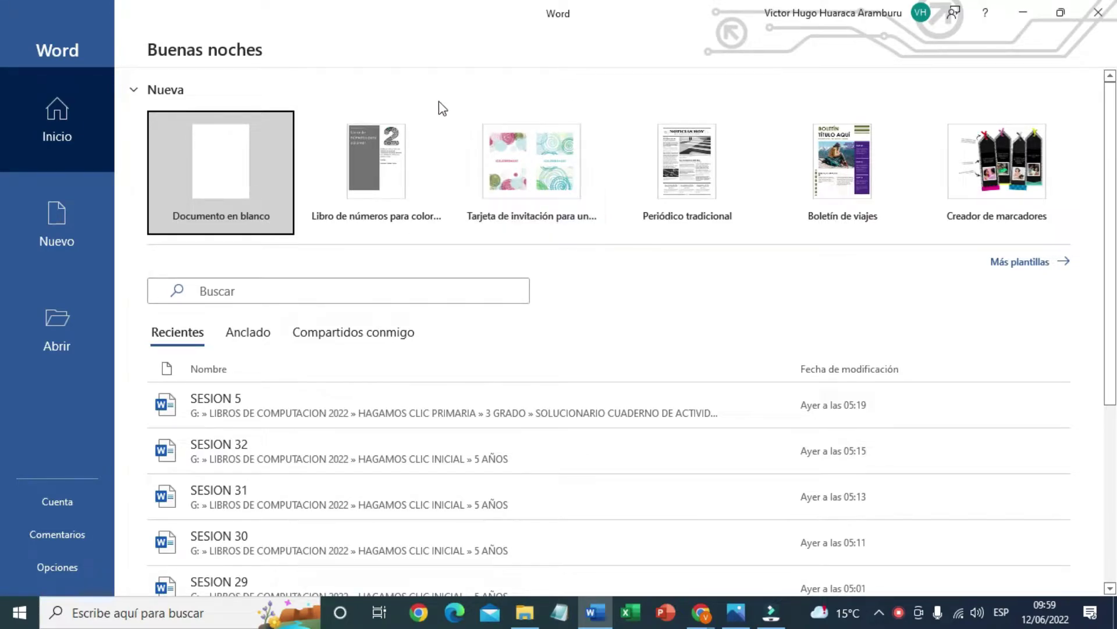
Create a new blank document (Documento en blanco) from the Word start screen
left_click(223, 182)
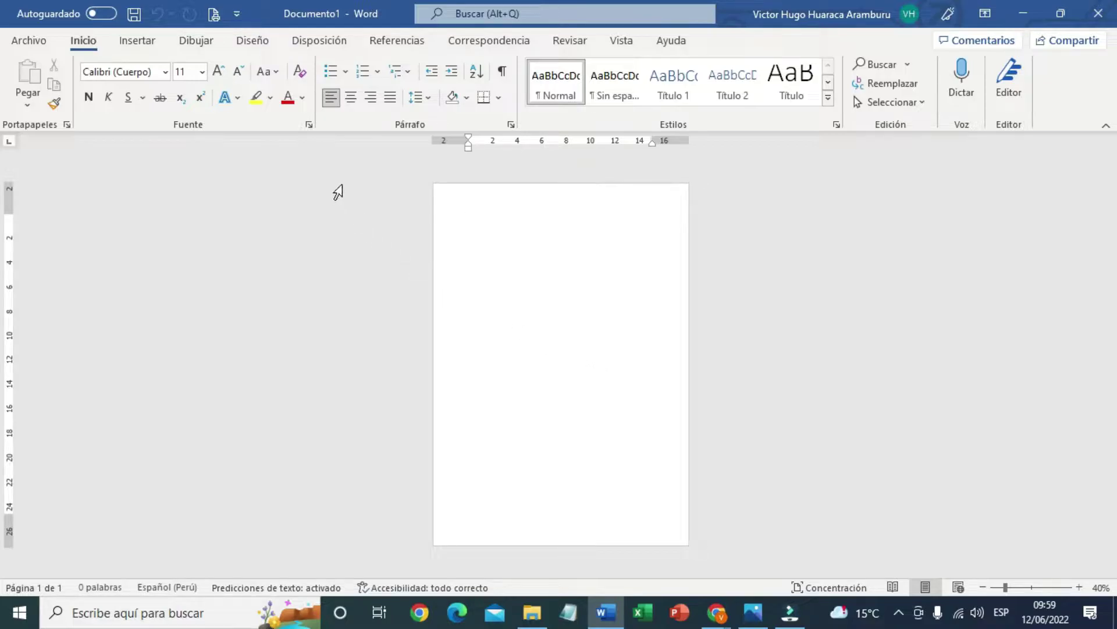
Review the Márgenes, Orientación, Tamaño and Columnas presets on Disposición without changing anything
left_click(265, 43)
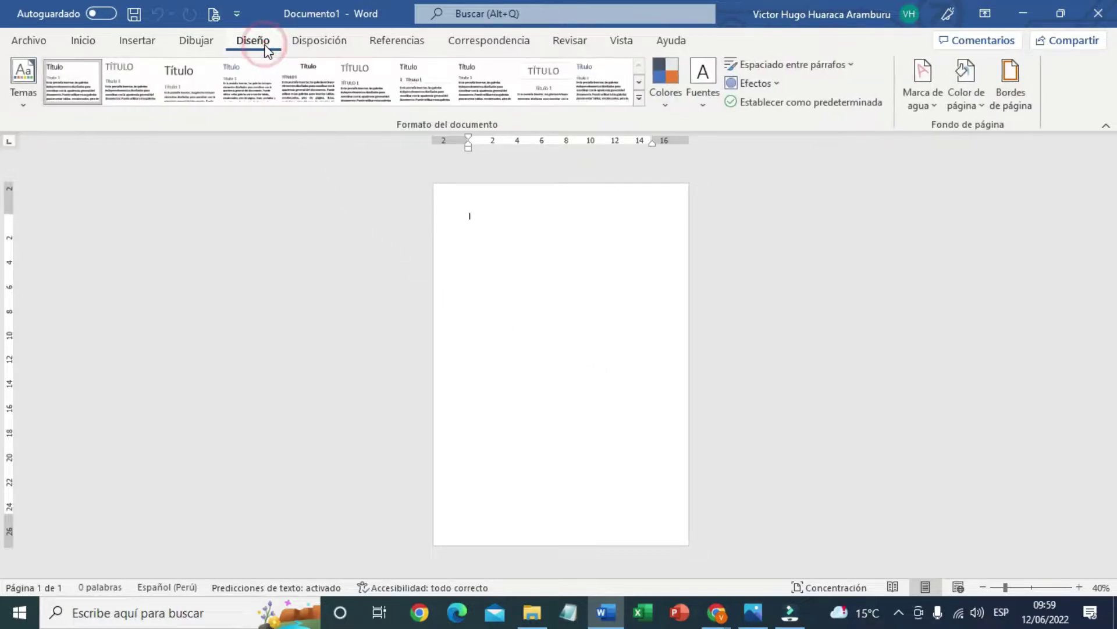
left_click(307, 50)
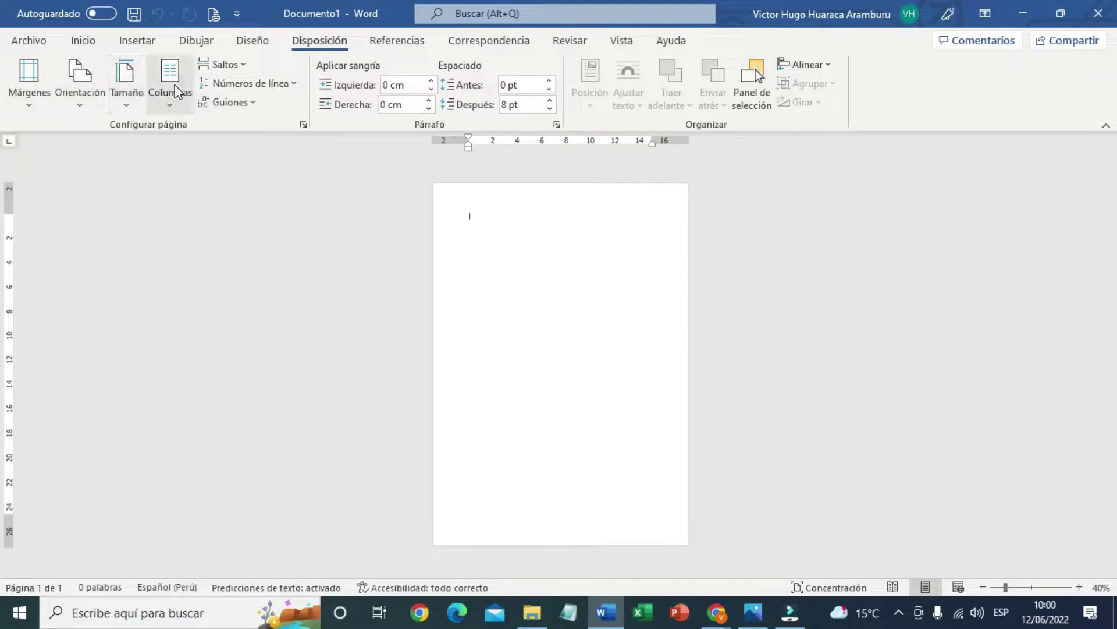
left_click(41, 109)
left_click(82, 106)
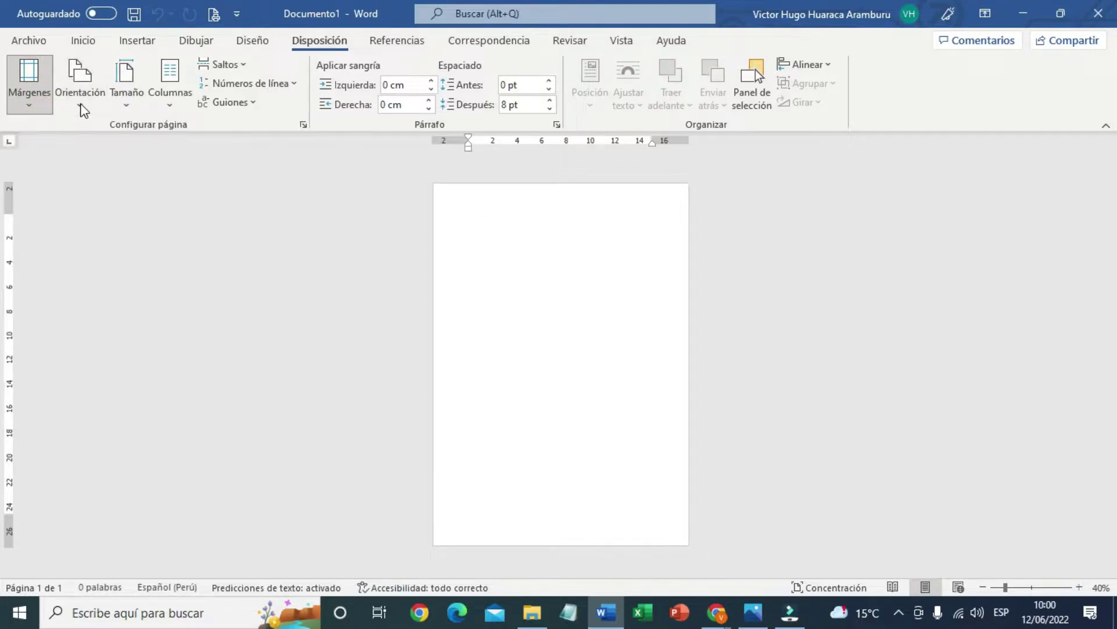
left_click(125, 106)
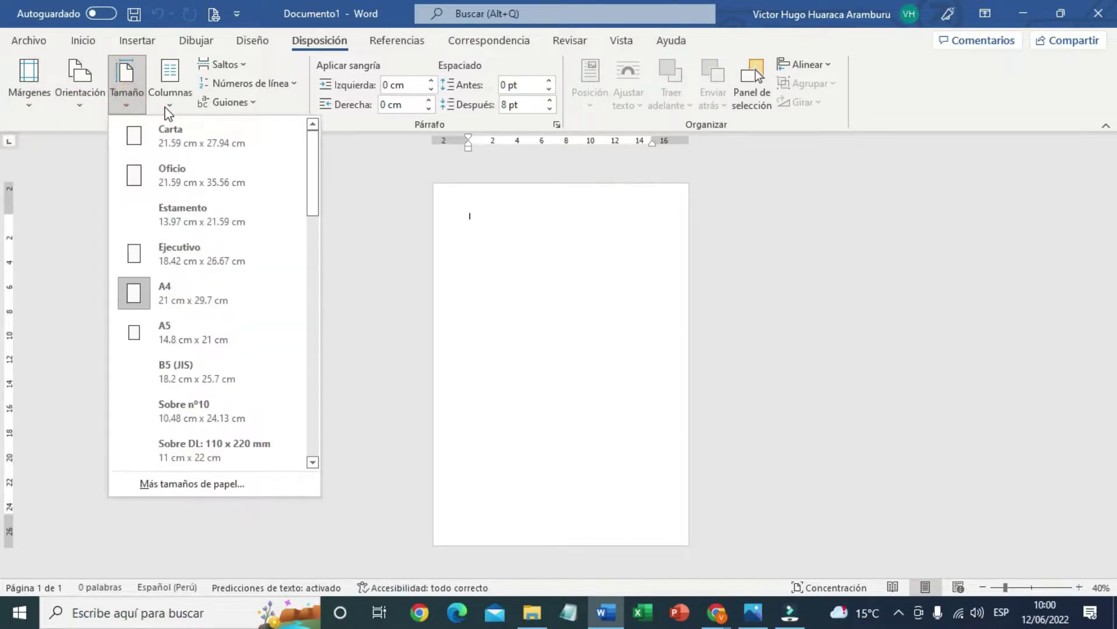
left_click(169, 106)
left_click(309, 272)
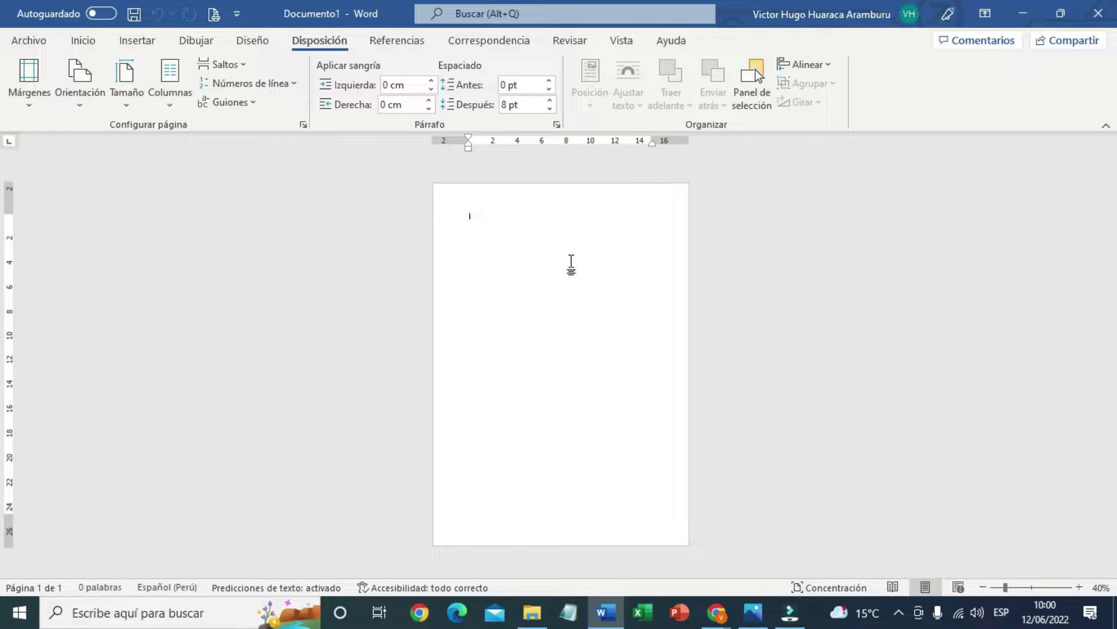
Apply Narrow 1.27 cm margins and landscape (Horizontal) orientation to the page
left_click(35, 108)
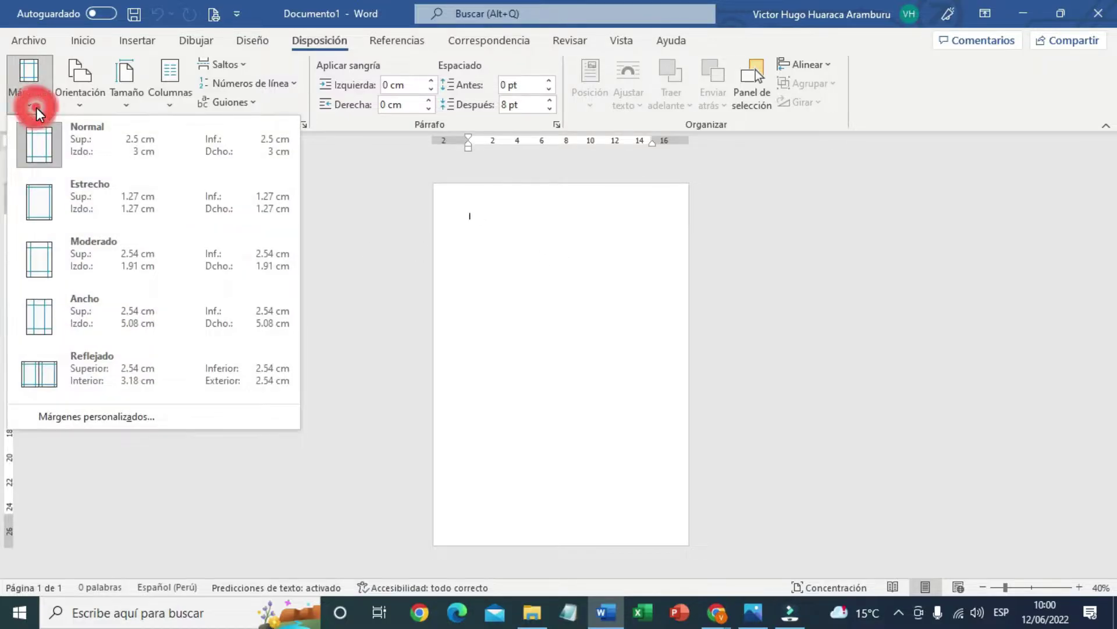
left_click(43, 213)
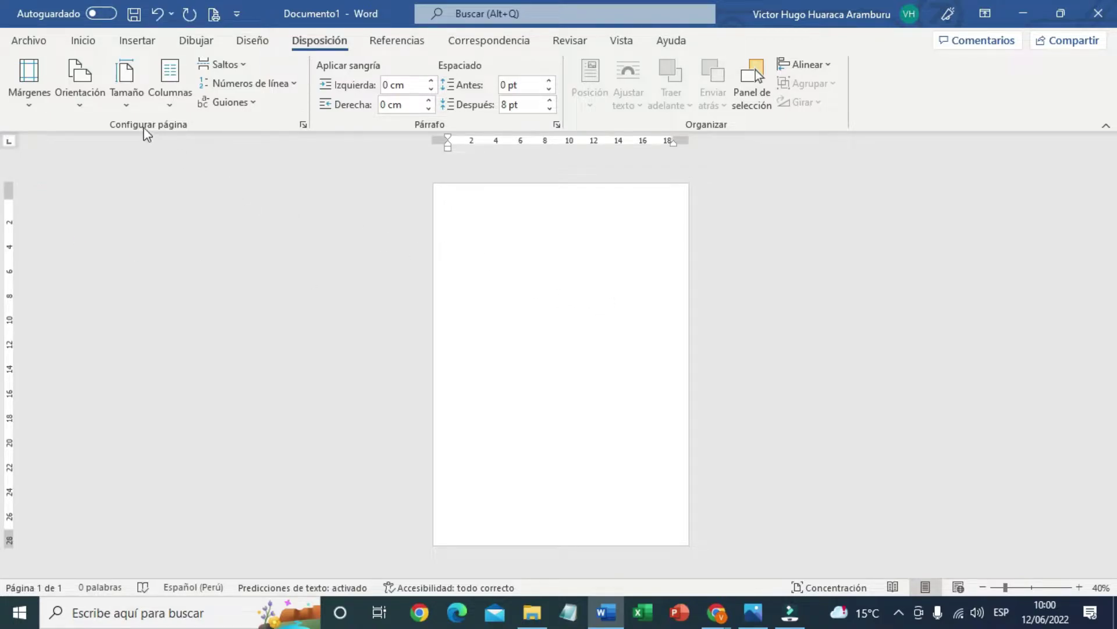
left_click(69, 104)
left_click(102, 178)
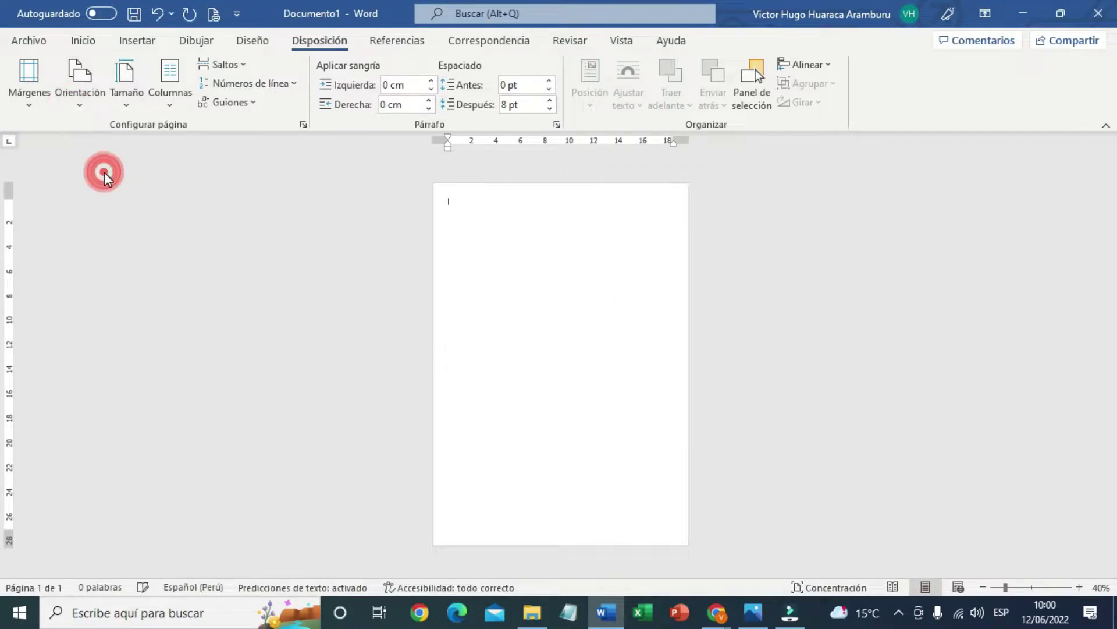
Keep A4 paper size and a single column, and zoom the page to 60%
left_click(125, 99)
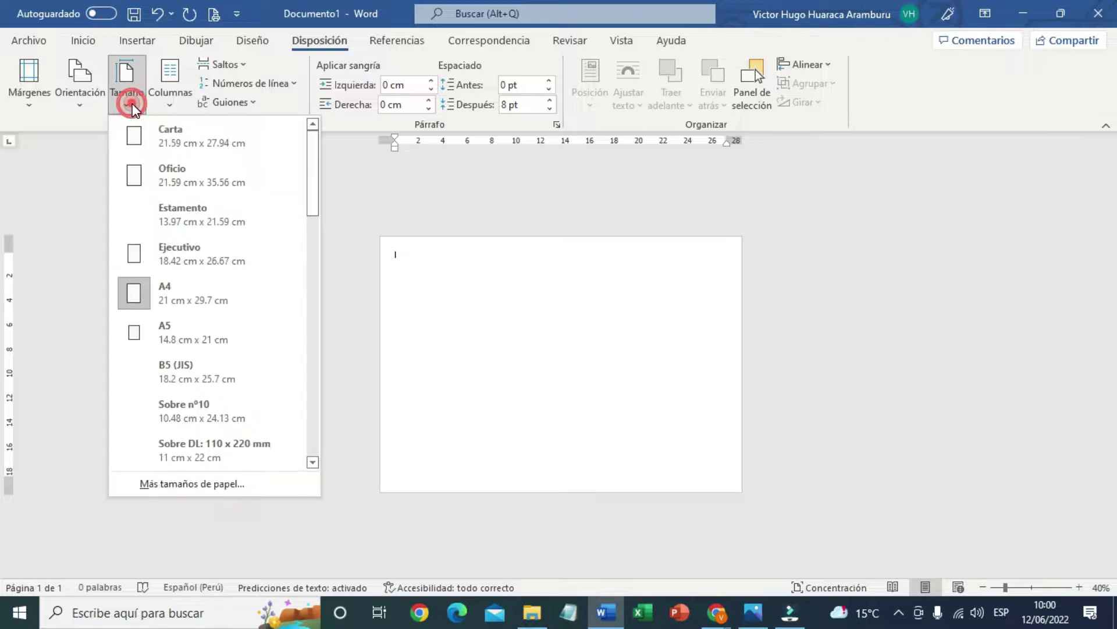
left_click(374, 224)
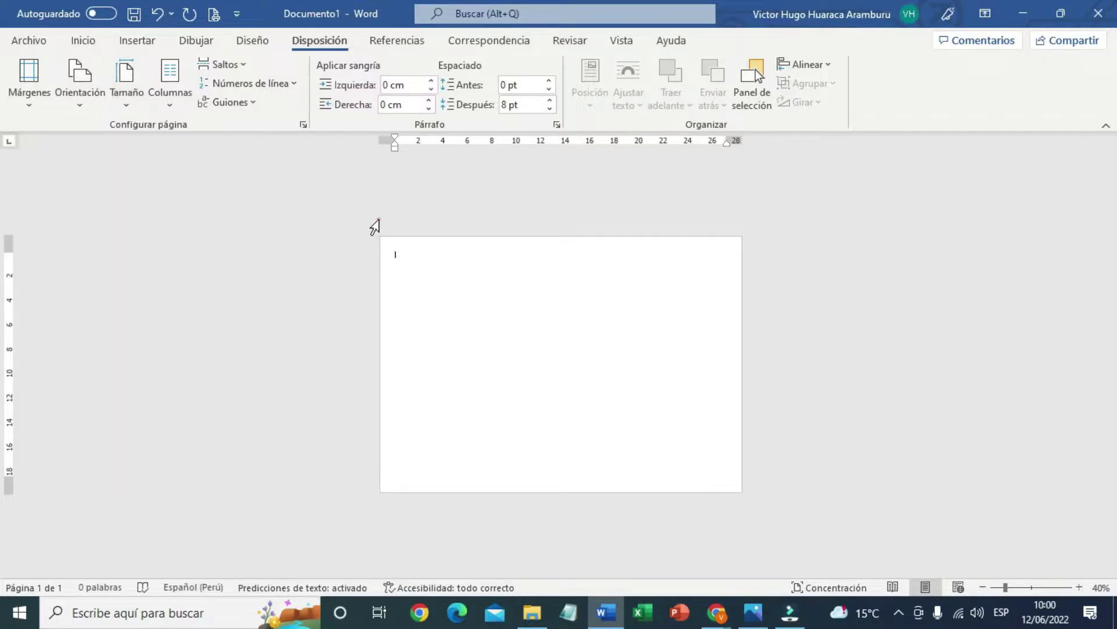
left_click(169, 100)
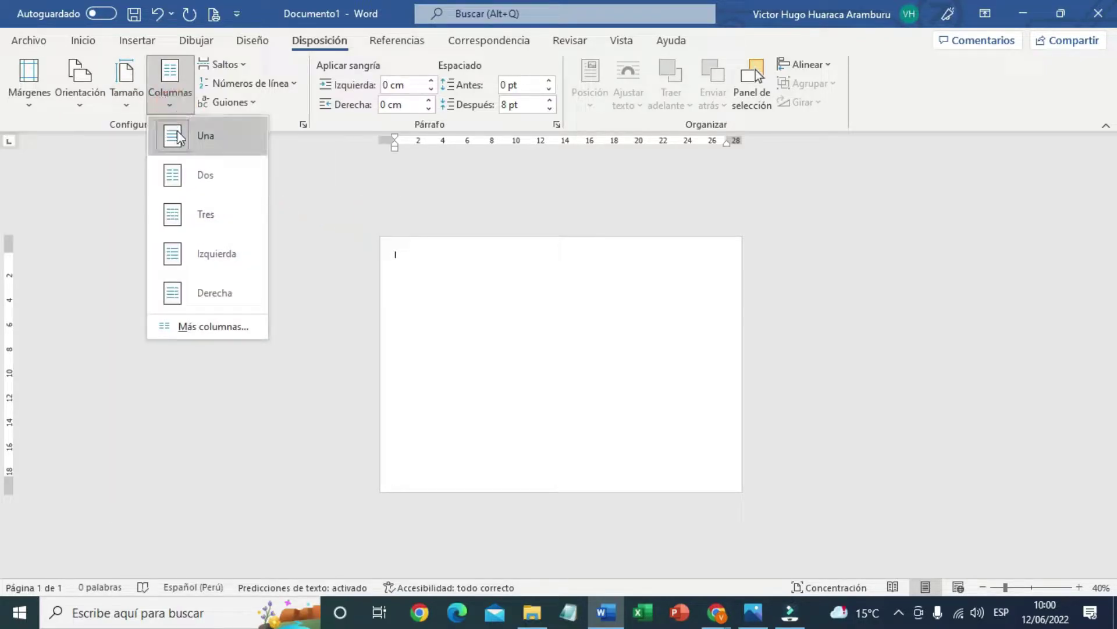
left_click(313, 184)
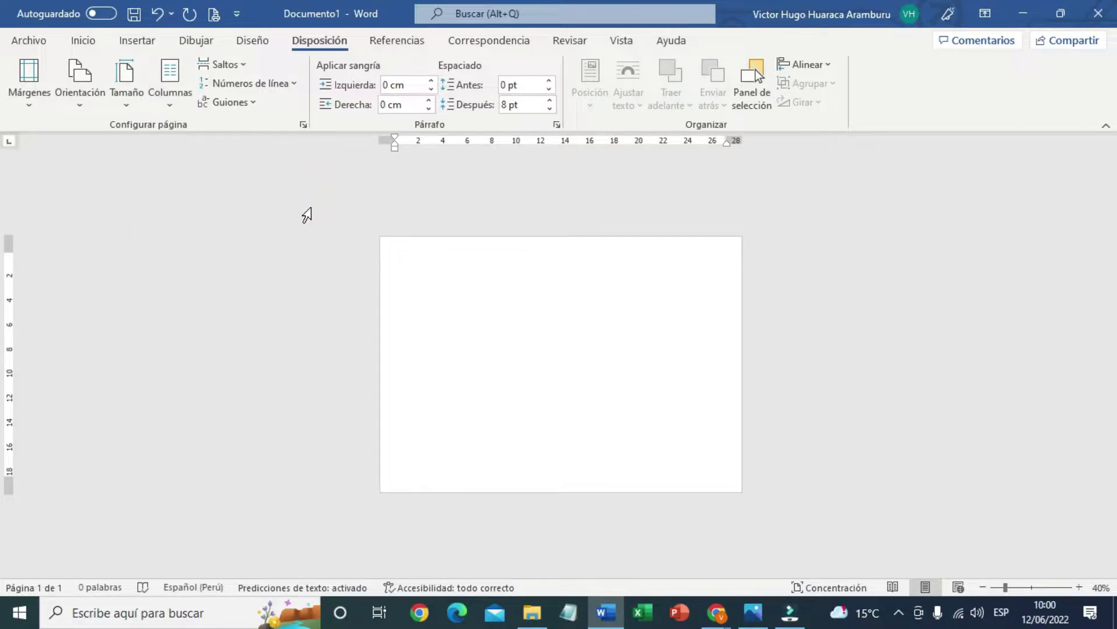
left_click(1080, 588)
left_click(1080, 587)
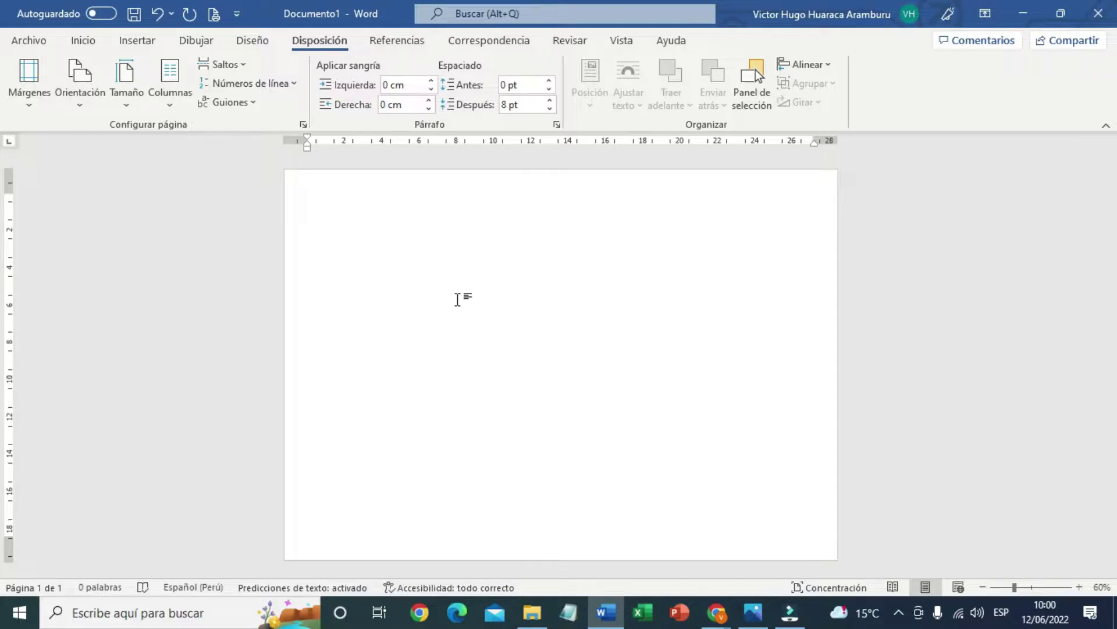
Insert a 4-column by 5-row table from the Insertar > Tabla grid
left_click(151, 45)
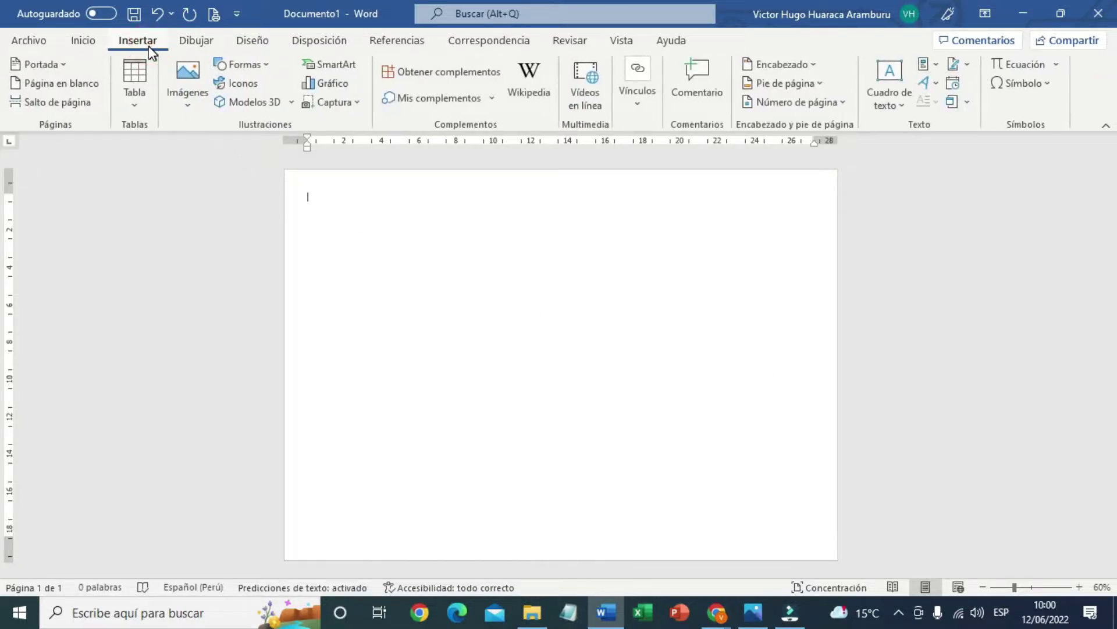
left_click(135, 99)
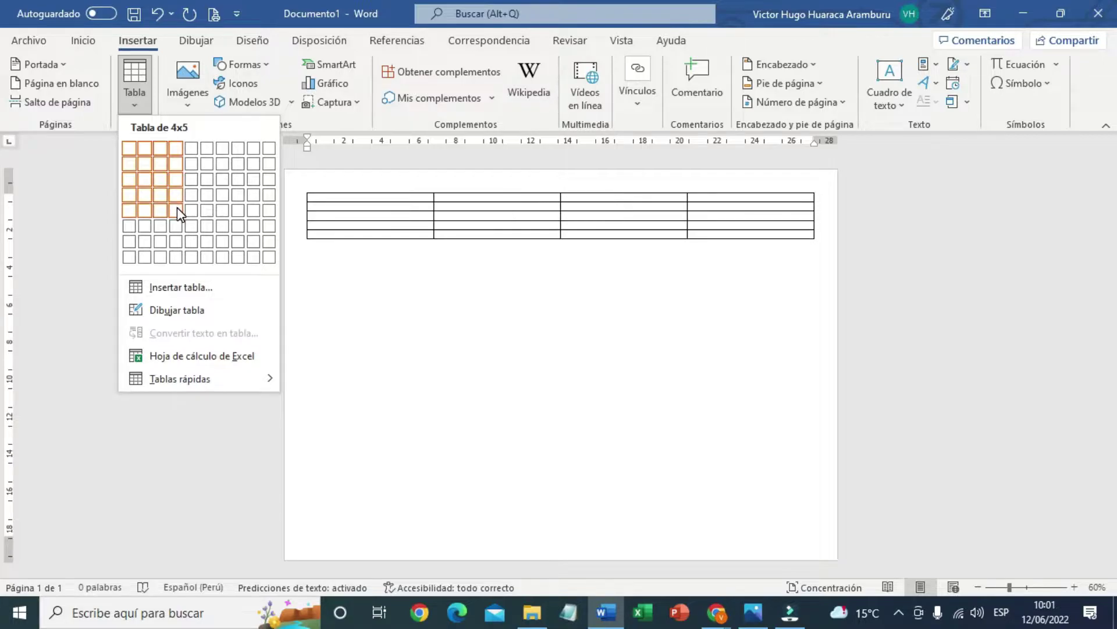
left_click(177, 207)
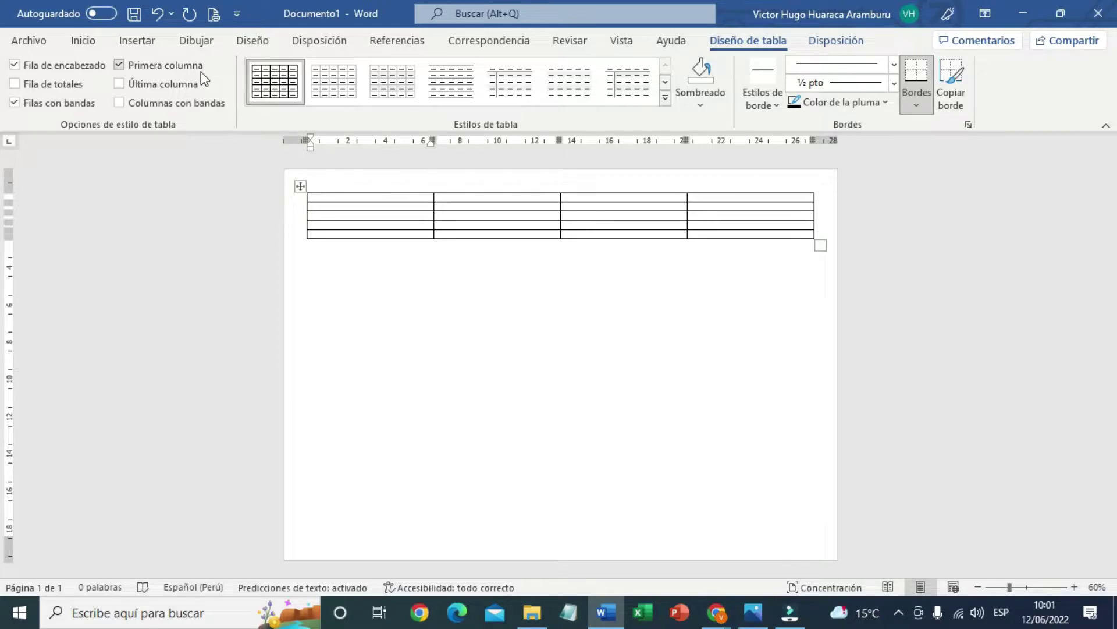
Add a New Document quick-access shortcut, create Documento2 and insert a 4x5 table in it
left_click(237, 13)
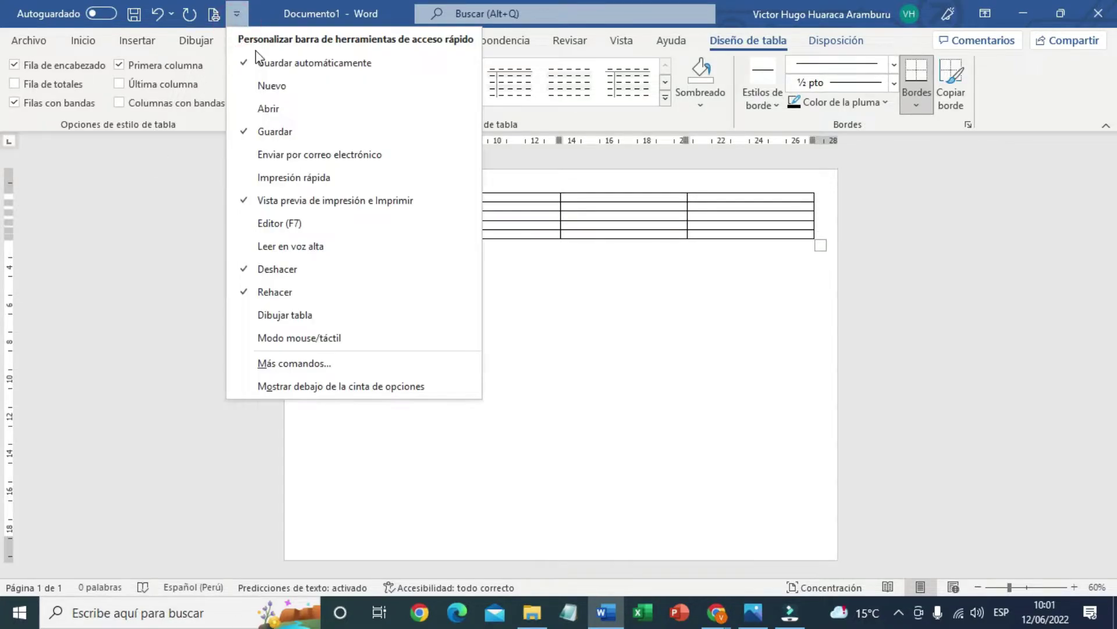
left_click(265, 86)
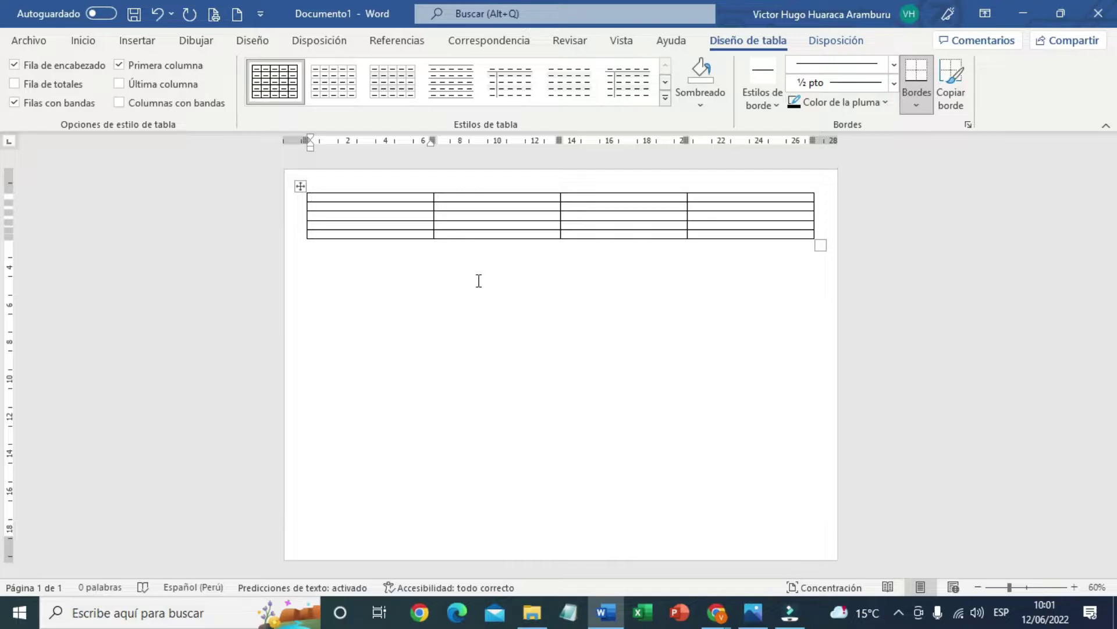
left_click(237, 15)
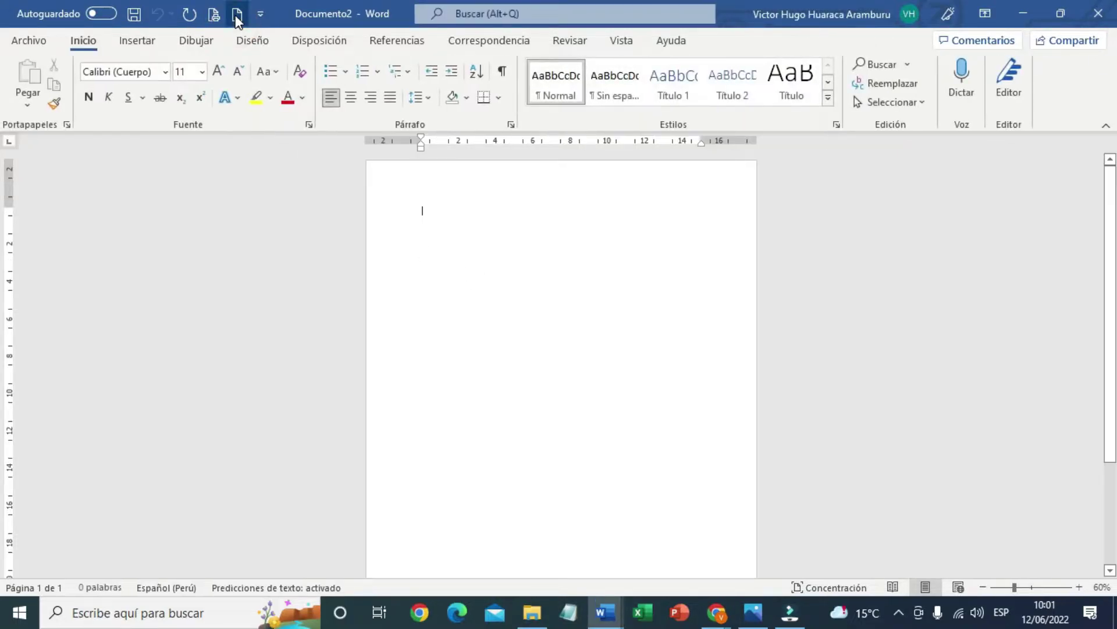
left_click(146, 46)
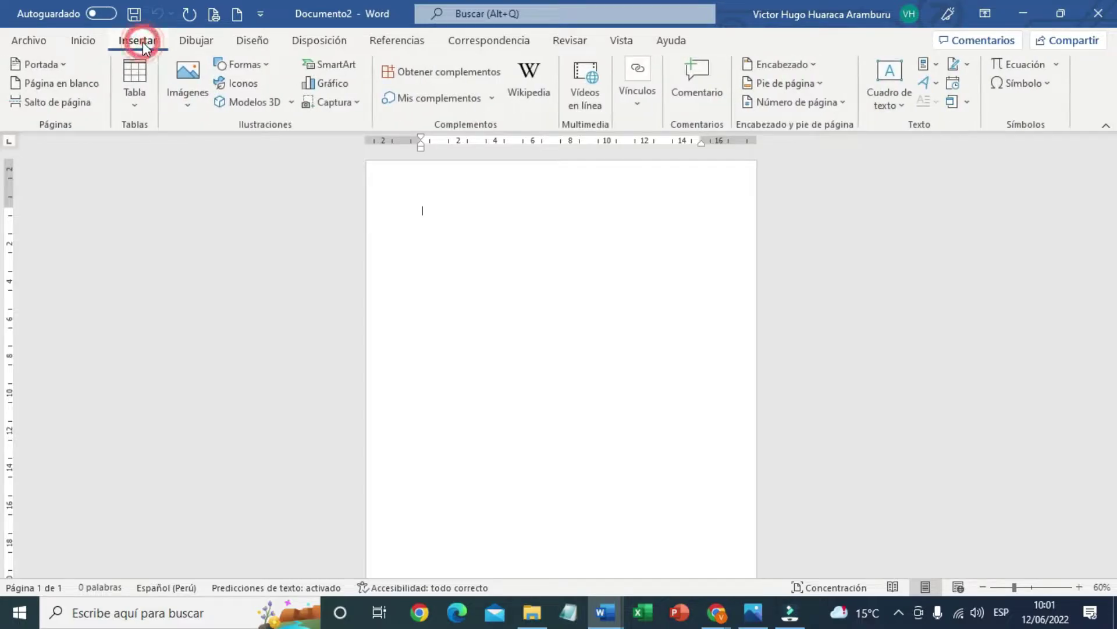
left_click(137, 98)
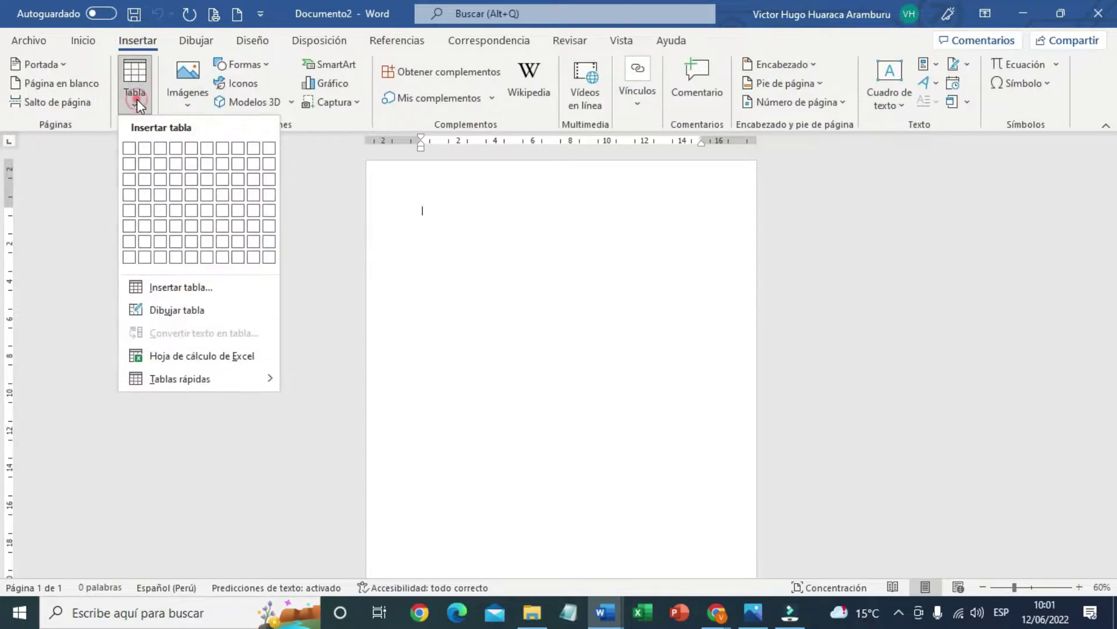
left_click(173, 213)
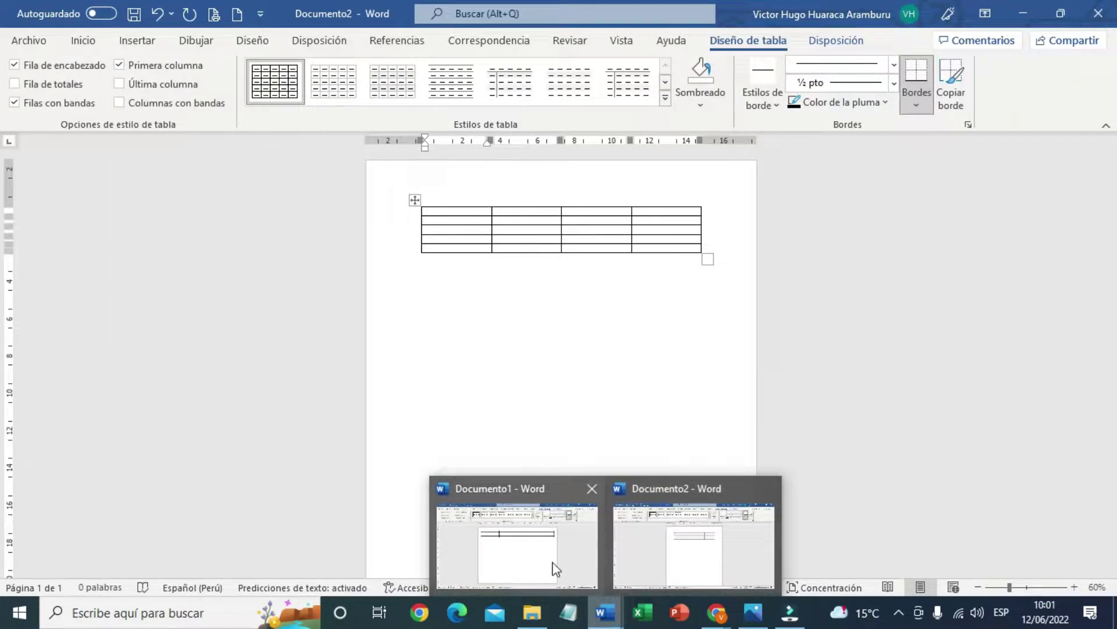
Switch between the Documento1 and Documento2 windows using the taskbar list of open documents
left_click(553, 561)
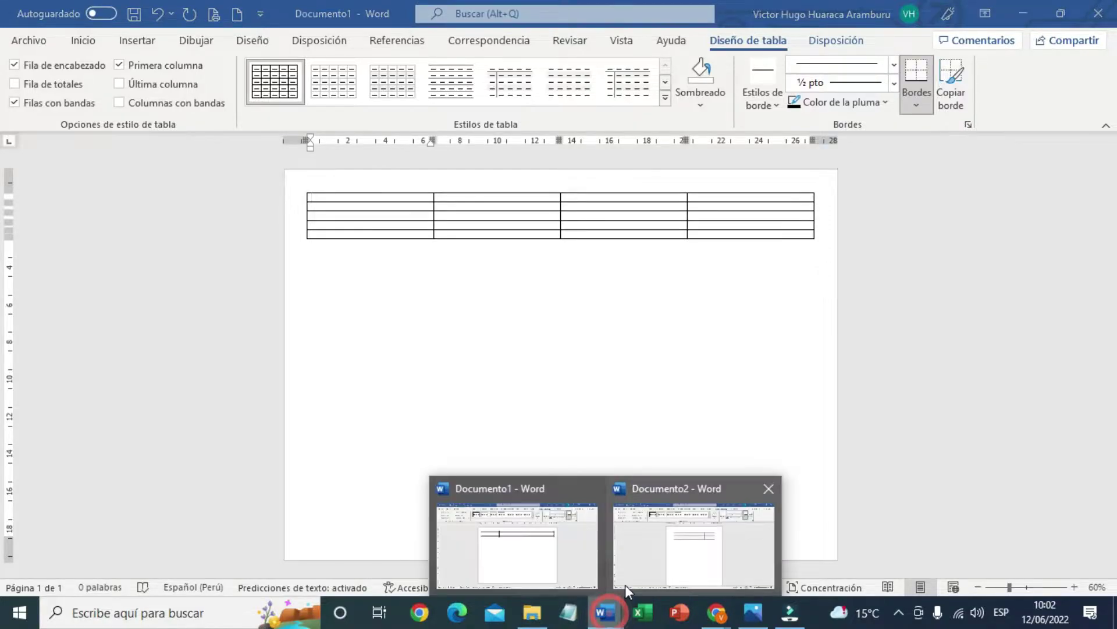
left_click(661, 566)
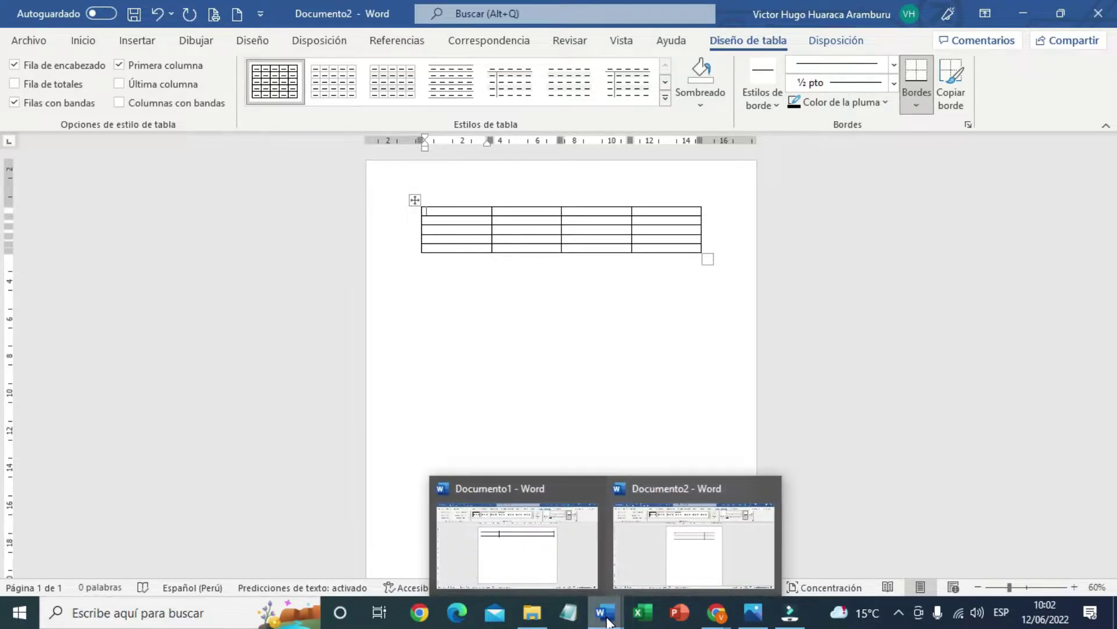
left_click(532, 550)
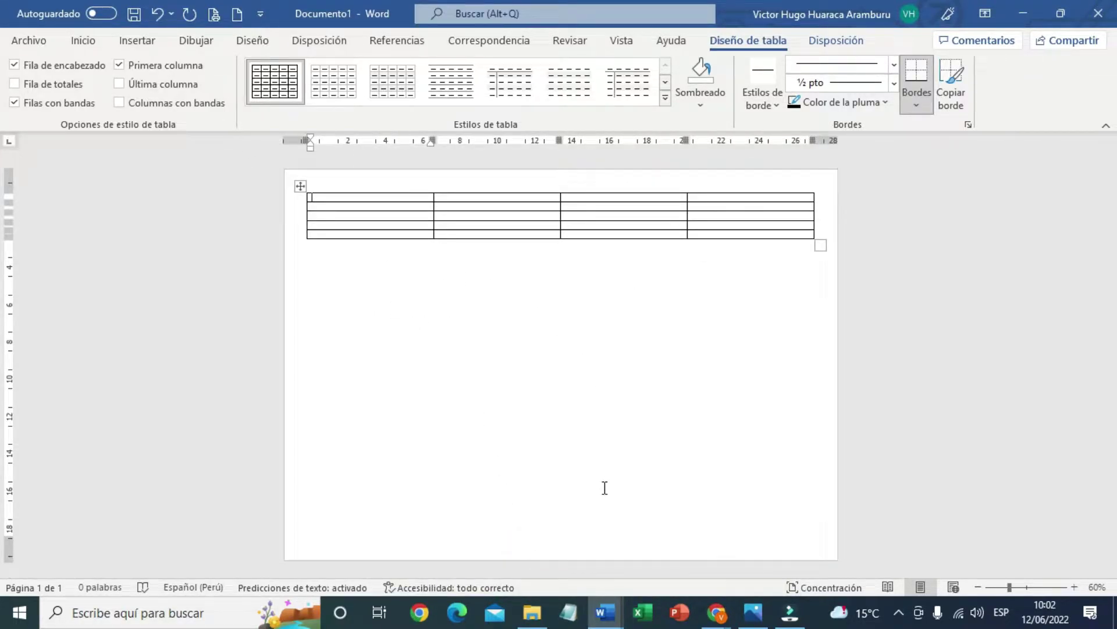
left_click(605, 611)
Give Documento2 Narrow 1.27 cm margins and landscape orientation, keeping its paper size
left_click(658, 573)
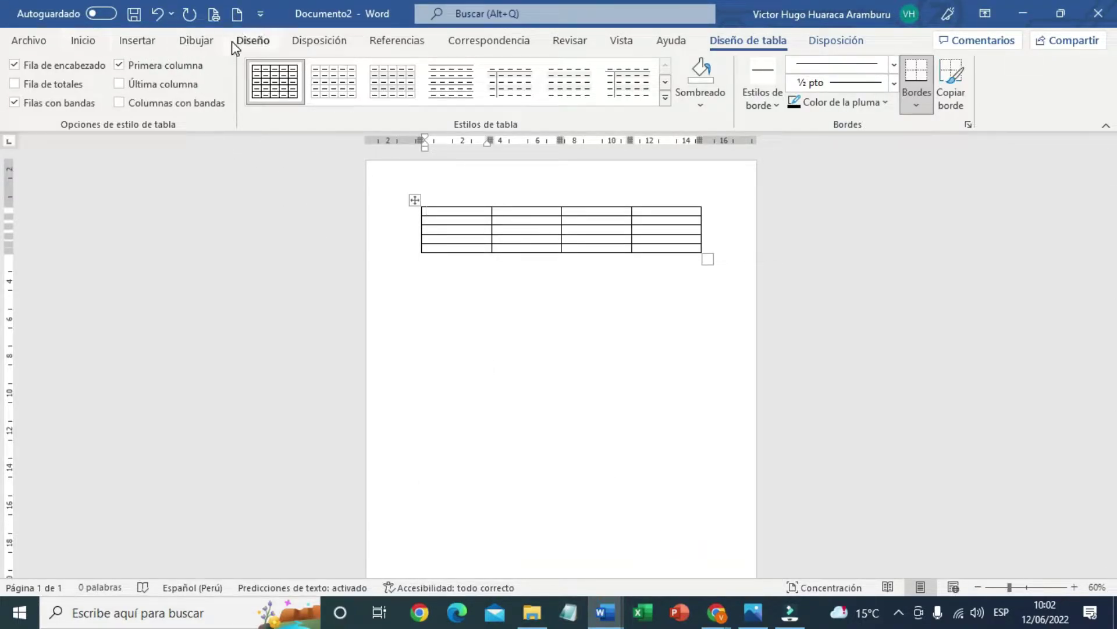
left_click(249, 42)
left_click(299, 41)
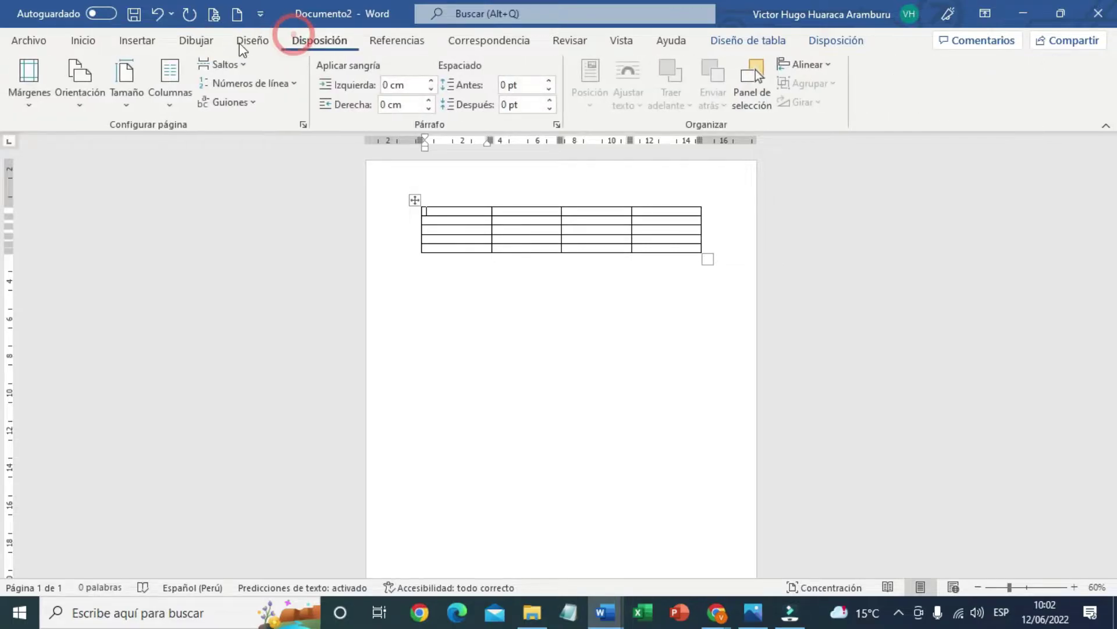
left_click(40, 103)
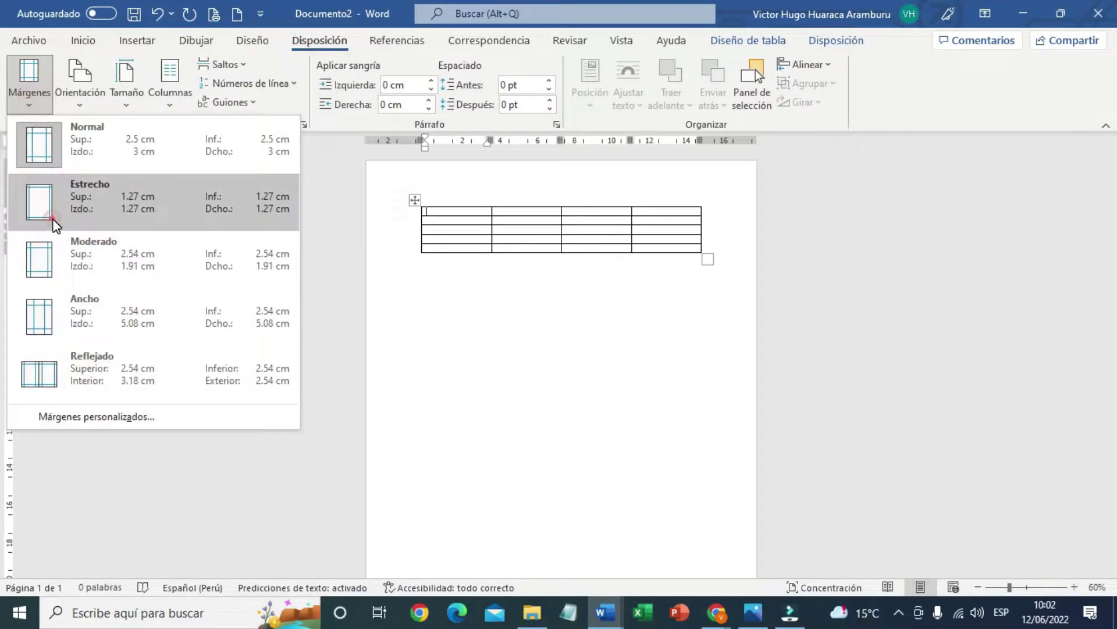
left_click(52, 220)
left_click(84, 93)
left_click(105, 175)
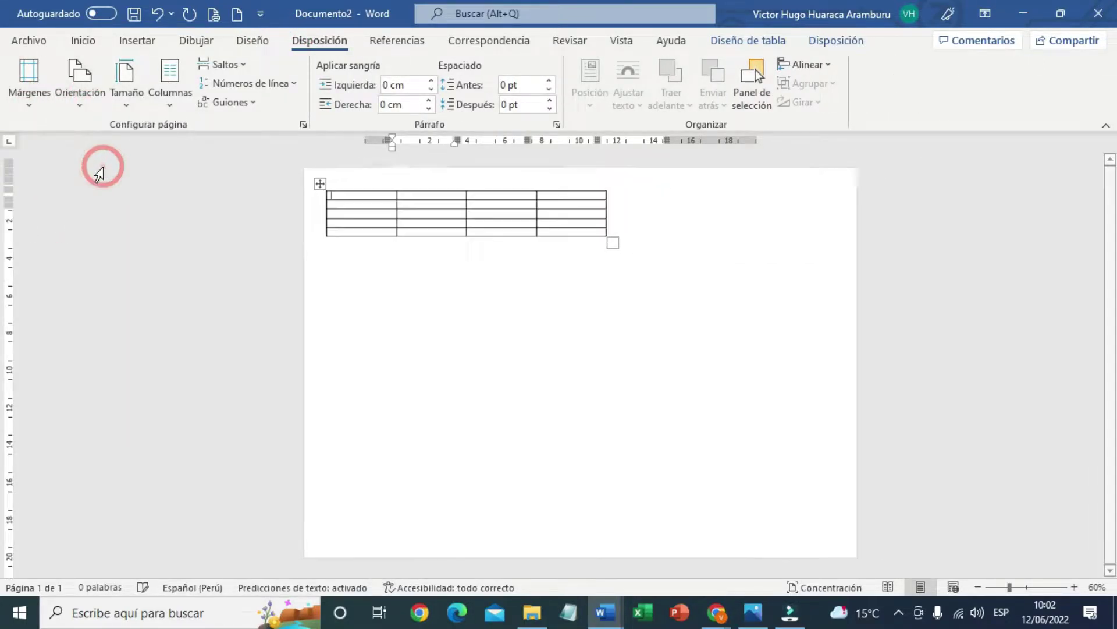
left_click(128, 99)
left_click(83, 248)
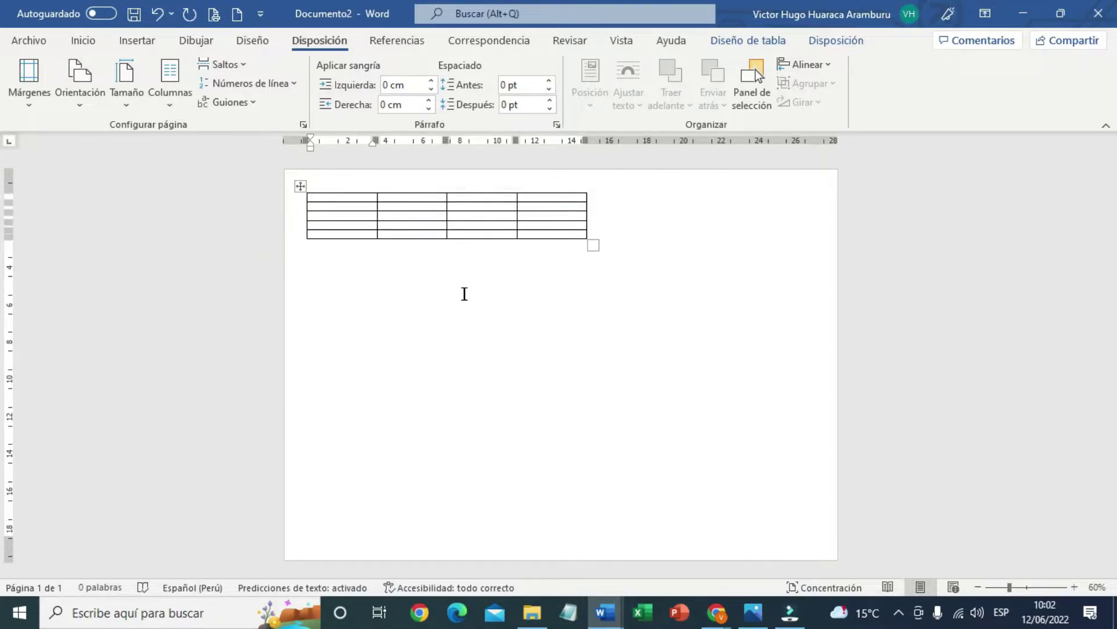
Close Documento2 without saving and zoom Documento1 in to 120%
left_click(1097, 13)
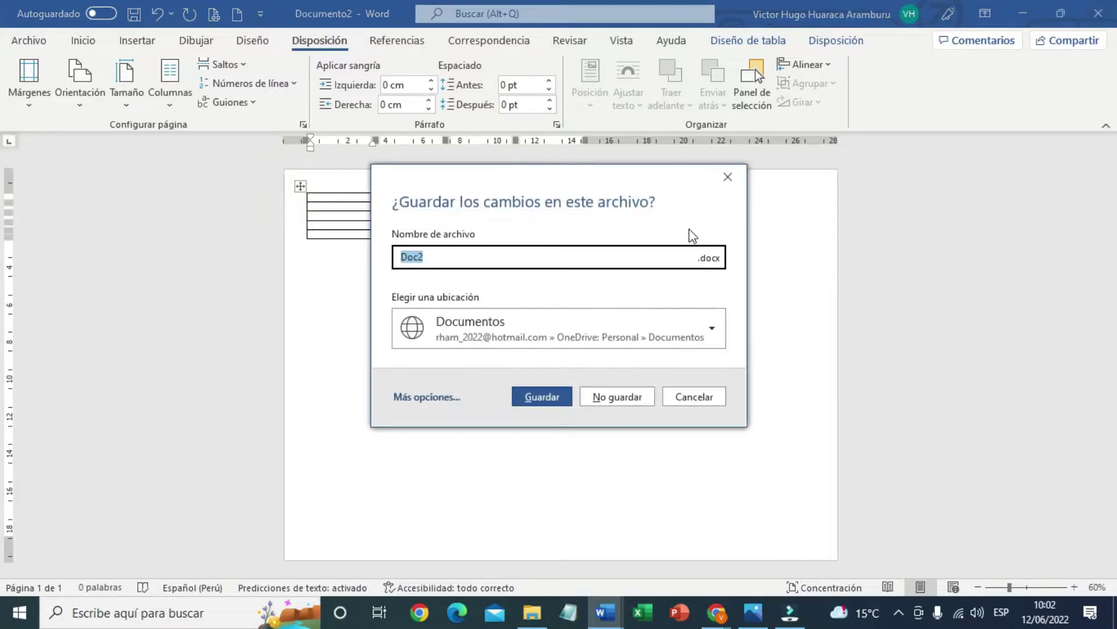
left_click(636, 396)
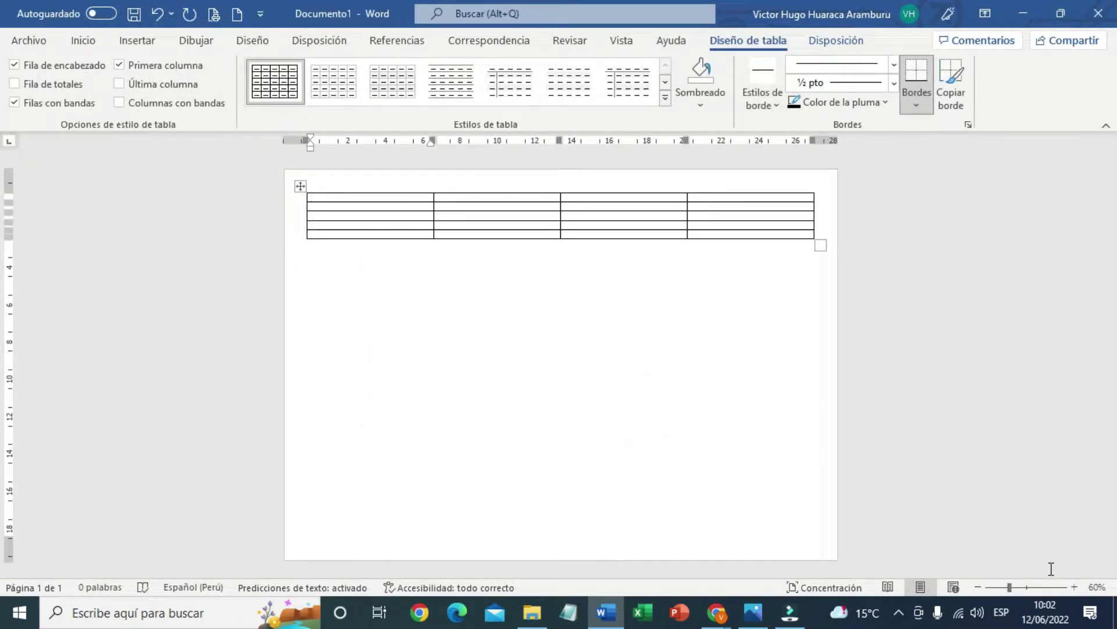
left_click(1074, 586)
left_click(1074, 586)
left_click(1074, 587)
left_click(1074, 586)
left_click(1074, 587)
left_click(1074, 586)
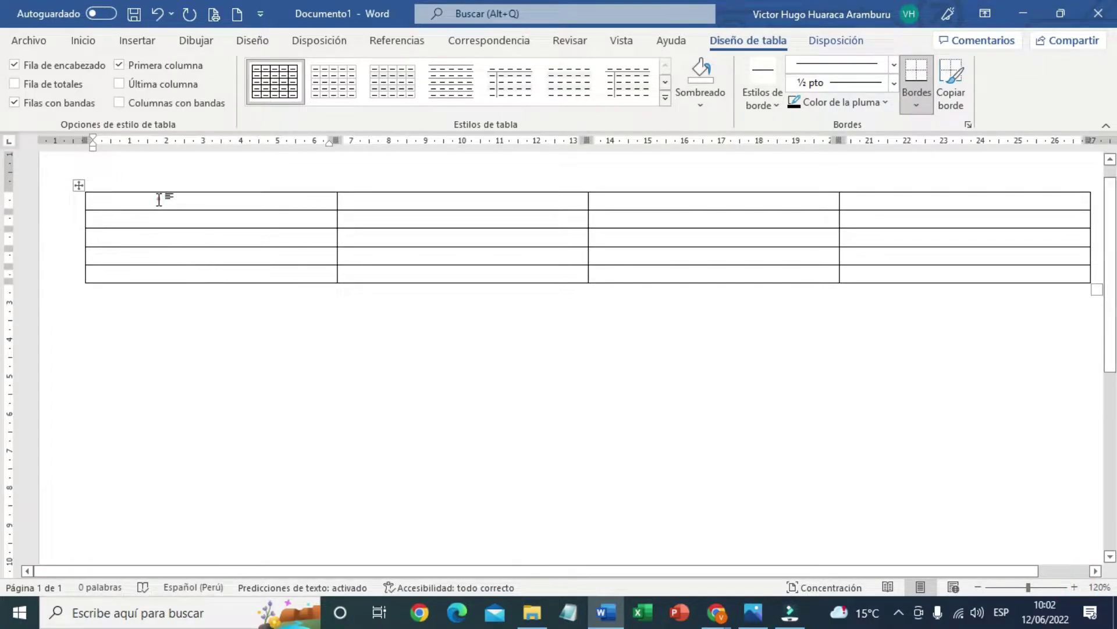
Select all four cells of the table's top row and merge them into one cell
mouse_move(163, 198)
left_mouse_down()
mouse_move(686, 225)
mouse_move(869, 216)
mouse_move(902, 203)
left_mouse_up()
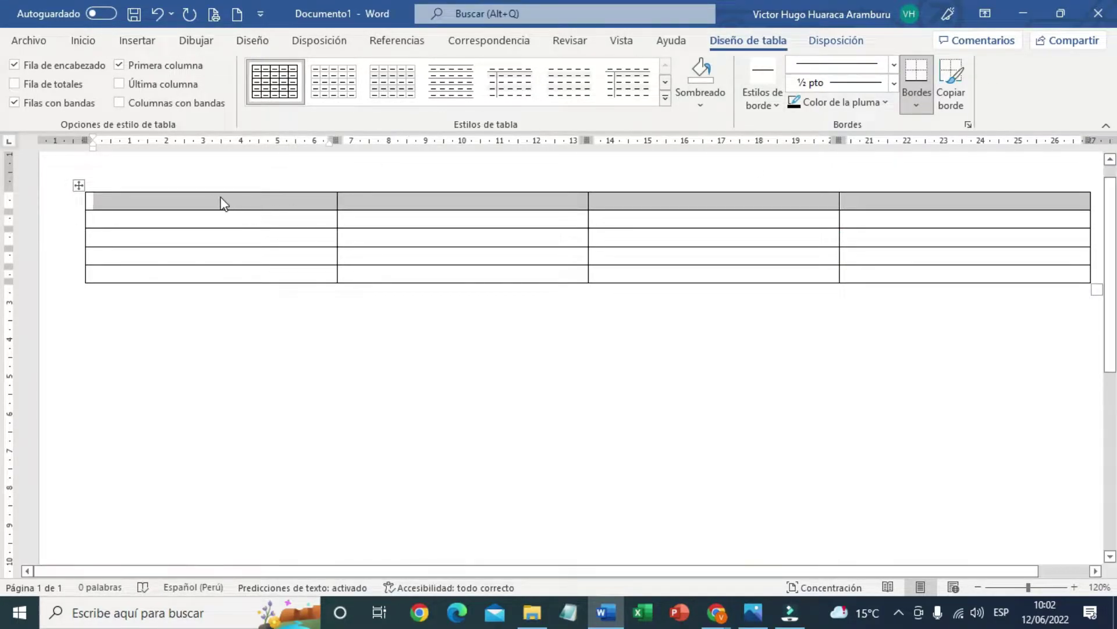
left_click(293, 202)
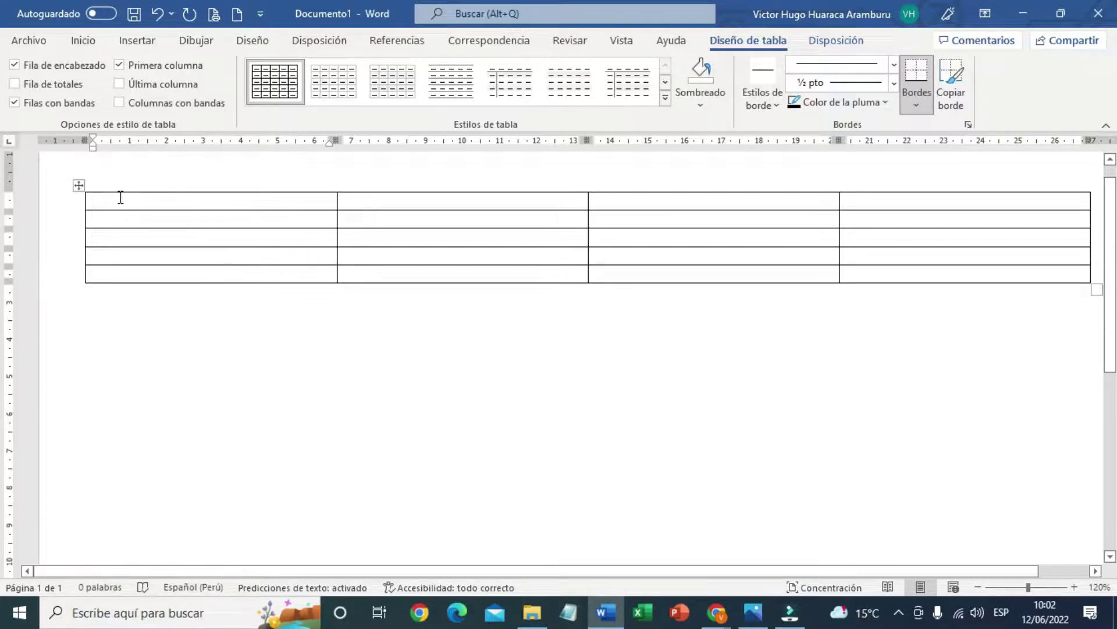
left_click_drag(111, 199, 375, 198)
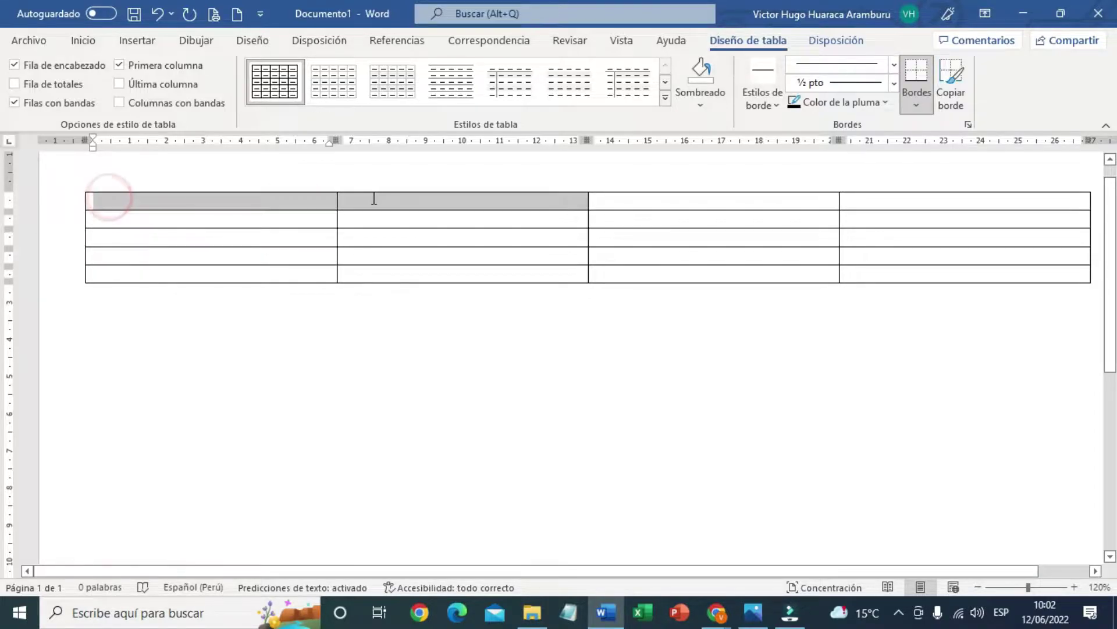
left_click(823, 42)
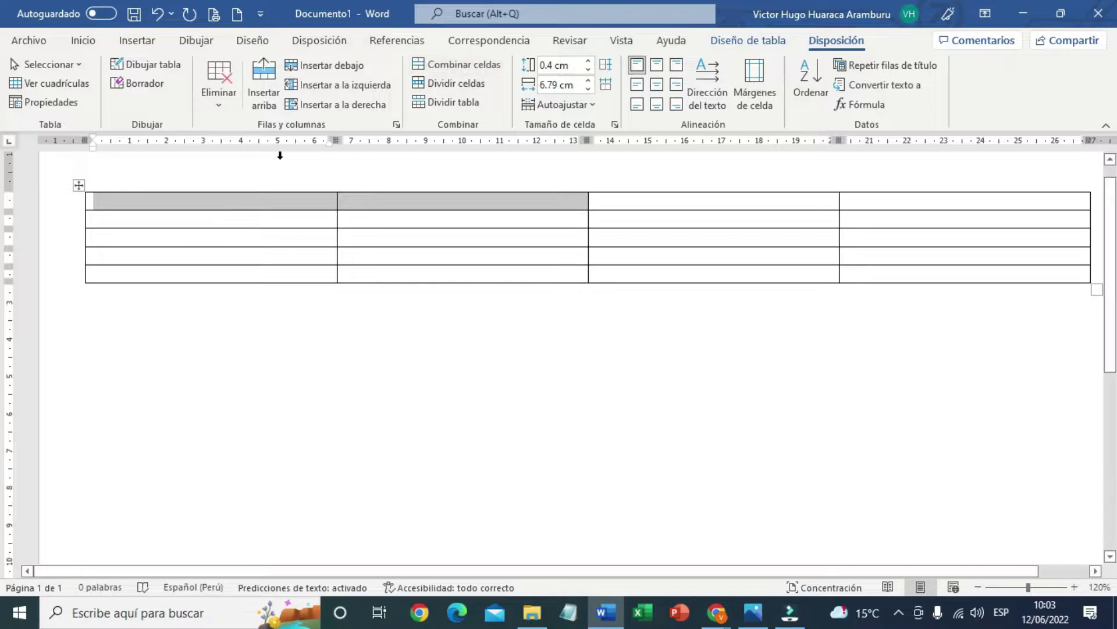
left_click(199, 207)
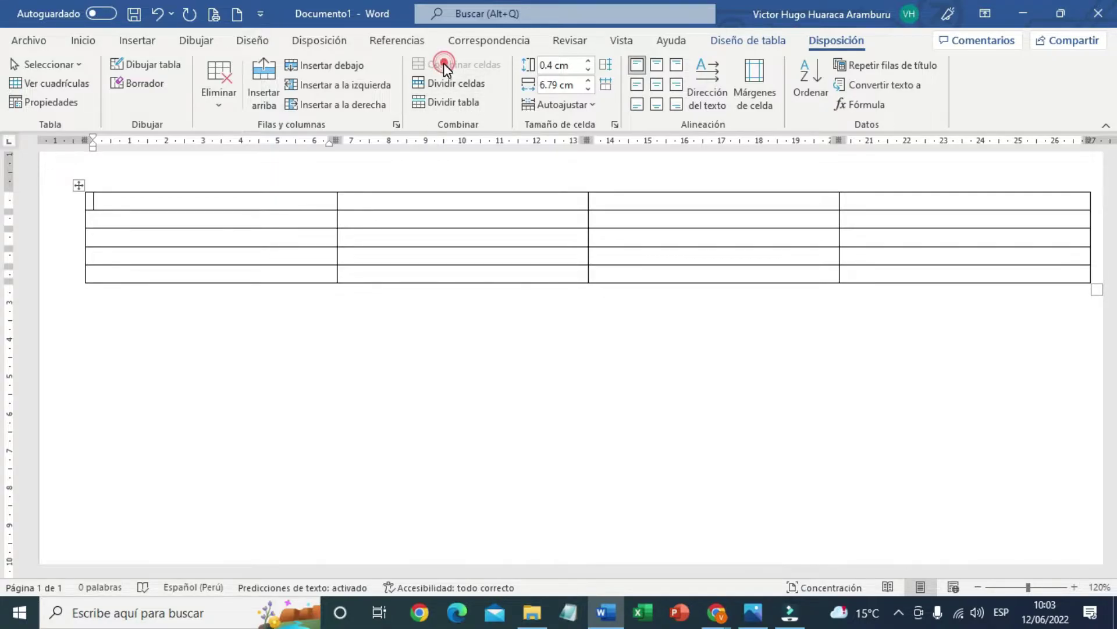
left_click_drag(218, 203, 353, 204)
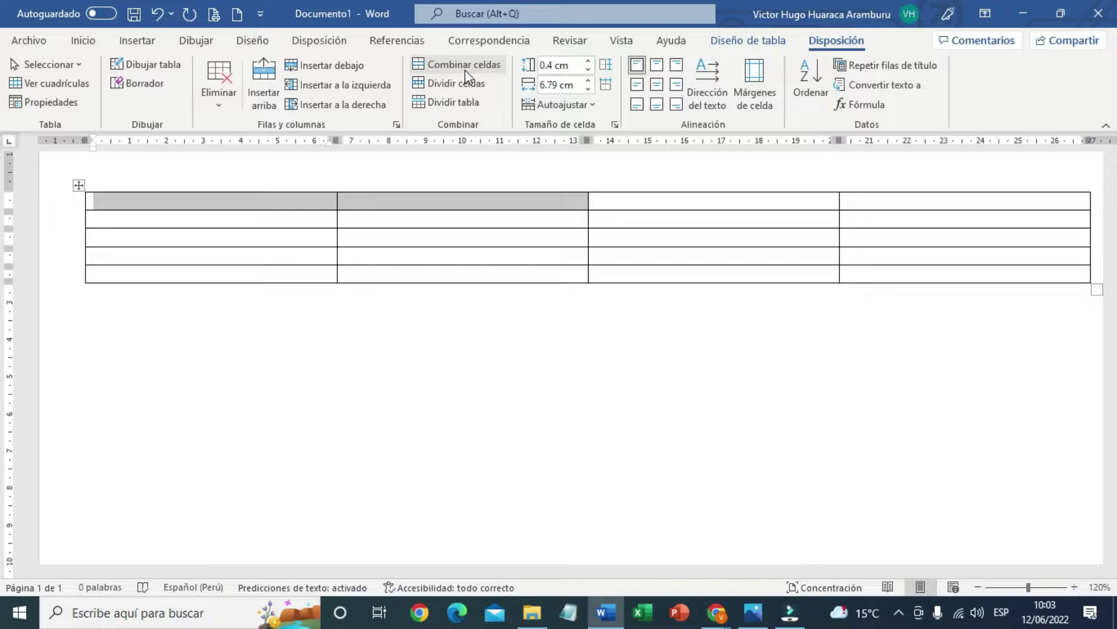
left_click(166, 204)
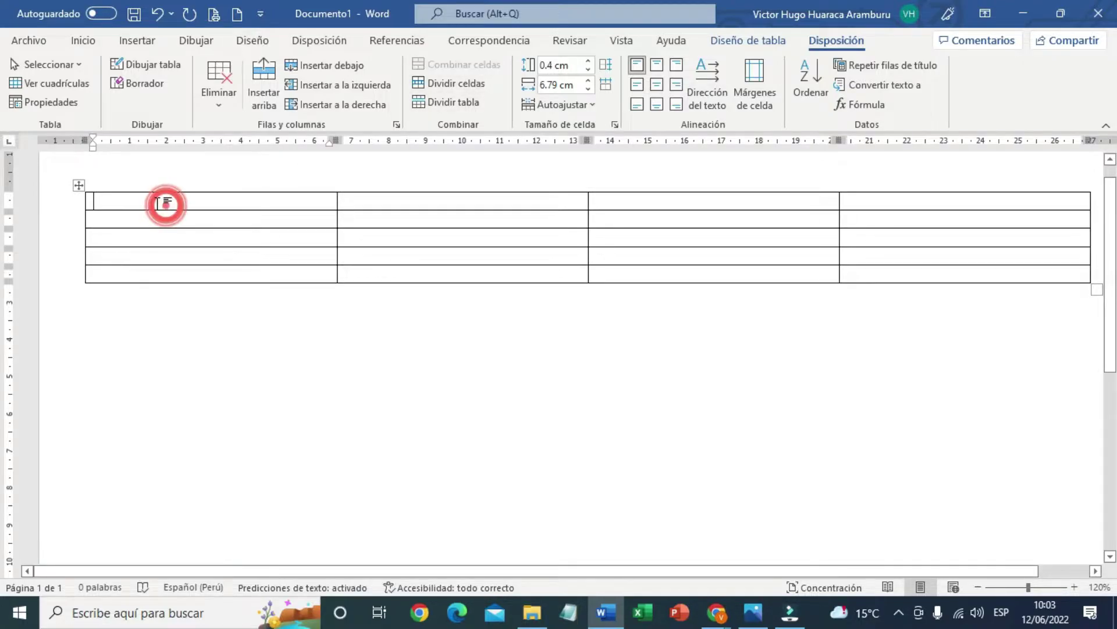
left_click_drag(166, 204, 859, 198)
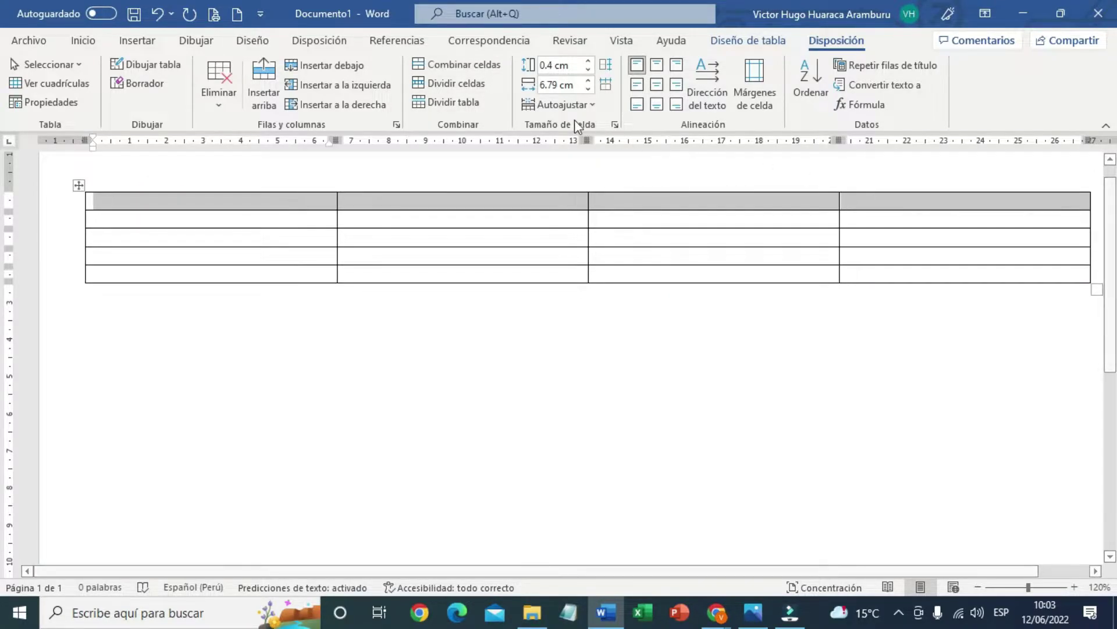
left_click(434, 65)
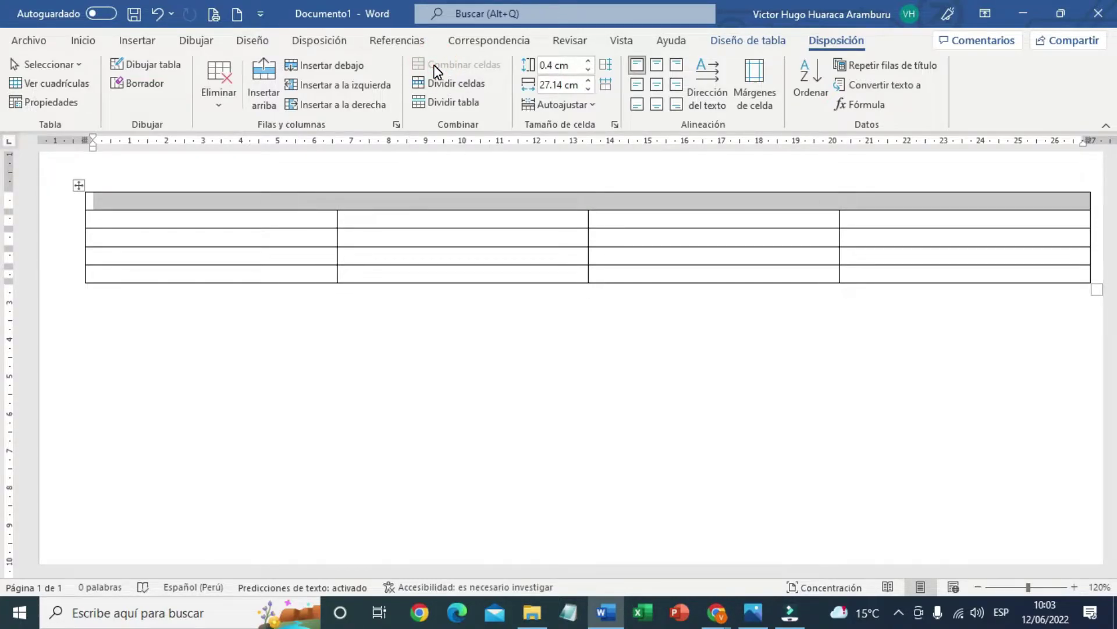
Format the merged header cell as centered, bold, red, 20-point, all-capitals text
left_click(88, 43)
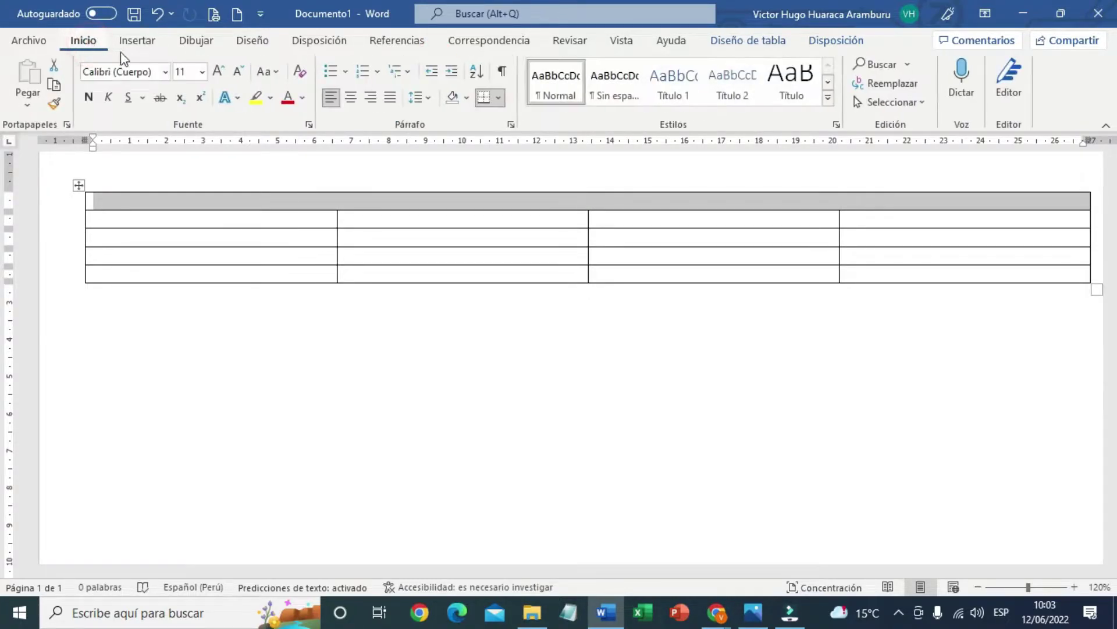
left_click(353, 100)
left_click(89, 99)
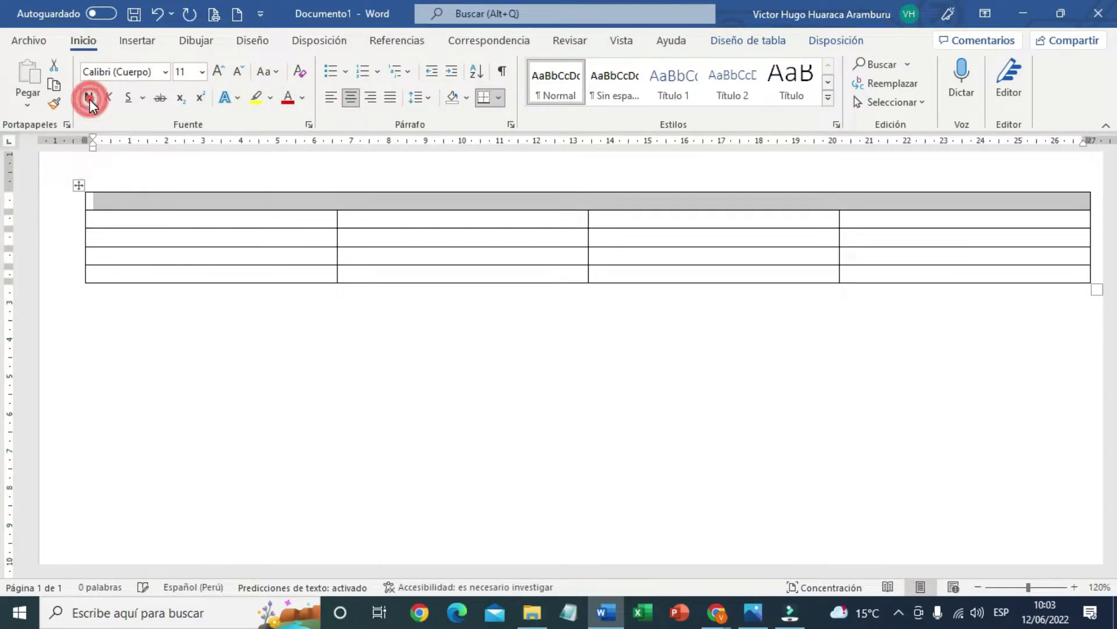
left_click(302, 98)
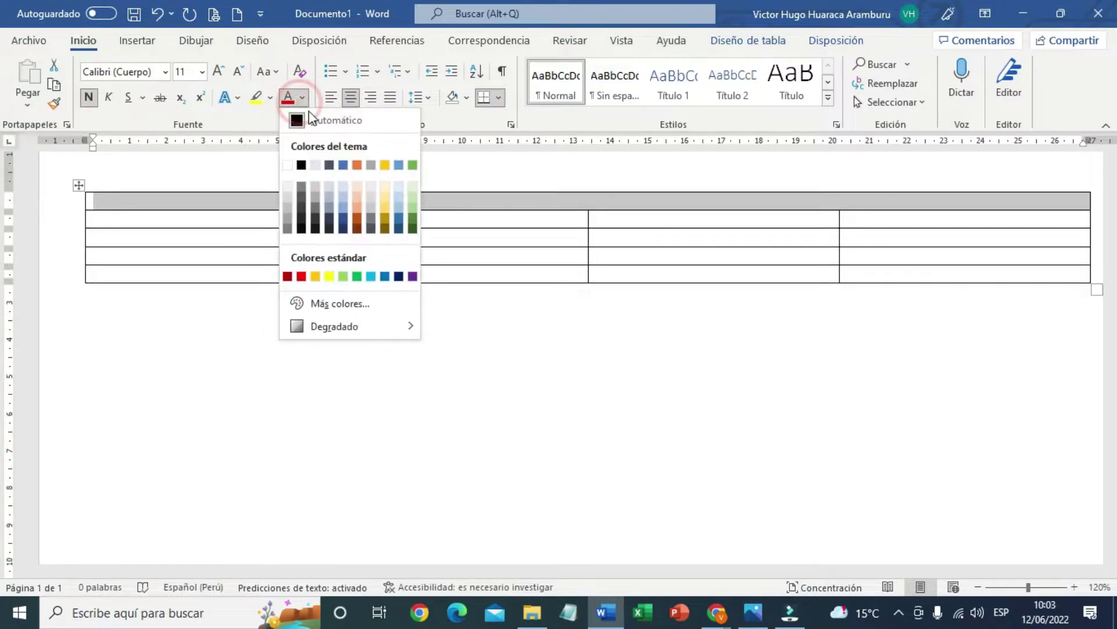
left_click(302, 276)
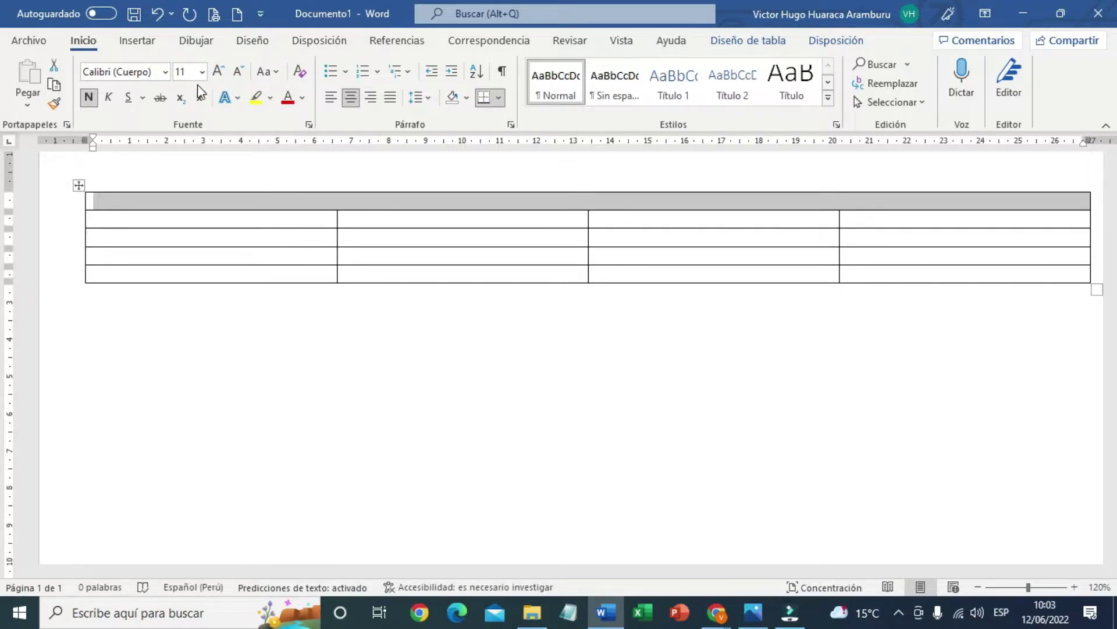
left_click(188, 71)
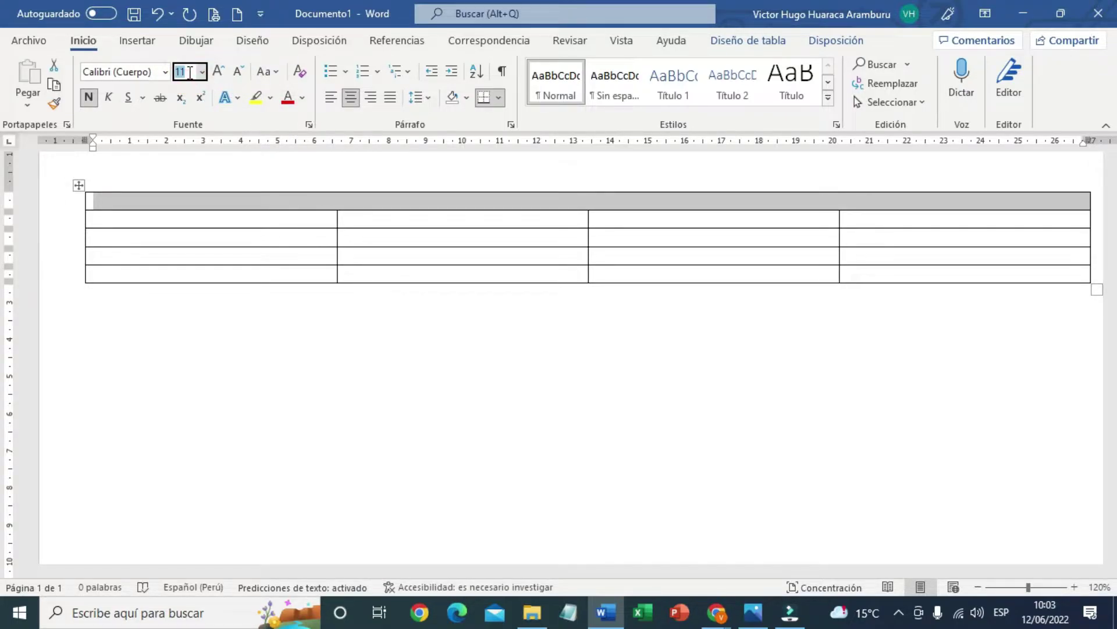
type("20")
key("Return")
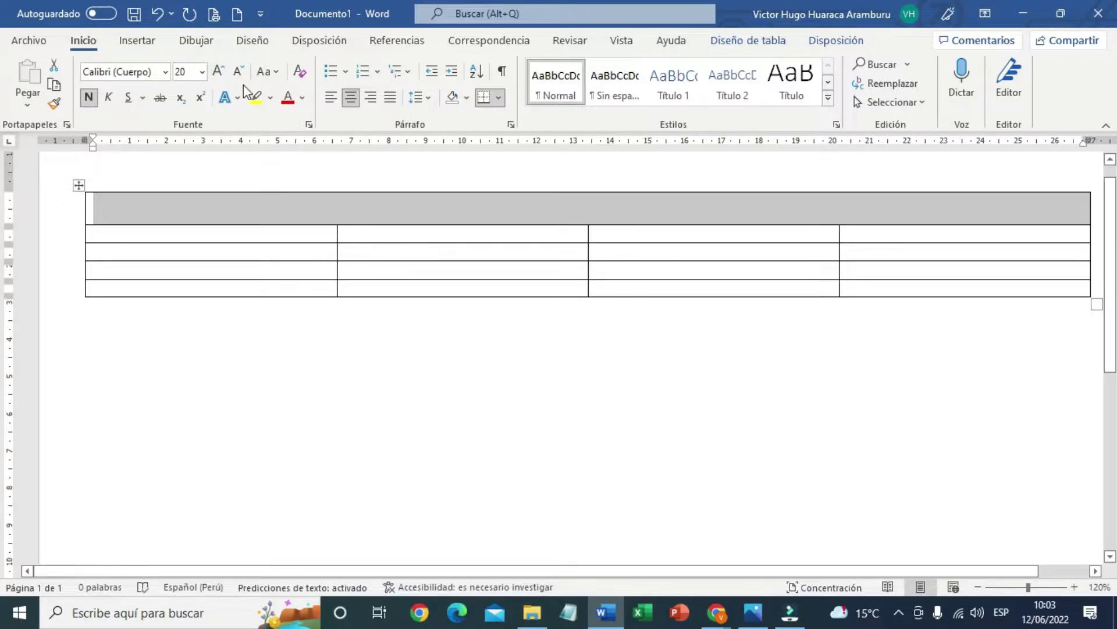
left_click(263, 71)
left_click(309, 135)
left_click(405, 214)
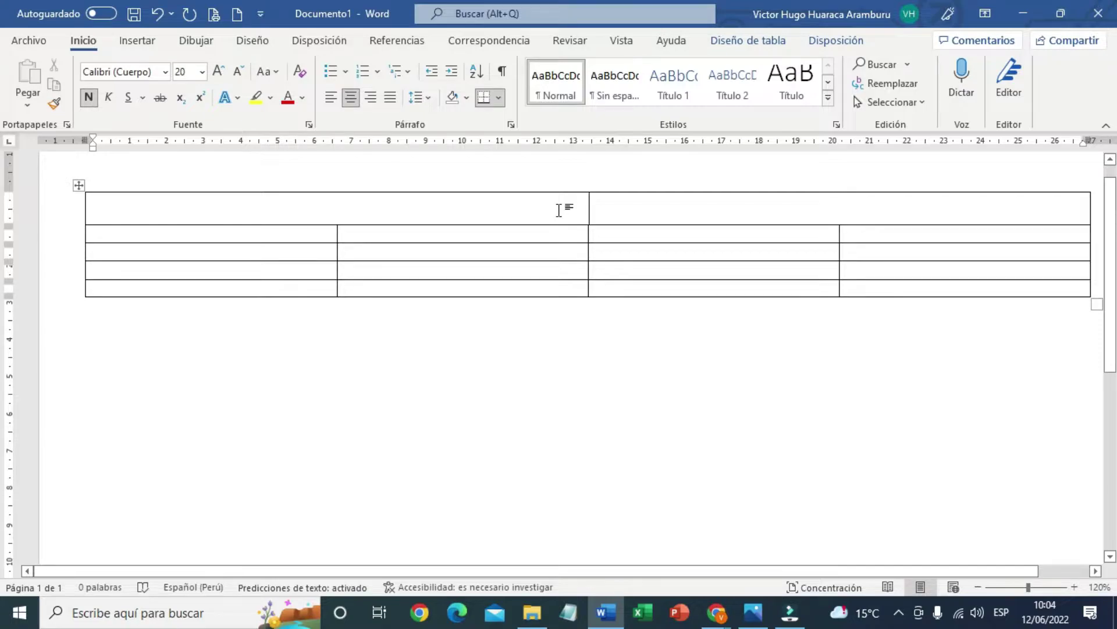
Type 'calendario 2022' in the header cell and convert it to all capitals
type("calen")
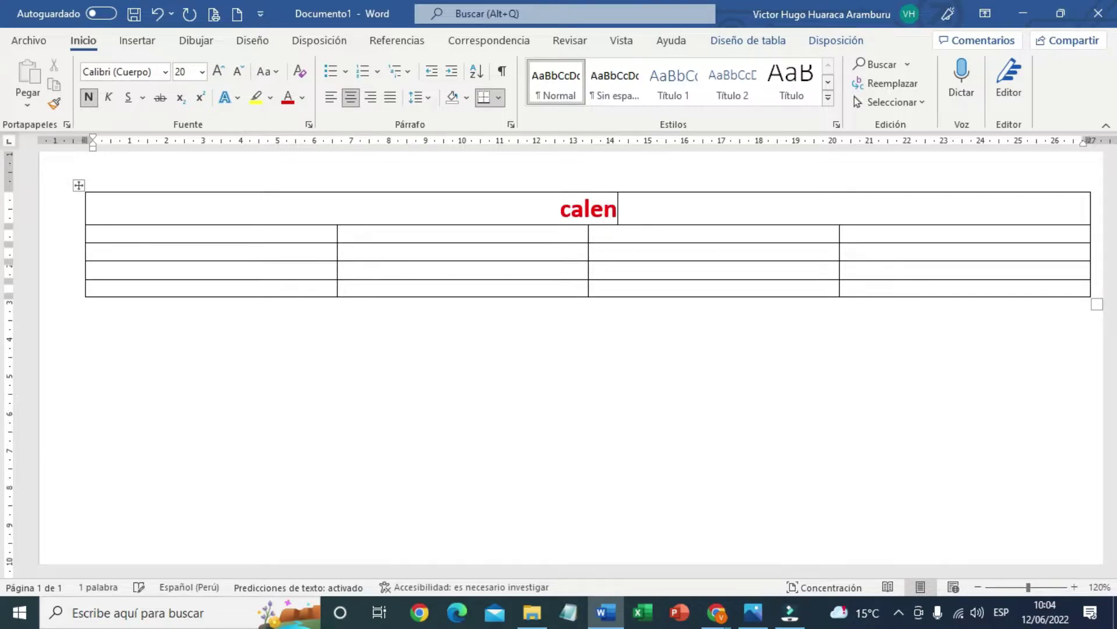
type("dario")
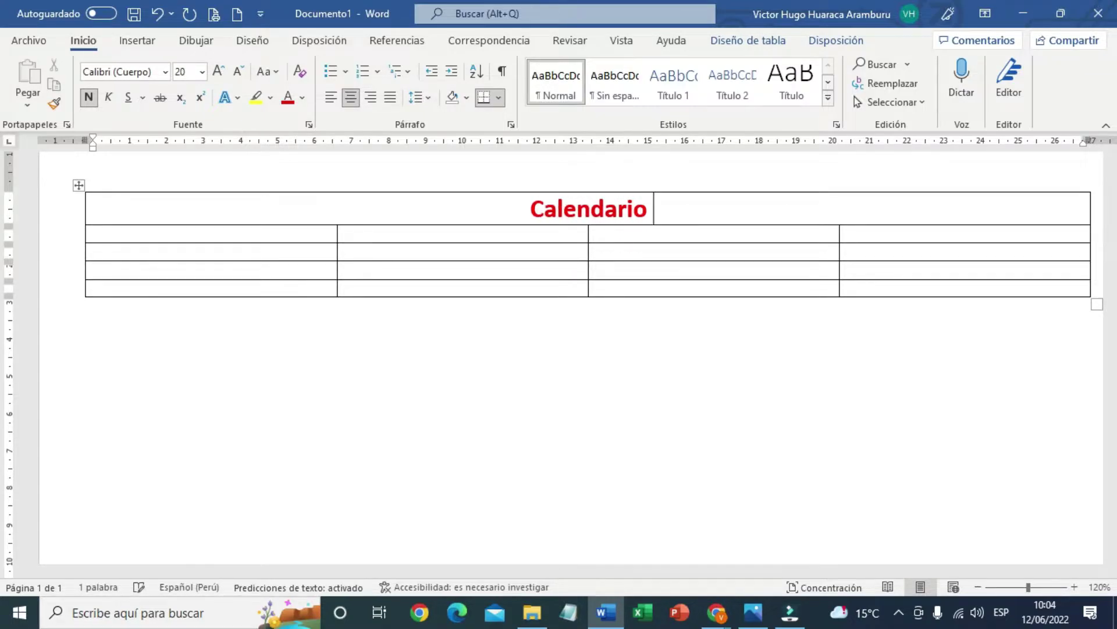
type(" 2022")
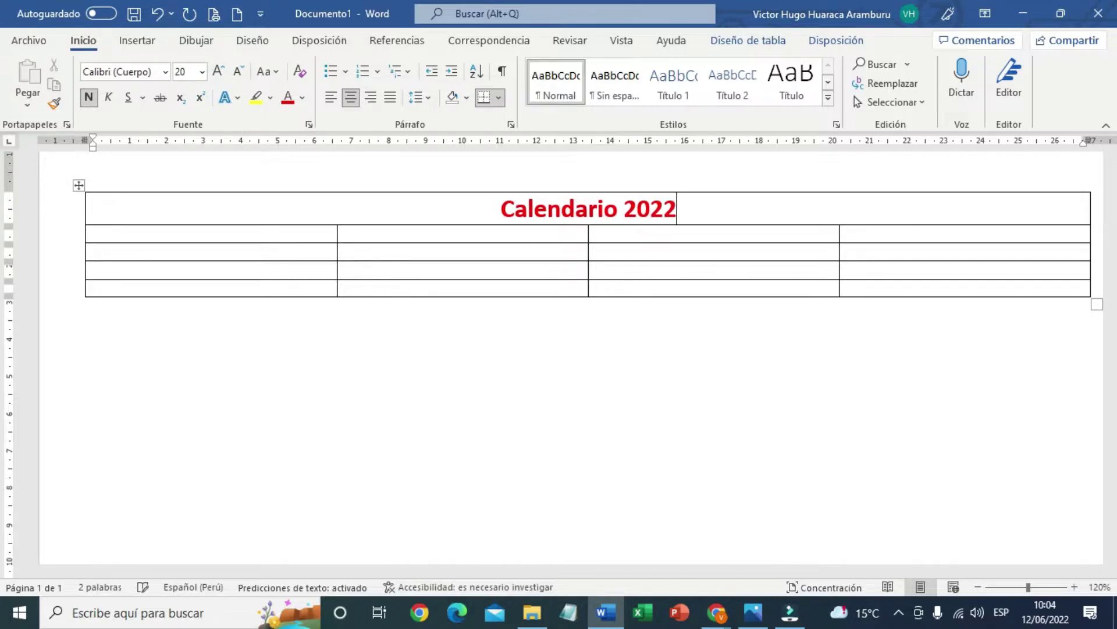
left_click_drag(692, 207, 576, 213)
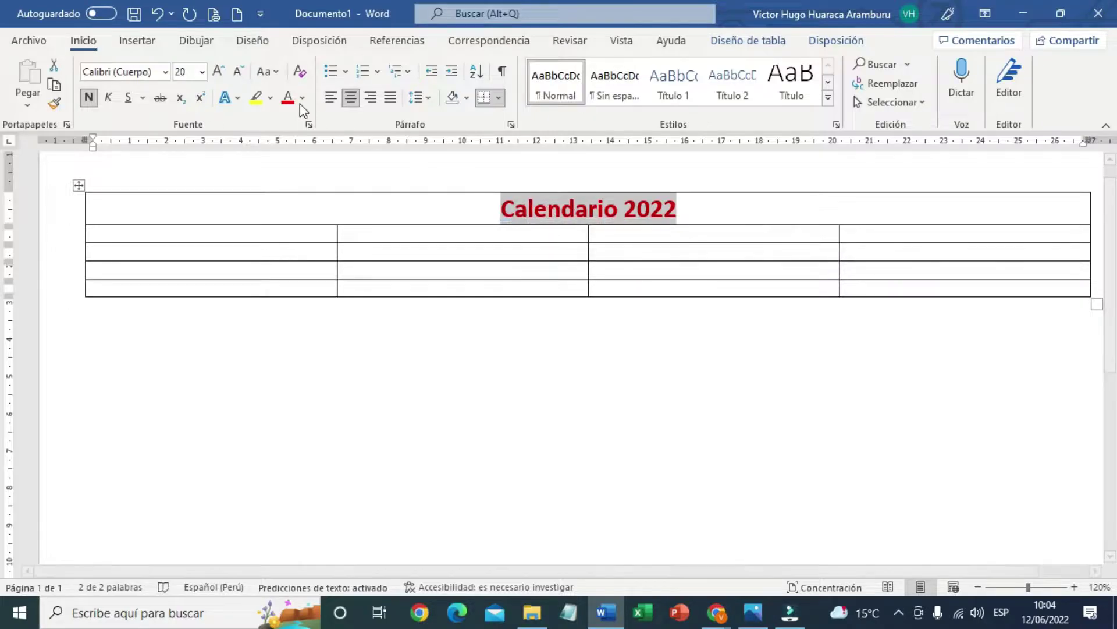
left_click(268, 71)
left_click(295, 140)
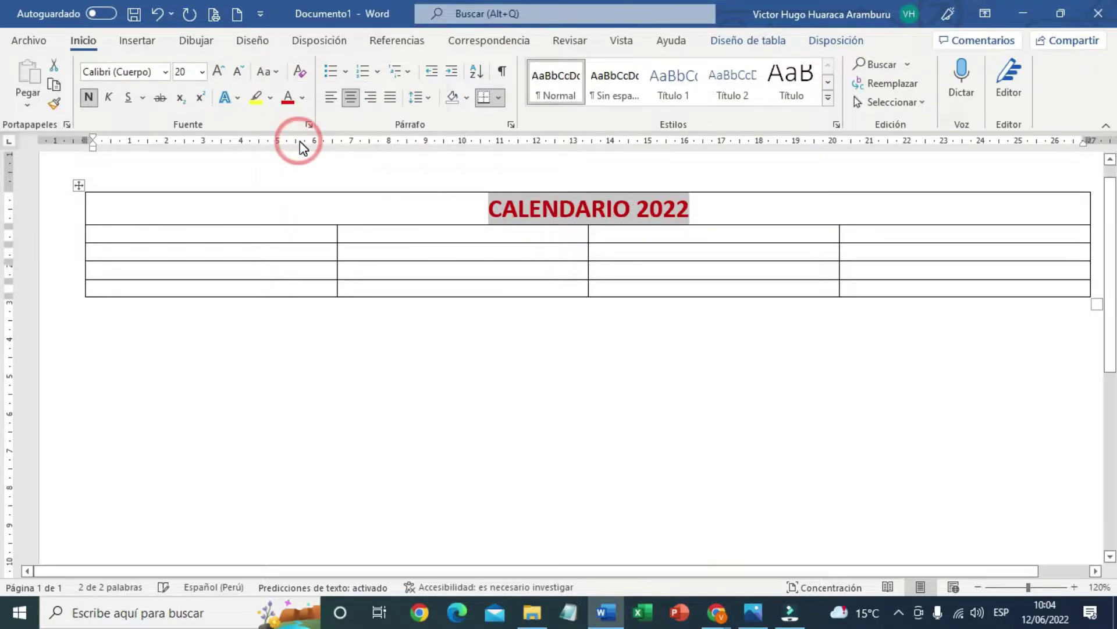
Apply the Ravie font to the title and give the title row yellow shading
left_click(144, 73)
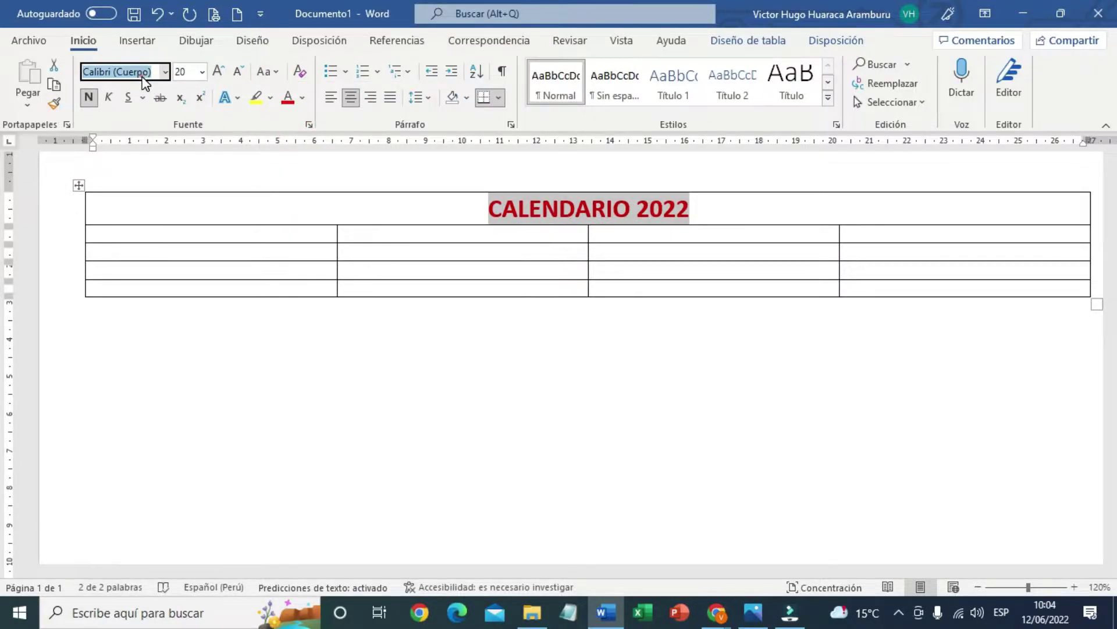
type("Ravie")
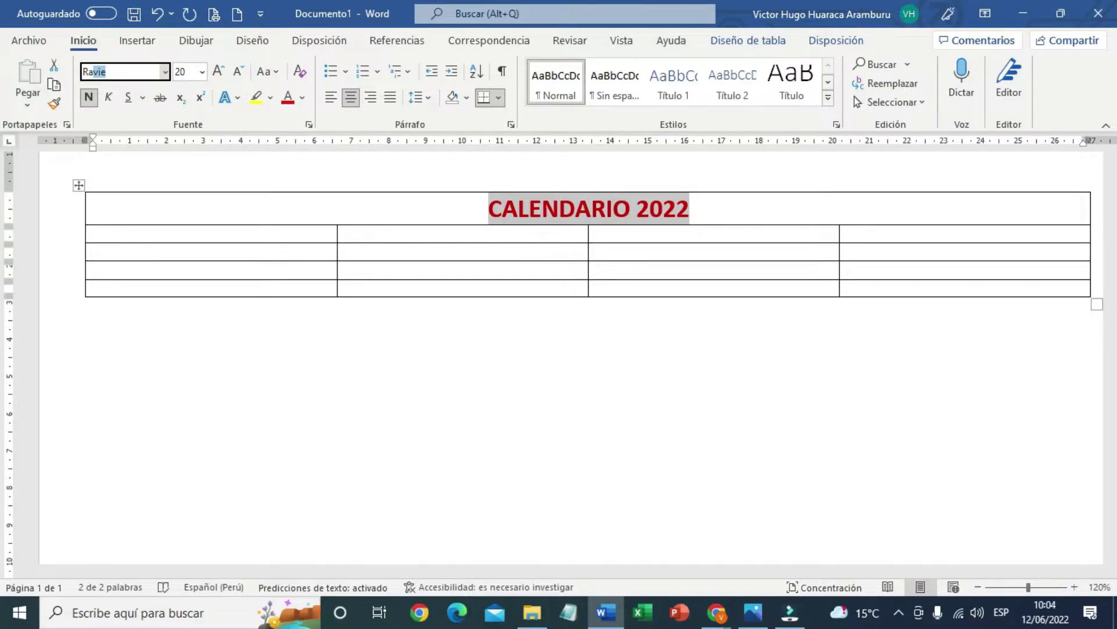
key("Return")
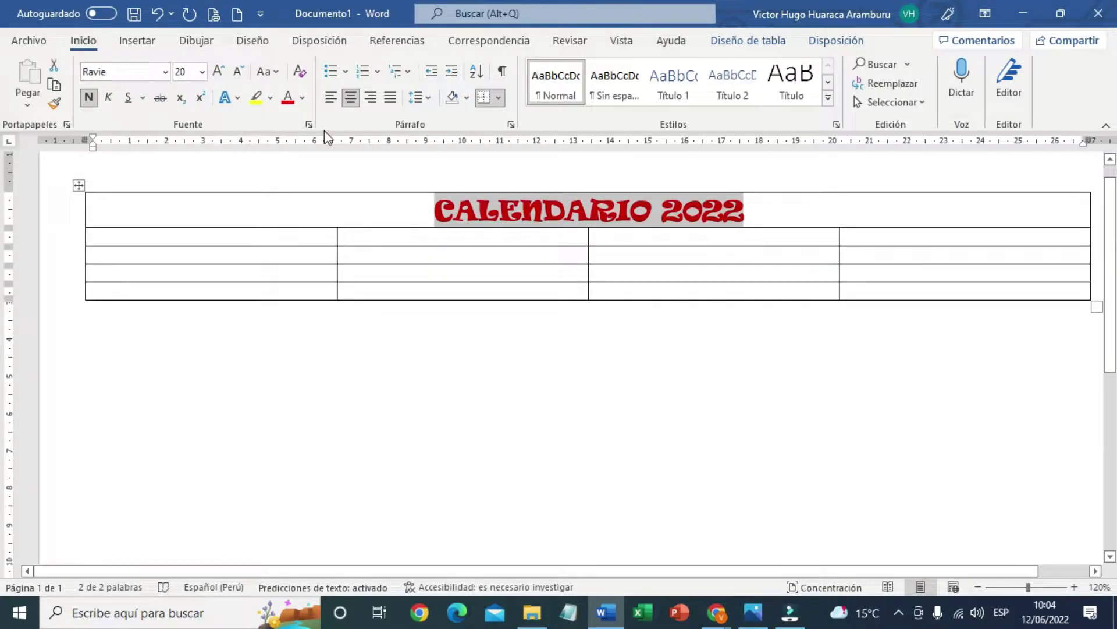
left_click(466, 97)
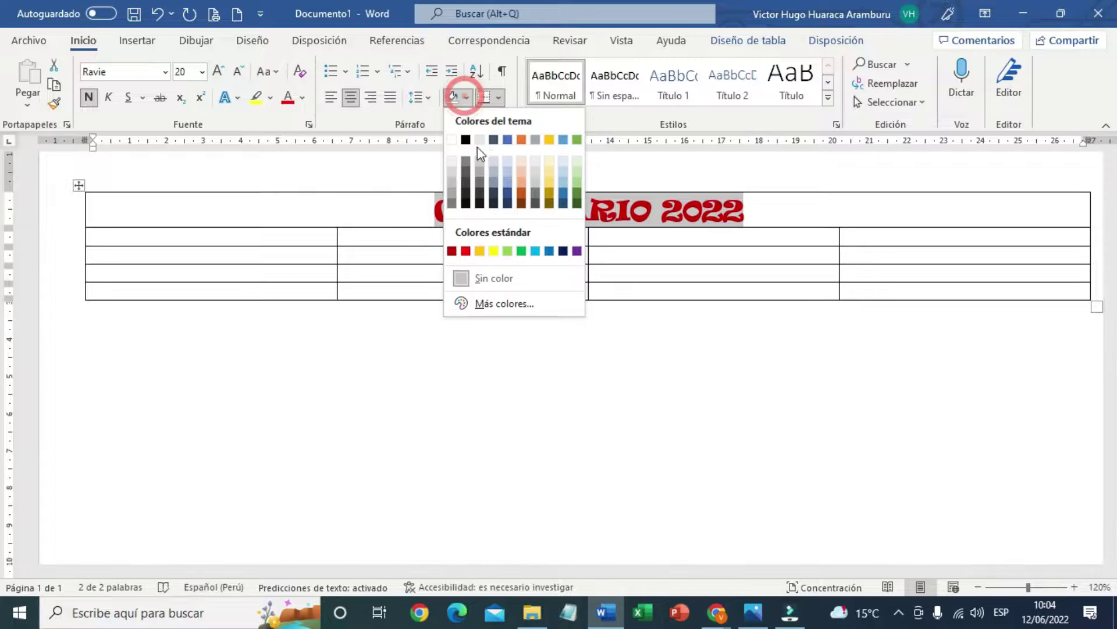
left_click(491, 250)
left_click(553, 321)
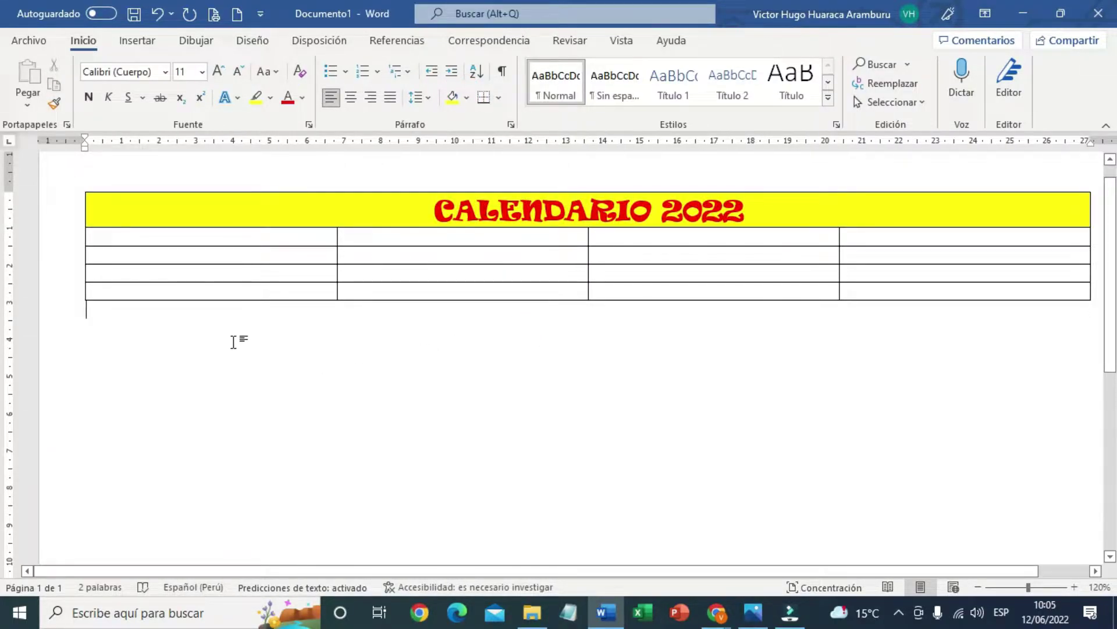
mouse_move(241, 238)
mouse_move(242, 238)
left_mouse_down()
mouse_move(873, 241)
mouse_move(867, 291)
mouse_move(287, 292)
left_mouse_up()
left_click(854, 297)
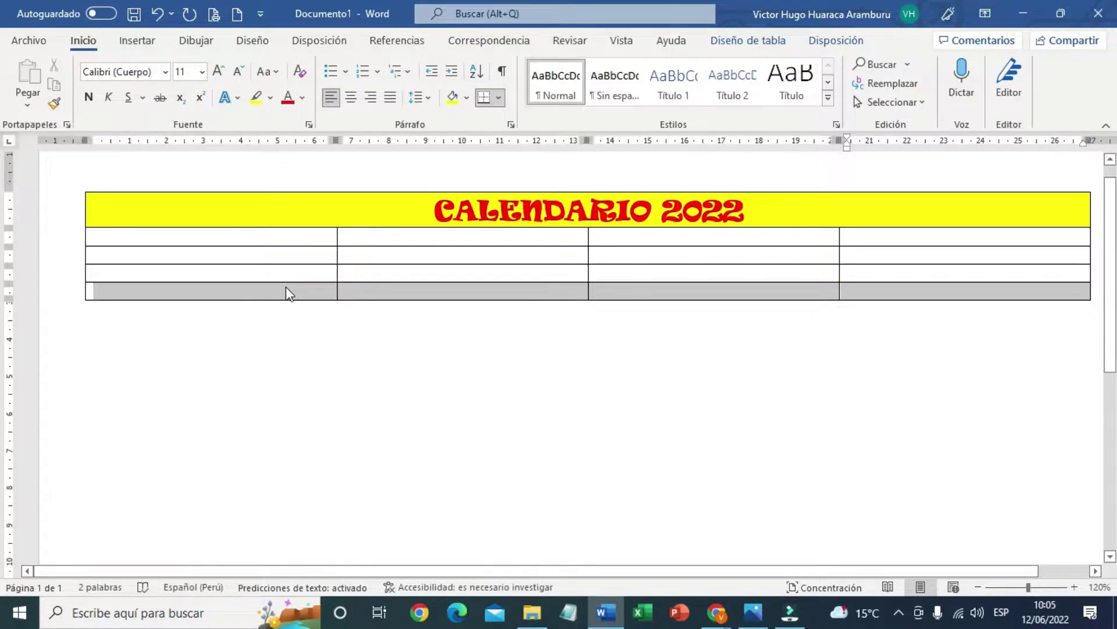
left_click_drag(264, 239, 262, 286)
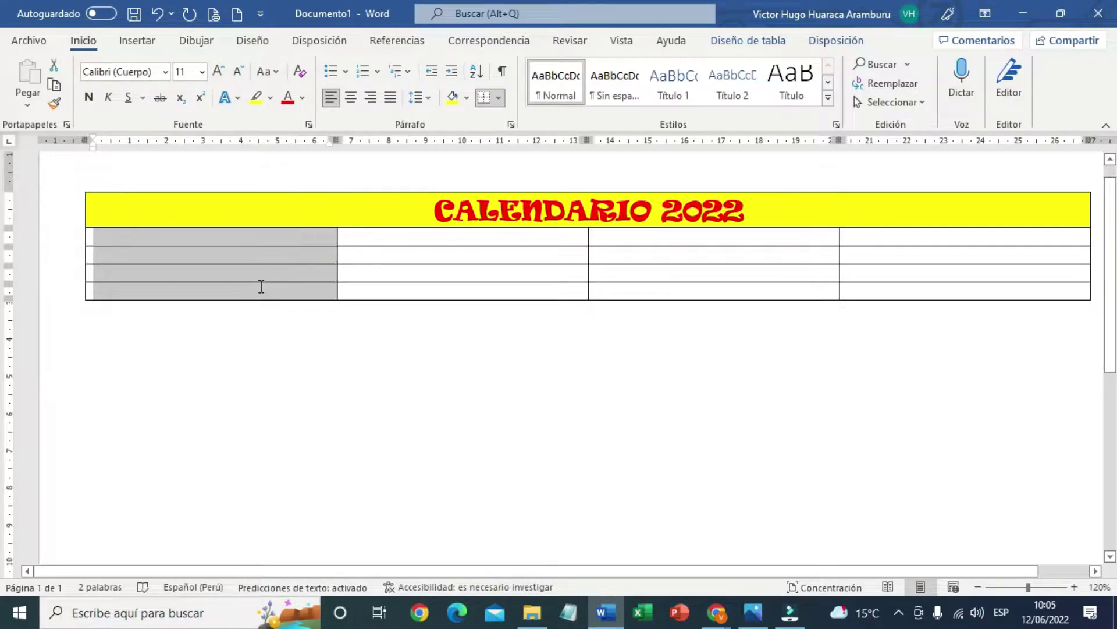
left_click(424, 329)
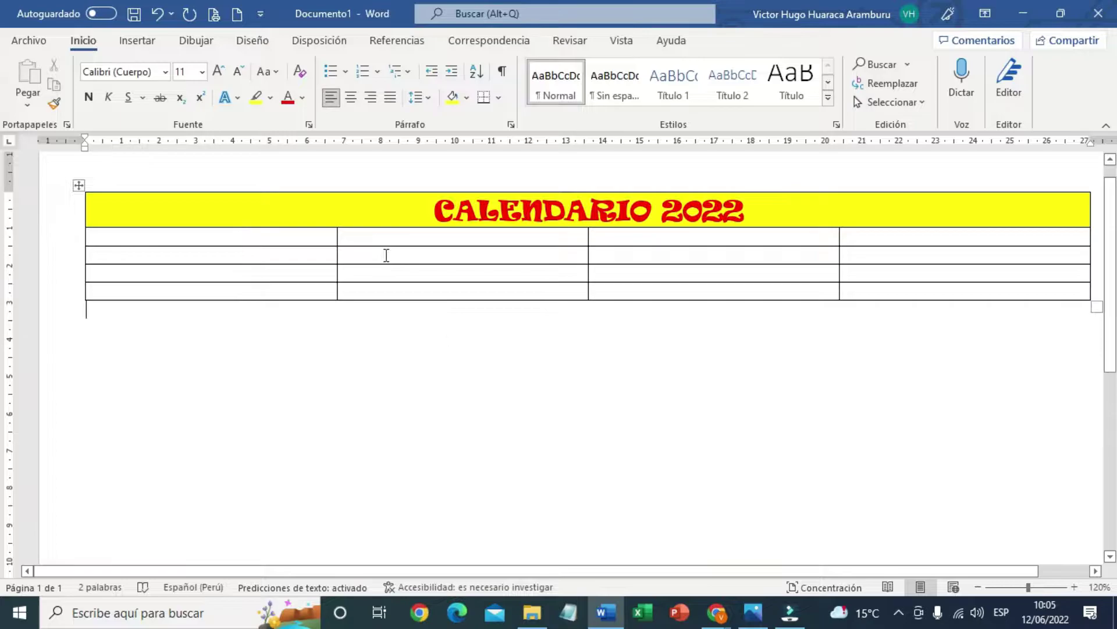
left_click_drag(382, 250, 631, 275)
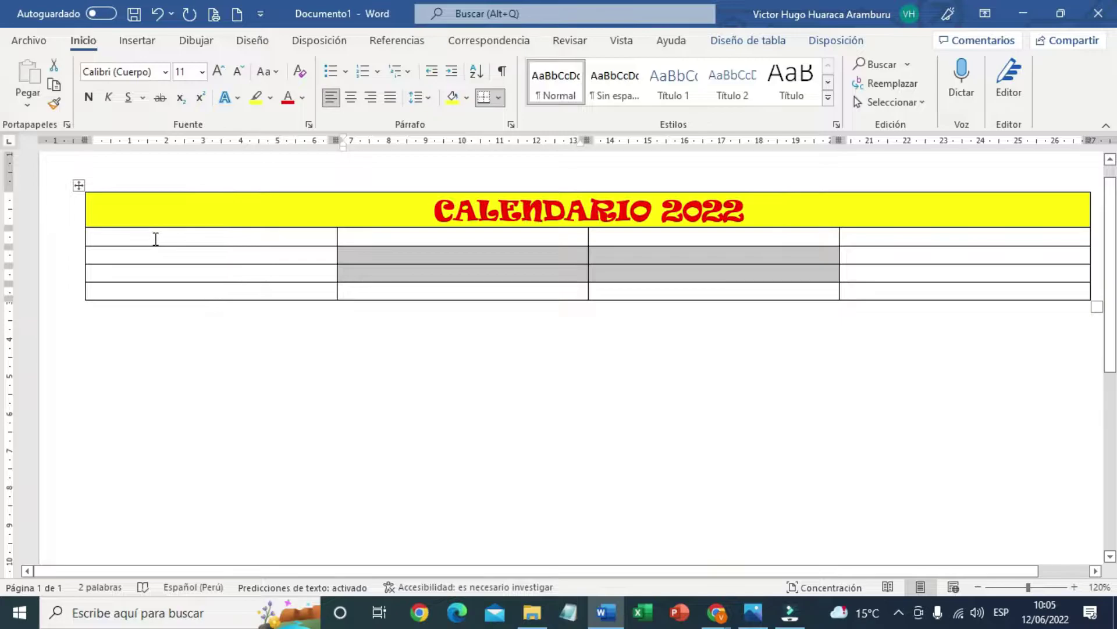
left_click(156, 238)
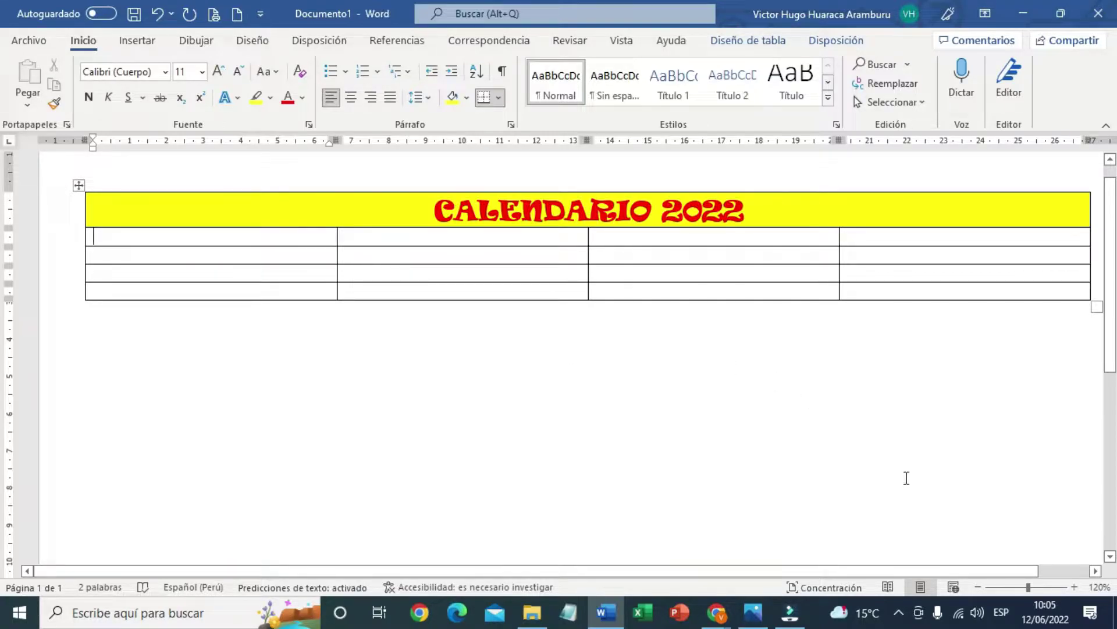
left_click(1046, 612)
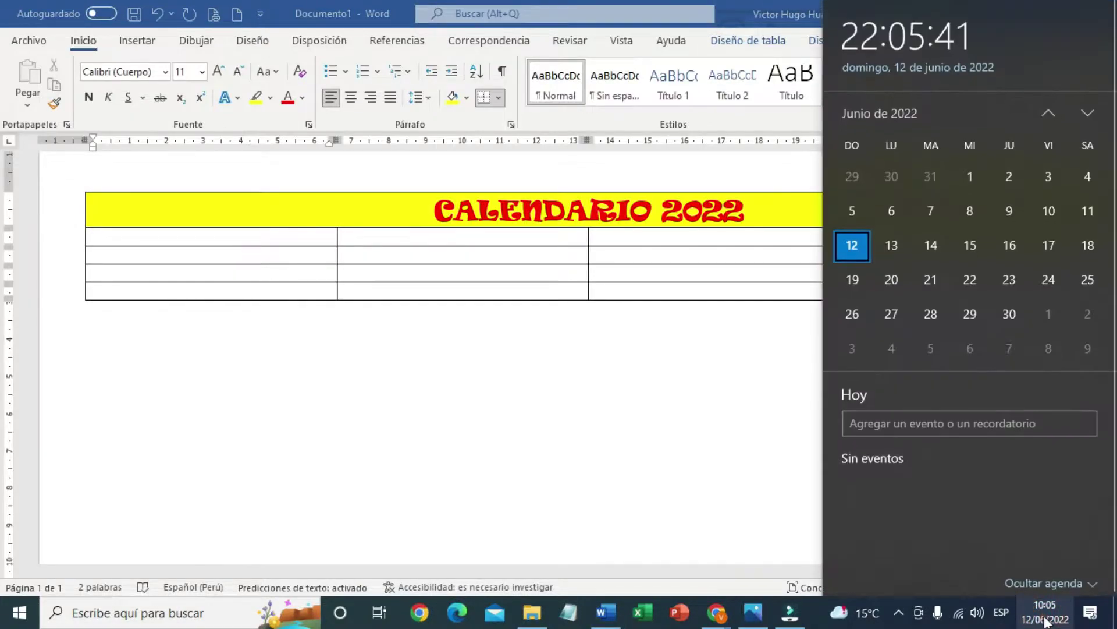
left_click(1048, 114)
left_click(1049, 114)
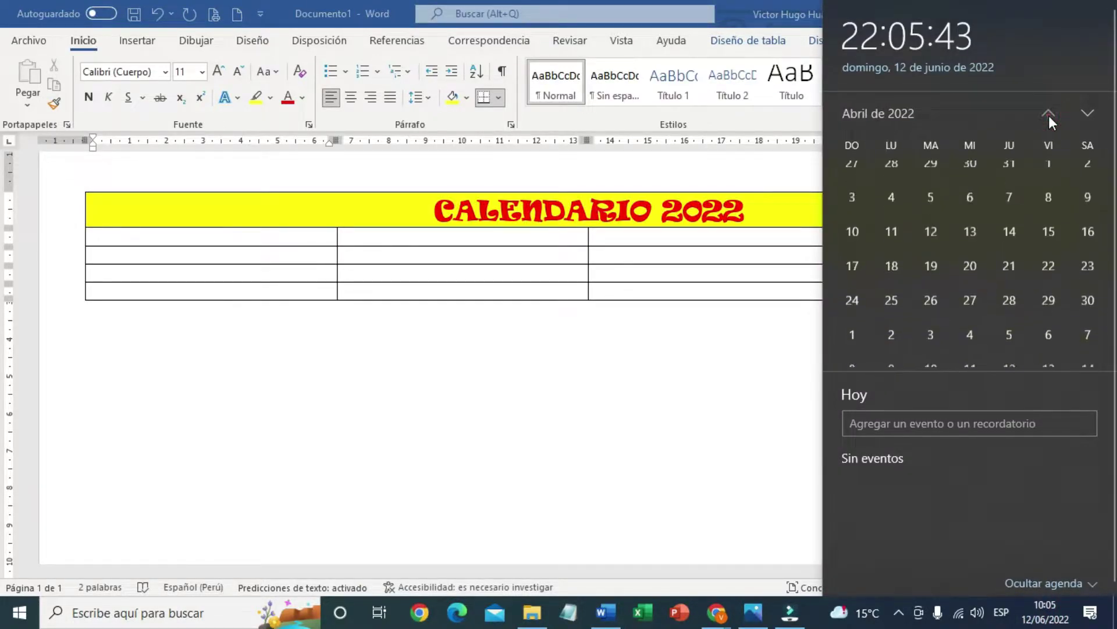
left_click(1049, 114)
left_click(1049, 114)
left_click(1048, 114)
left_click(1049, 114)
left_click(1084, 114)
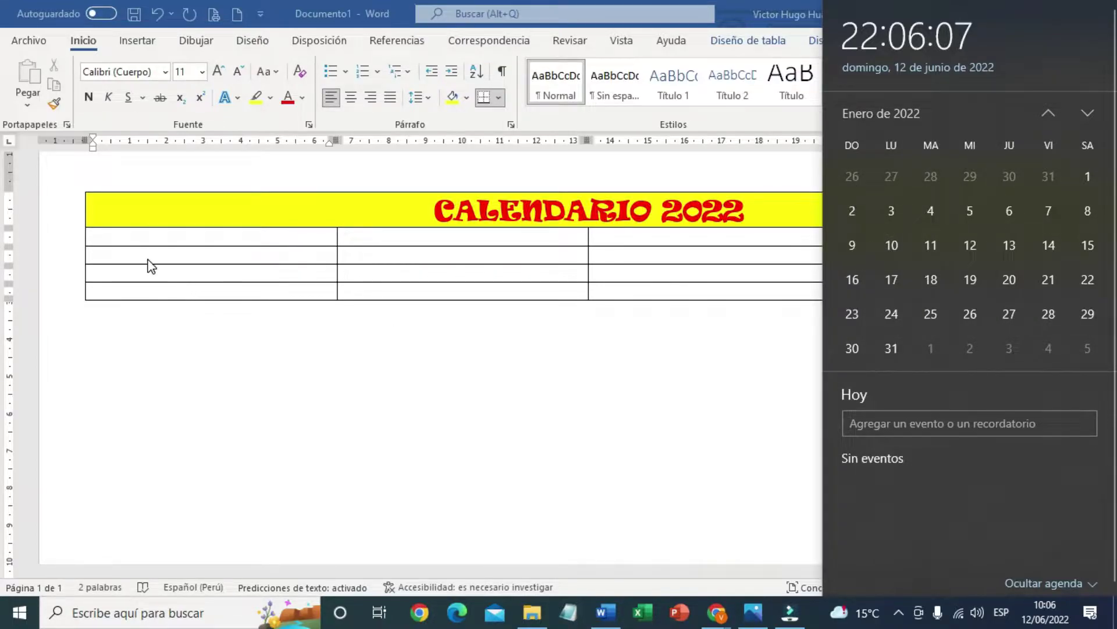
Return to Word and add, then undo, an empty line below the calendar table
left_click(117, 323)
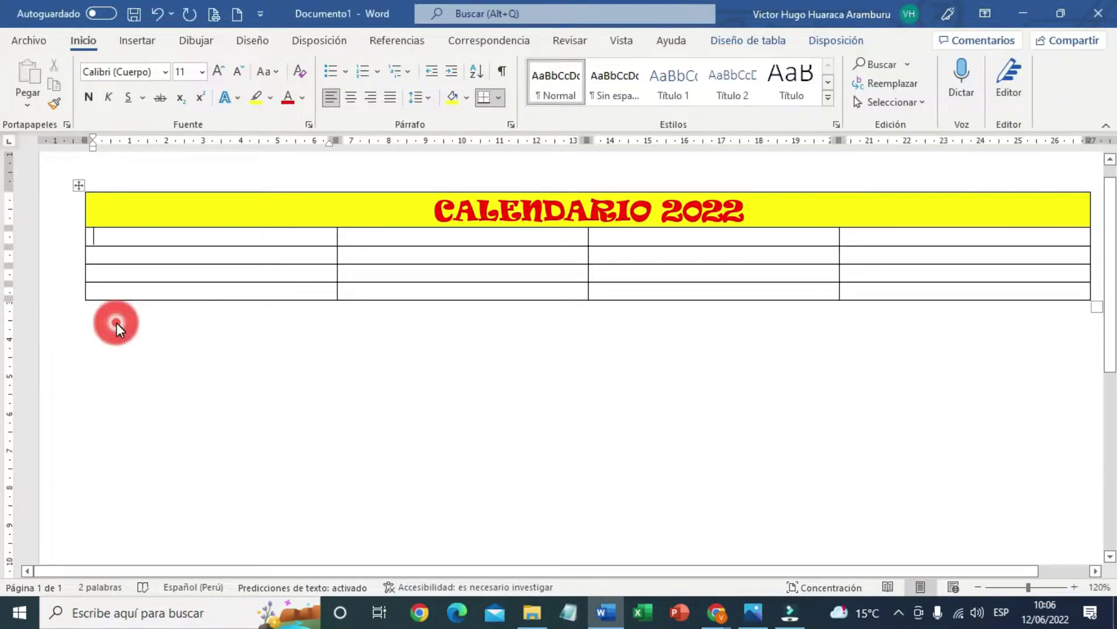
left_click(118, 318)
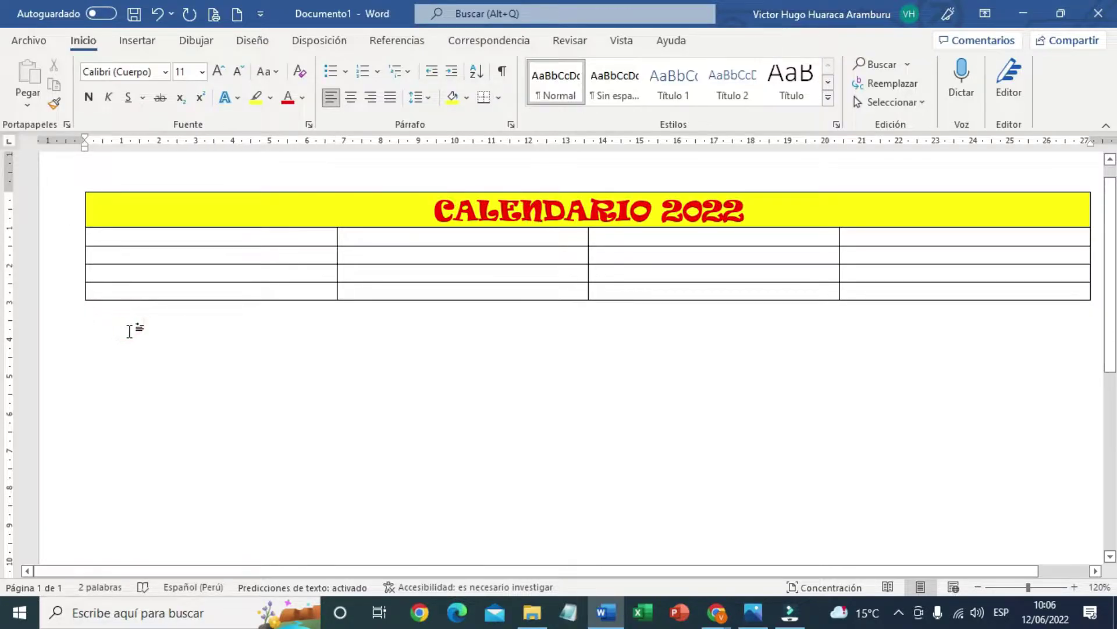
left_click(138, 41)
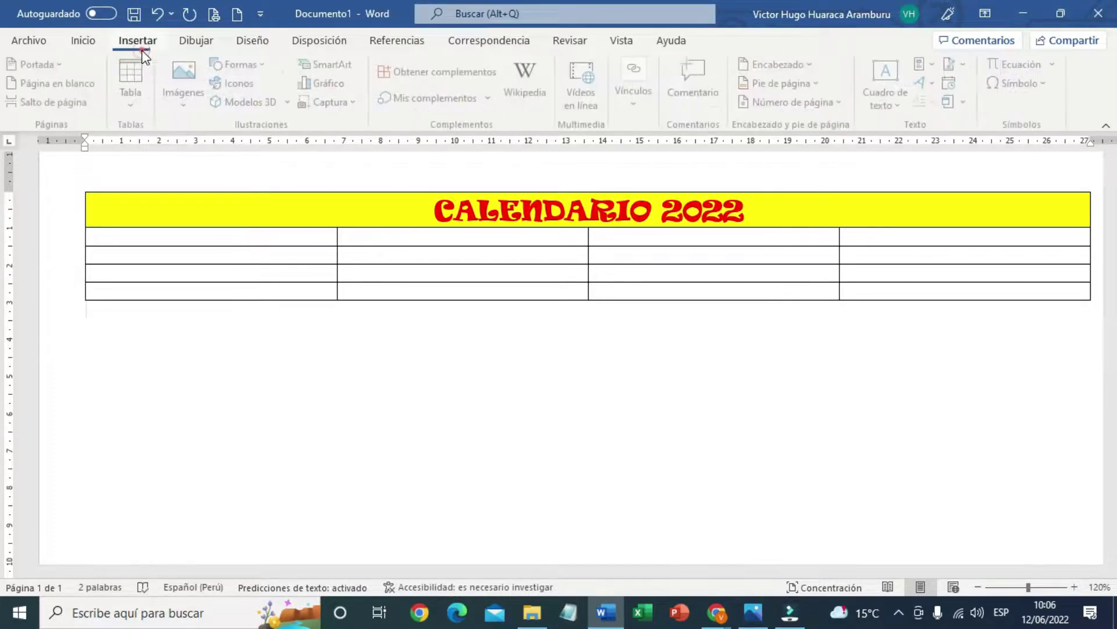
left_click(140, 87)
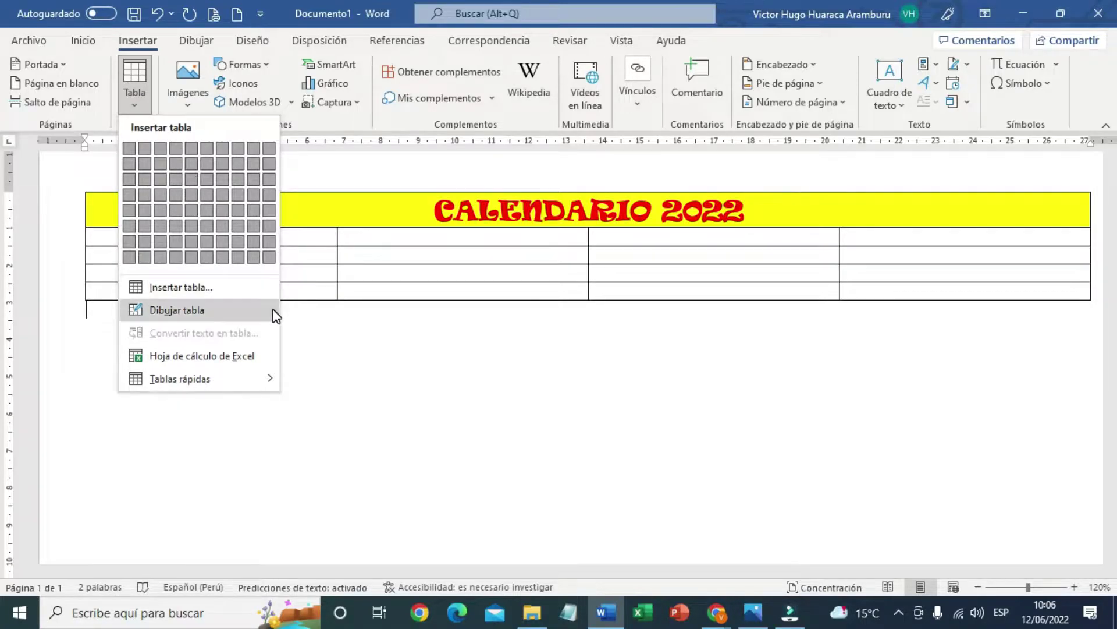
left_click(340, 370)
mouse_move(210, 246)
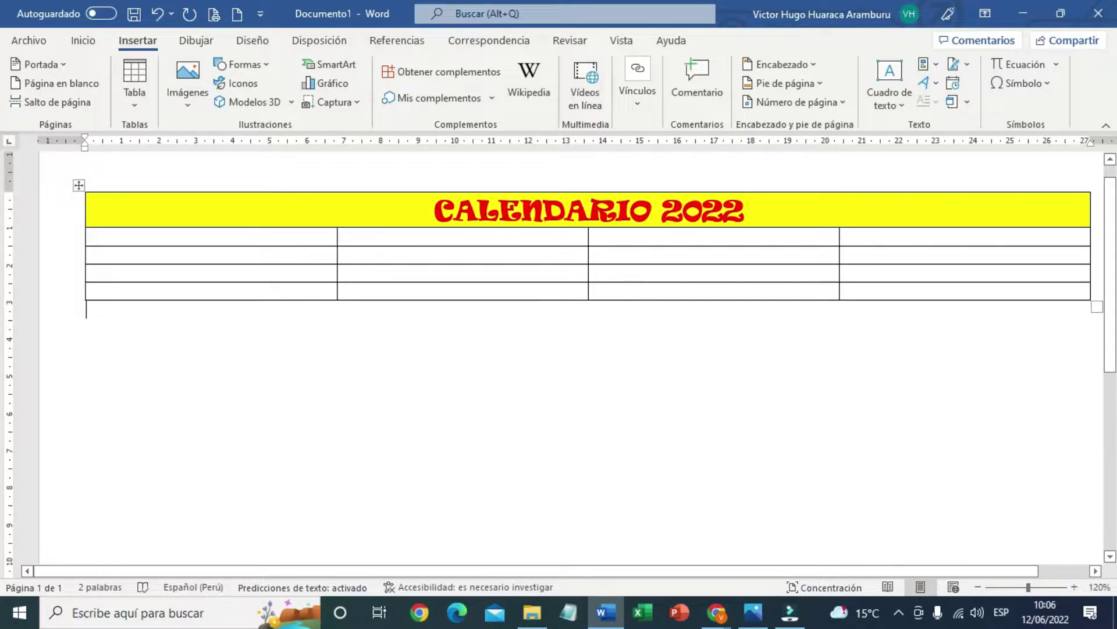
key("Return")
left_click(138, 99)
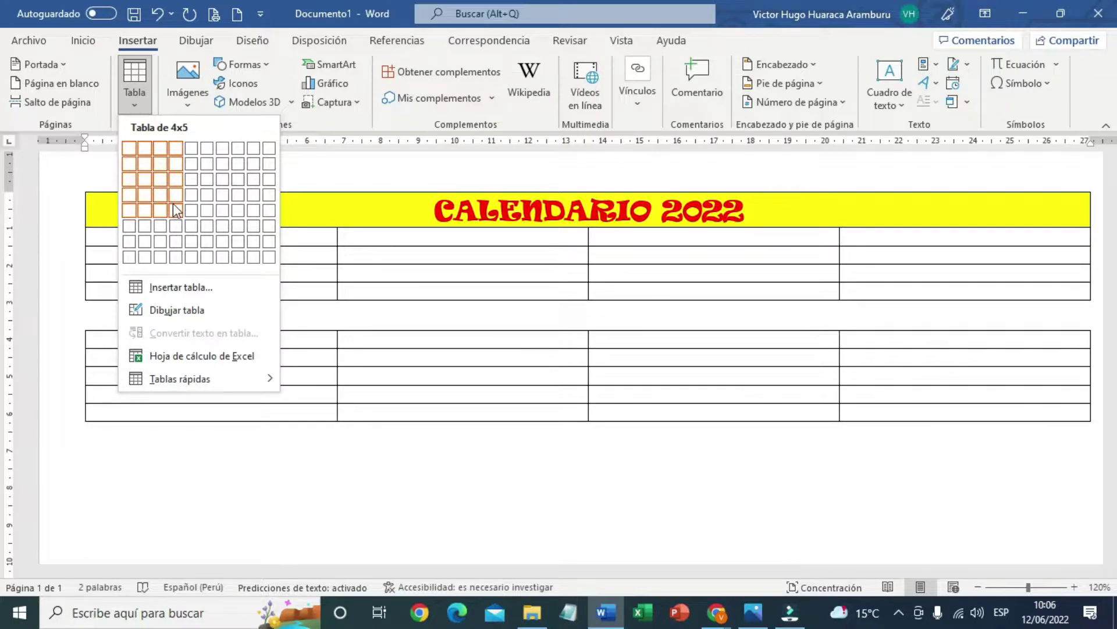
left_click(110, 349)
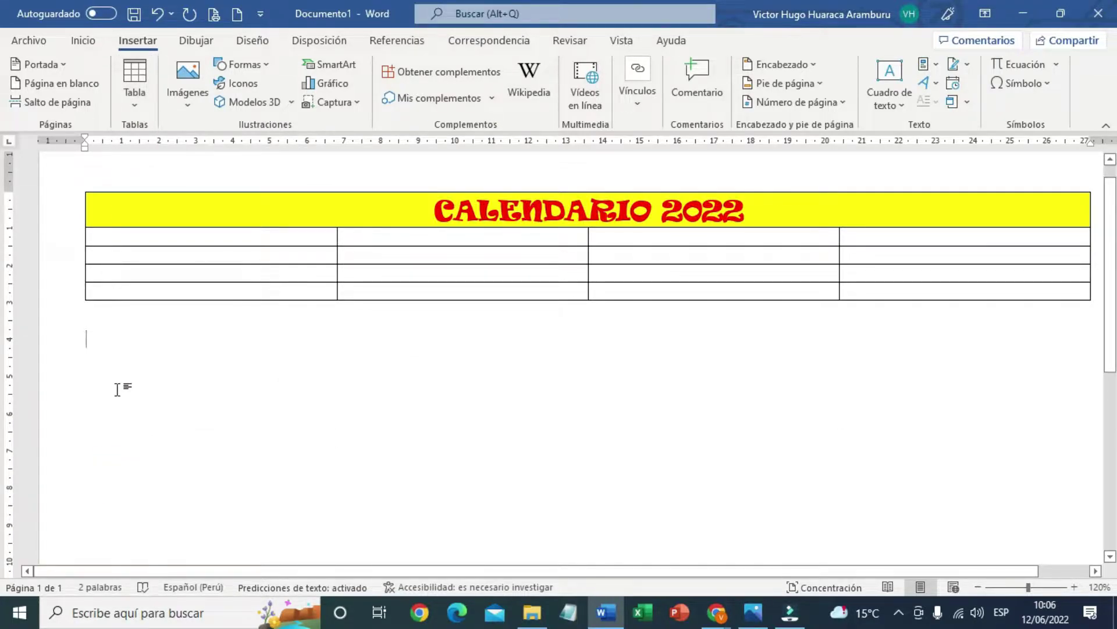
mouse_move(104, 238)
key("ctrl+z")
Insert a 7 by 7 table into the first cell of row 2
left_click(105, 237)
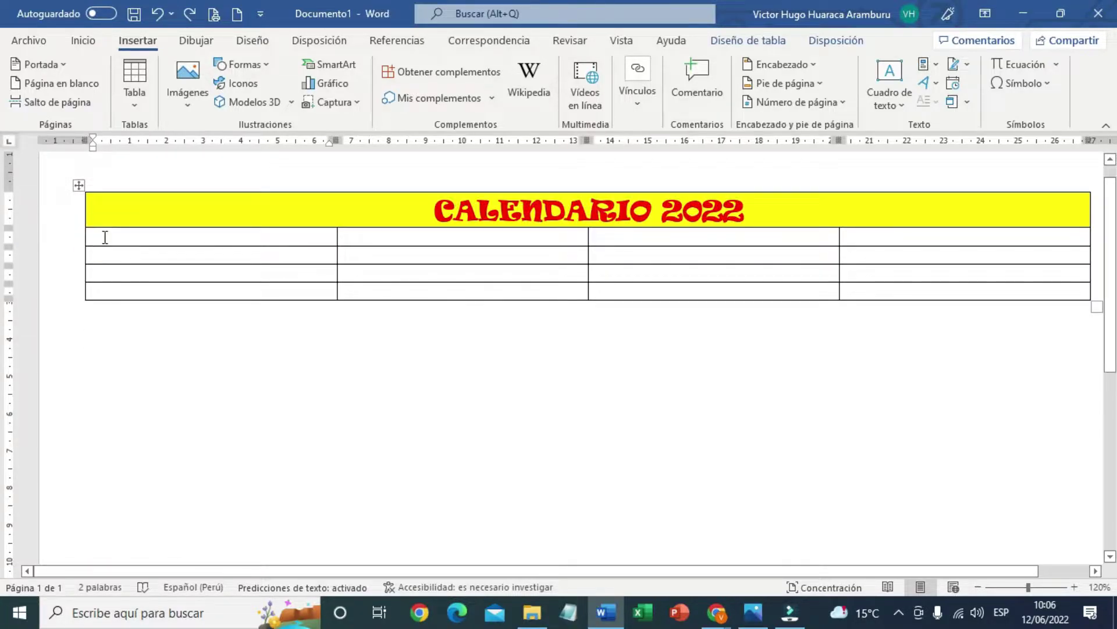
left_click(142, 102)
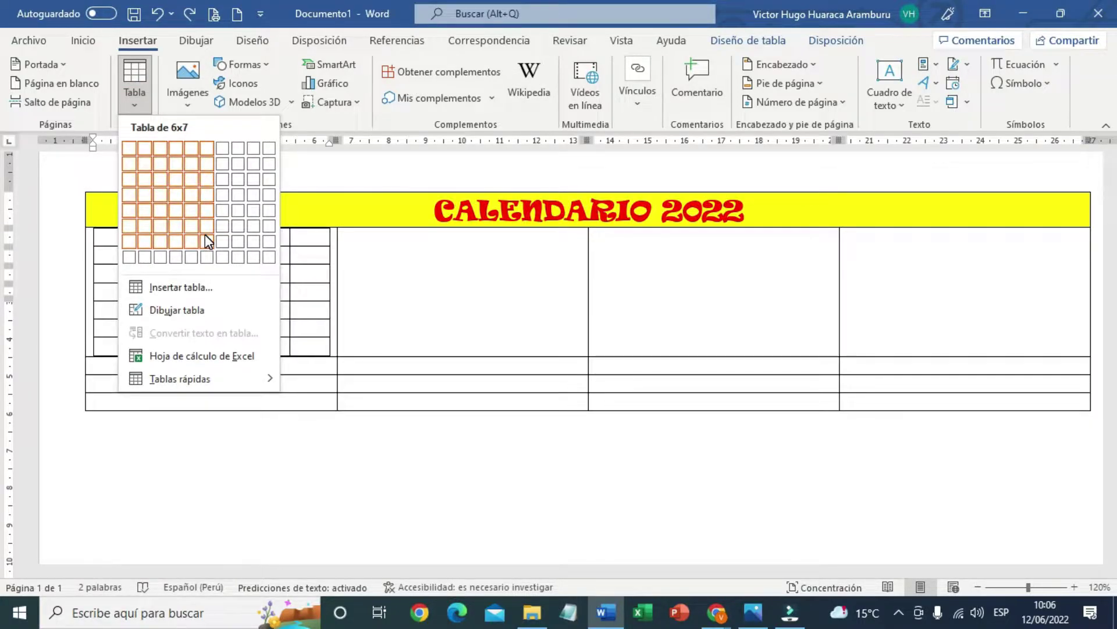
left_click(220, 241)
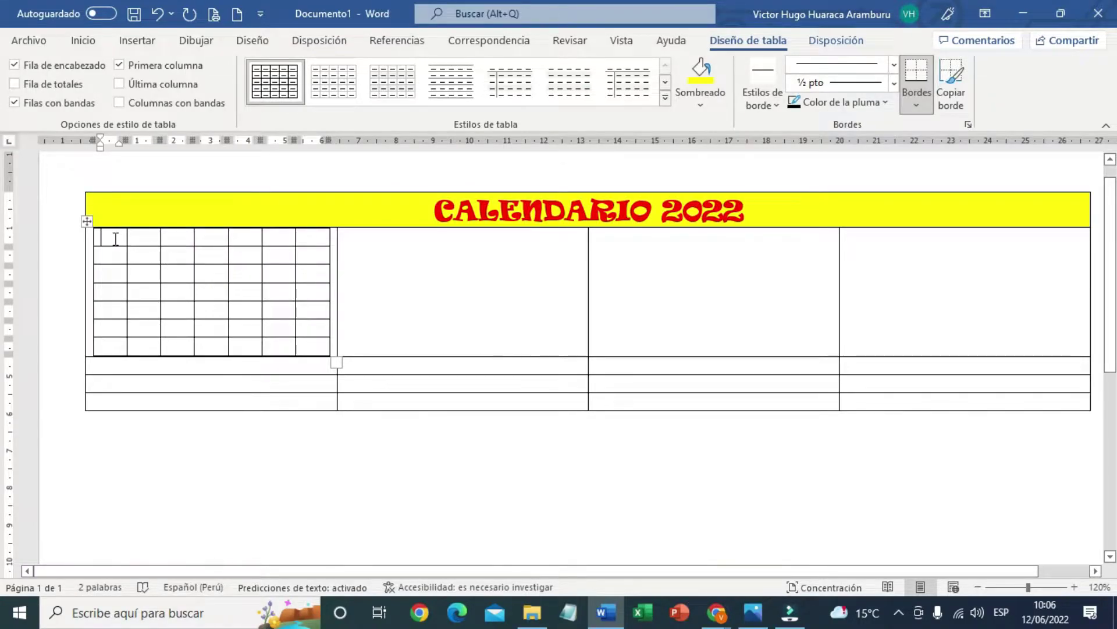
Merge the nested table's top row into one cell, then select the whole nested table
left_click_drag(116, 238, 317, 239)
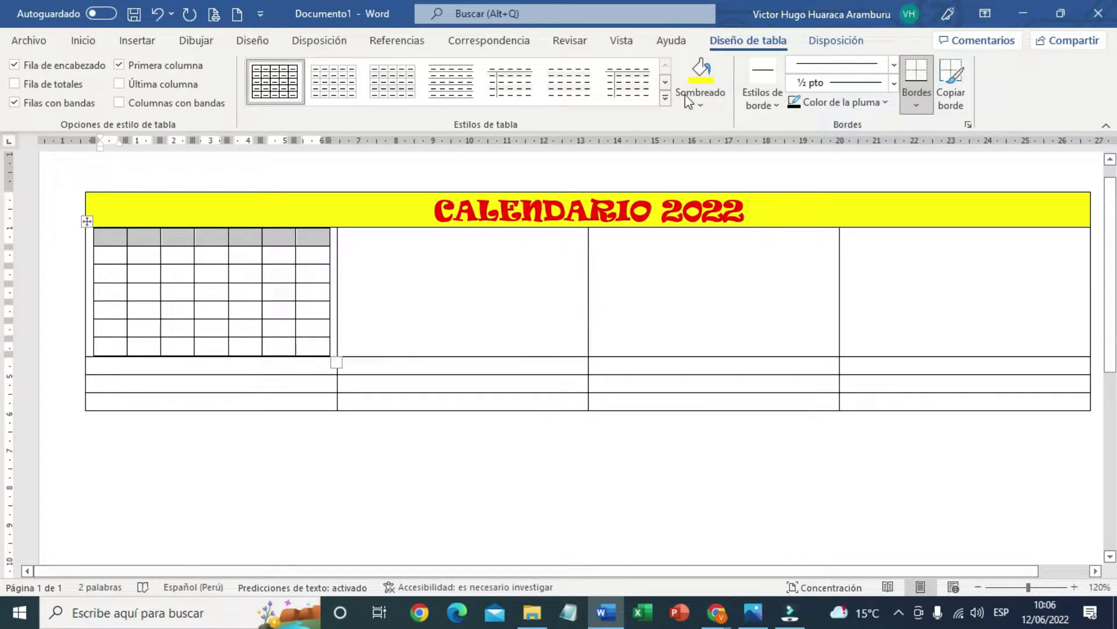
left_click(834, 42)
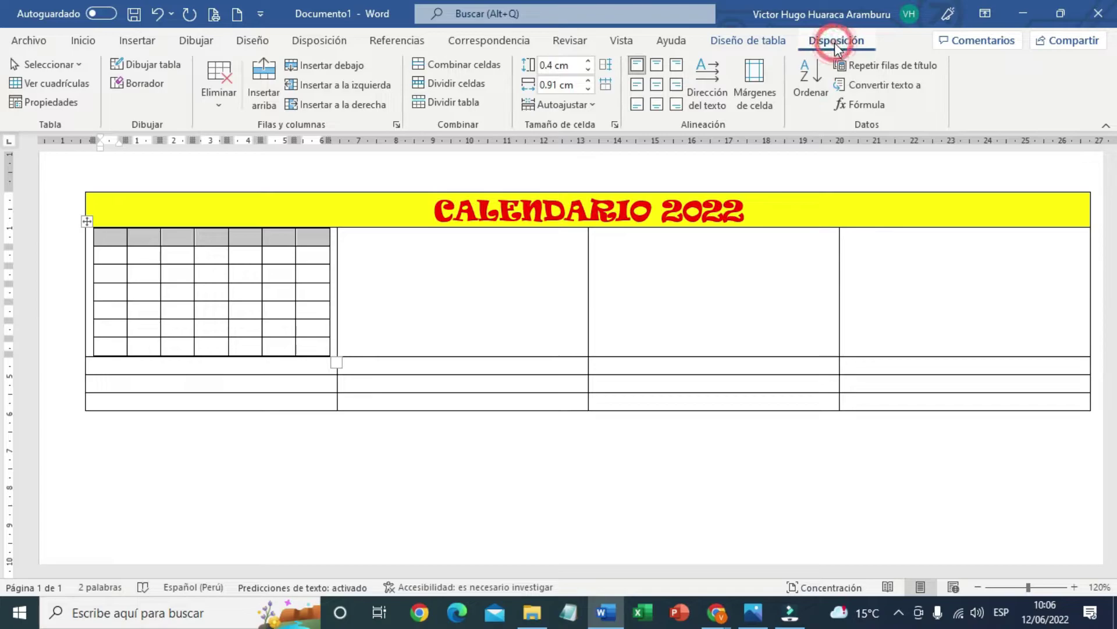
left_click(470, 62)
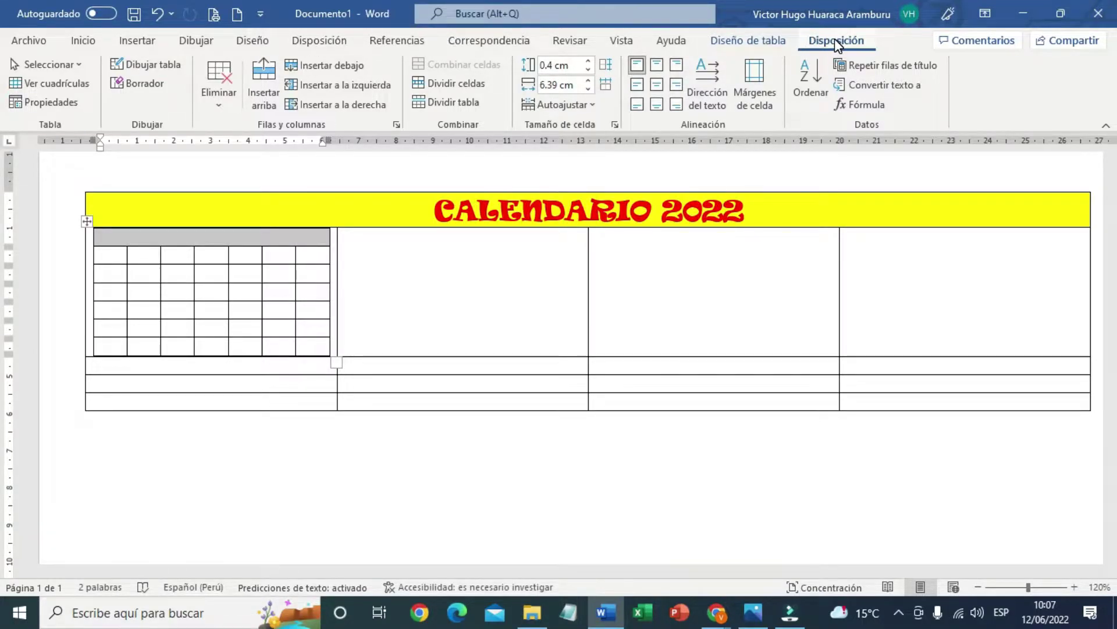
left_click(314, 41)
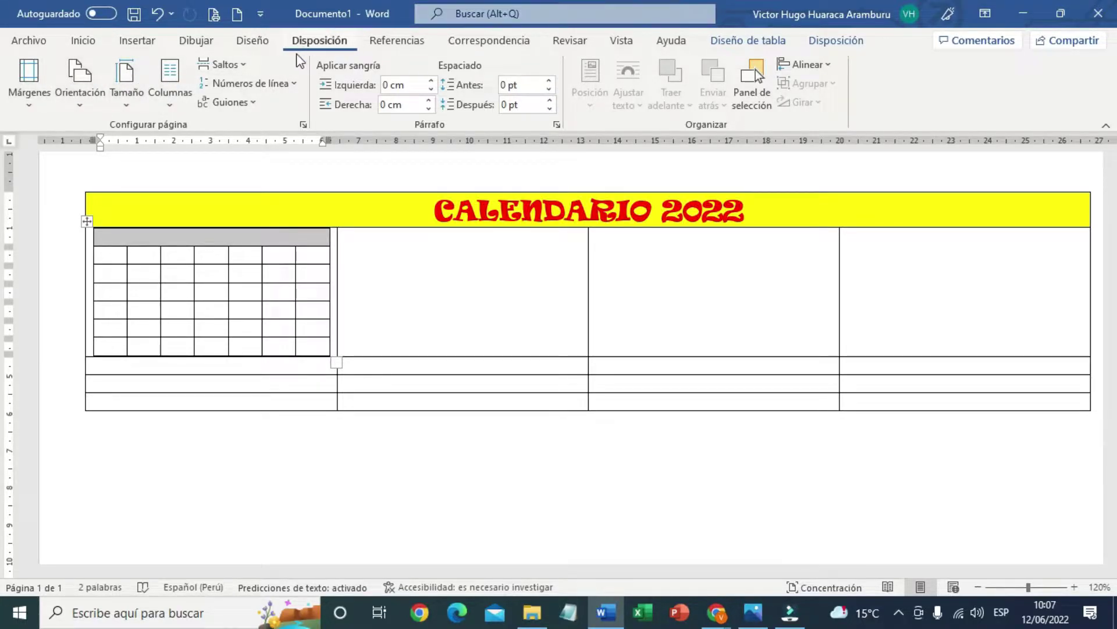
left_click(120, 253)
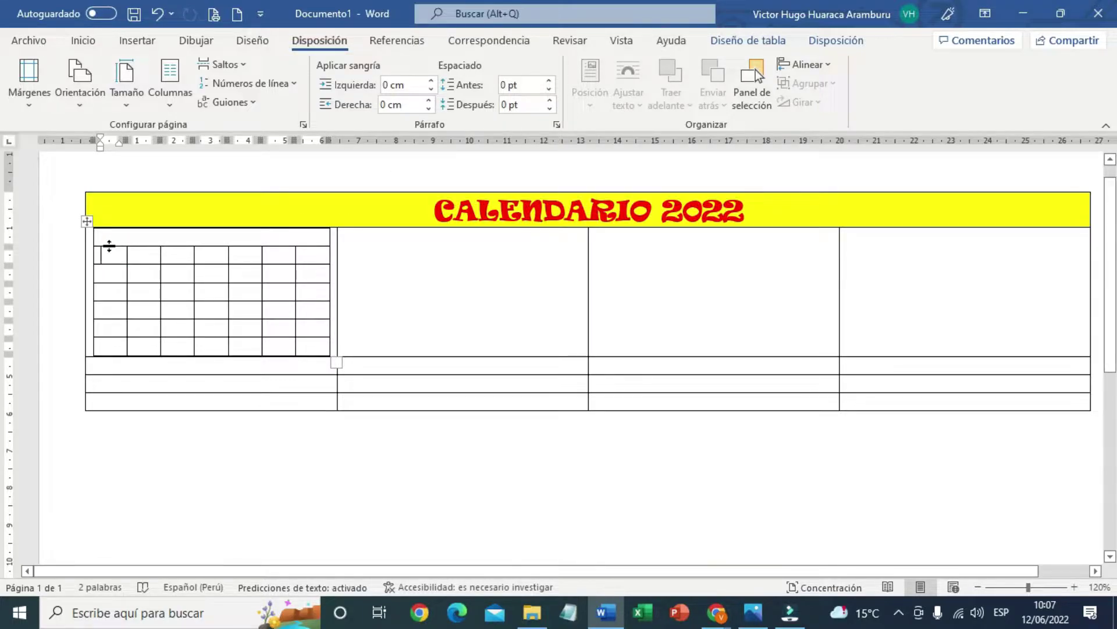
left_click_drag(105, 238, 312, 342)
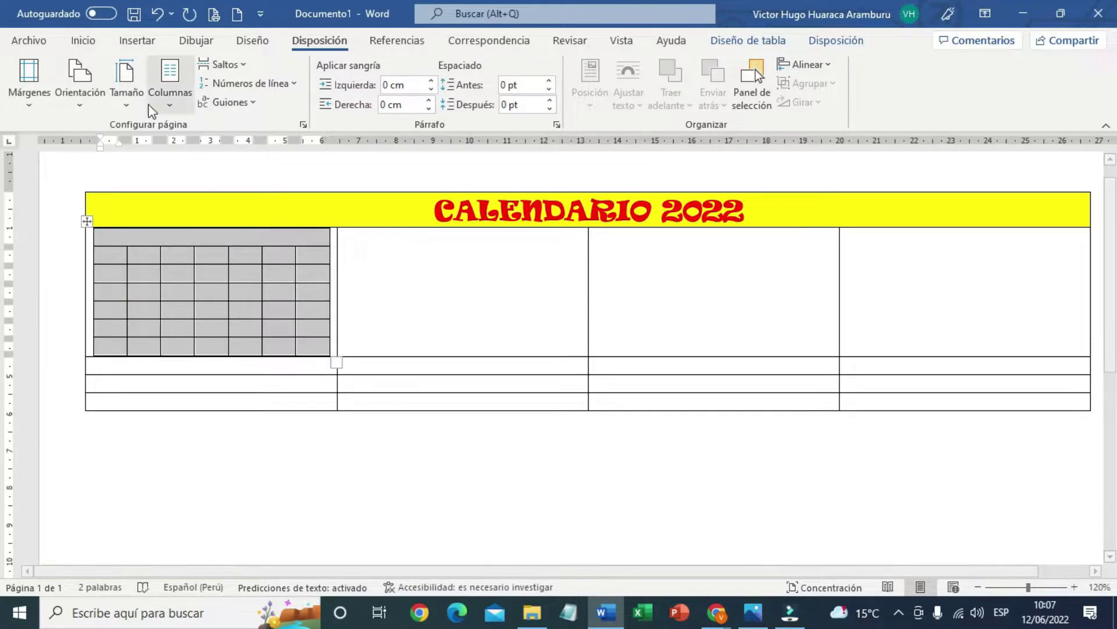
Centre the nested table's text and type ENERO in its merged header row
left_click(83, 41)
left_click(351, 97)
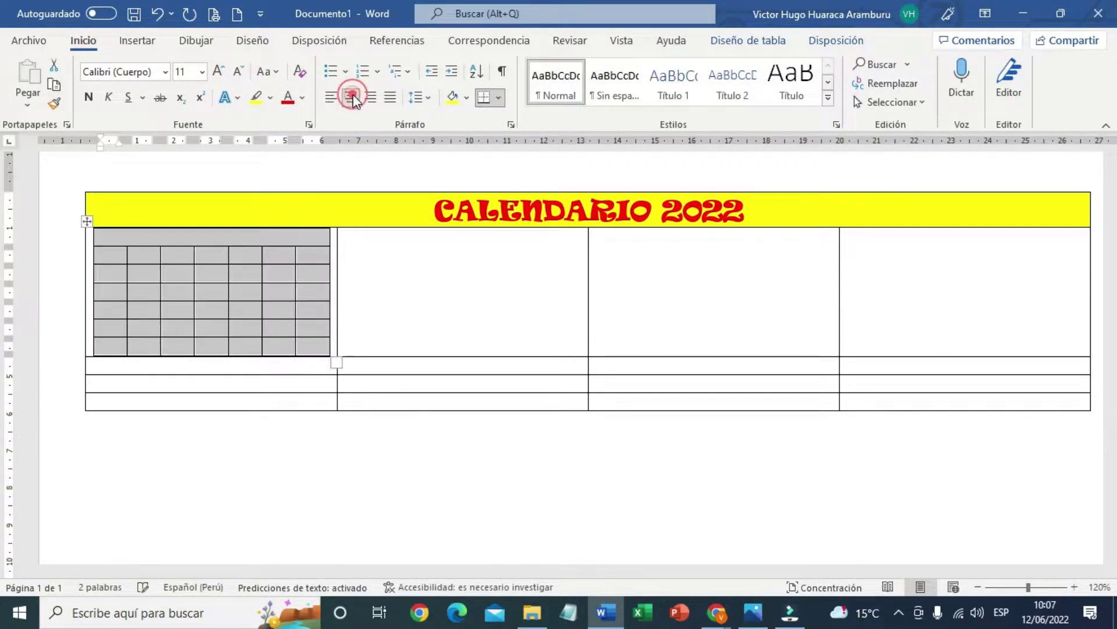
left_click(184, 237)
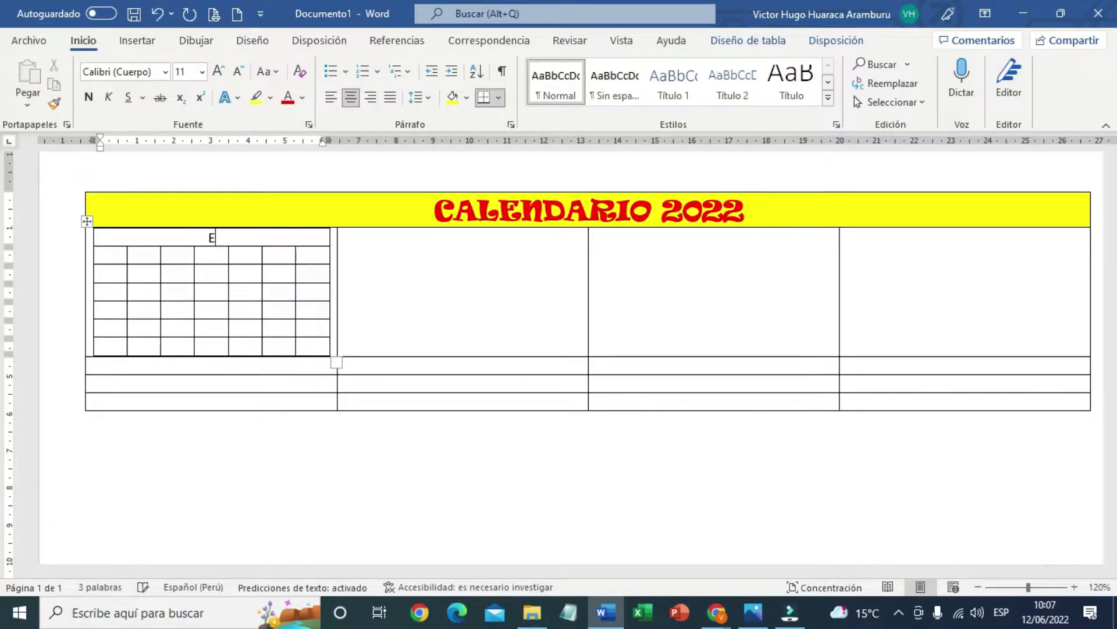
type("ENERO")
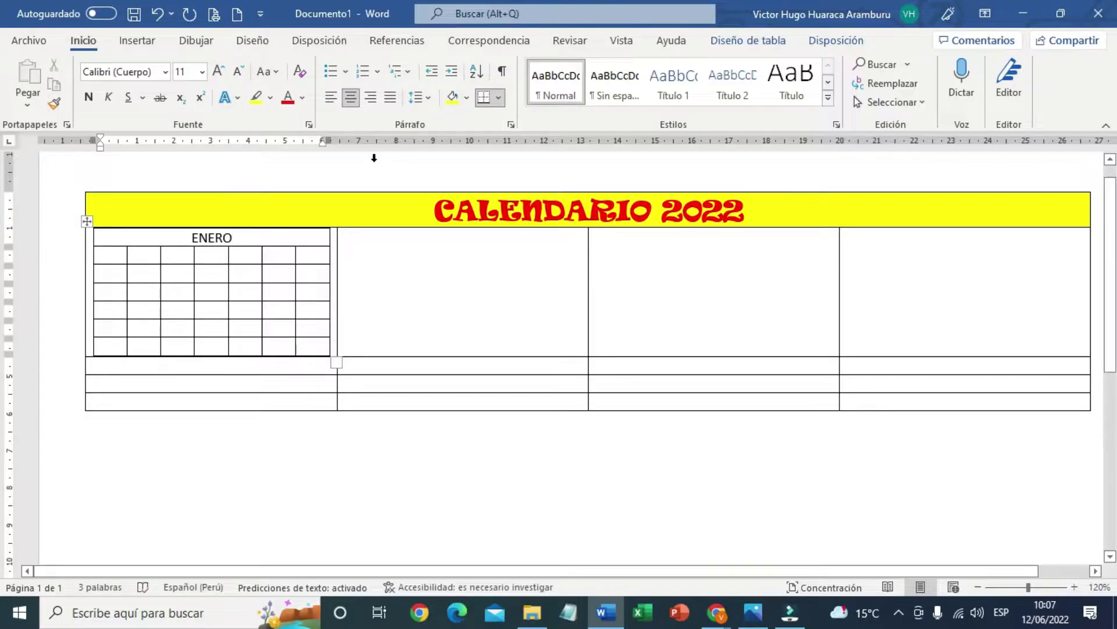
Enter weekday initials D L M M J V S under ENERO, then open the taskbar calendar
left_click(113, 255)
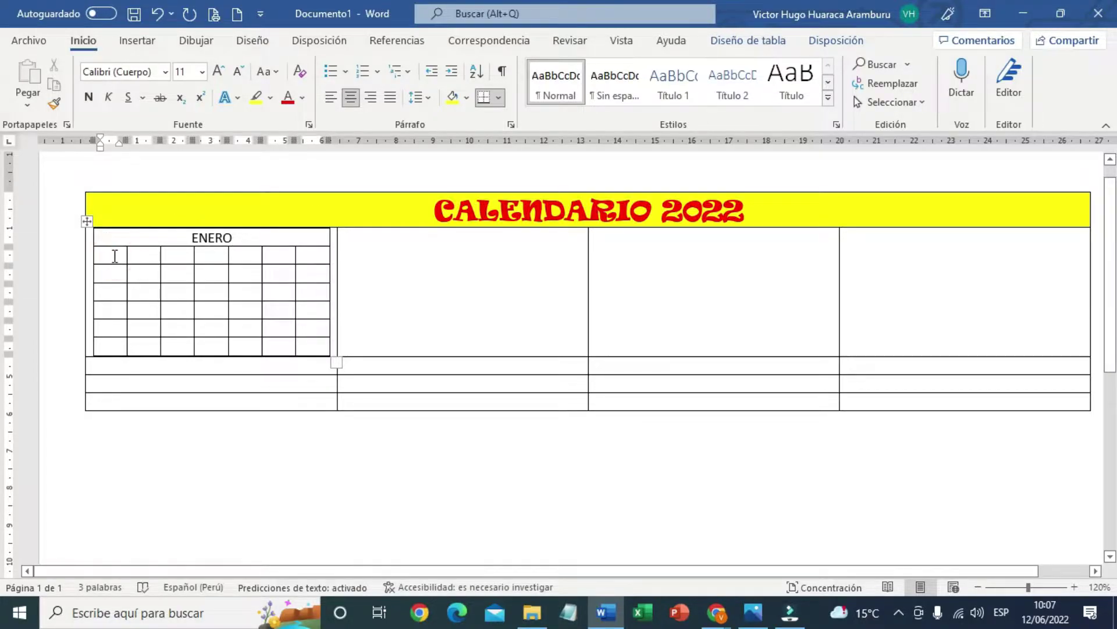
type("D ")
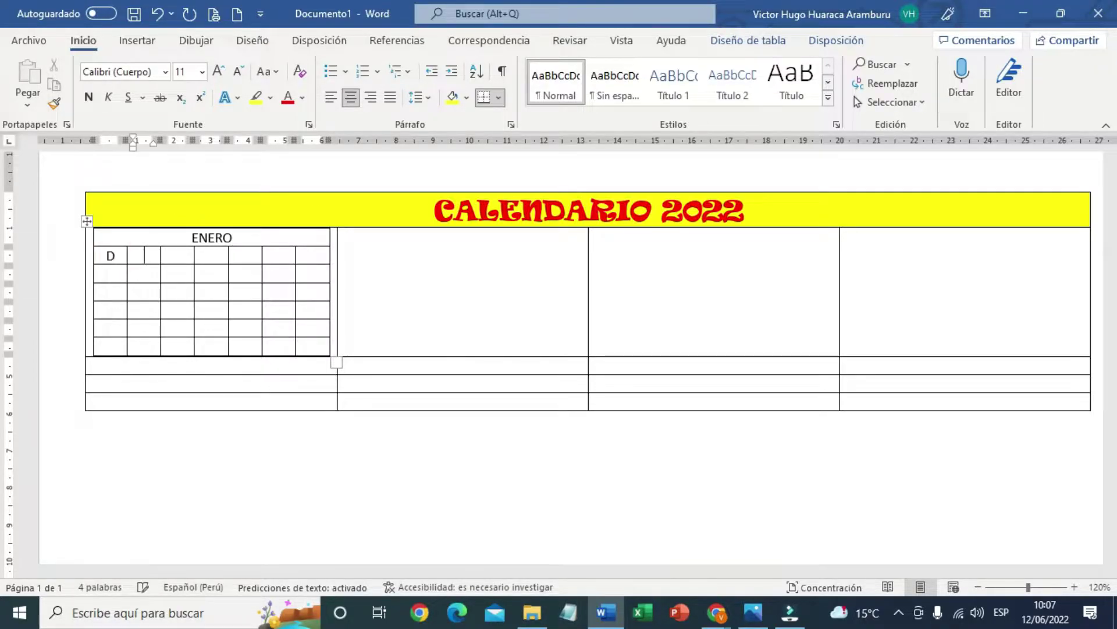
type("L")
key("Tab")
type("M")
key("Tab")
type("M")
key("Tab")
type("J")
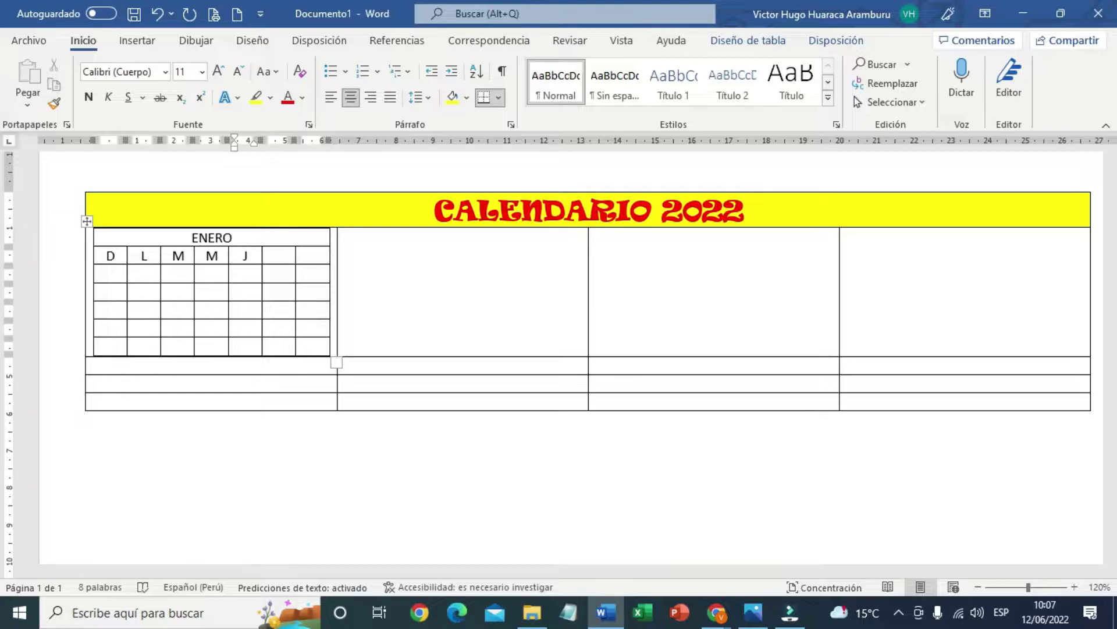
key("Tab")
key("Tab")
type("S")
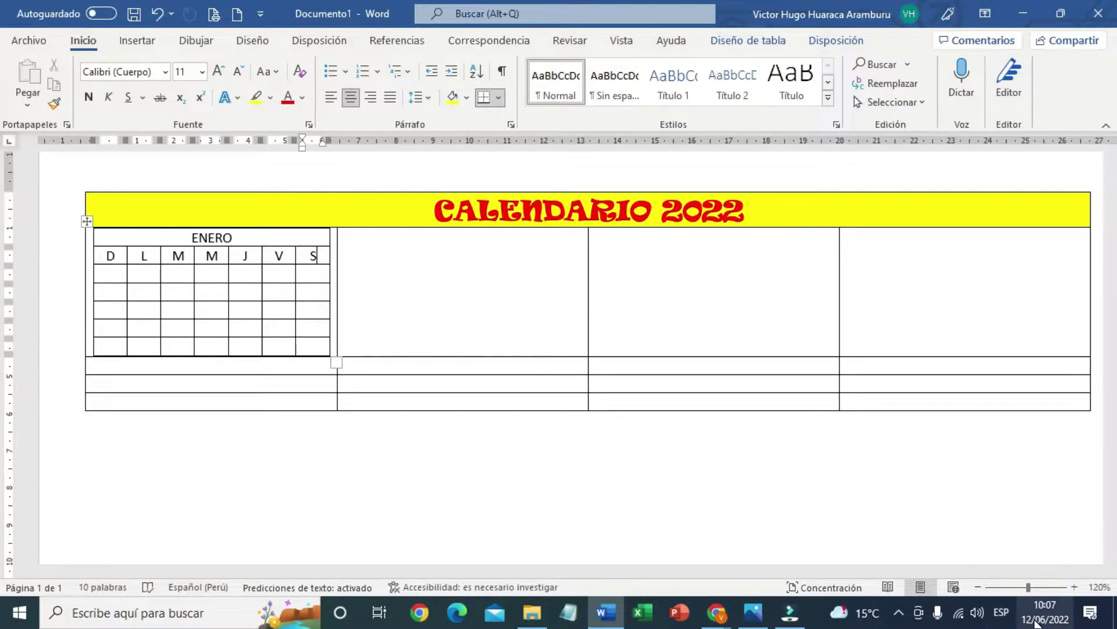
left_click(1045, 613)
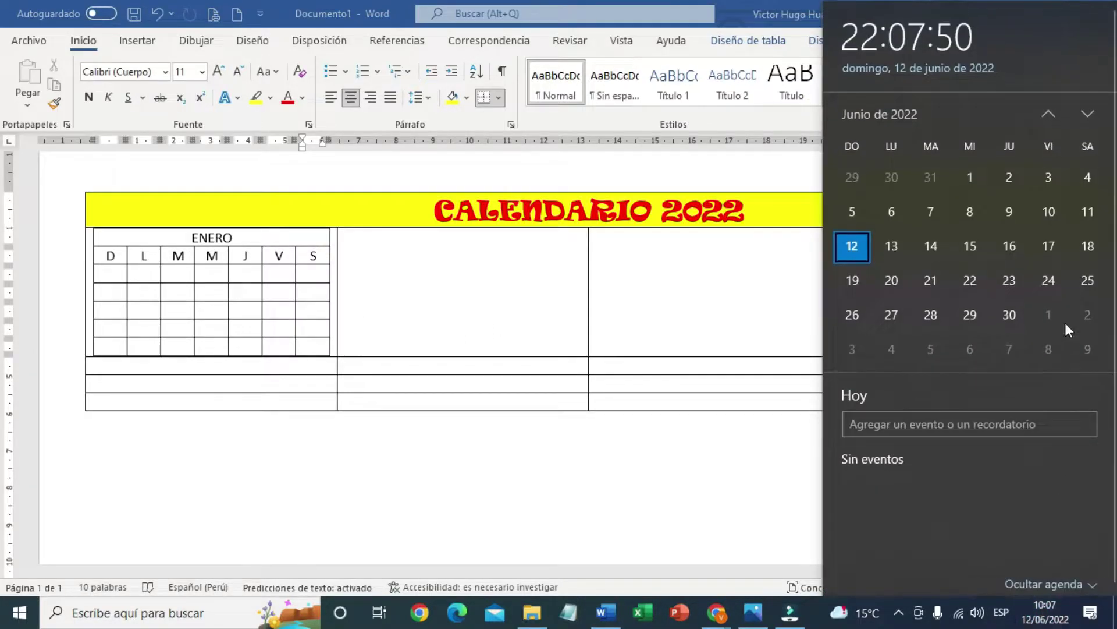
Page the taskbar calendar back to Enero de 2022, then return to the Word document
left_click(1048, 114)
left_click(1048, 114)
left_click(1049, 114)
left_click(1048, 113)
left_click(1049, 114)
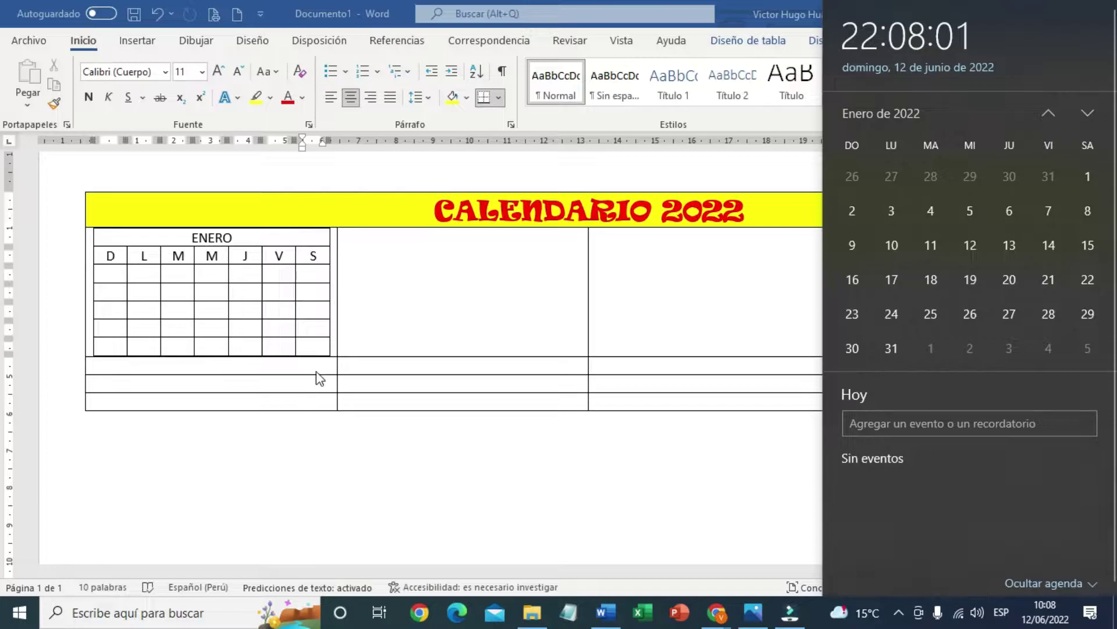
left_click(312, 278)
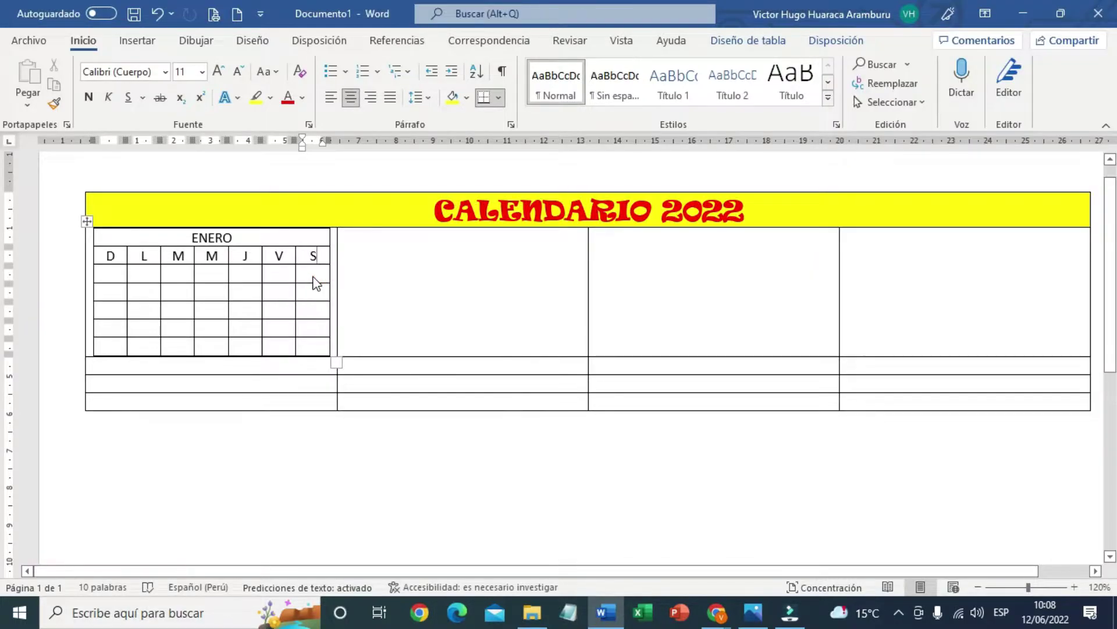
Type January dates 1 through 9, starting with 1 under S
left_click(312, 275)
type("1")
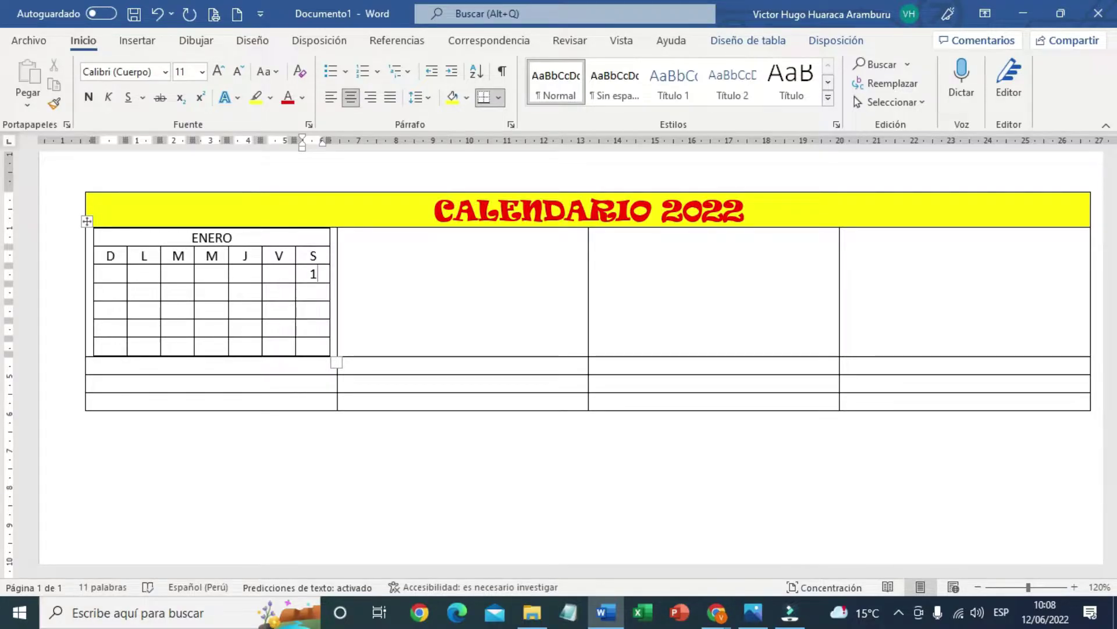
key("Tab")
type("2")
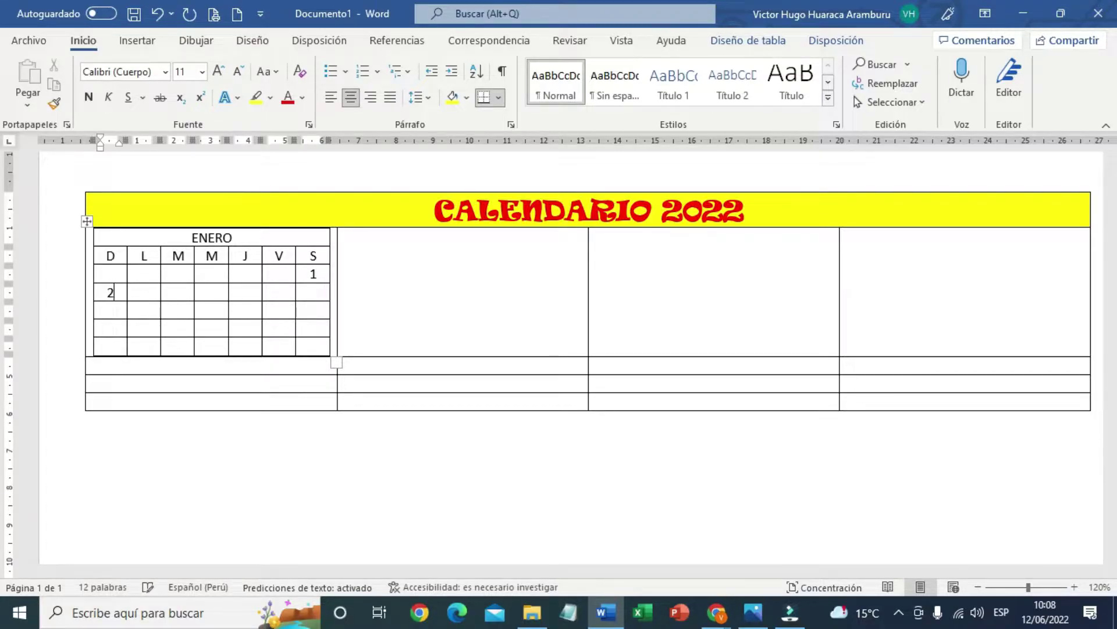
key("Tab")
type("3")
key("Tab")
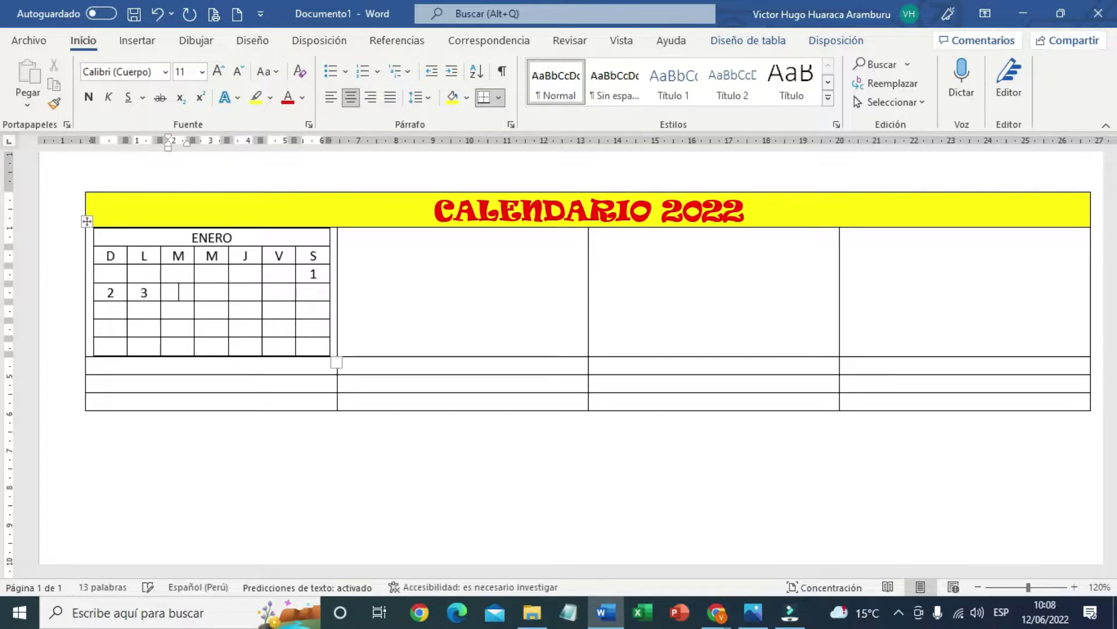
type("4")
key("Tab")
key("Tab")
type("6")
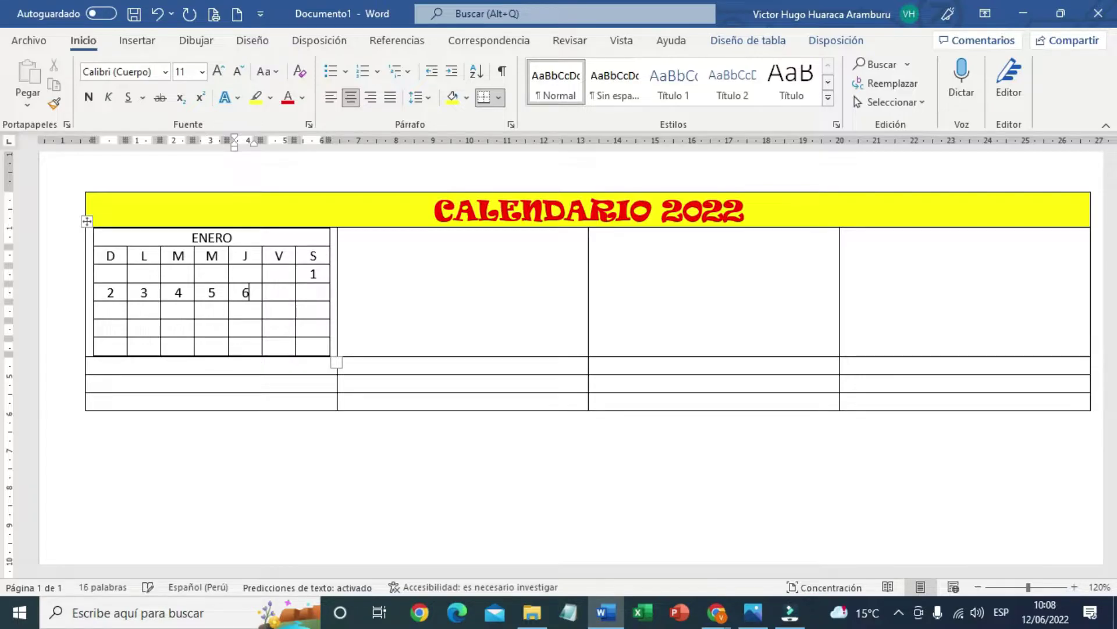
key("Tab")
type("7")
key("Tab")
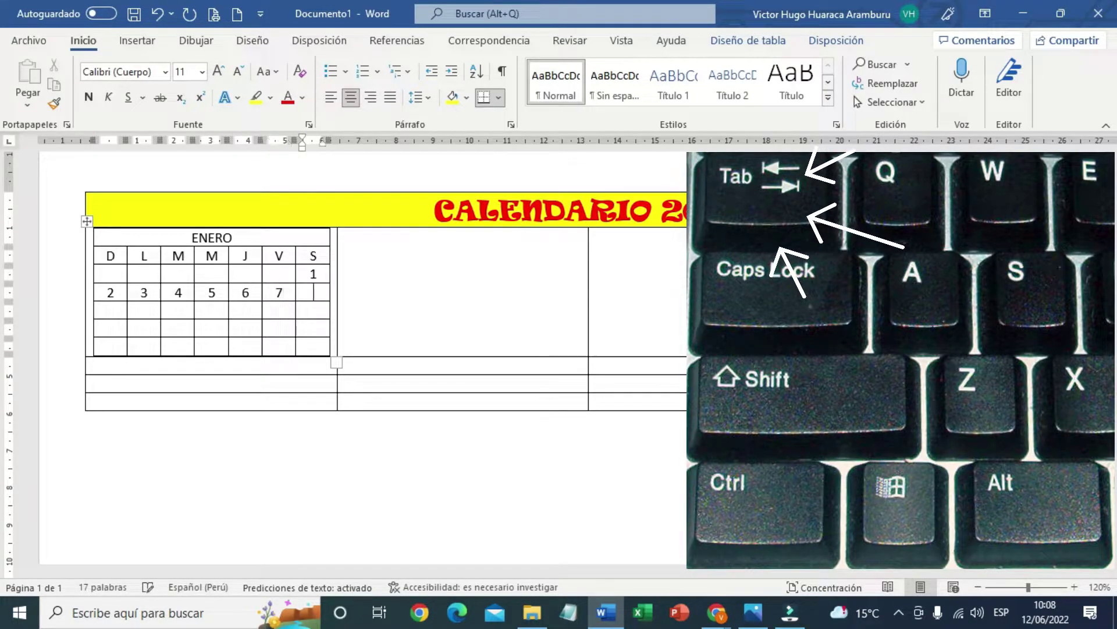
type("8")
key("Tab")
type("9")
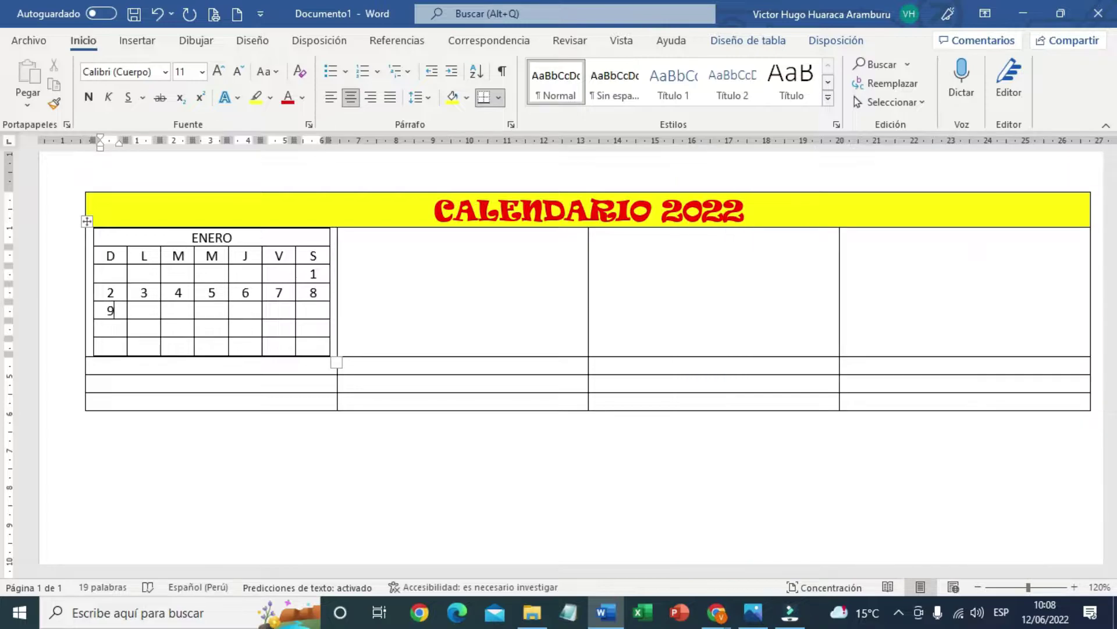
Continue the January dates from 10 to 22, correcting the mistaken 1415 entry to 14
key("Tab")
type("0")
key("Tab")
type("1")
key("Tab")
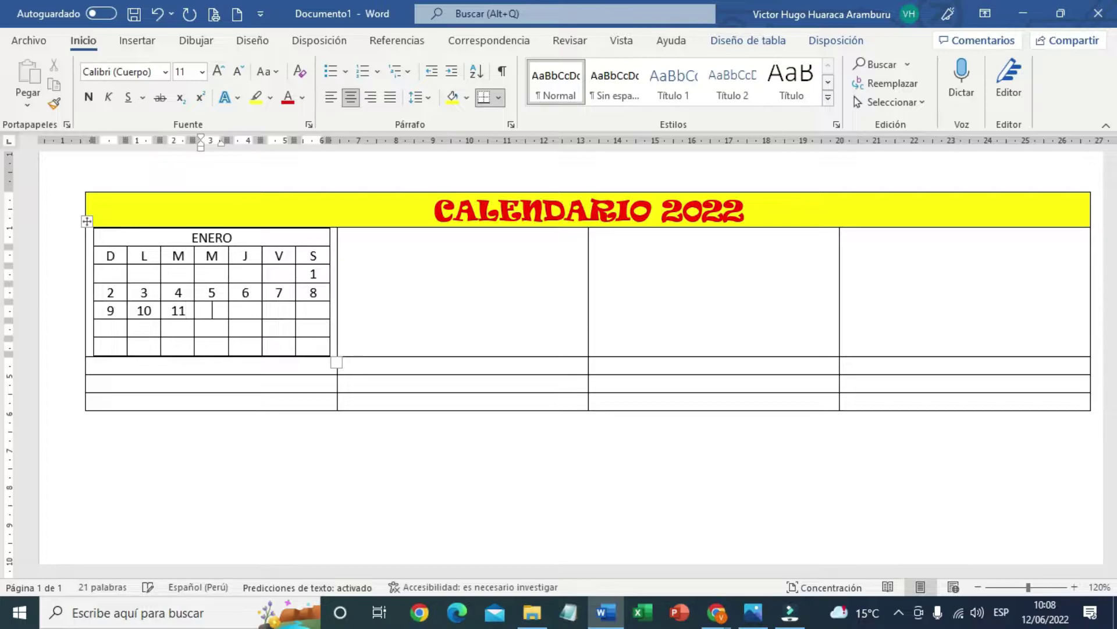
type("12")
key("Tab")
type("13")
key("Tab")
type("14")
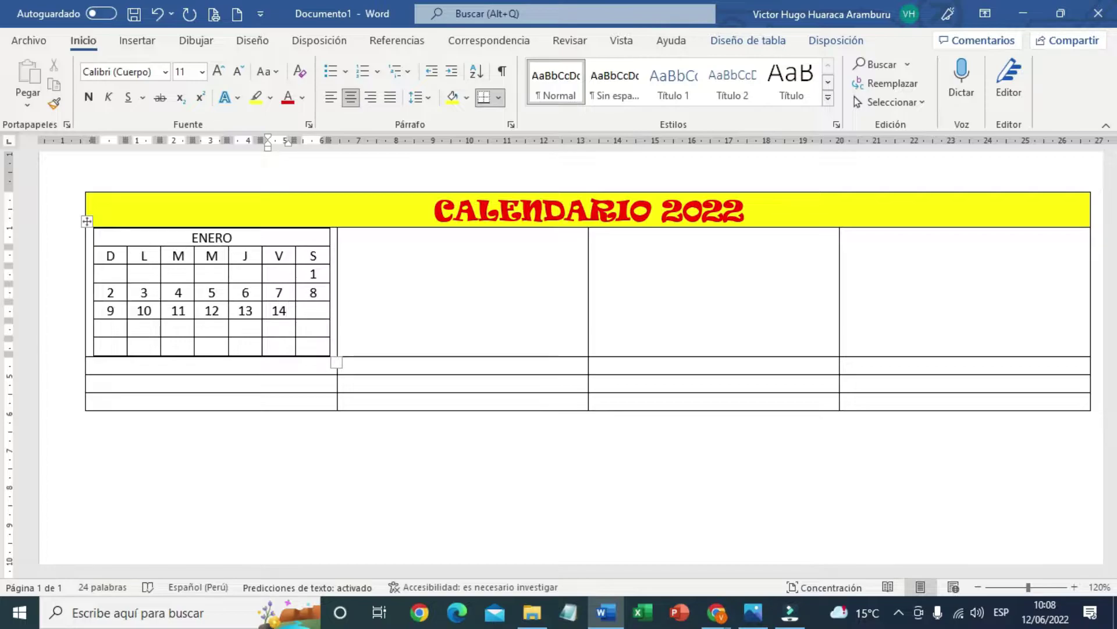
type("15")
key("Tab")
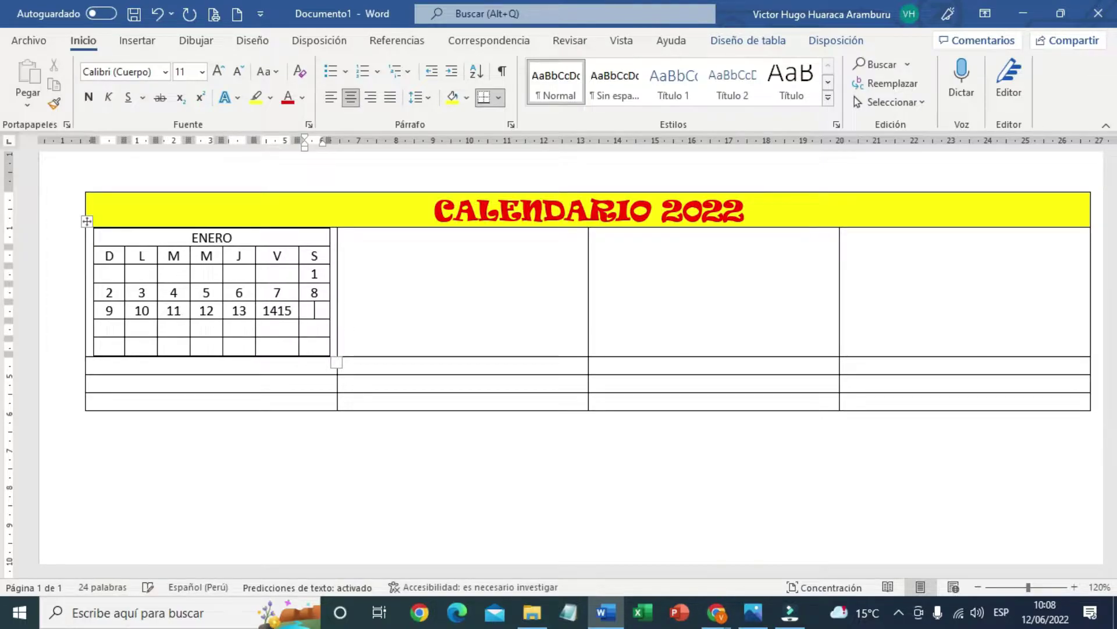
key("ctrl+z")
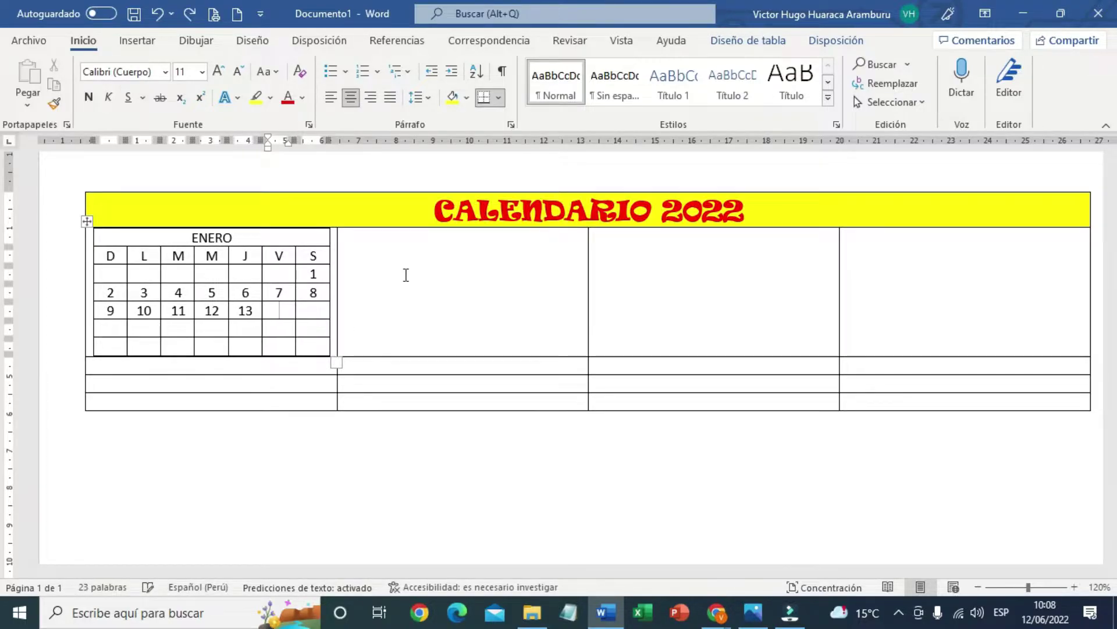
type("14")
key("Tab")
type("15")
key("Tab")
type("16")
key("Tab")
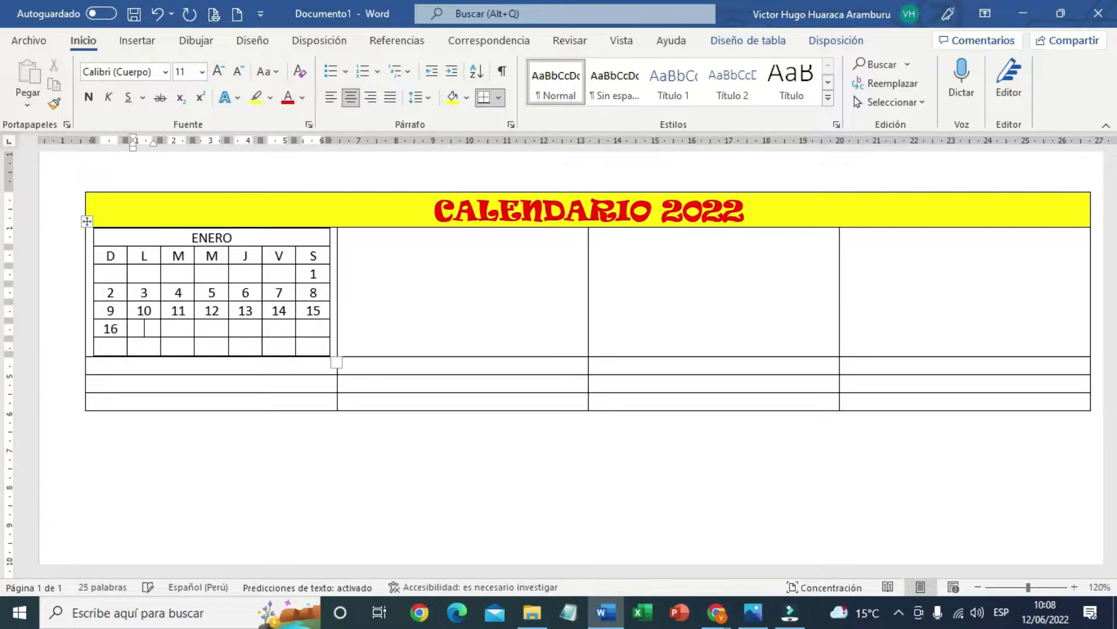
type("17")
key("Tab")
type("18")
key("Tab")
type("1")
type("9")
key("Tab")
type("20")
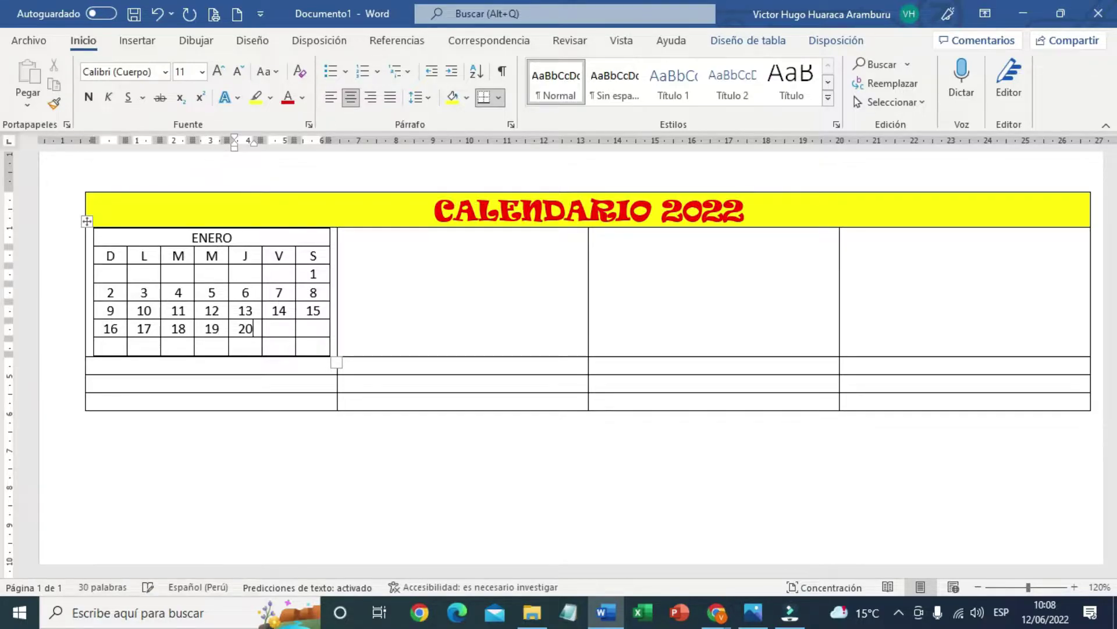
key("Tab")
type("21")
key("Tab")
type("22")
Enter dates 23 to 29 and add an empty row below the ENERO table
key("Tab")
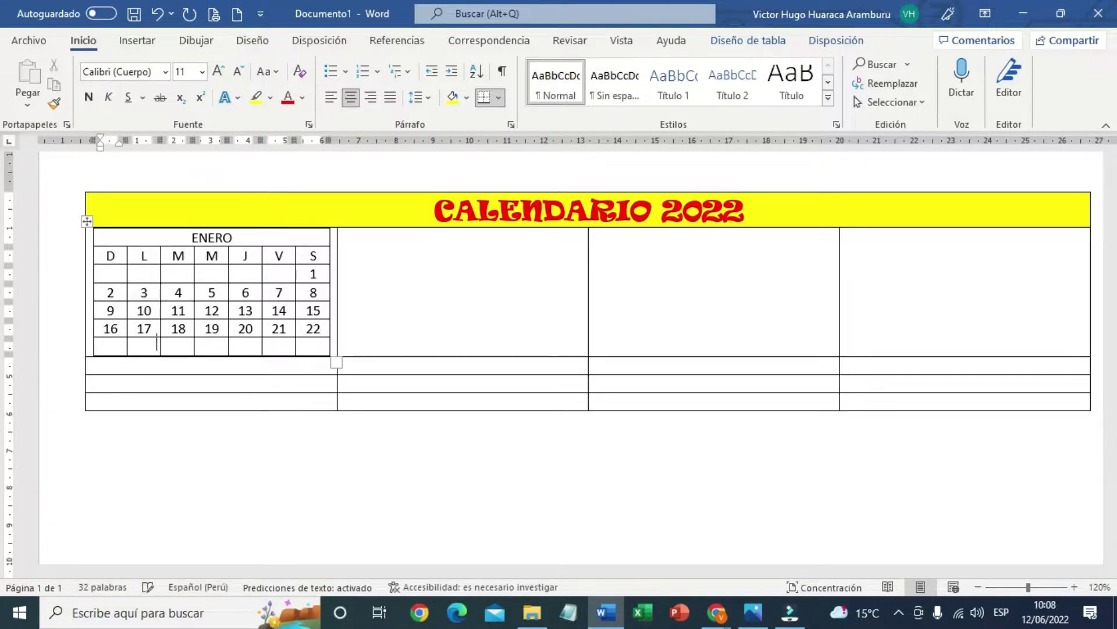
type("23")
key("Tab")
type("4")
key("Tab")
type("25")
key("Tab")
type("26")
key("Tab")
type("2")
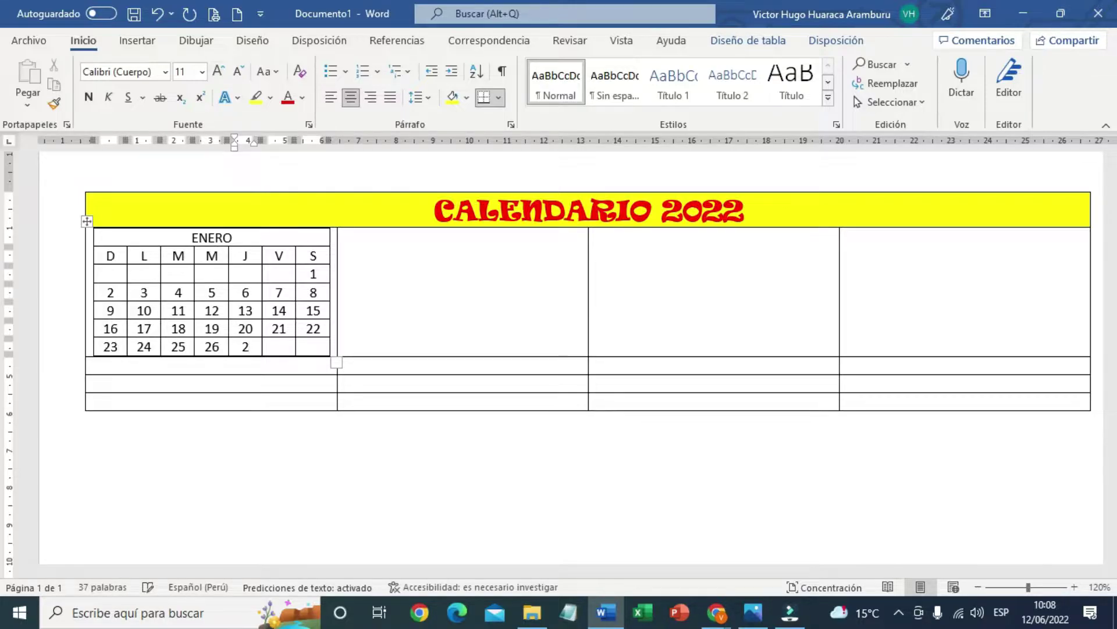
type("7")
key("Tab")
type("28")
key("Tab")
type("29")
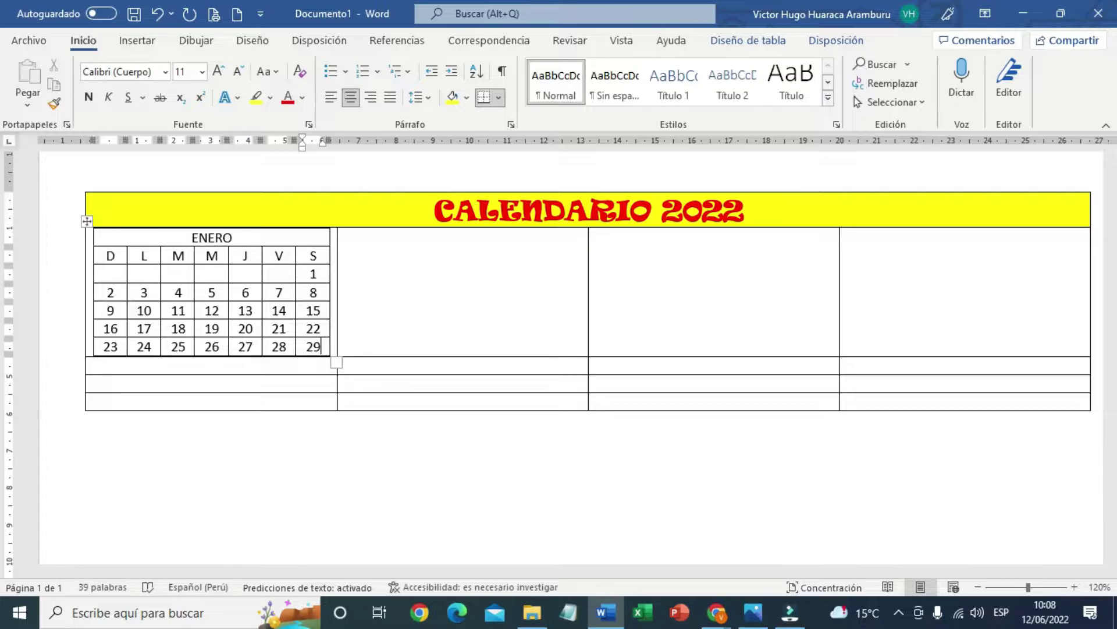
key("Tab")
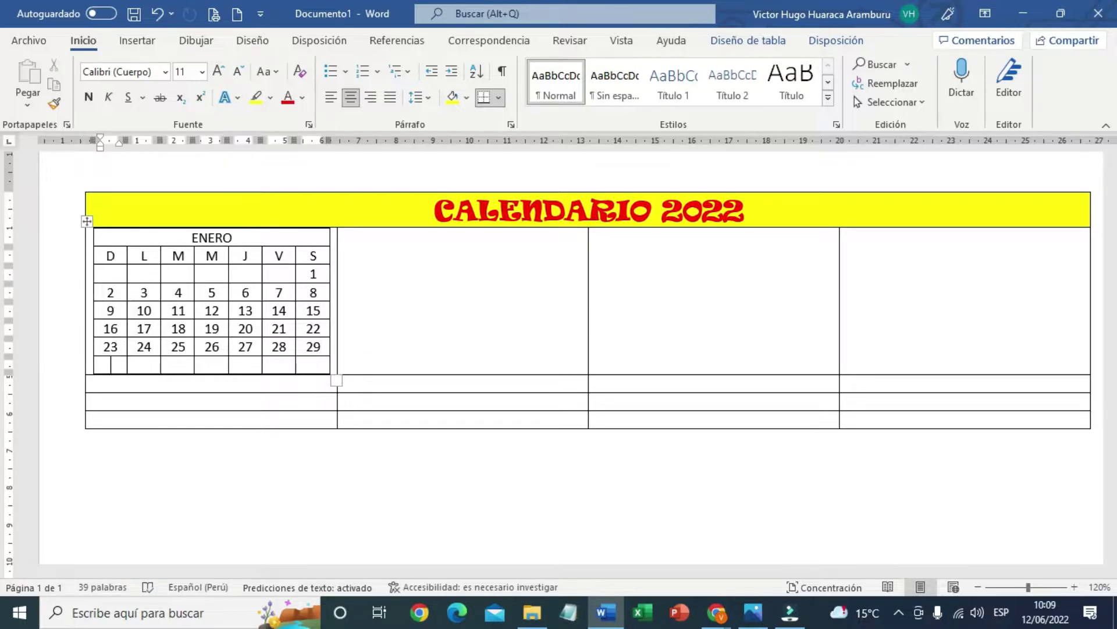
Undo the extra empty rows added below the 23–29 week of the ENERO table
key("Tab")
key("Tab")
key("Tab")
key("Tab")
key("Tab")
key("Tab")
key("Tab")
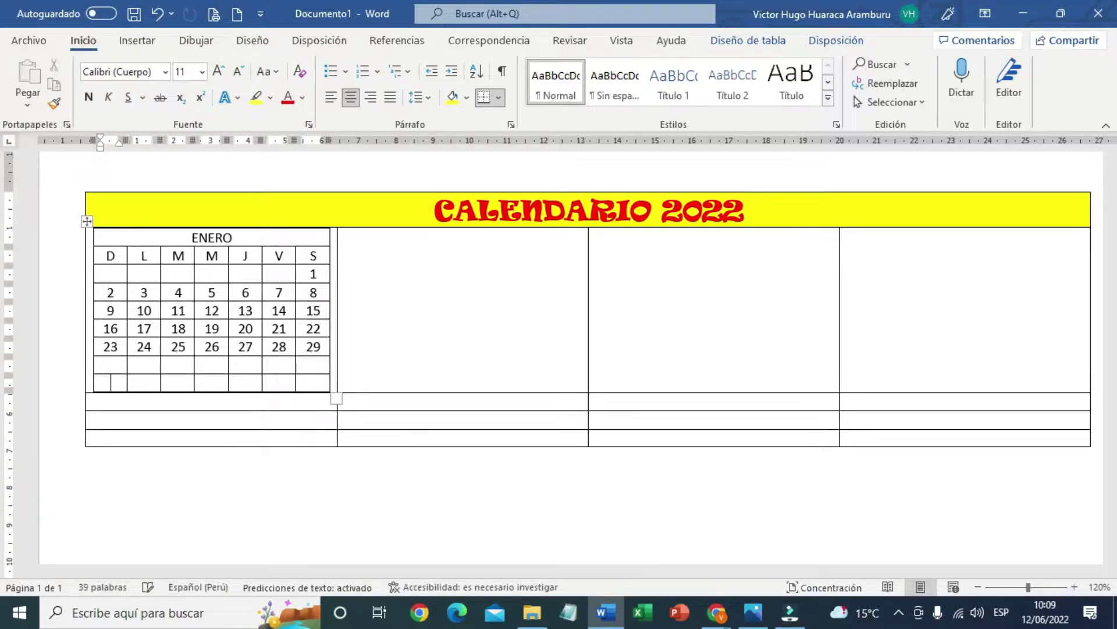
key("Tab")
key("Tab")
key("Tab")
key("Tab")
key("Tab")
key("Tab")
key("Tab")
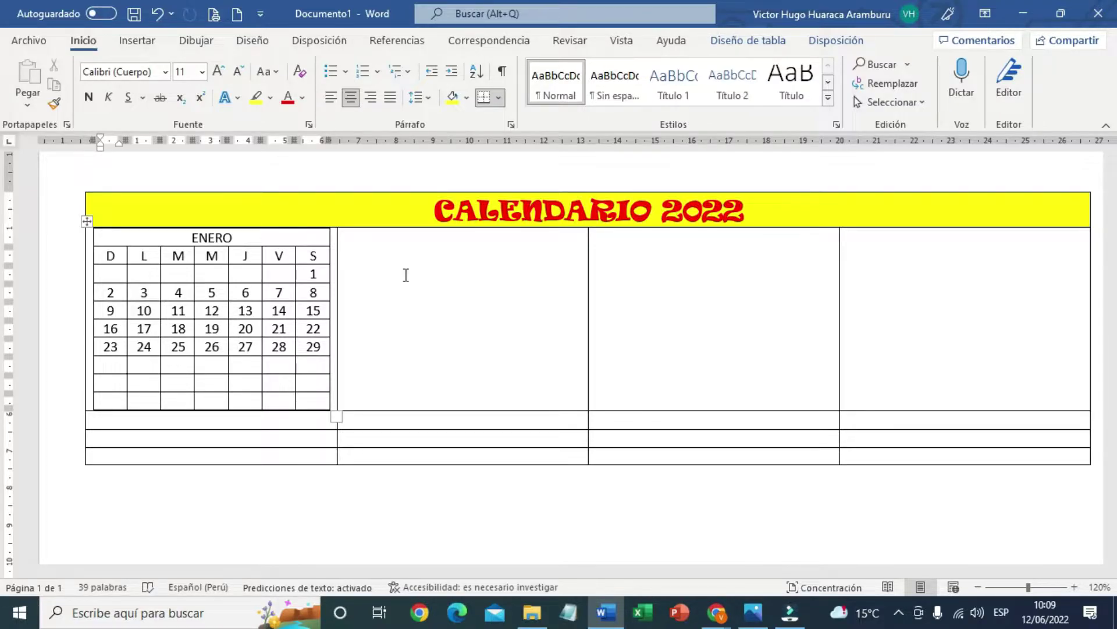
key("ctrl+z")
key("ctrl+z")
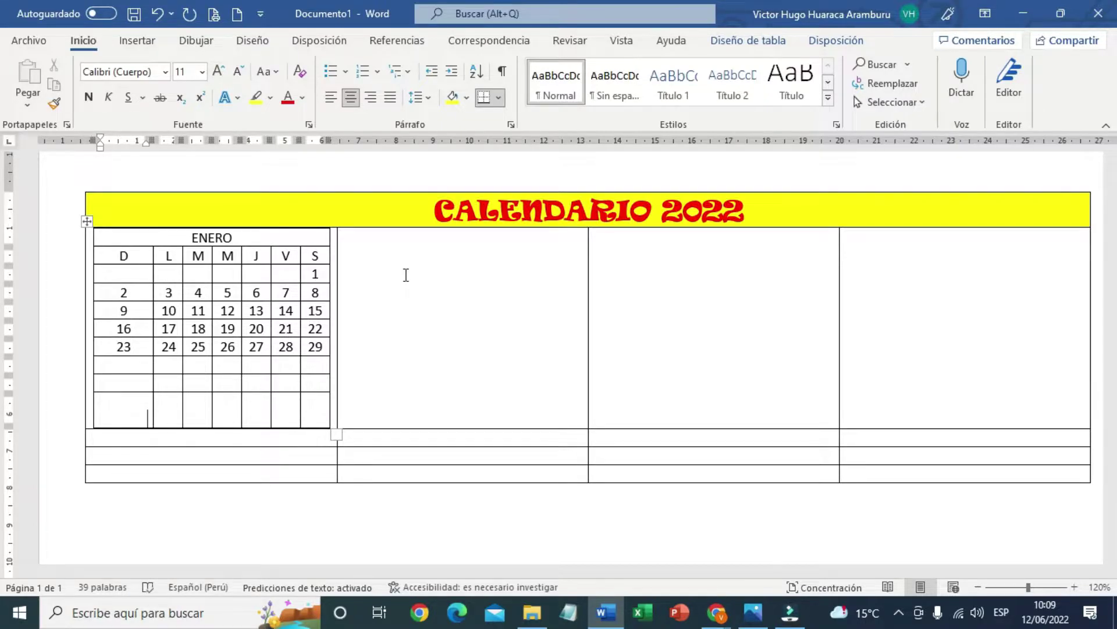
key("ctrl+z")
key("ctrl+z")
key("ctrl+z")
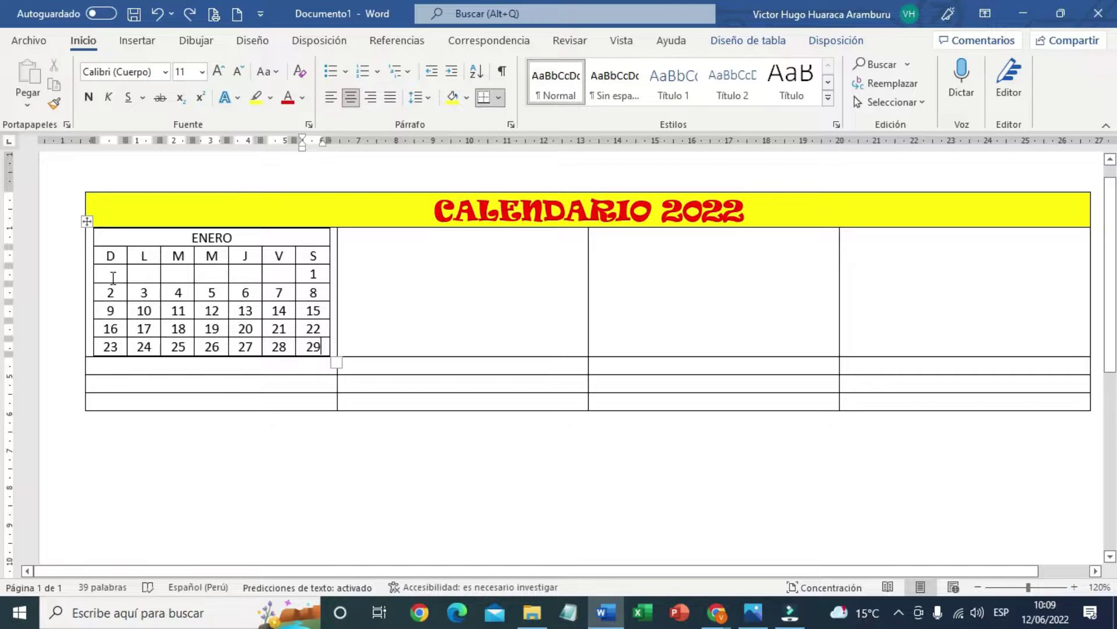
Enter 30 and 31 in the D and L cells of ENERO's first date row
left_click(111, 276)
type("30")
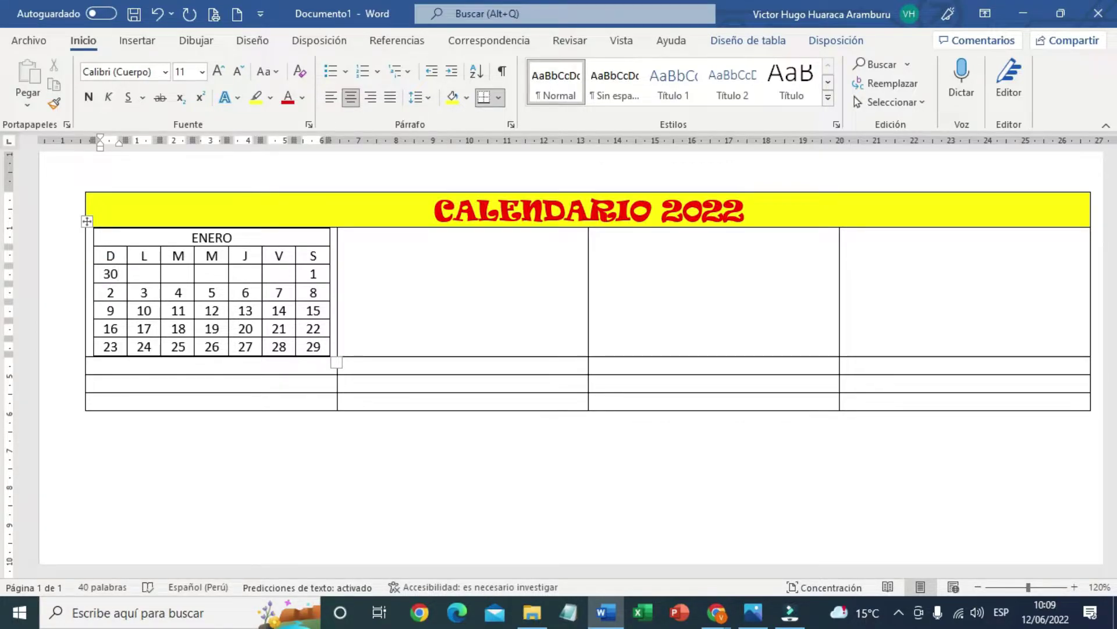
key("Tab")
type("31")
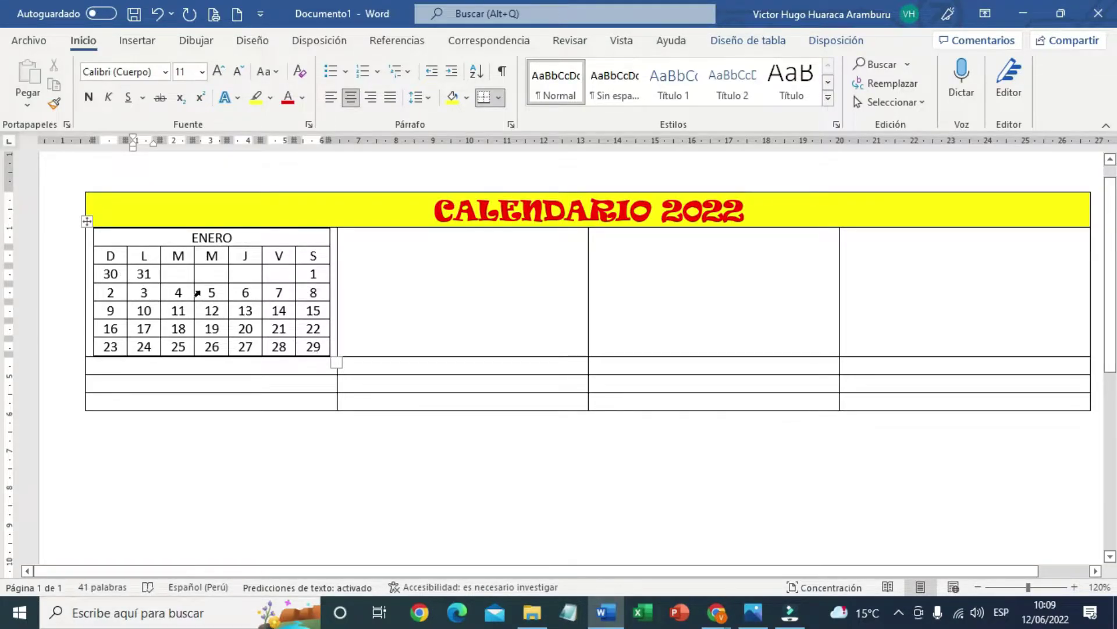
left_click(301, 330)
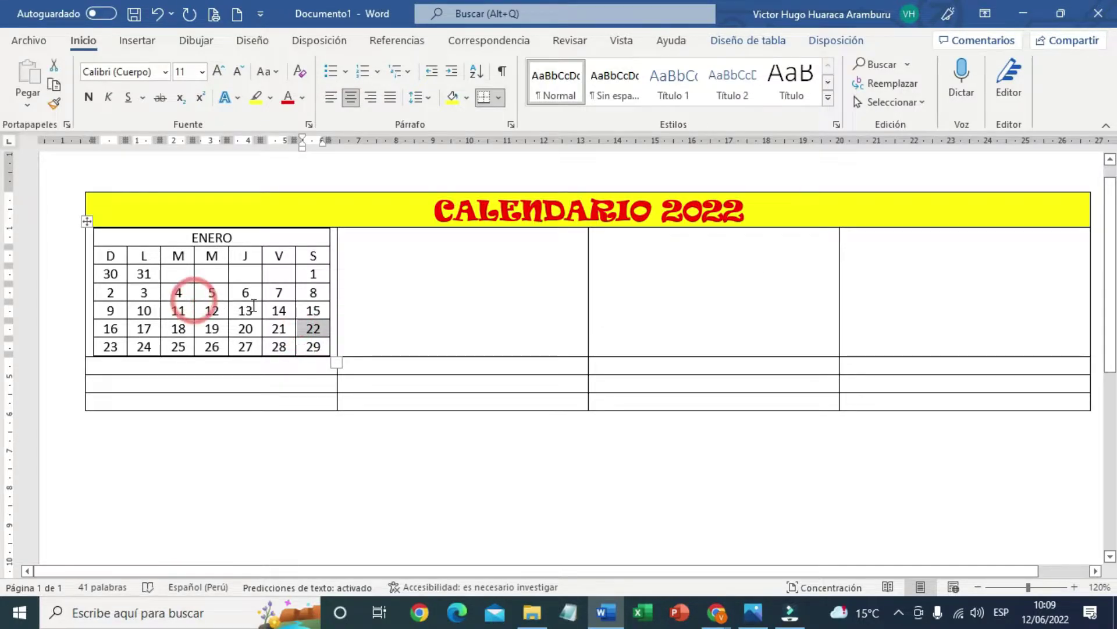
left_click(271, 298)
left_click(110, 235)
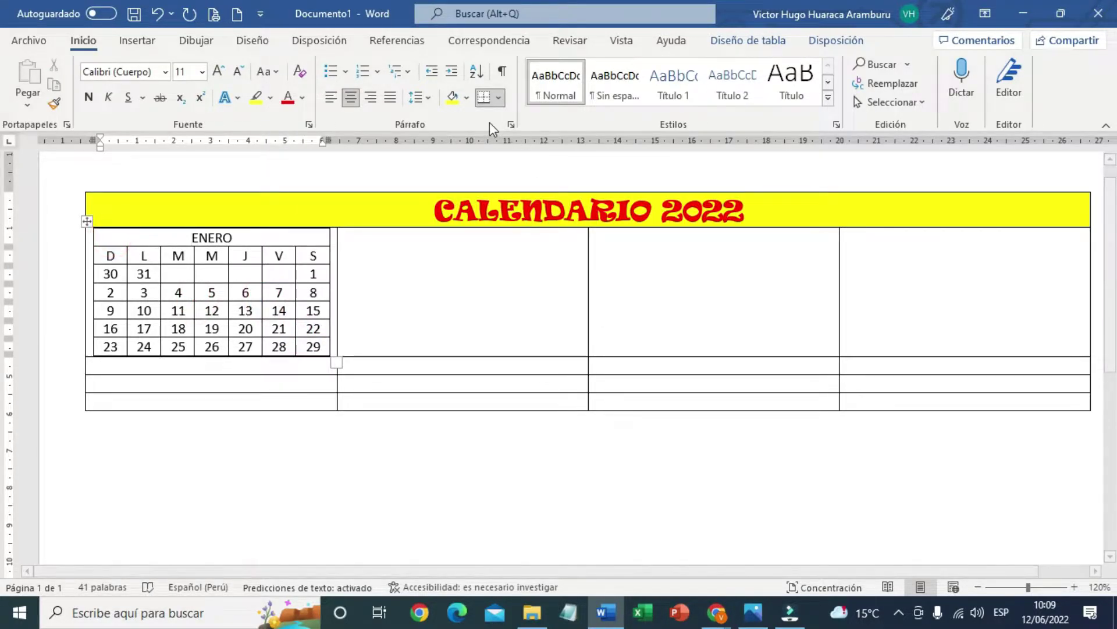
Shade the ENERO header row light blue and the weekday-initials row yellow
left_click(466, 97)
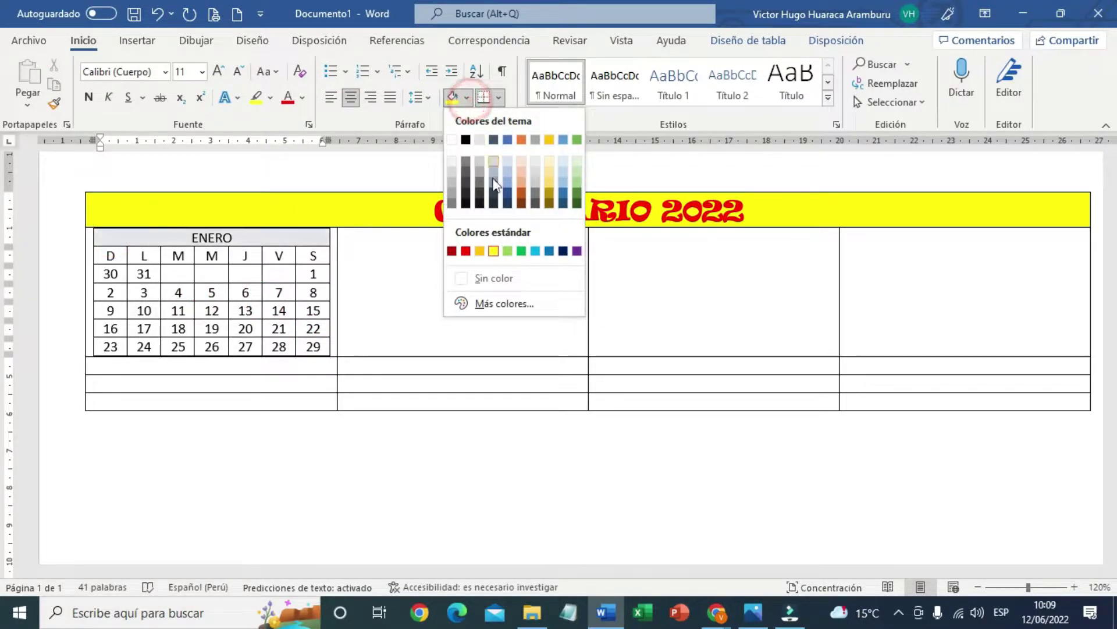
left_click(536, 251)
left_click_drag(106, 256, 314, 256)
left_click(466, 97)
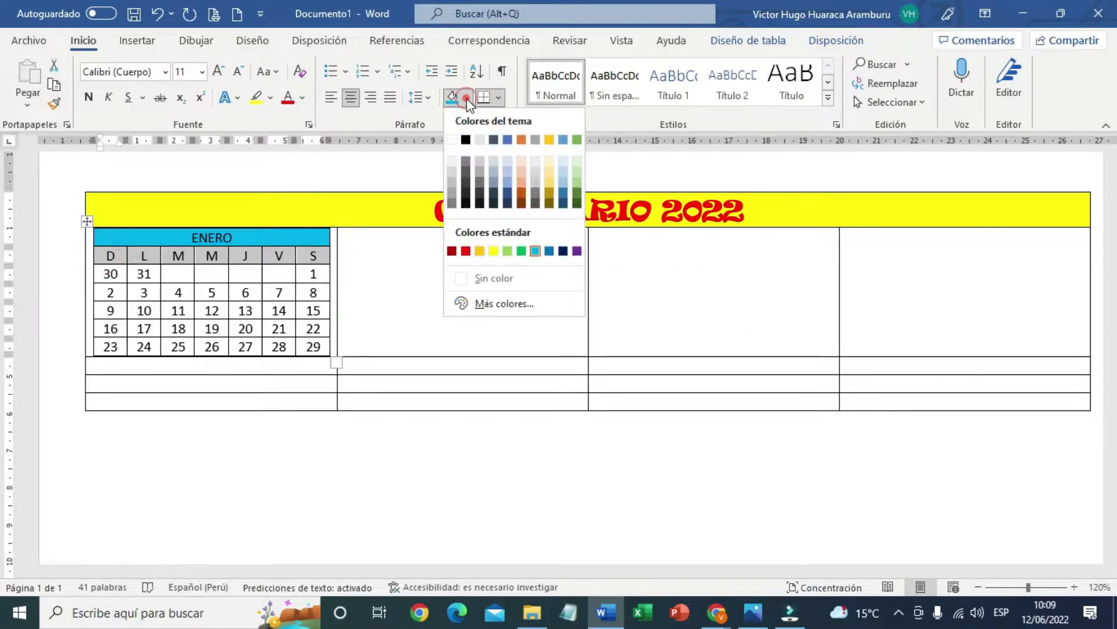
left_click(493, 251)
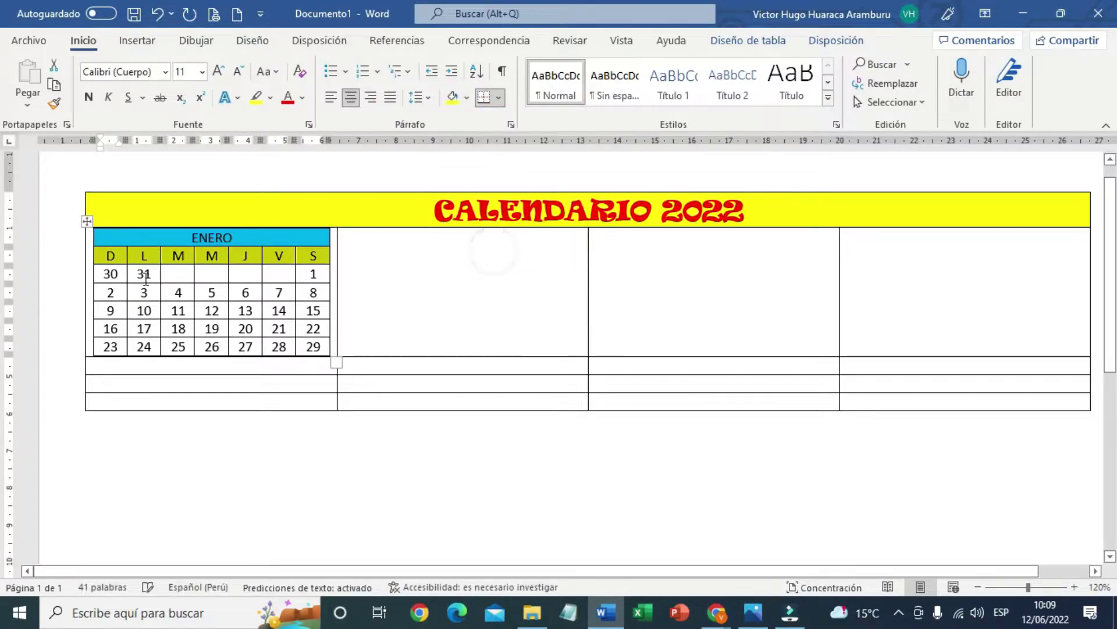
Shade the January date cells orange, then select the whole January calendar
left_click(103, 269)
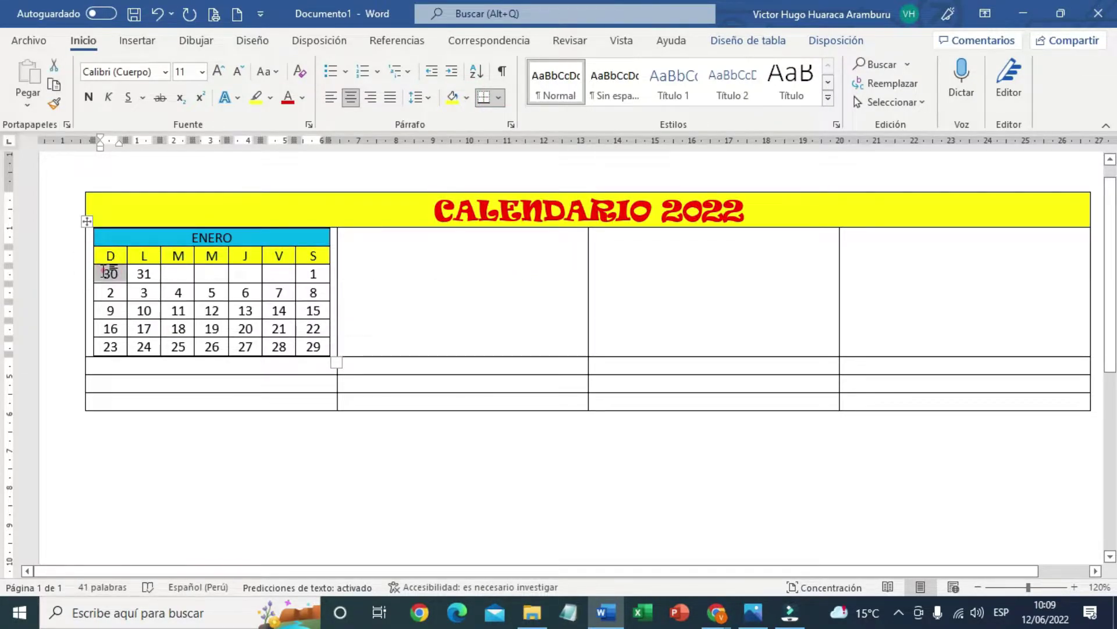
left_click_drag(103, 269, 309, 346)
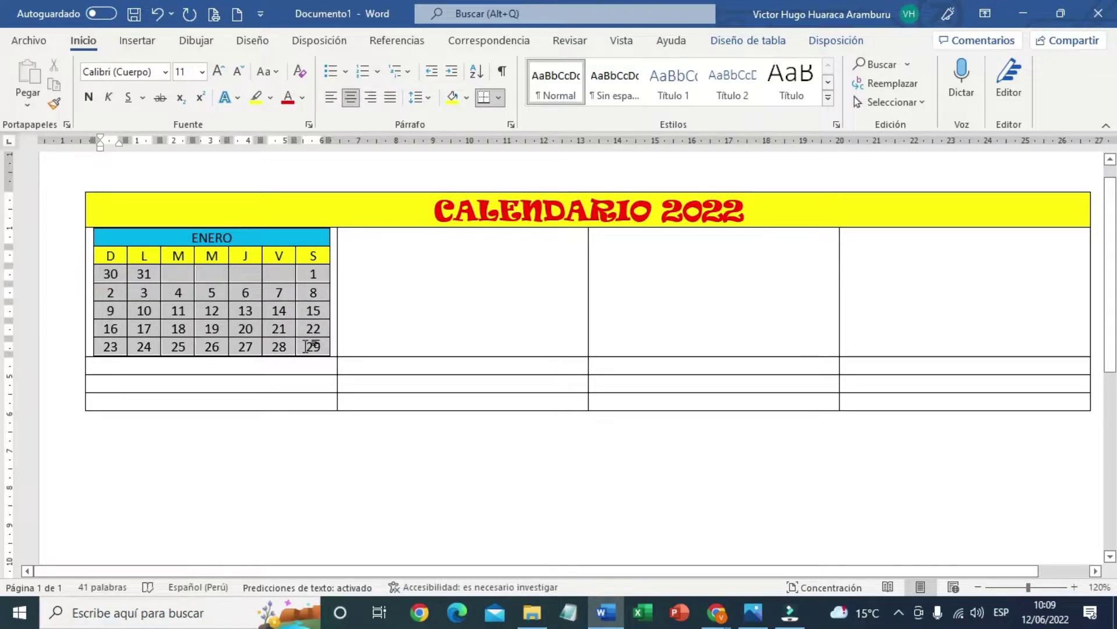
left_click(467, 97)
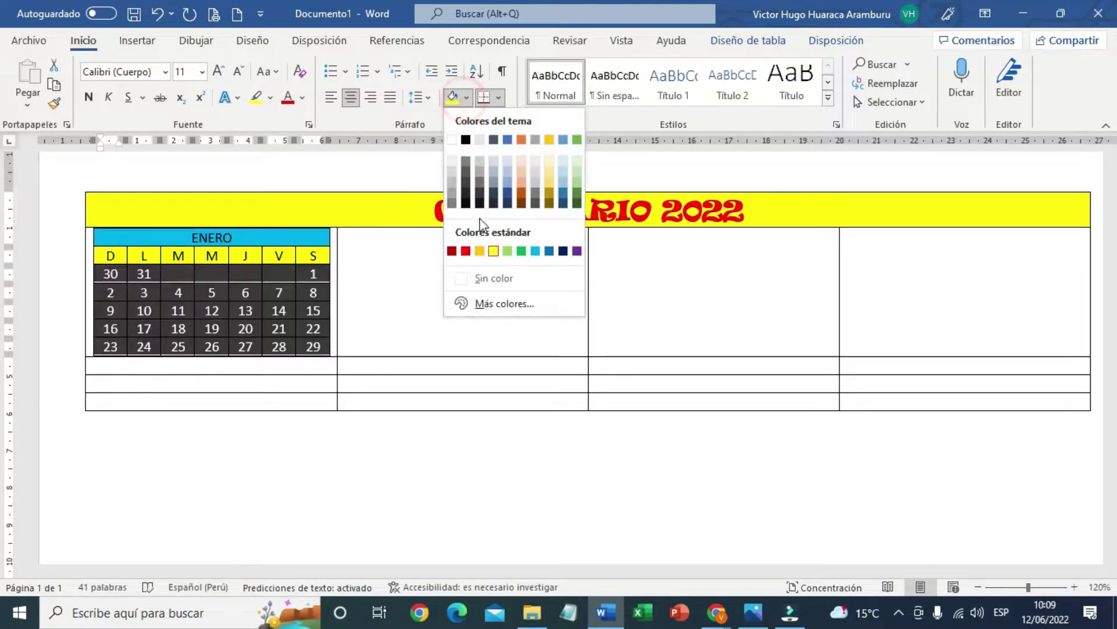
left_click(481, 254)
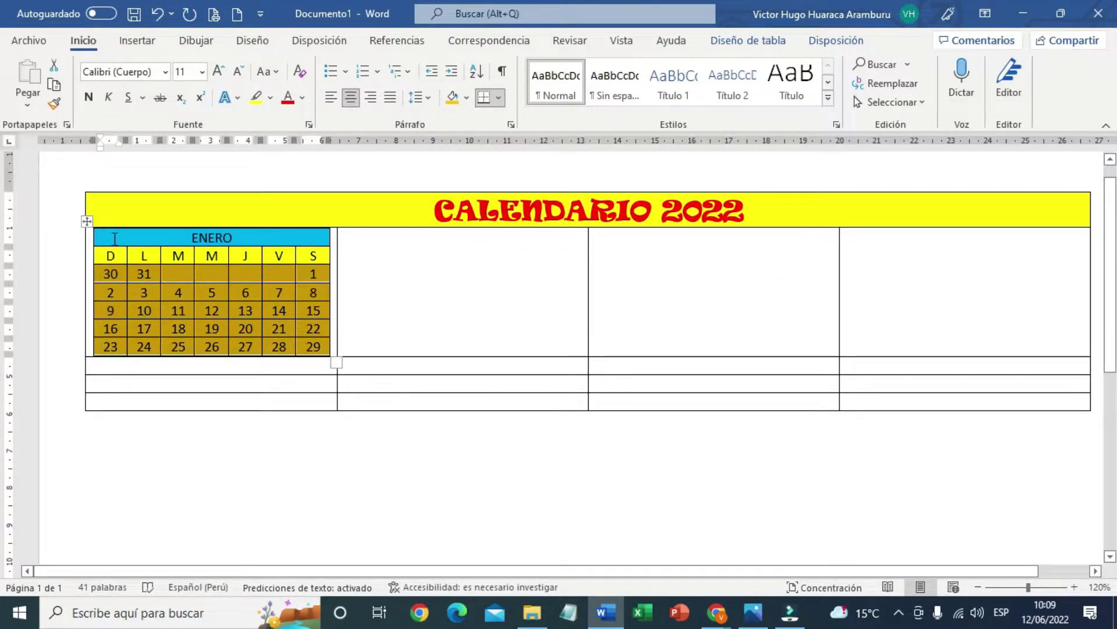
left_click_drag(114, 239, 98, 291)
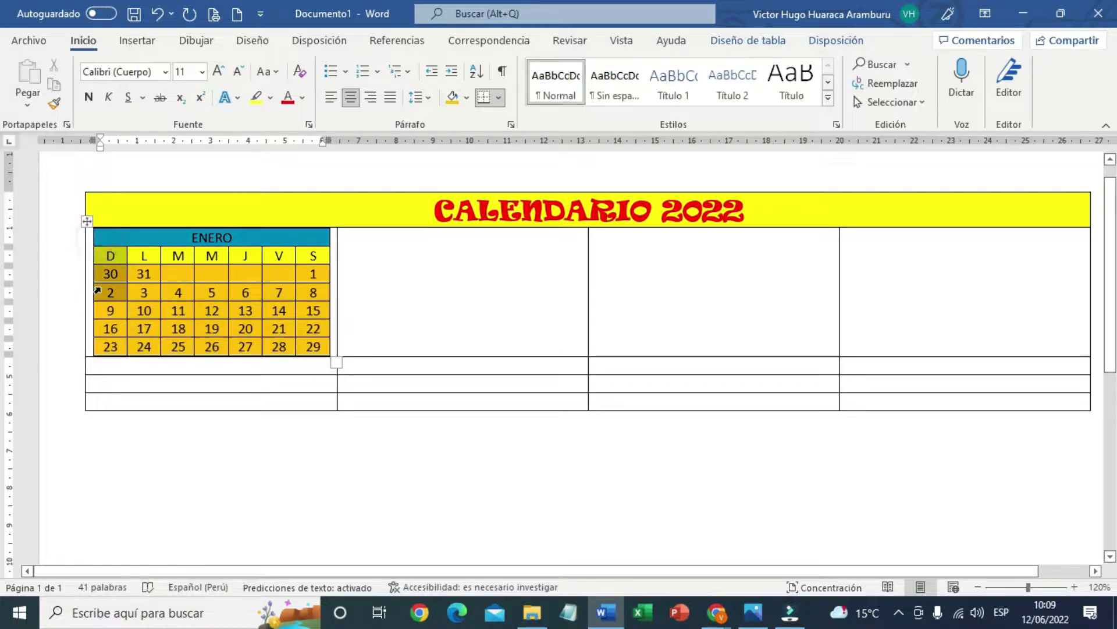
left_click_drag(97, 291, 313, 346)
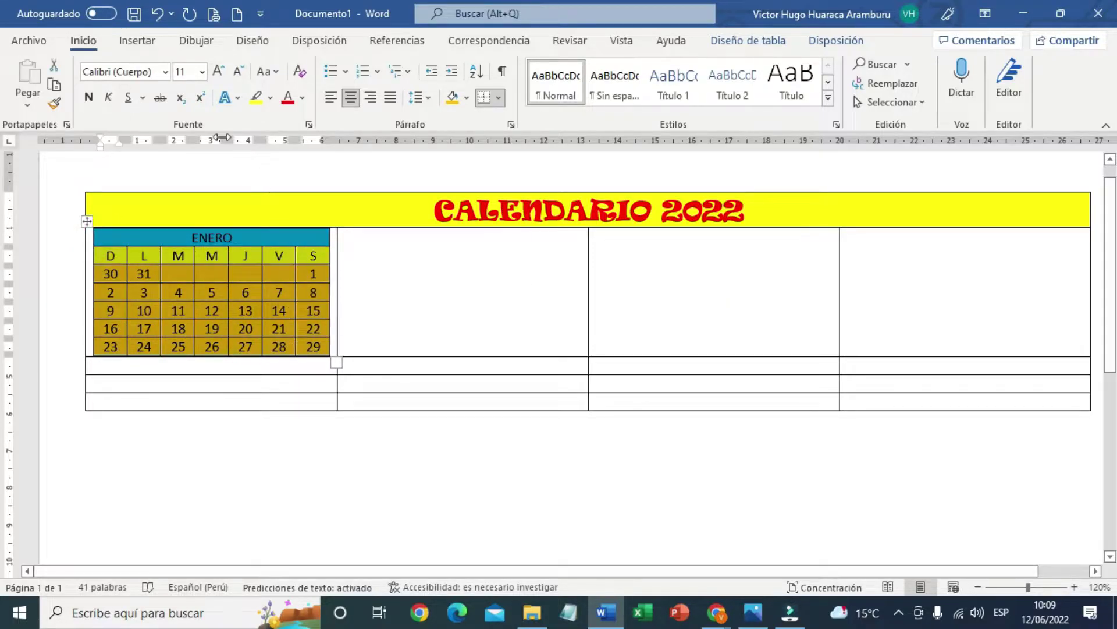
Bold the January calendar and make the D heading and Sunday dates red
left_click(93, 98)
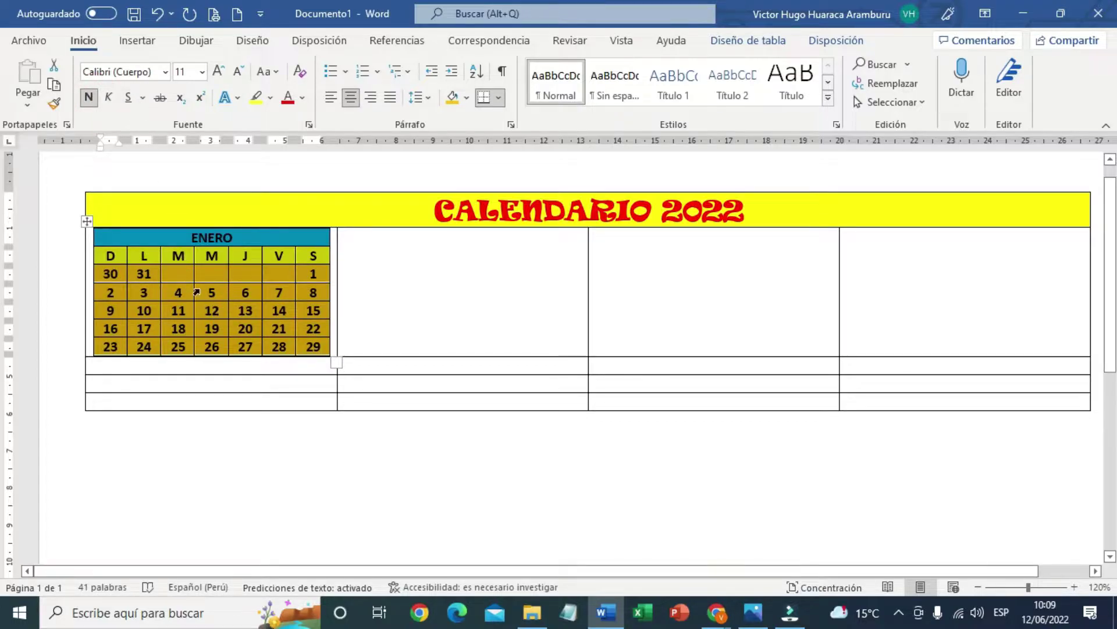
right_click(129, 262)
left_click_drag(110, 255, 110, 346)
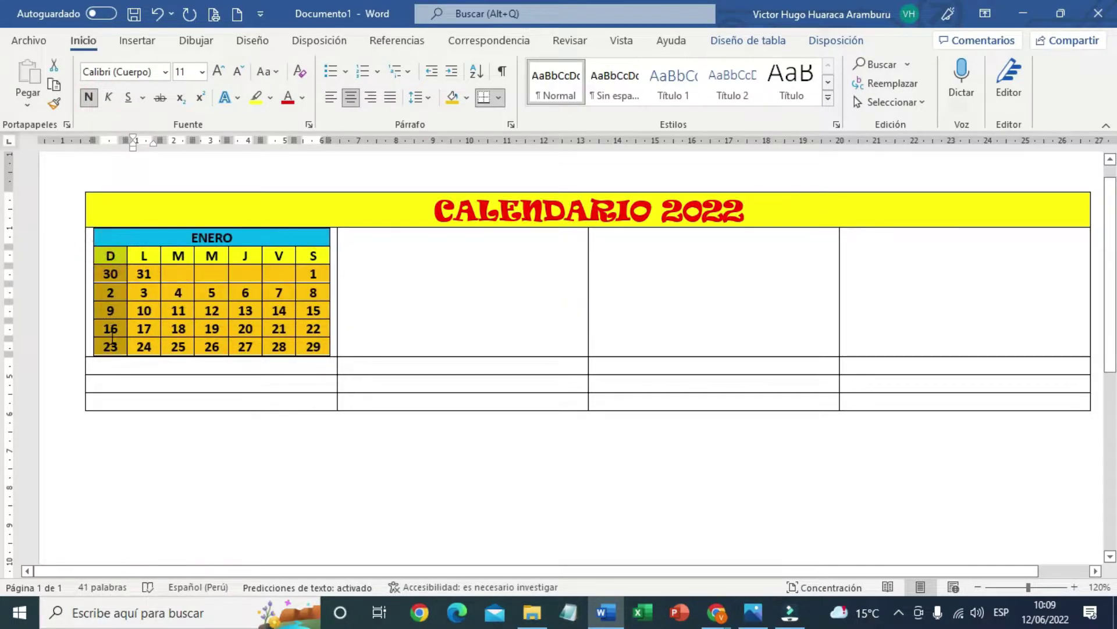
left_click(288, 102)
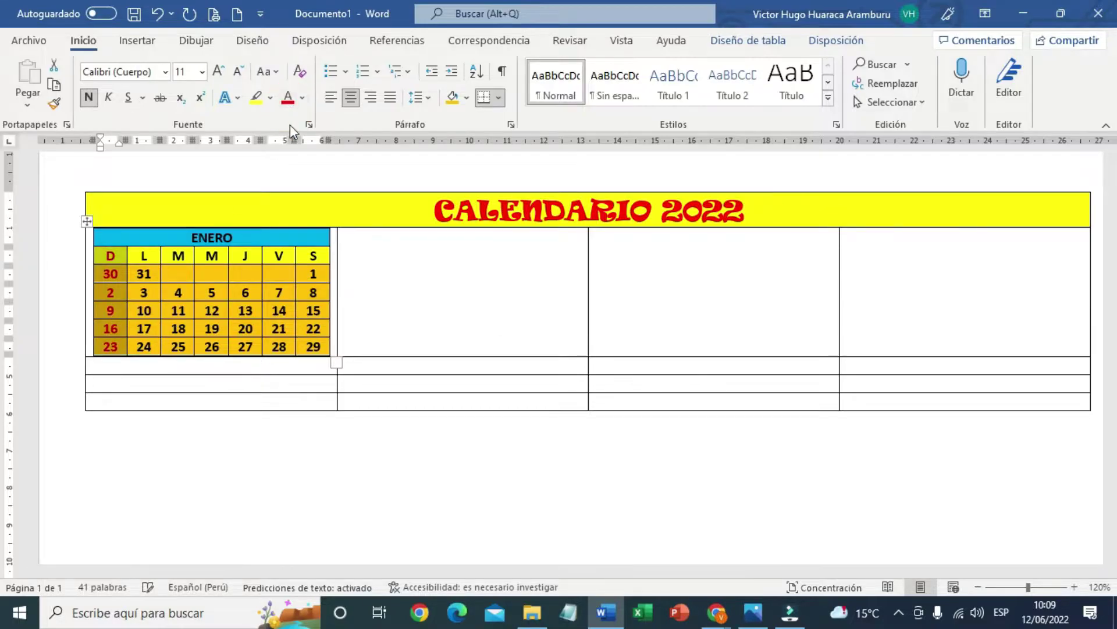
left_click(324, 294)
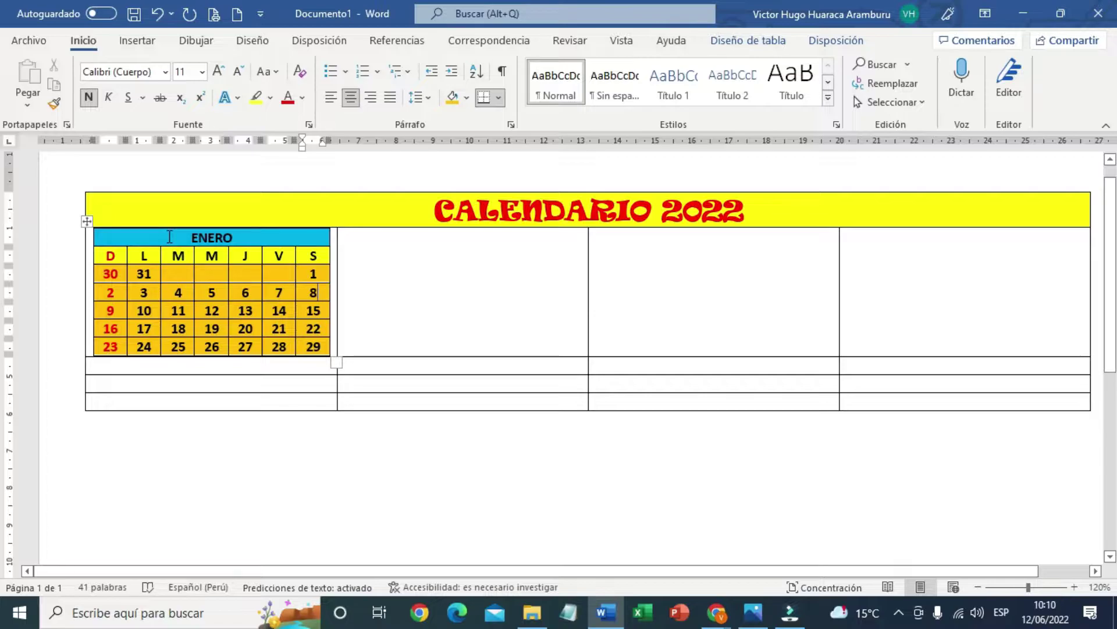
Select the whole nested ENERO table inside the CALENDARIO 2022 table
left_click(440, 293)
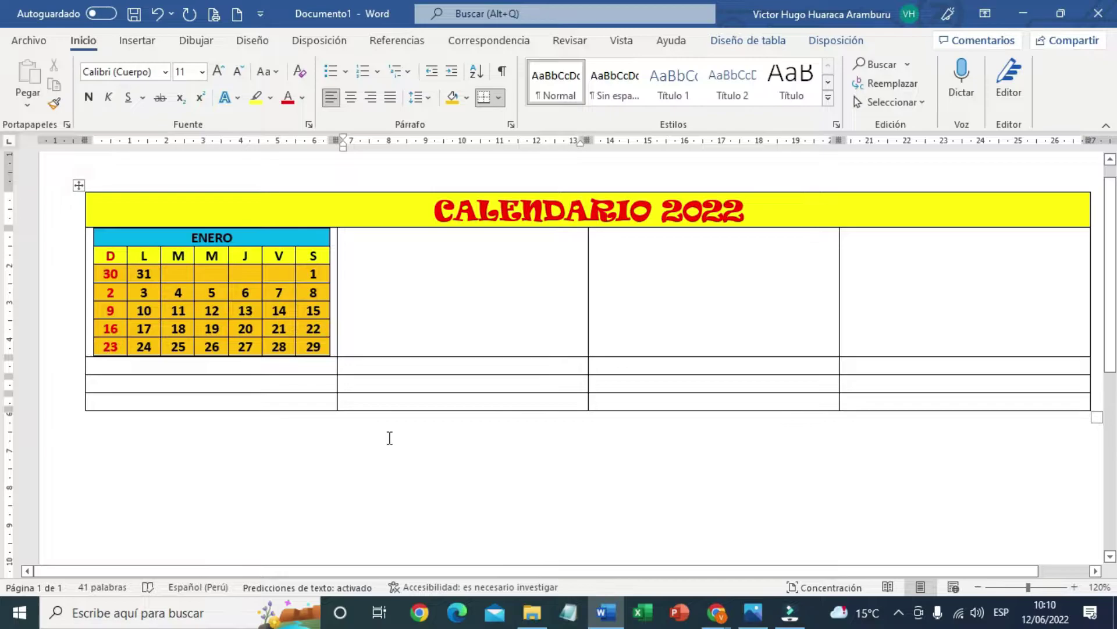
left_click(455, 364)
left_click(457, 287)
left_click(177, 279)
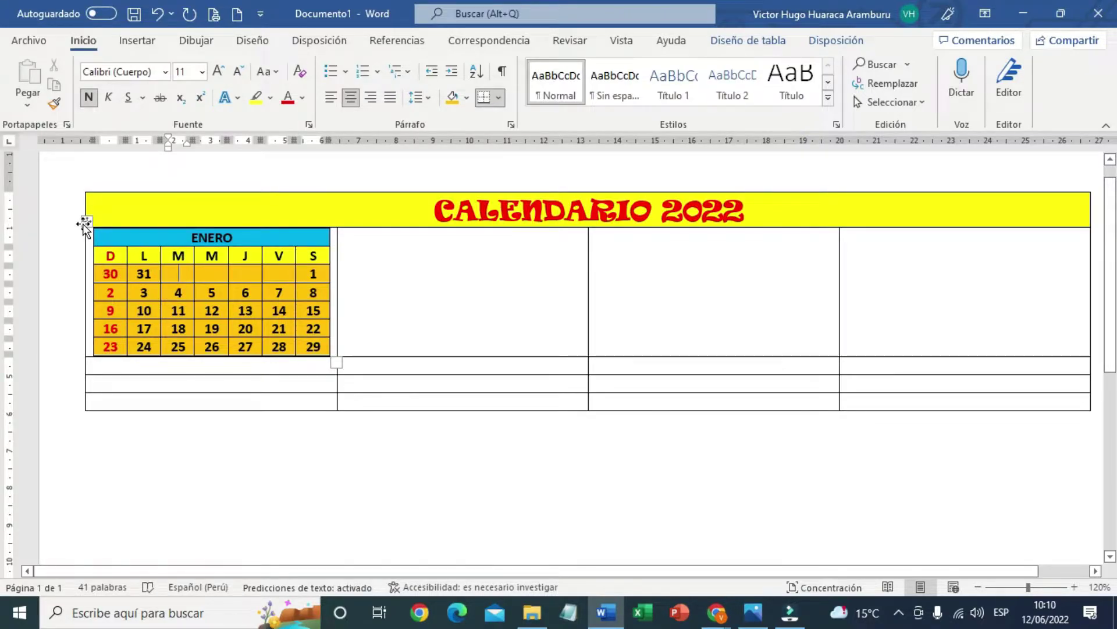
left_click(463, 307)
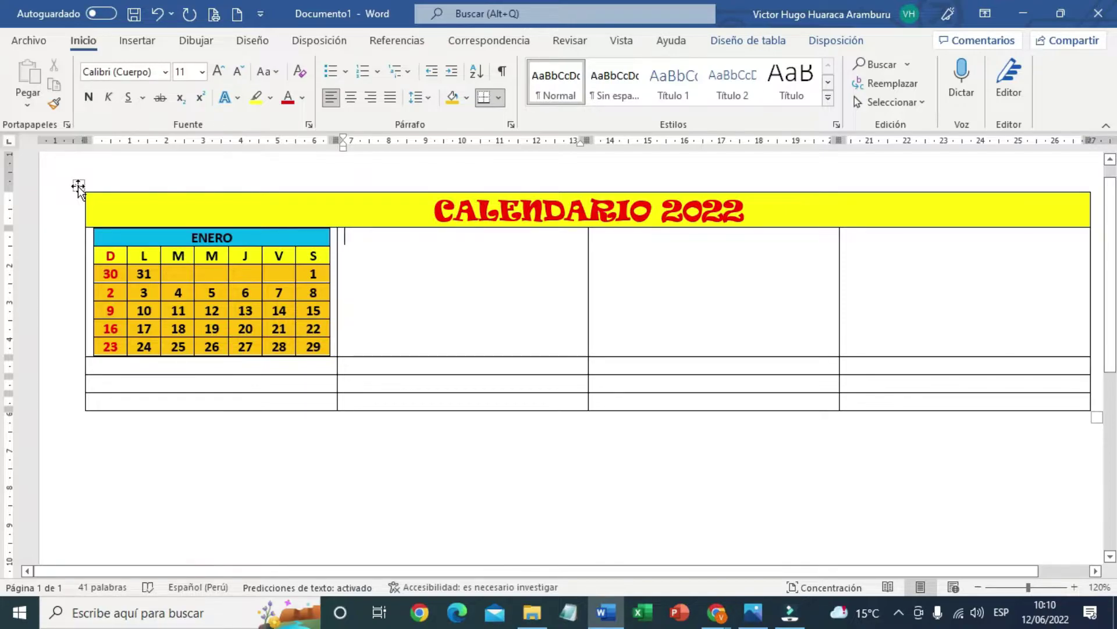
left_click(78, 186)
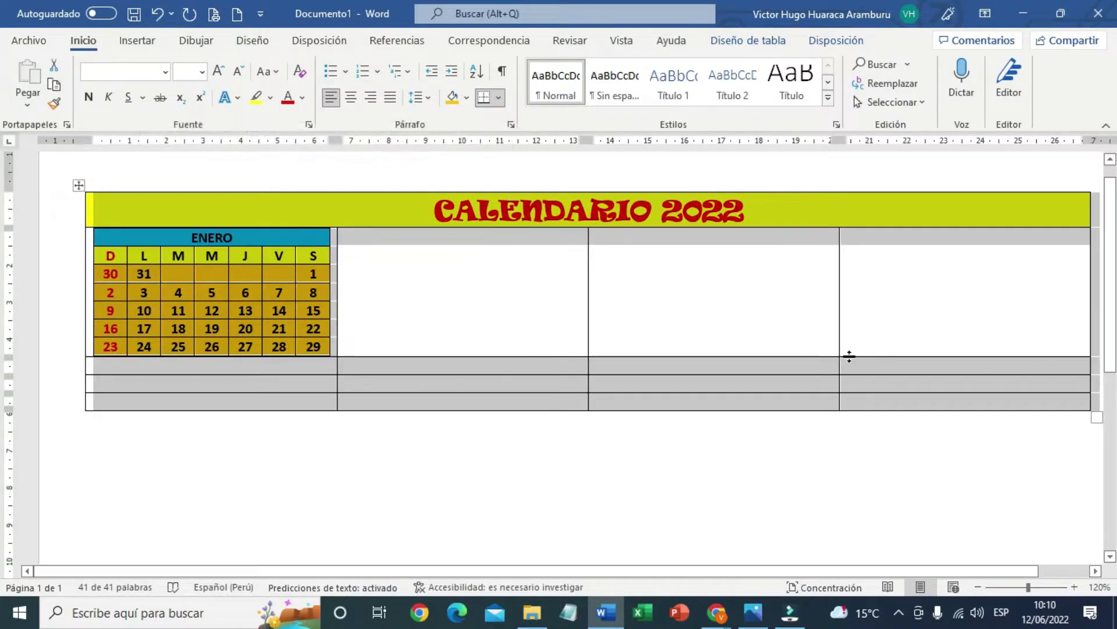
left_click(292, 315)
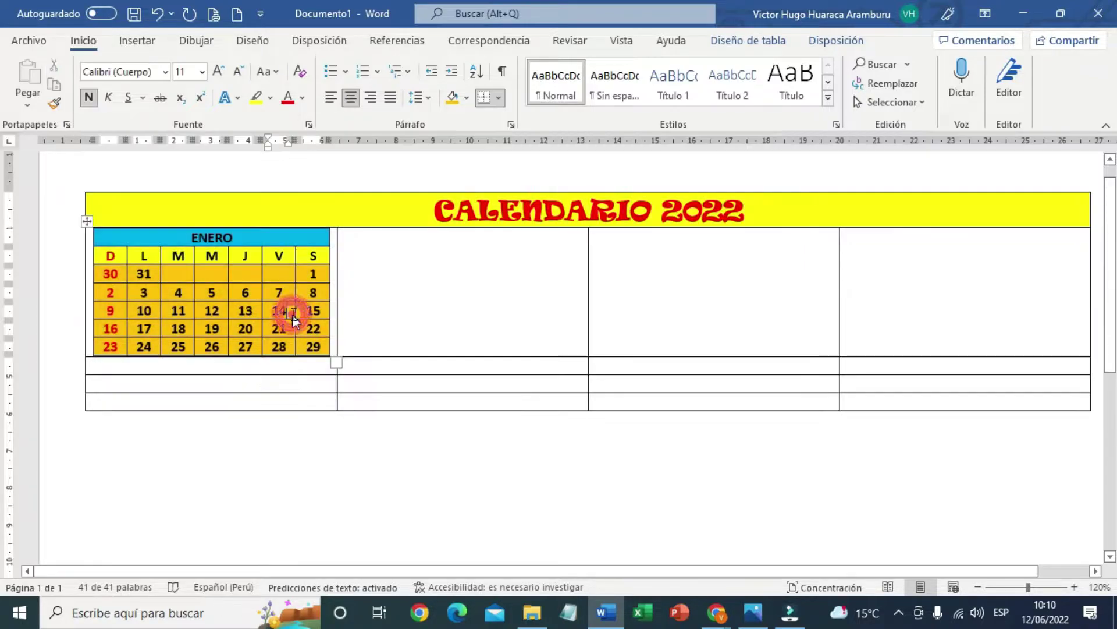
left_click(84, 222)
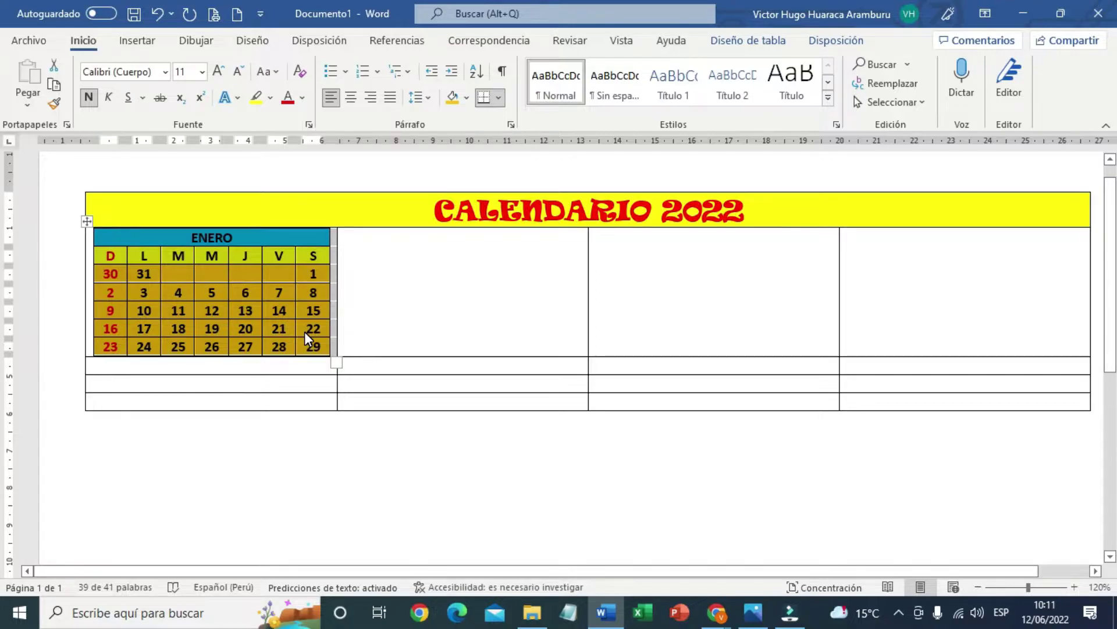
Copy the ENERO calendar table into the empty cell beside it and select the copy's day cells
right_click(250, 312)
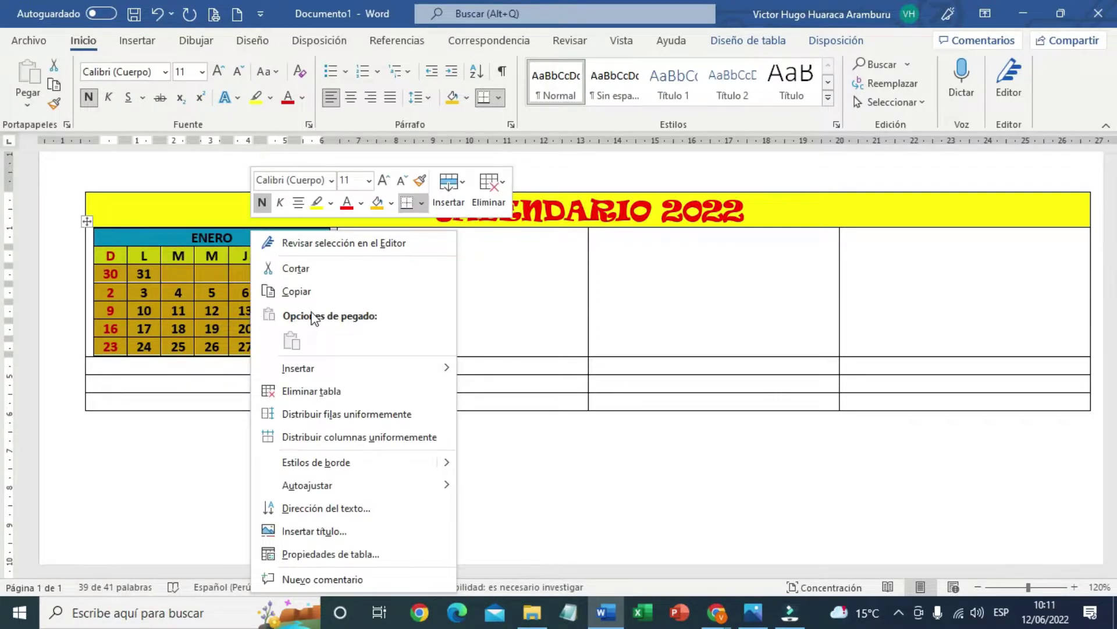
left_click(301, 292)
left_click(370, 256)
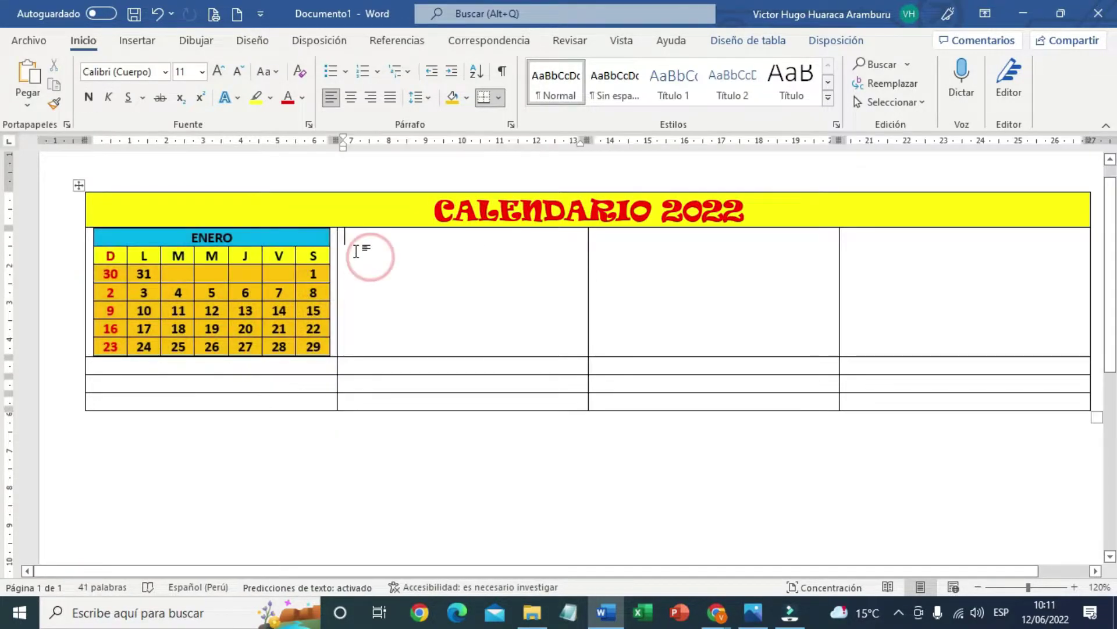
right_click(350, 239)
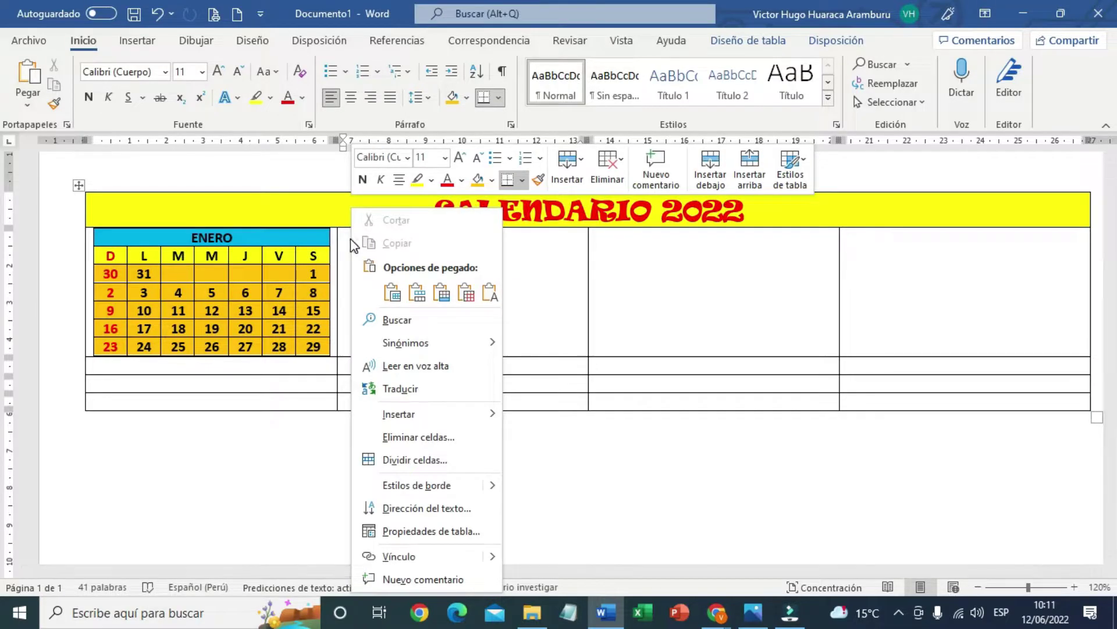
left_click(392, 293)
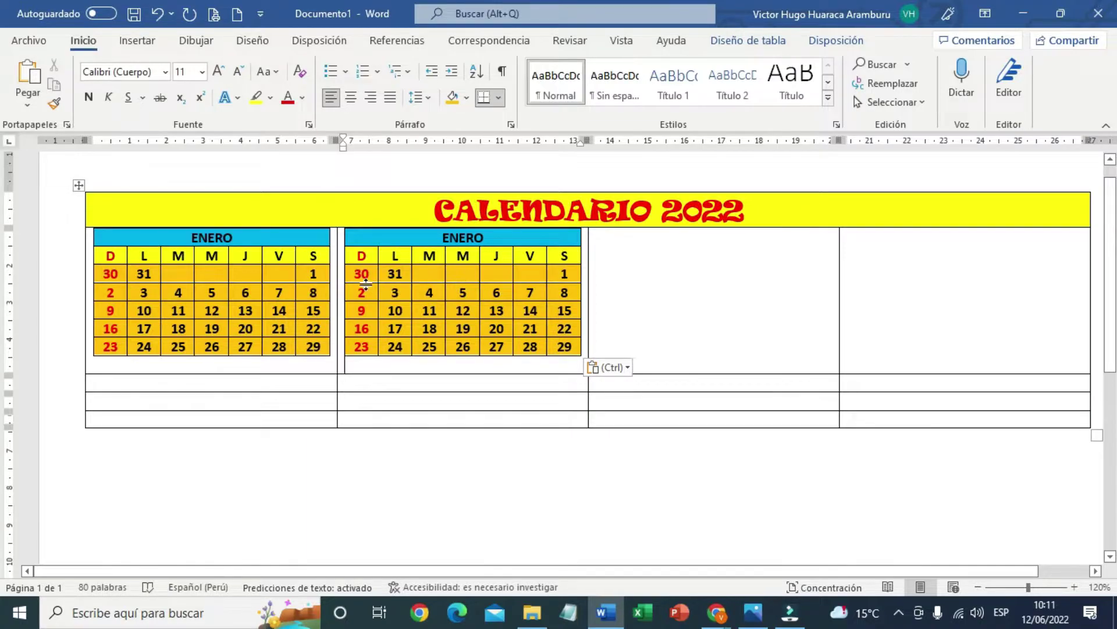
left_click_drag(359, 273, 530, 333)
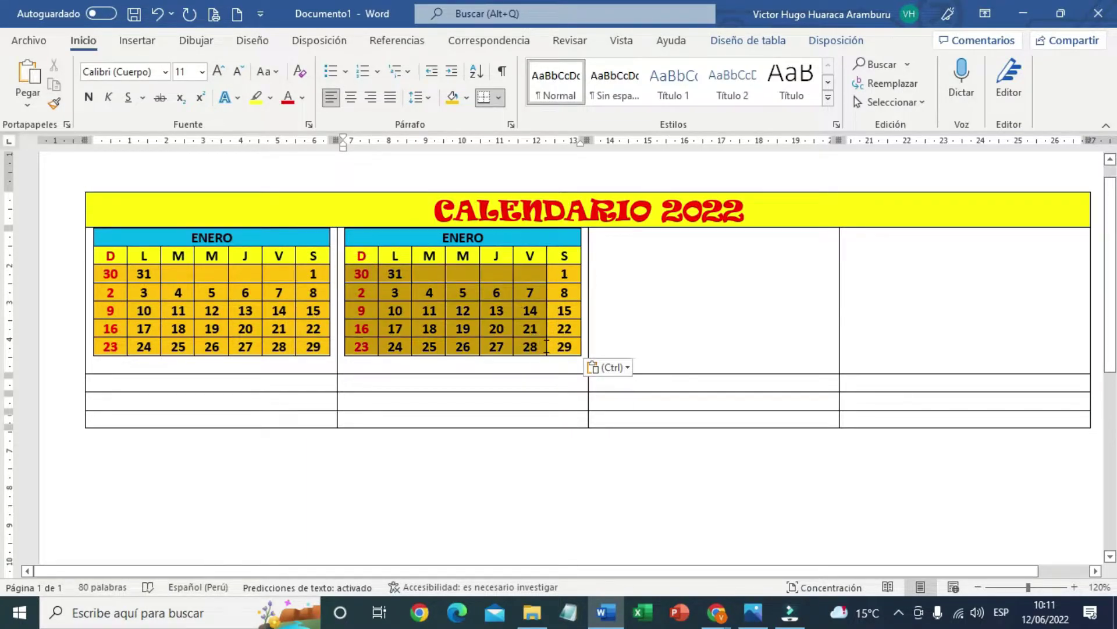
Delete the copied grid's day numbers and ENERO title, then select the blank month table
key("Delete")
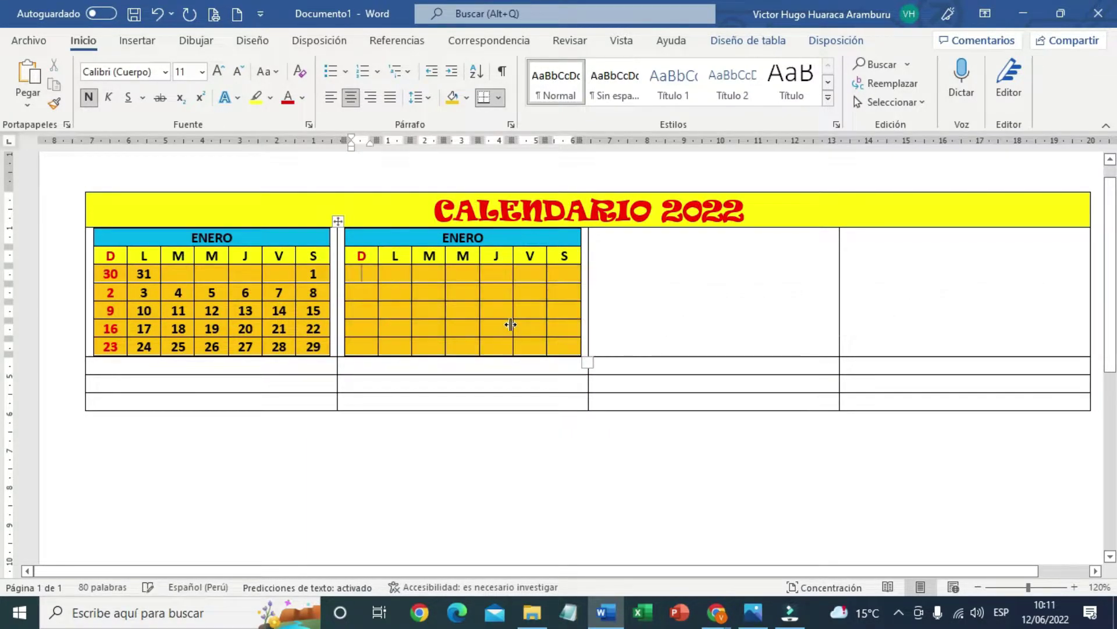
double_click(442, 235)
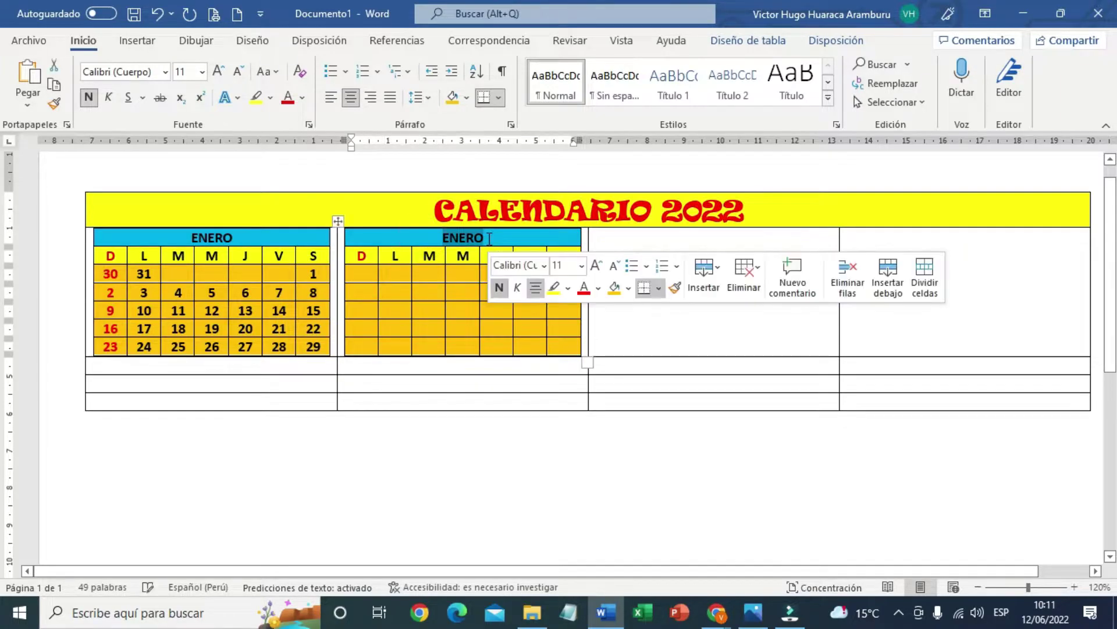
key("Delete")
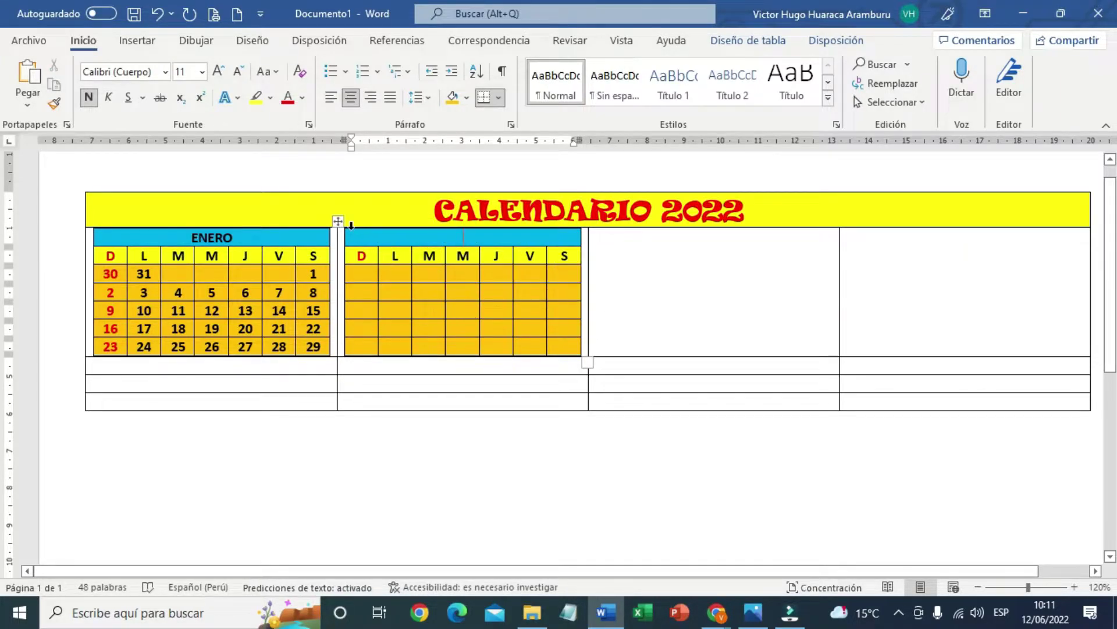
left_click(338, 221)
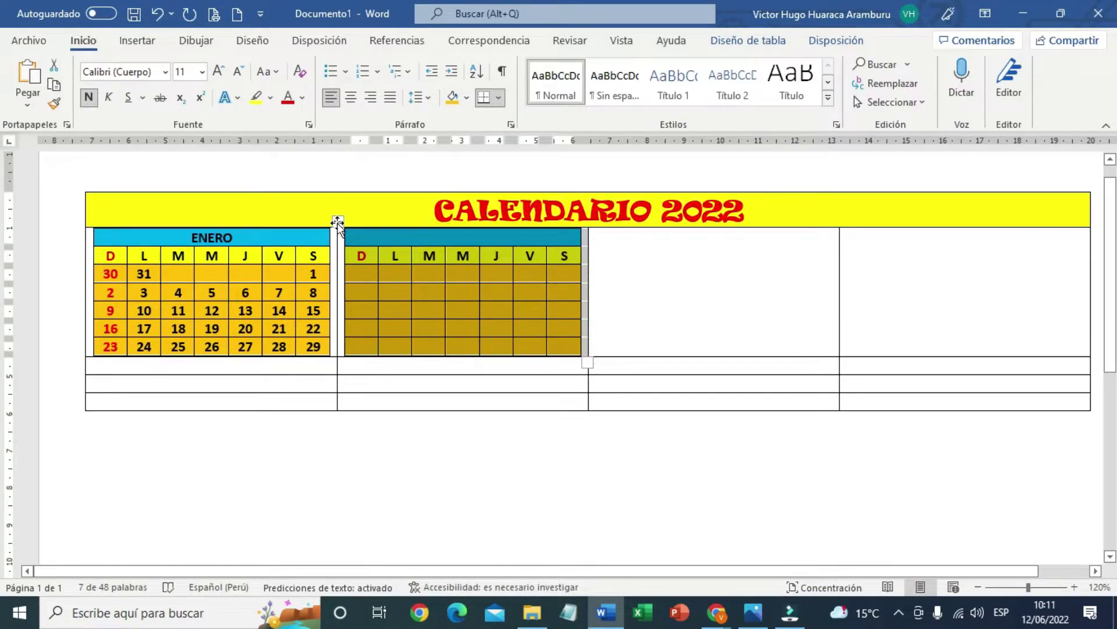
left_click(618, 245)
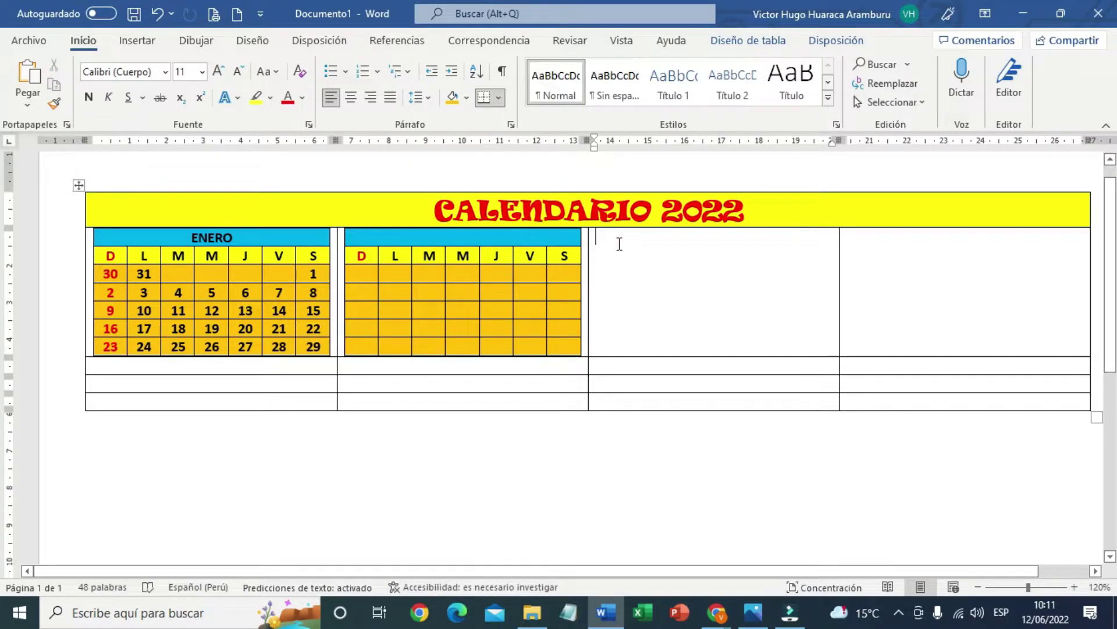
Paste blank month tables into the top-row and right-column cells, undoing the extra pastes
key("ctrl+v")
left_click(874, 252)
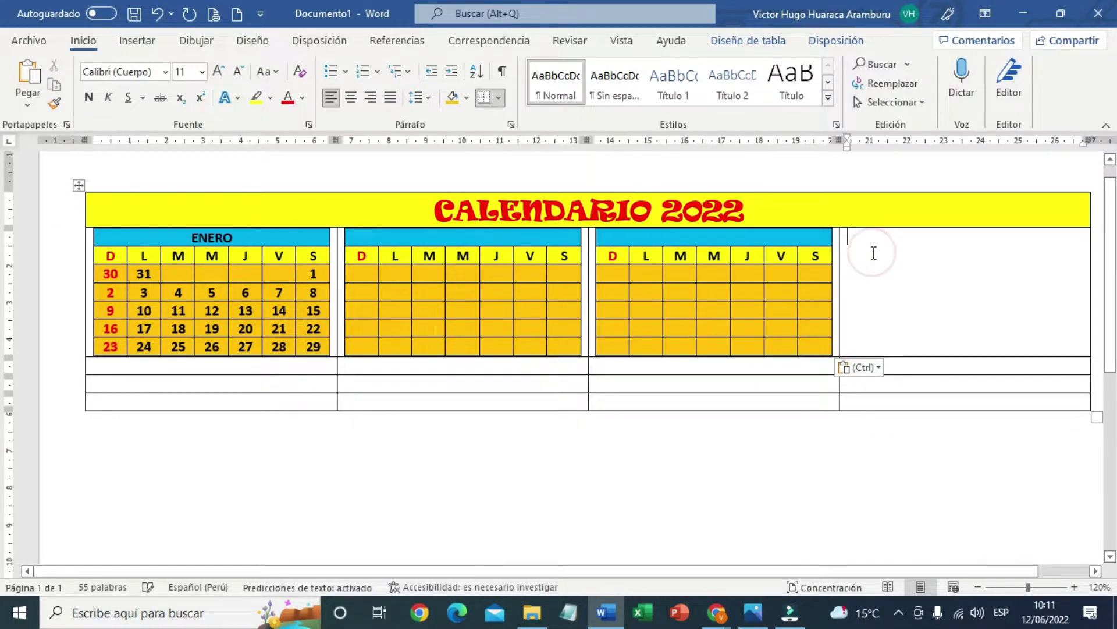
key("ctrl+v")
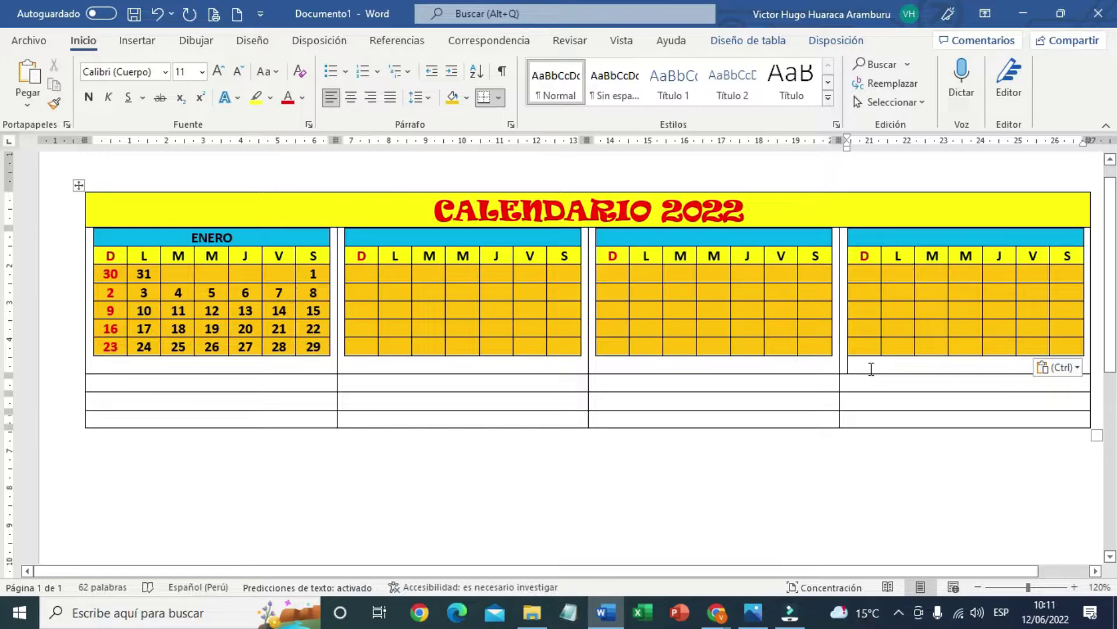
key("ctrl+v")
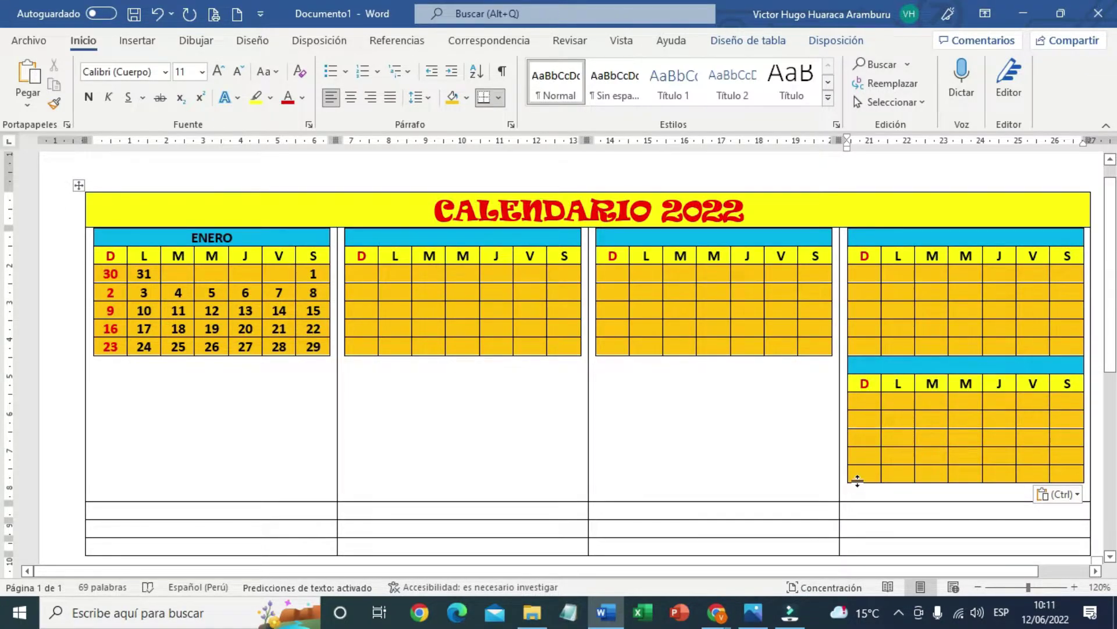
key("ctrl+v")
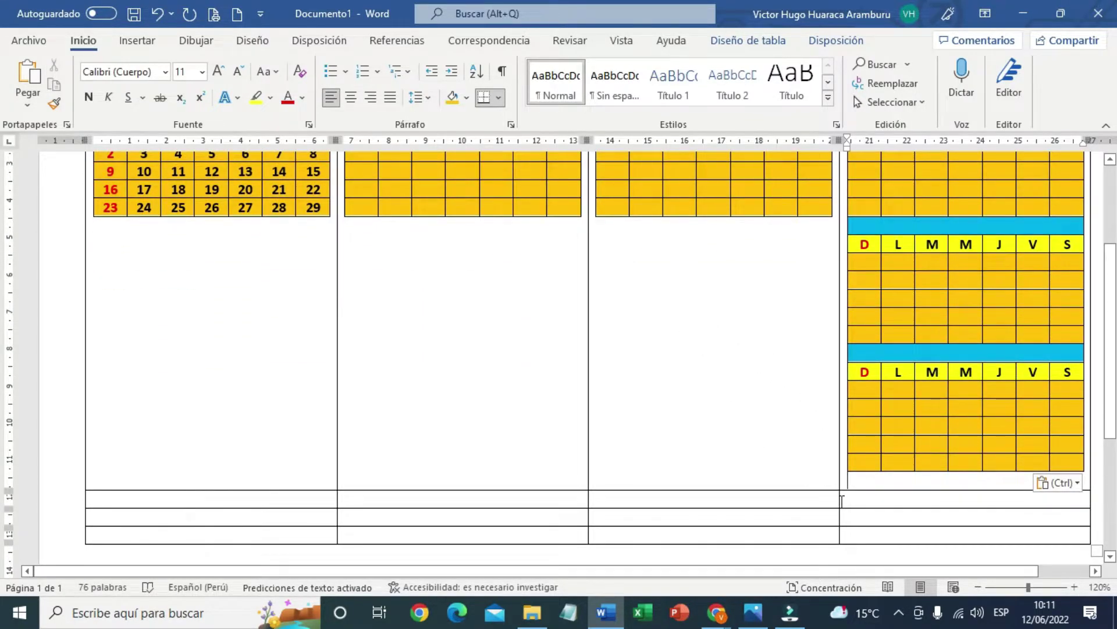
scroll(838, 500, "up", 3)
key("ctrl+z")
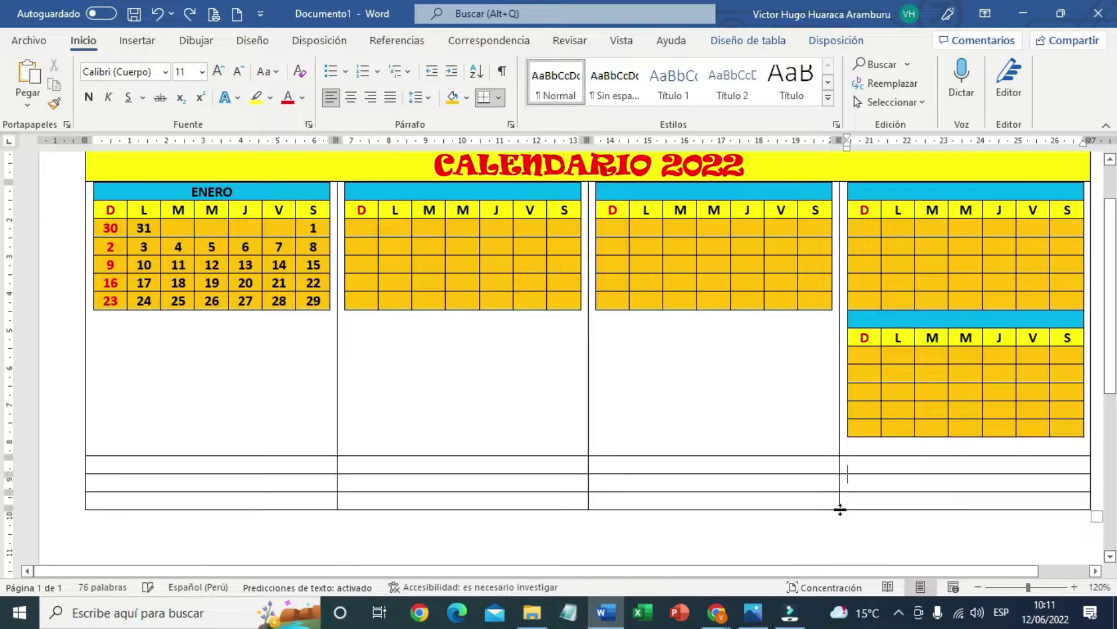
key("ctrl+z")
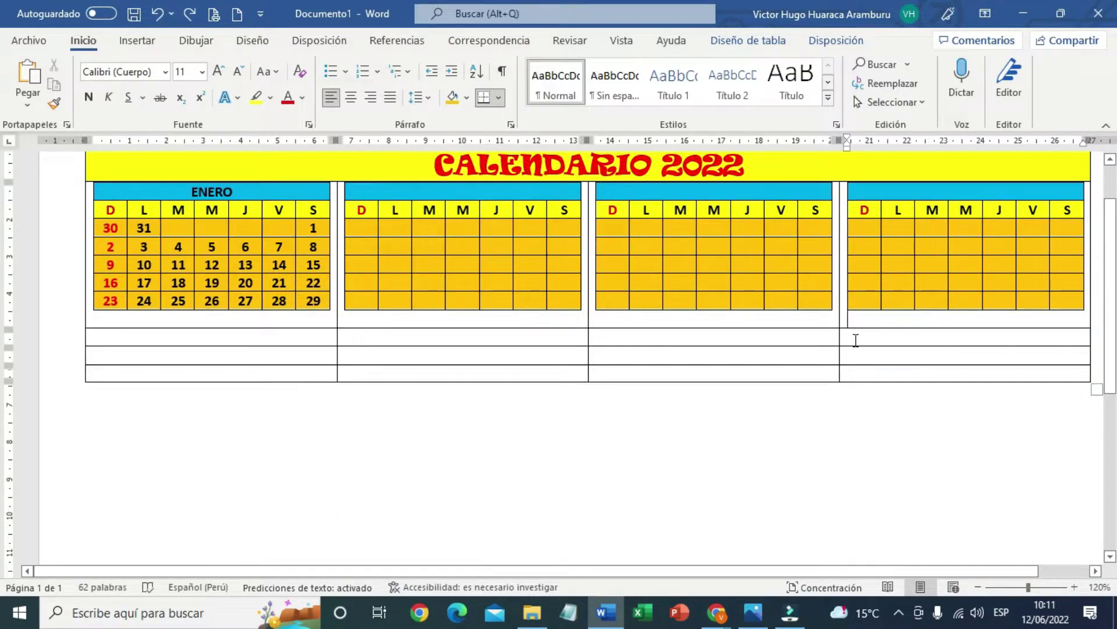
left_click(857, 341)
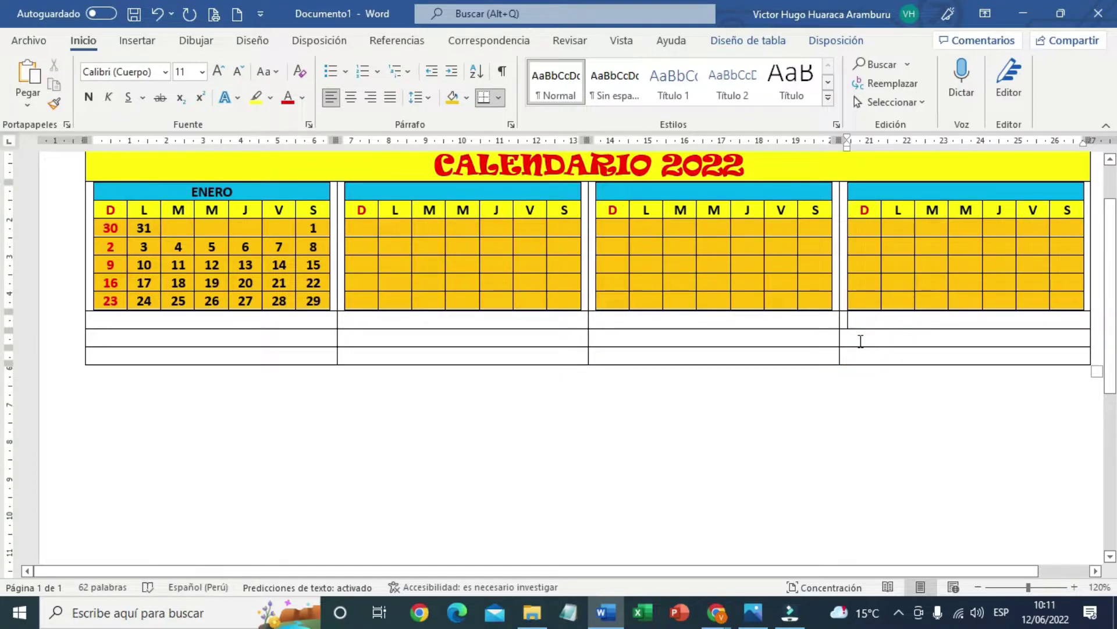
key("ctrl+v")
left_click(860, 451)
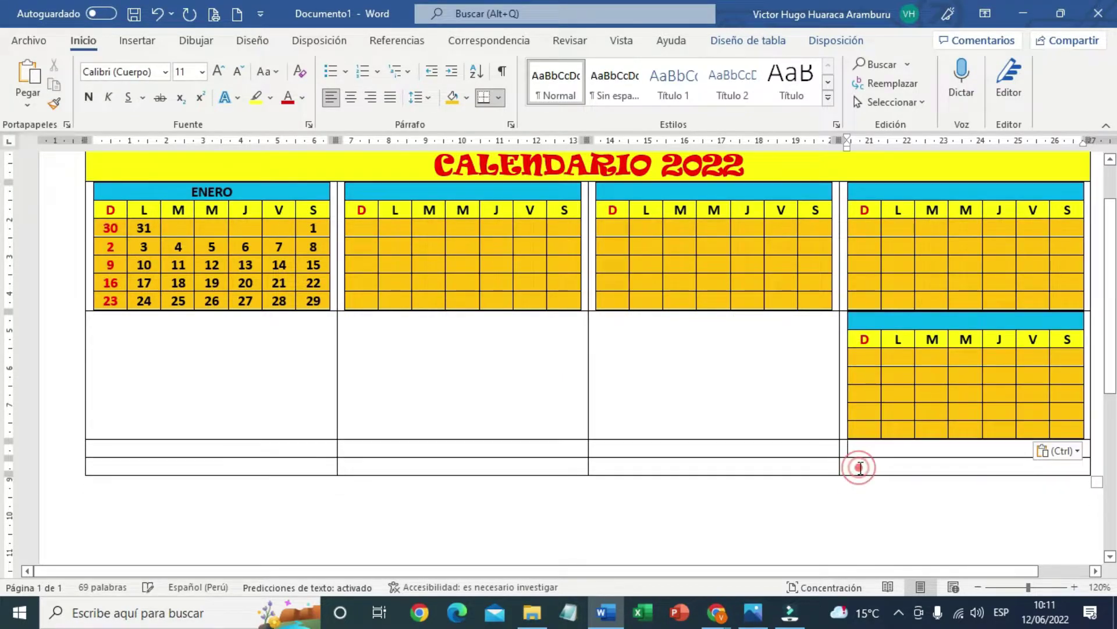
key("BackSpace")
key("ctrl+v")
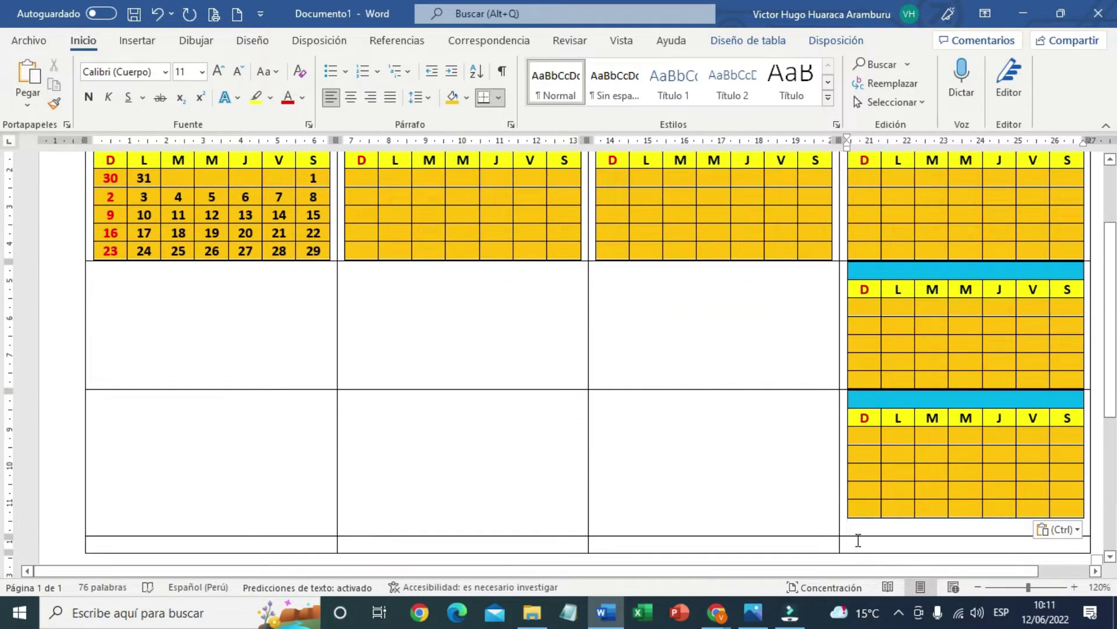
key("ctrl+v")
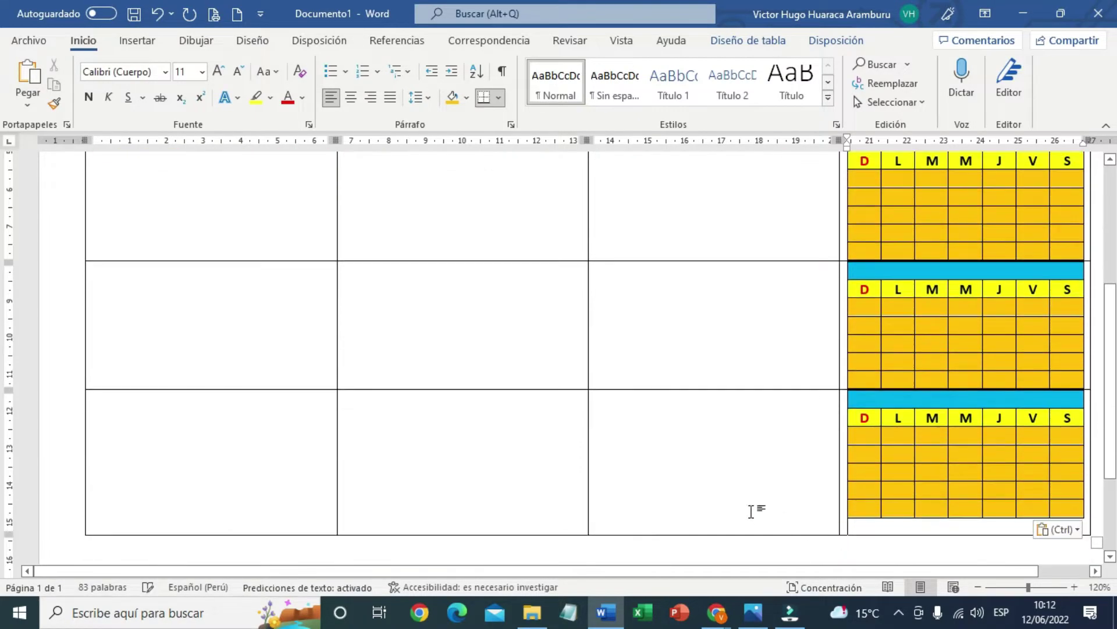
Paste blank month tables into the bottom-row cells and the left-column cells below ENERO
left_click(653, 415)
key("ctrl+v")
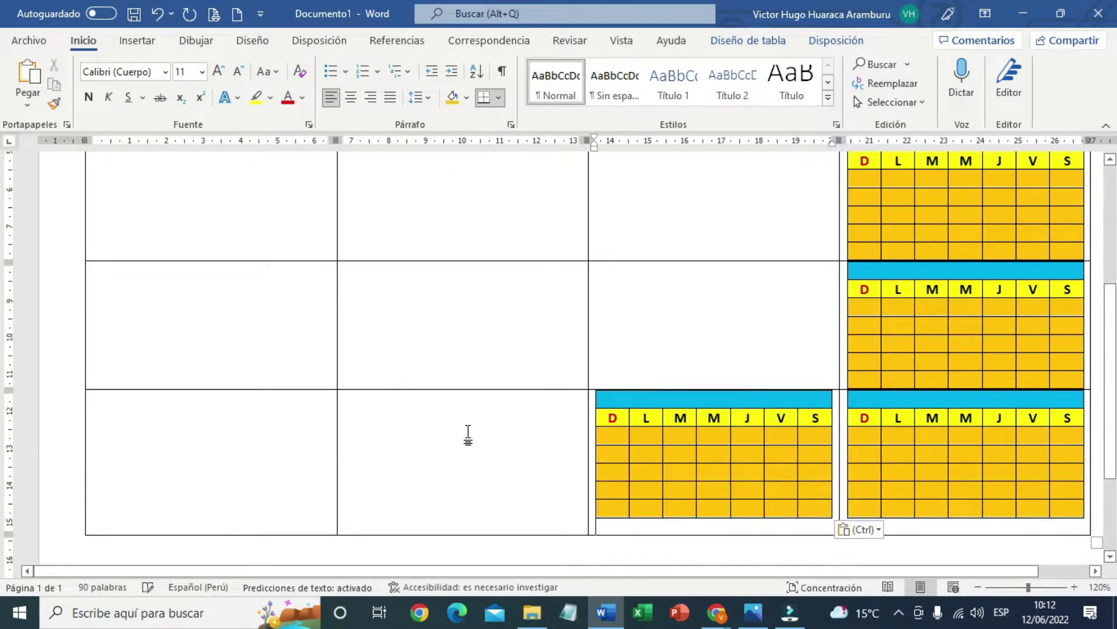
left_click(424, 418)
key("ctrl+v")
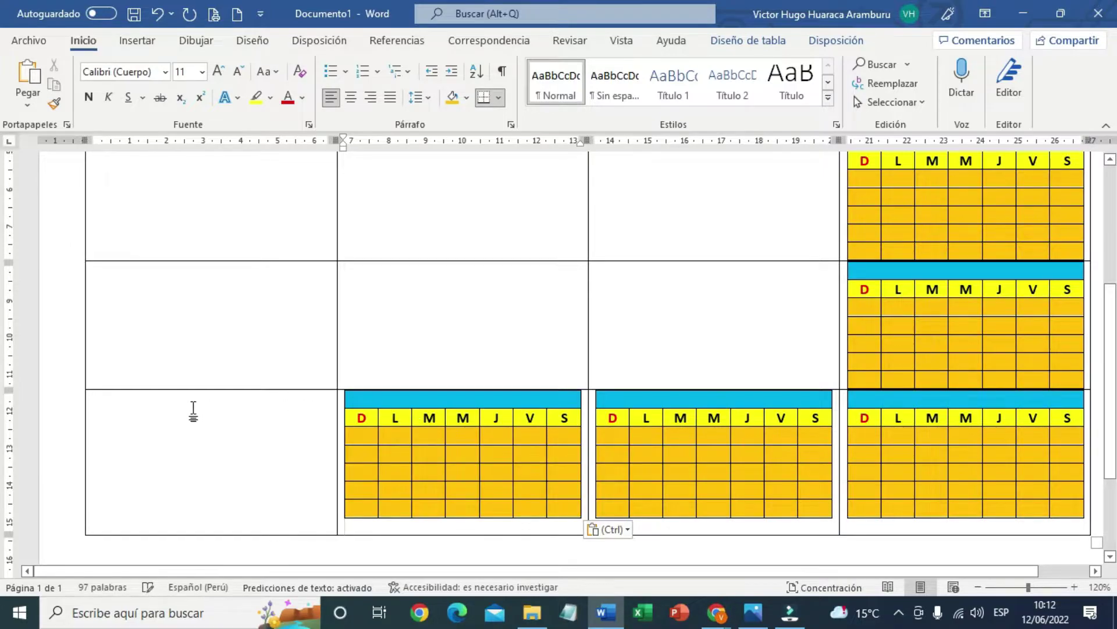
left_click(173, 407)
key("ctrl+v")
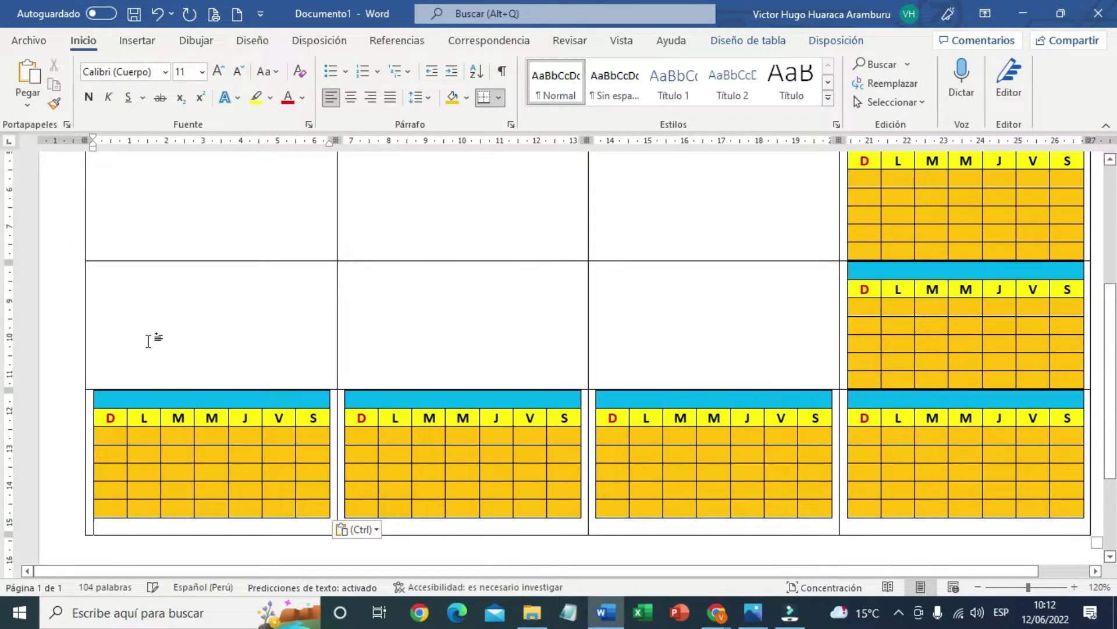
left_click(135, 287)
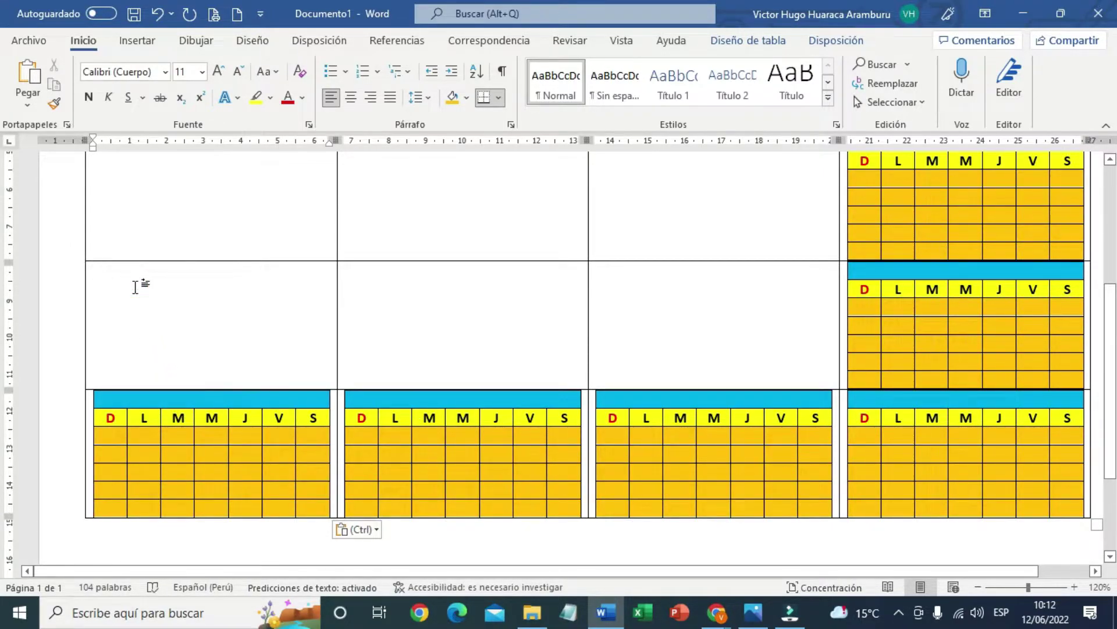
key("ctrl+v")
scroll(148, 268, "up", 3)
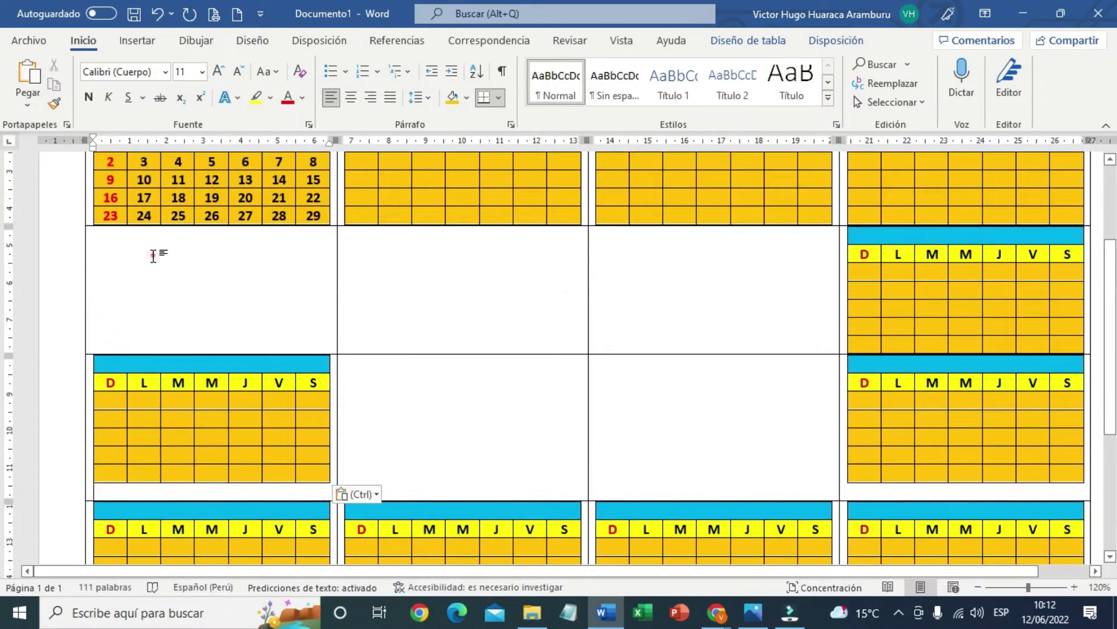
left_click(153, 255)
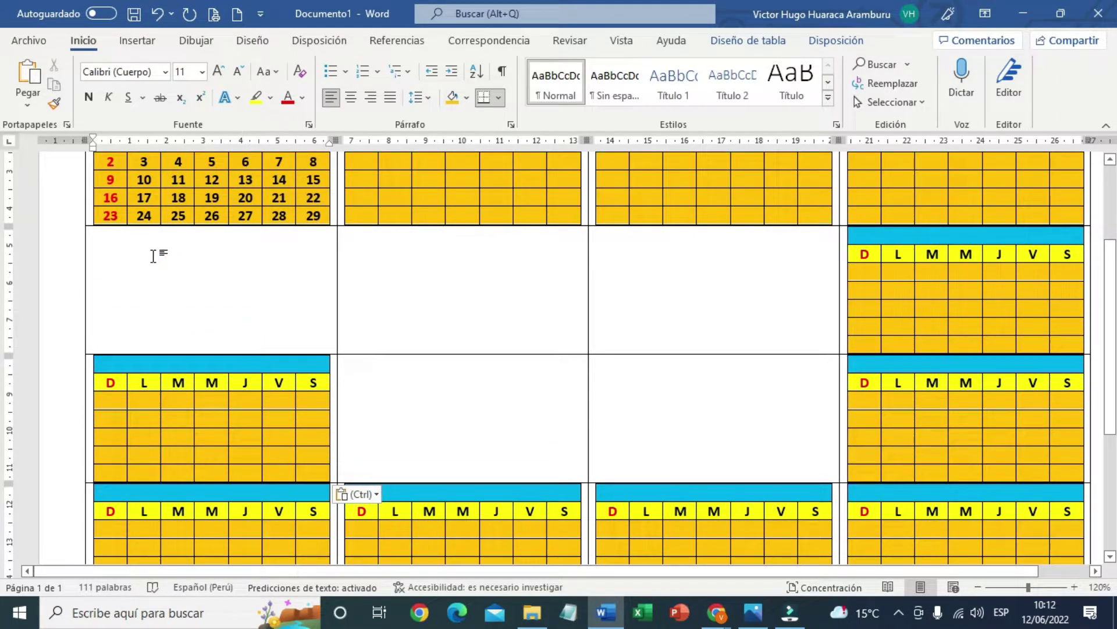
key("ctrl+v")
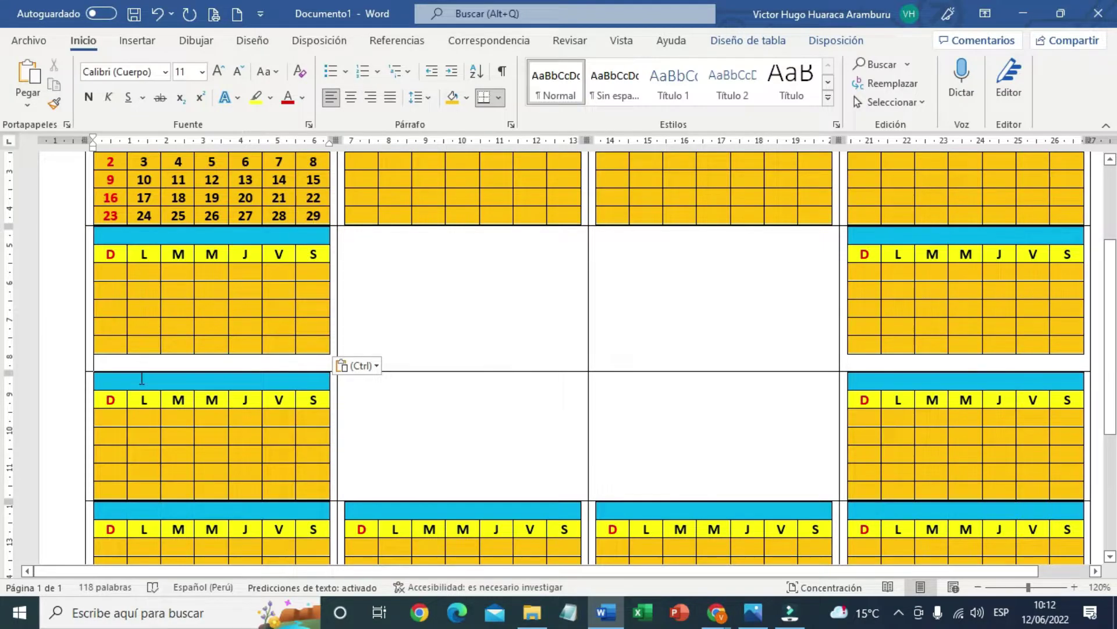
Zoom out to 90% to view the whole calendar and paste the last blank month table
left_click(401, 256)
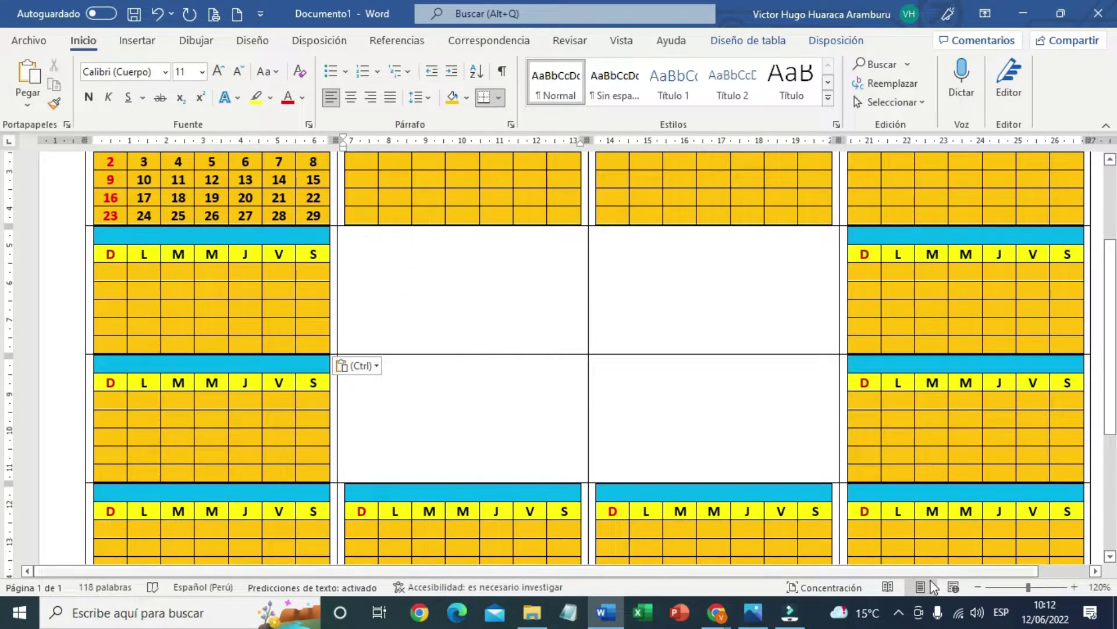
left_click(979, 587)
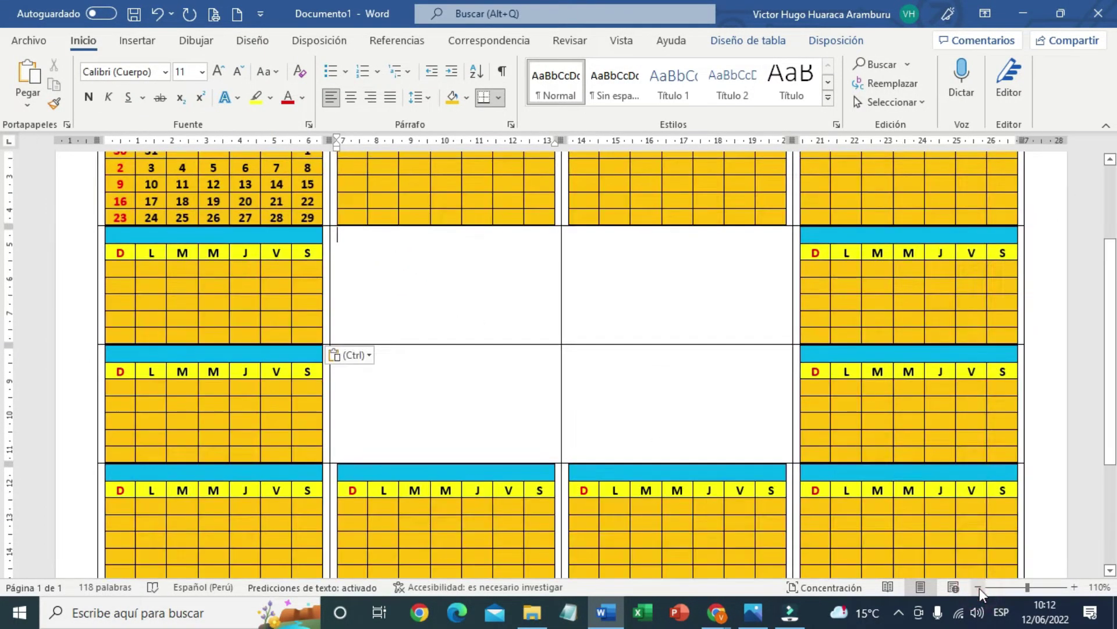
left_click(980, 588)
left_click(979, 588)
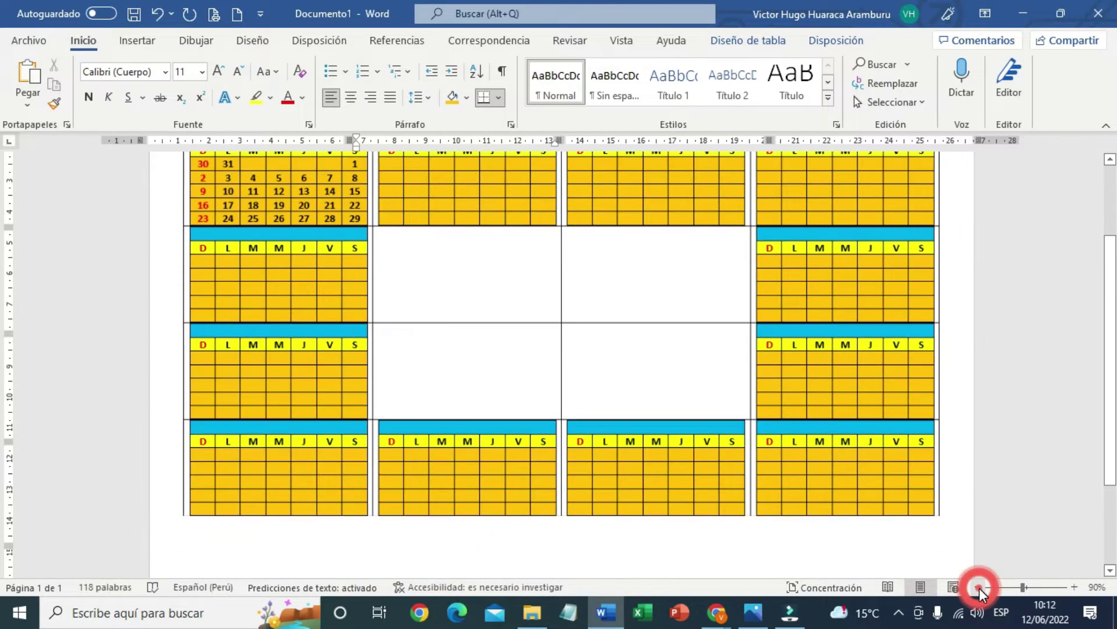
scroll(979, 511, "up", 2)
key("ctrl+v")
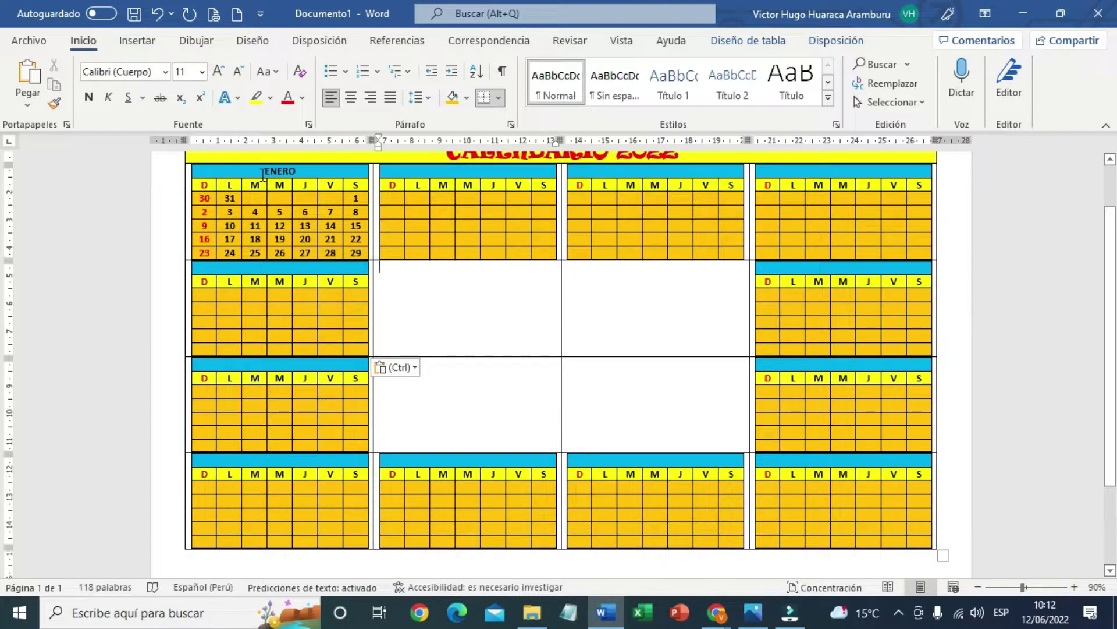
Page the taskbar calendar back to February 2022 to check its weekdays, then close it
left_click(1045, 612)
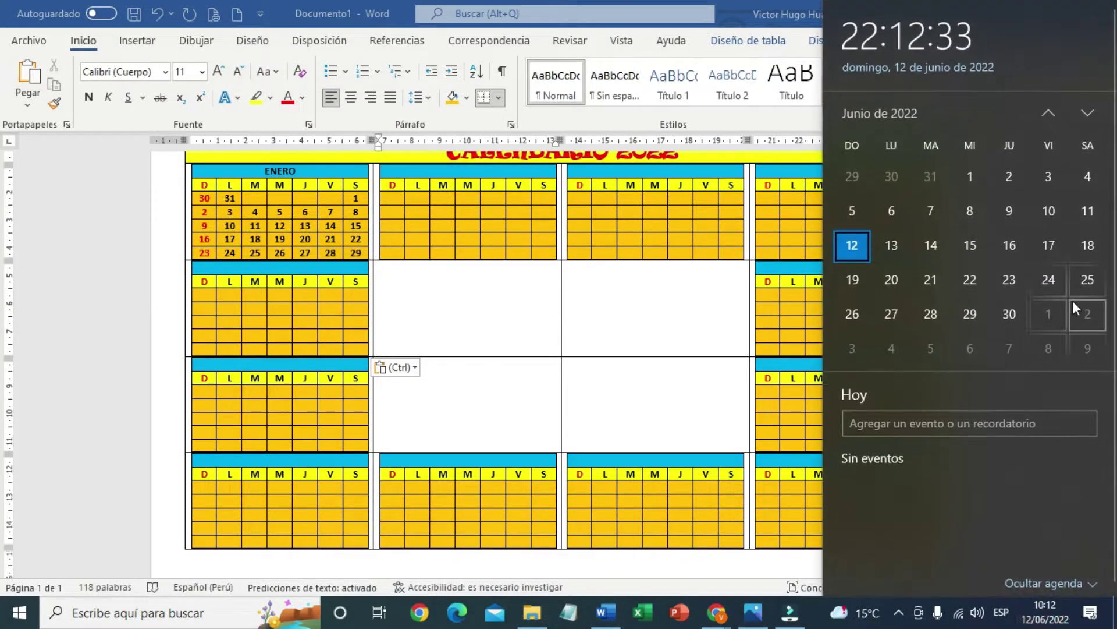
left_click(1049, 113)
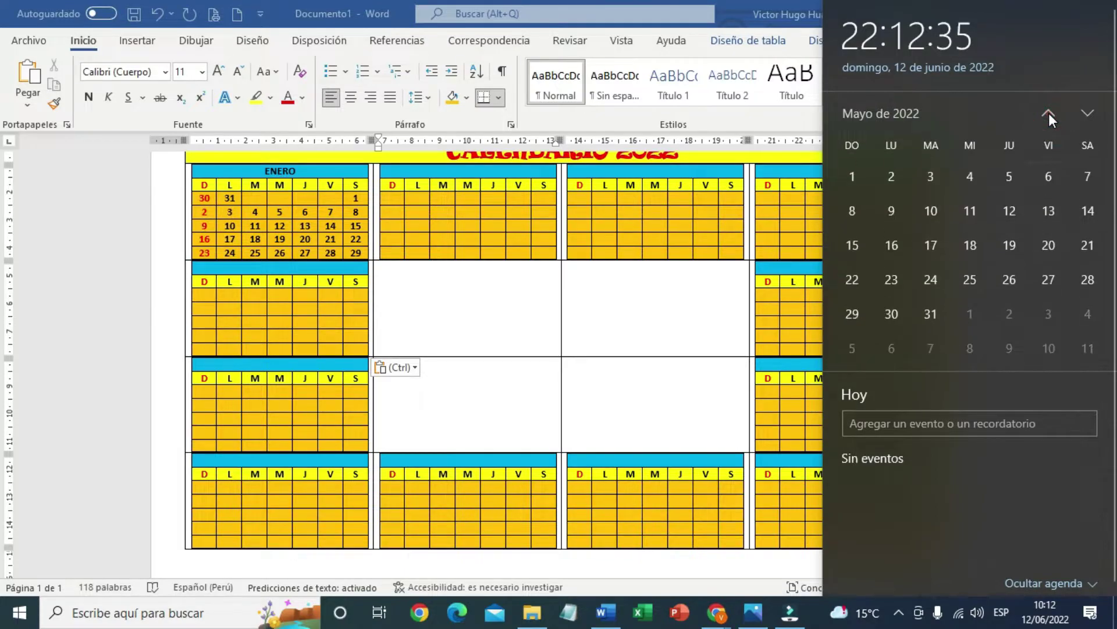
left_click(1049, 113)
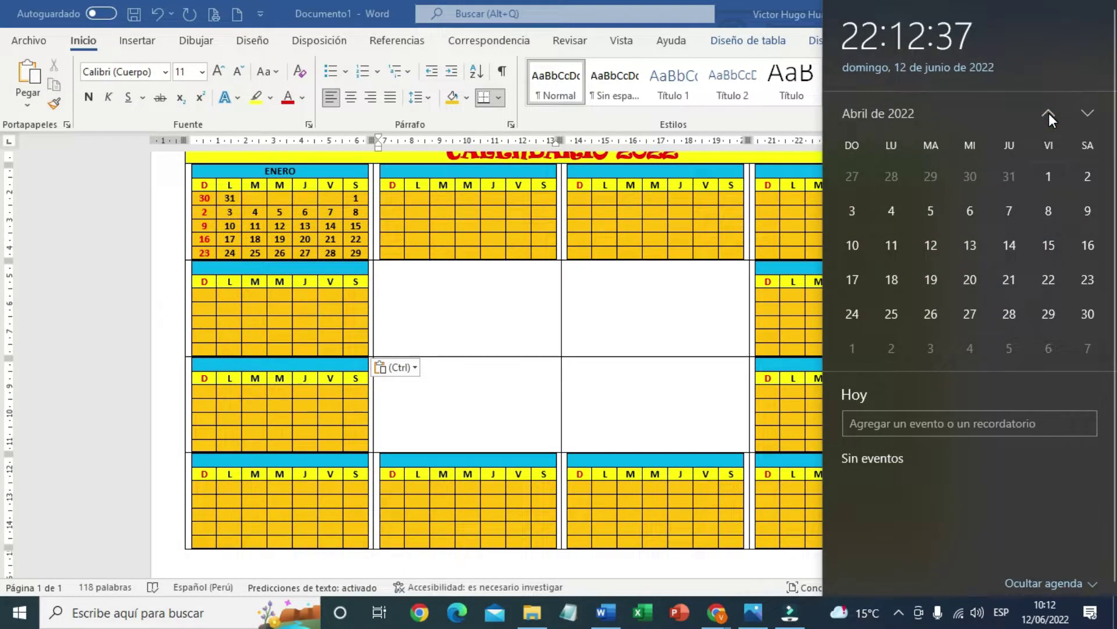
left_click(1049, 113)
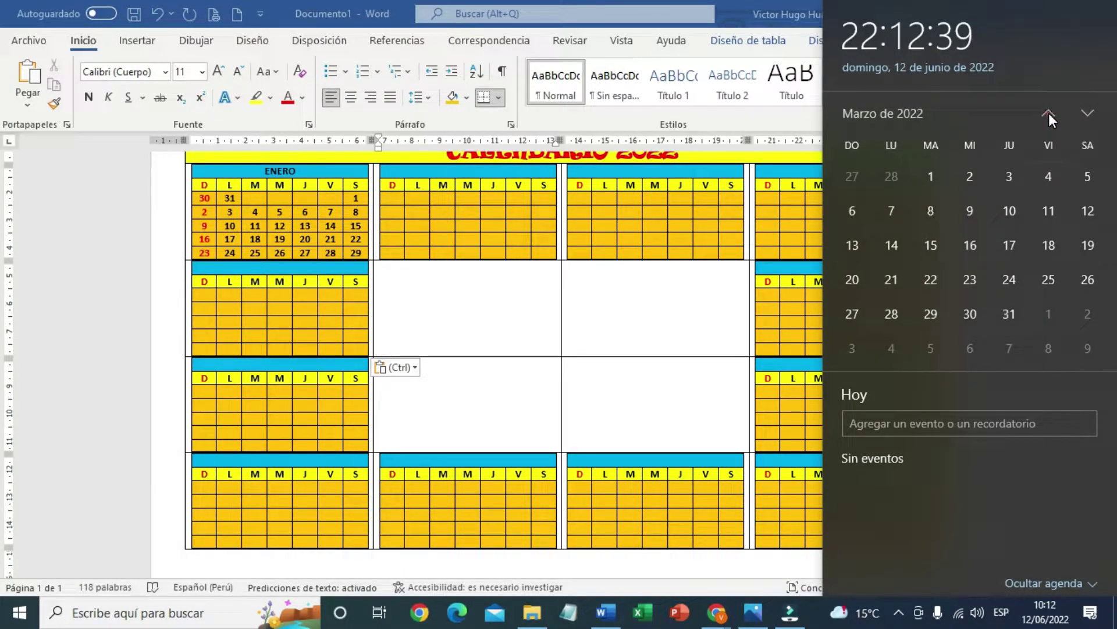
left_click(1049, 113)
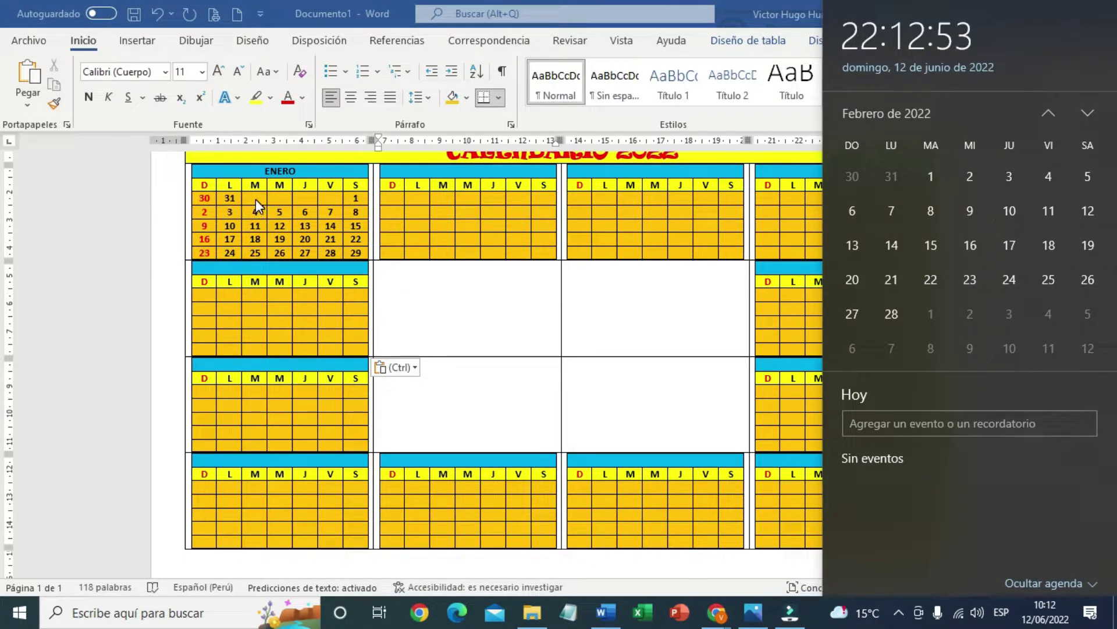
left_click(442, 197)
Type February's dates 1 through 12 into the second grid, starting in the Tuesday column
left_click(442, 198)
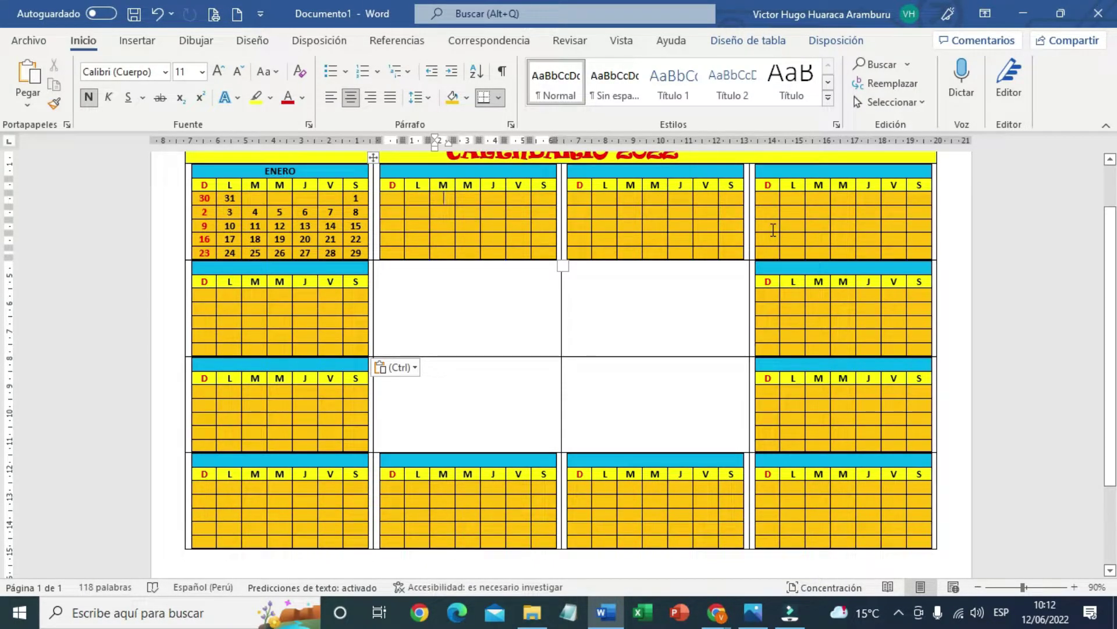
type("1")
key("Tab")
key("Tab")
type("3")
key("Tab")
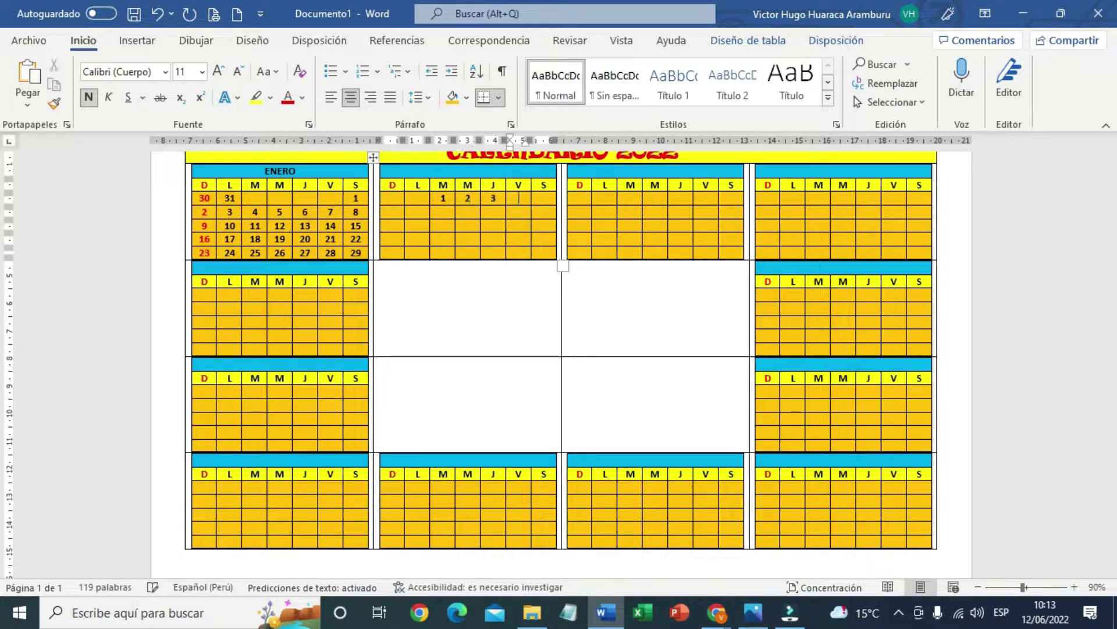
type("4")
key("Tab")
type("56")
key("BackSpace")
key("Tab")
key("Tab")
type("7")
key("Tab")
type("8")
key("Tab")
type("9\t10")
Continue February's dates 13 through 28 and remove the extra 29
key("Tab")
type("11")
key("Tab")
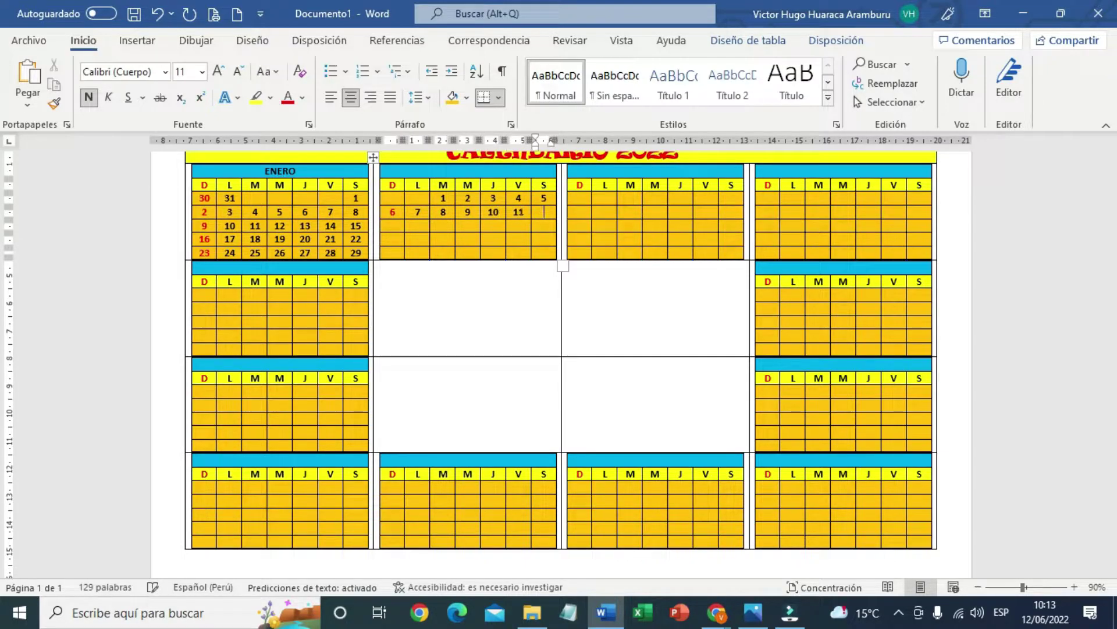
type("13")
key("BackSpace")
type("2")
key("Tab")
type("13")
key("Tab")
type("14")
key("Tab")
type("15")
key("Tab")
type("1")
type("7")
key("Tab")
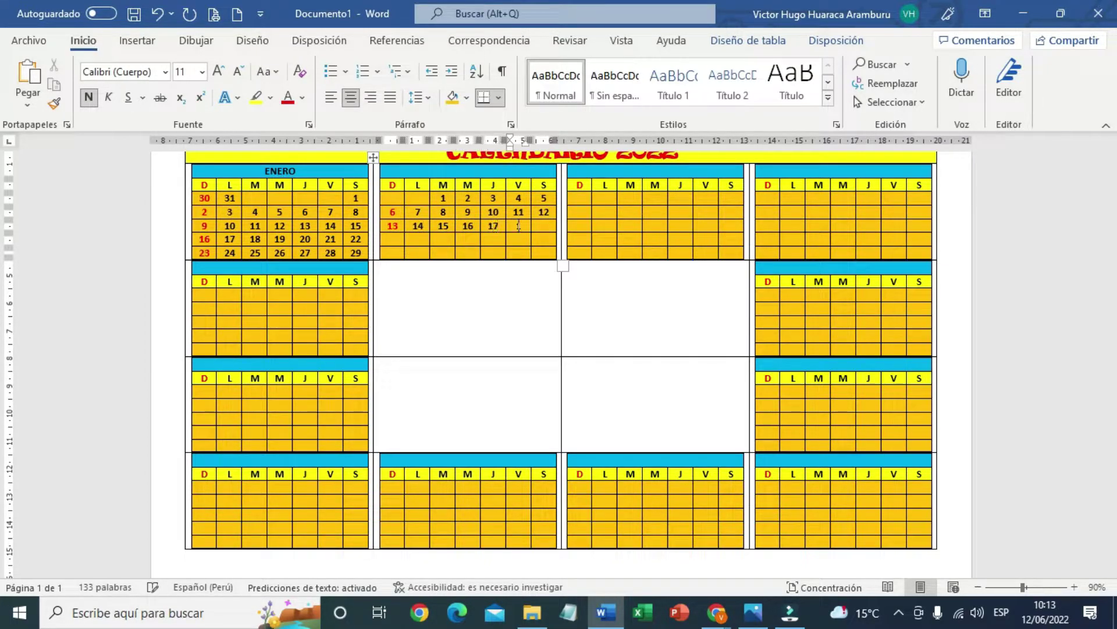
type("18")
key("Tab")
type("19")
key("Tab")
type("20")
key("Tab")
type("21")
key("Tab")
key("Tab")
type("23")
key("Tab")
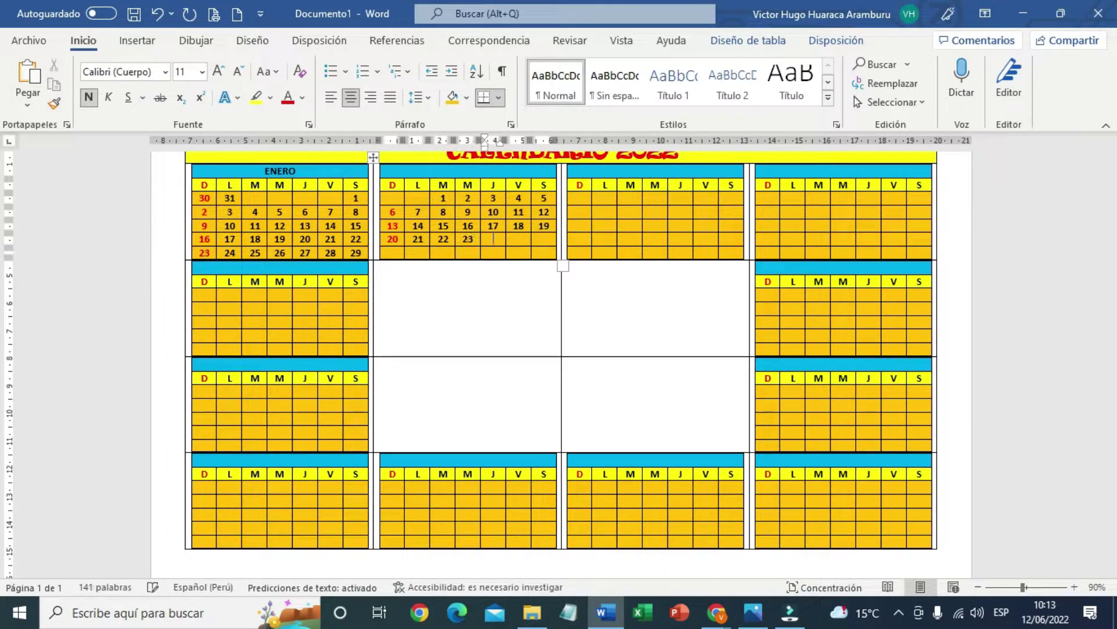
type("24")
key("Tab")
key("Tab")
type("26")
key("Tab")
type("7")
key("Tab")
type("28")
key("Tab")
type("29")
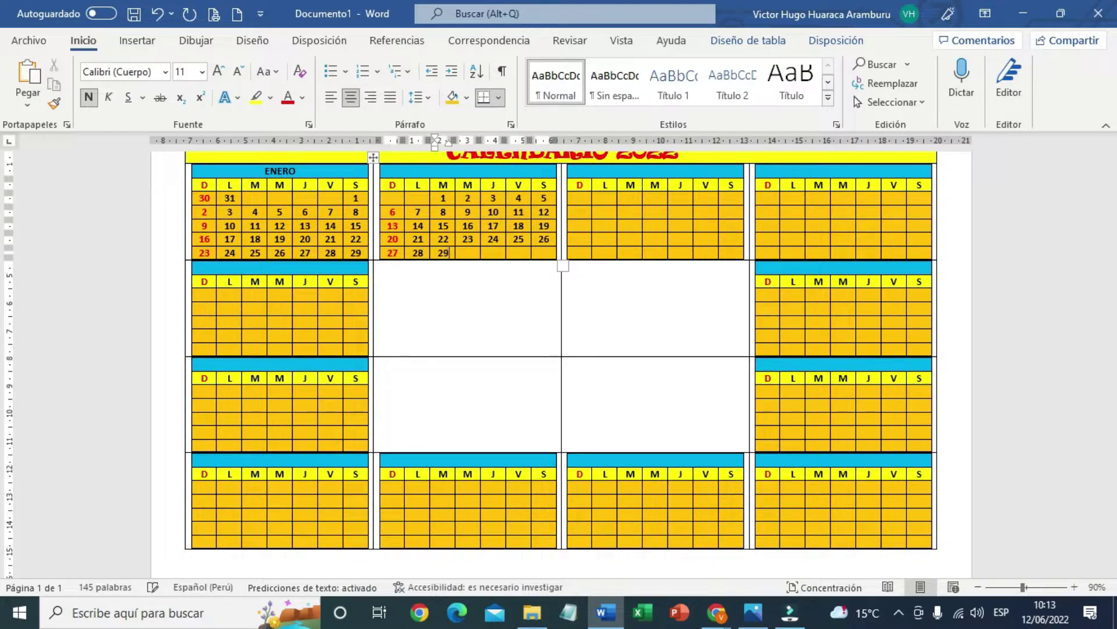
key("Tab")
key("BackSpace")
key("BackSpace")
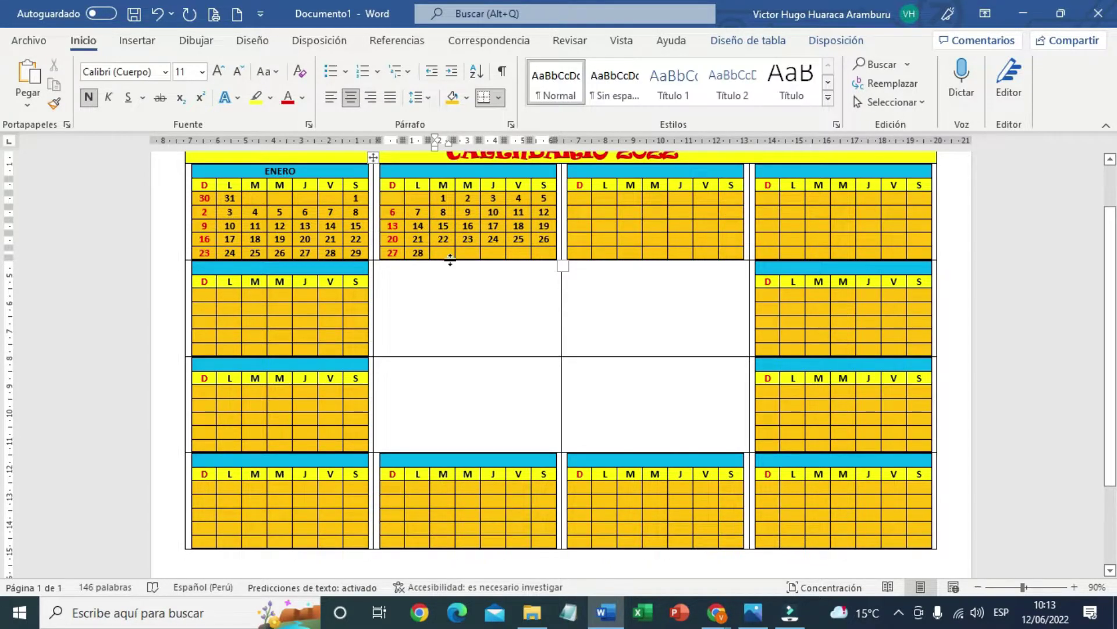
Colour January's day 1 red and zoom the view to 130%
double_click(352, 199)
left_click(289, 98)
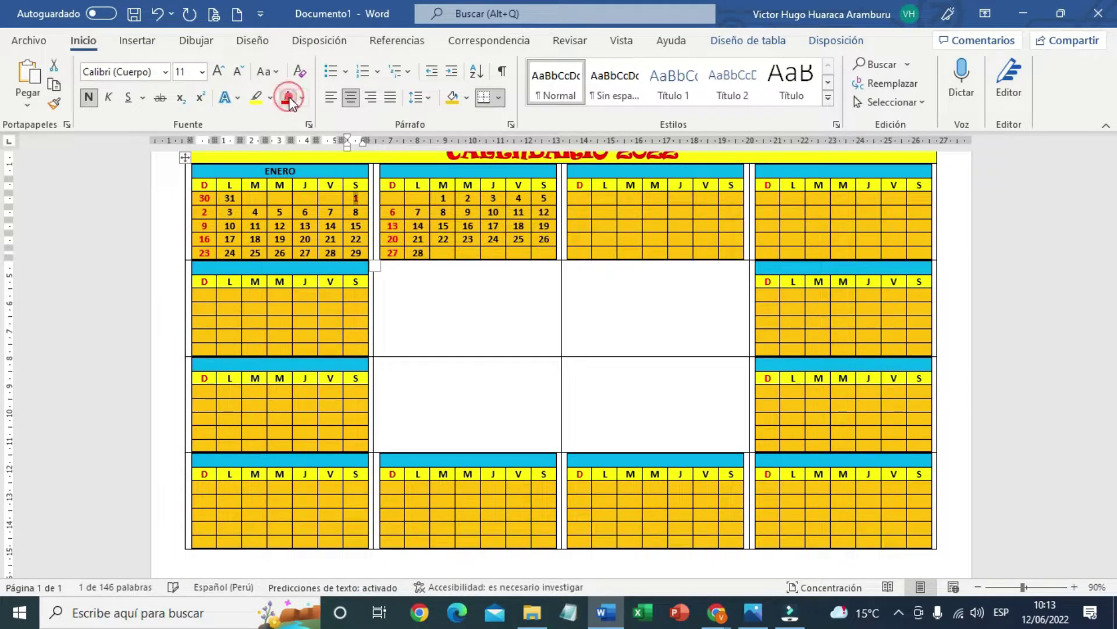
double_click(305, 226)
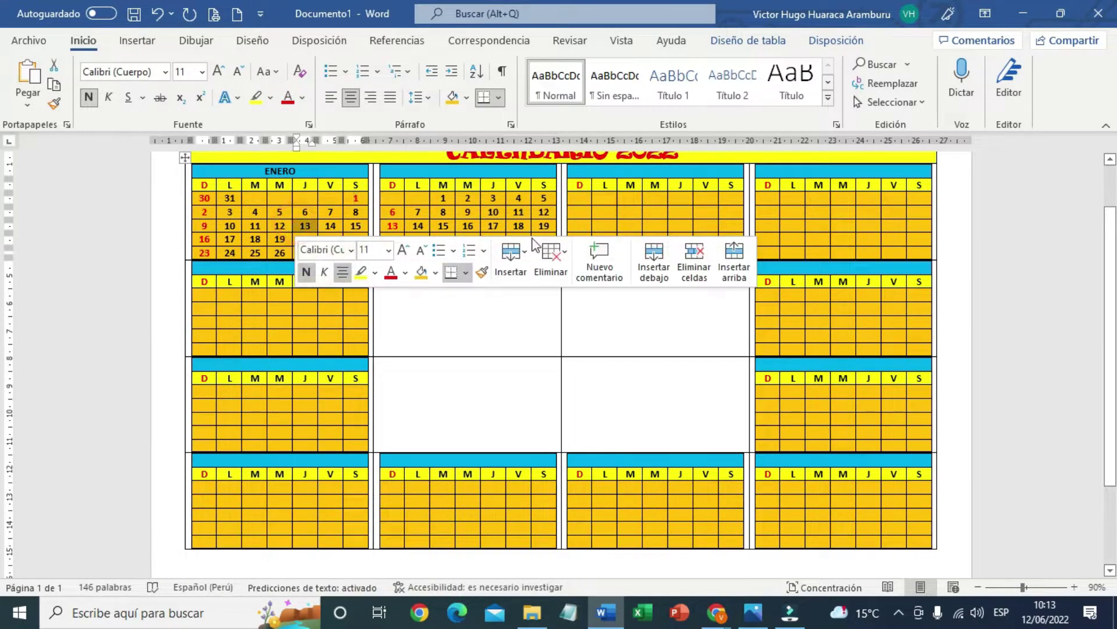
left_click(1078, 584)
left_click(1078, 585)
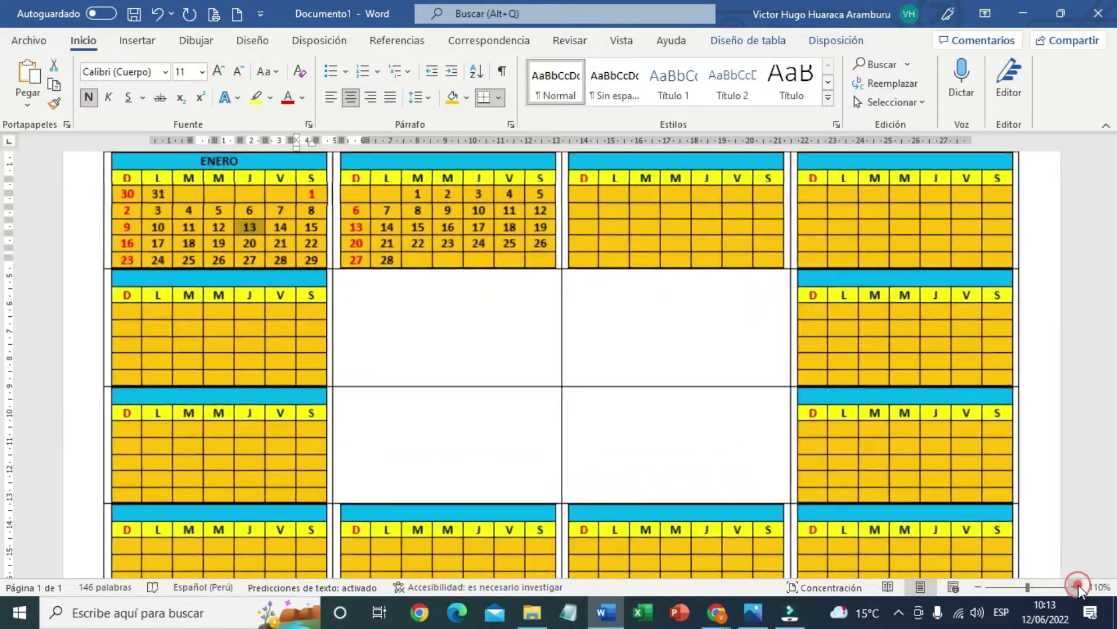
left_click(1078, 585)
left_click(1078, 585)
scroll(753, 309, "up", 3)
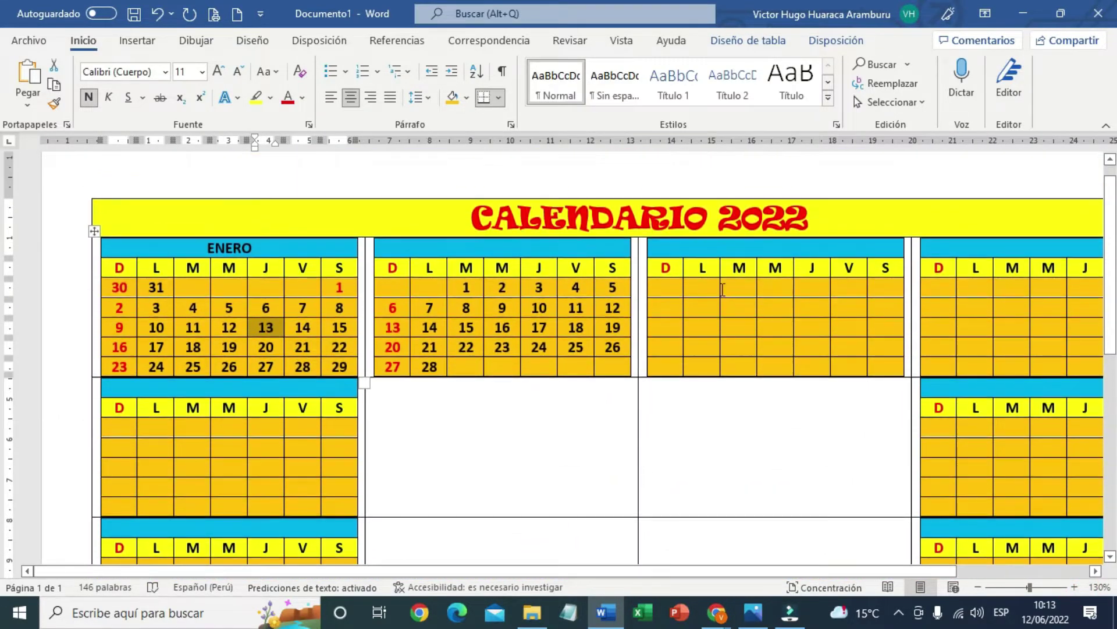
Title the second and third month tables FEBRERO and MARZO, then open the taskbar calendar
left_click(543, 248)
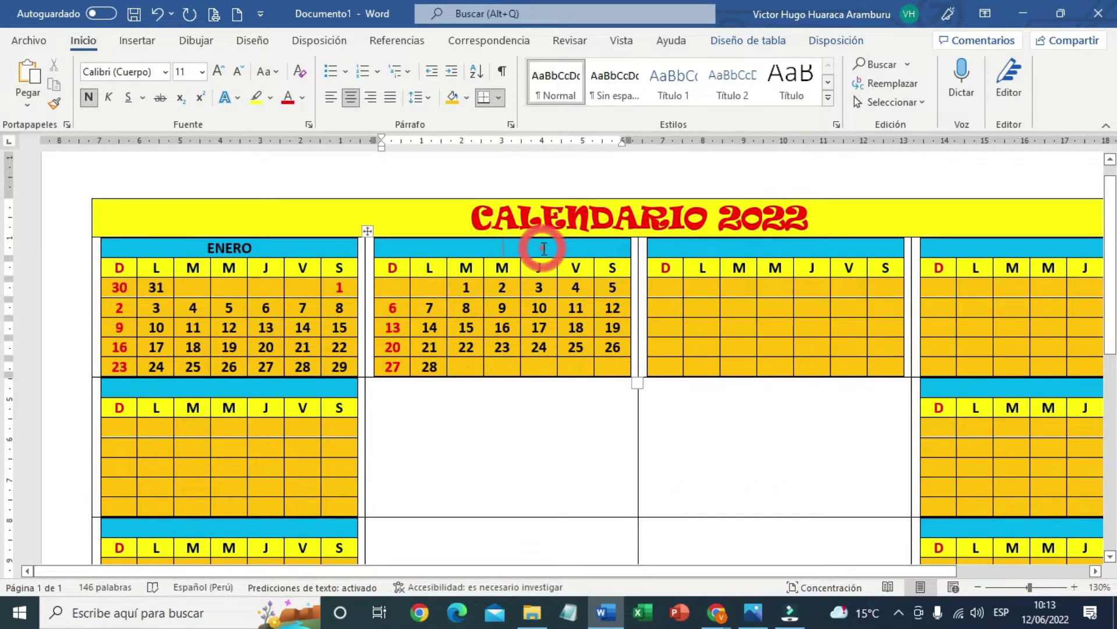
type("F")
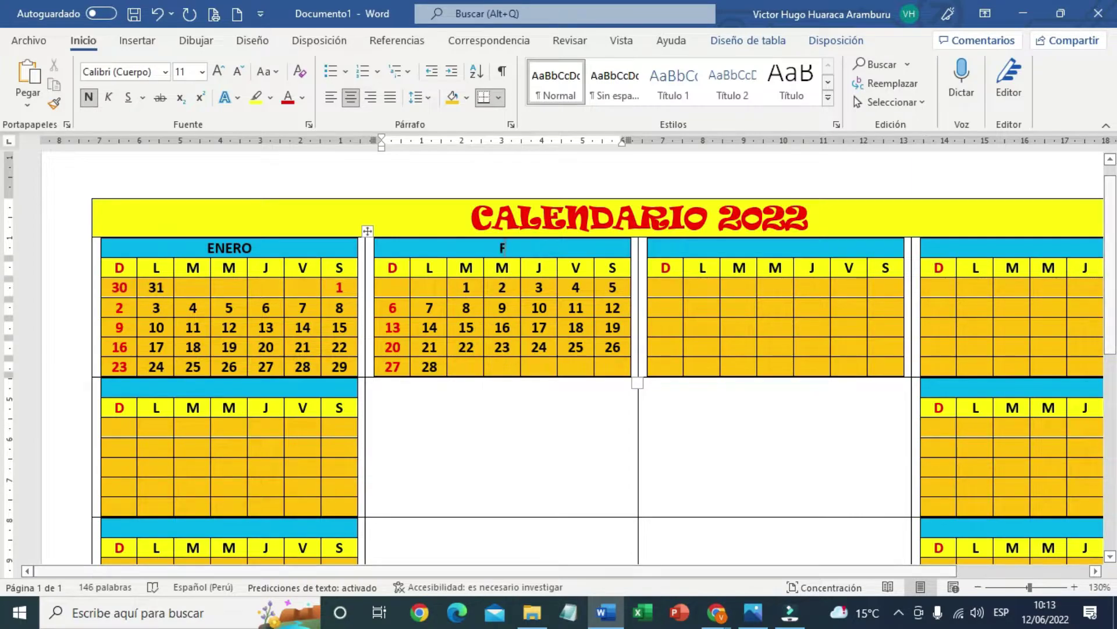
type("EBRERO")
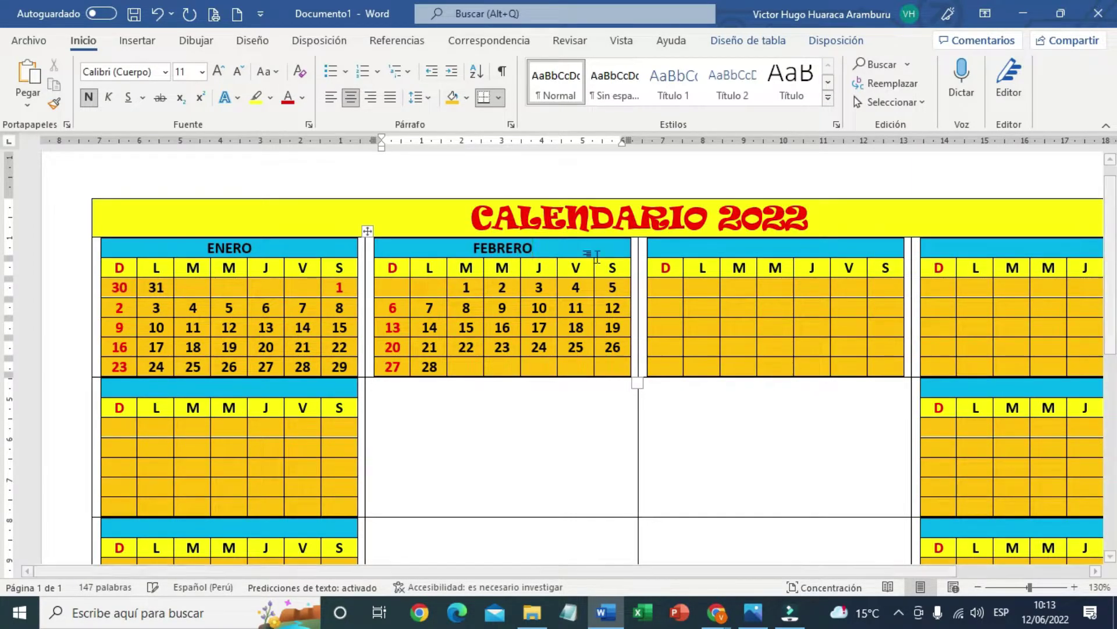
left_click(768, 251)
type("M")
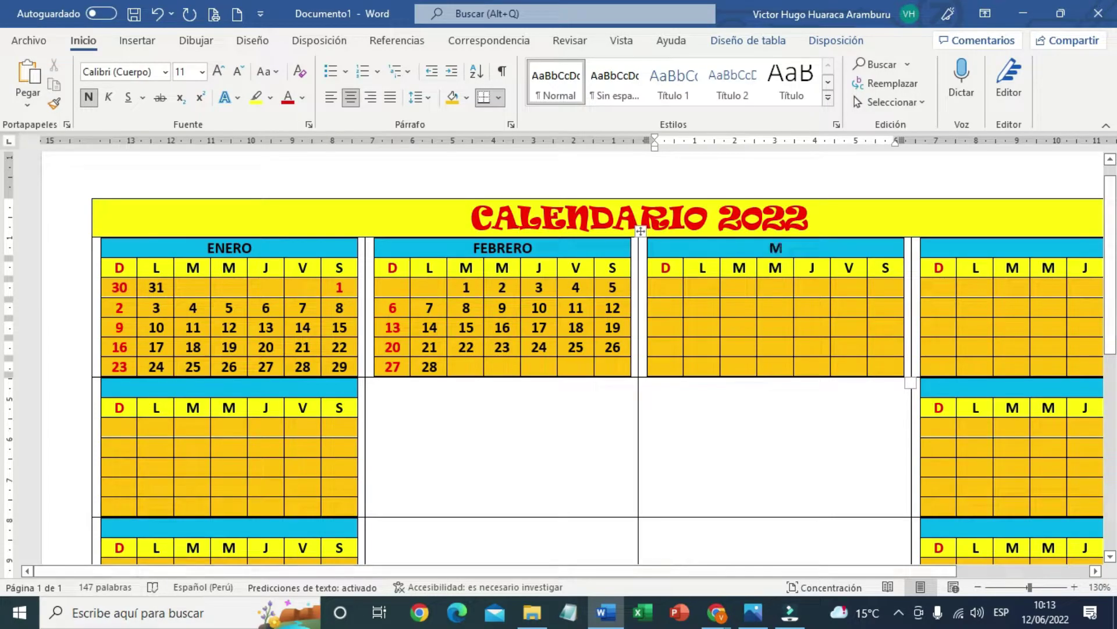
type("ARZO")
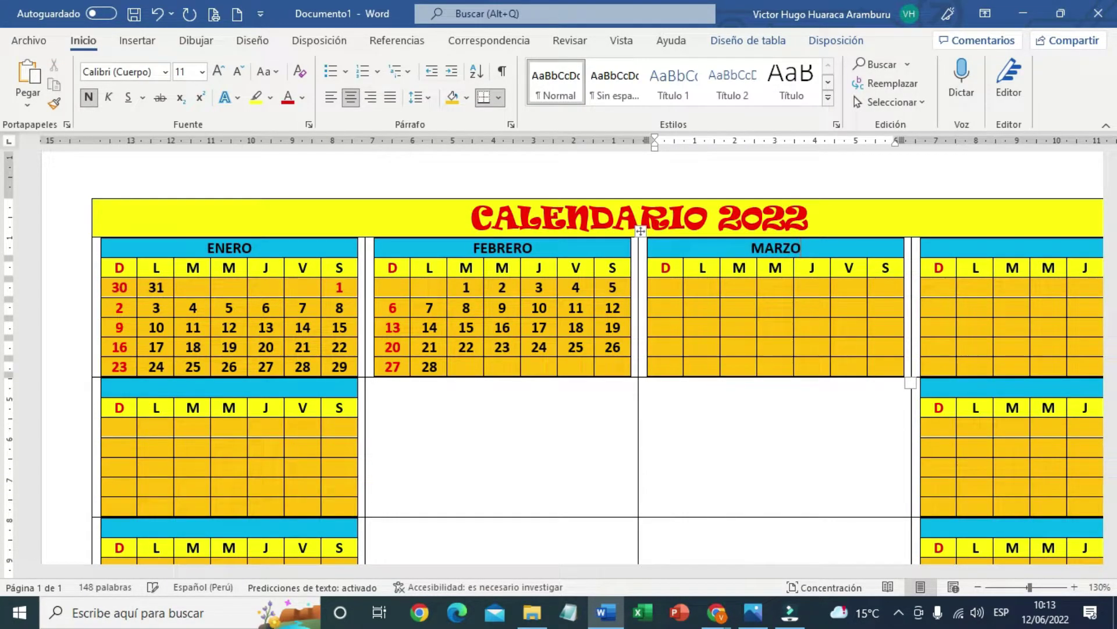
left_click(1045, 613)
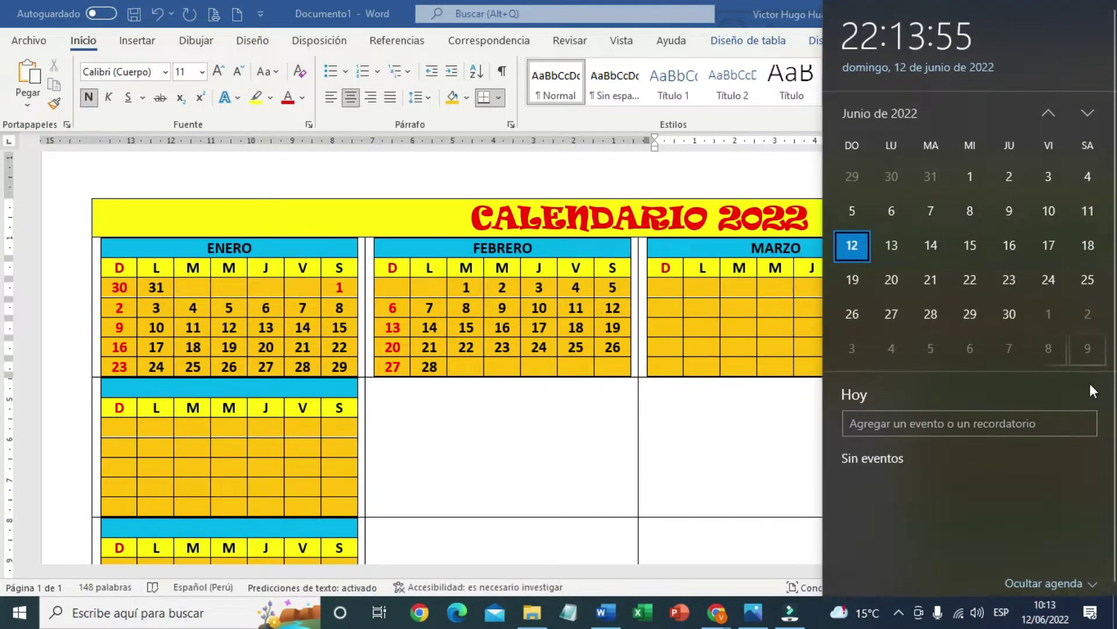
Page the taskbar calendar to Marzo de 2022 to check its weekdays, then close it
double_click(1087, 113)
left_click(1088, 113)
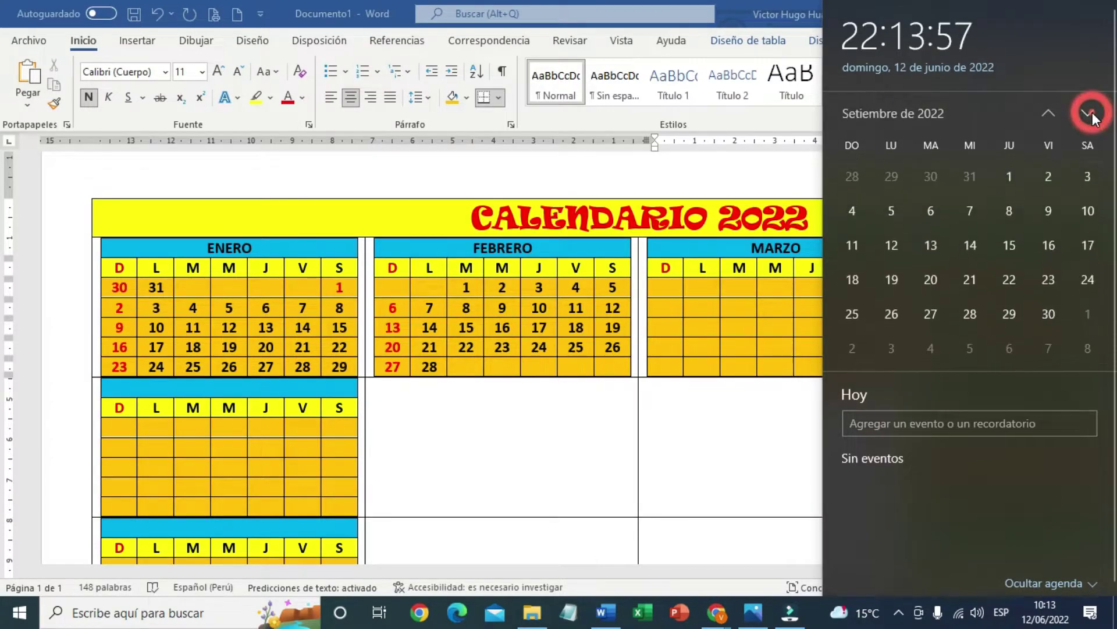
left_click(1046, 115)
double_click(1046, 115)
double_click(1046, 115)
left_click(1045, 115)
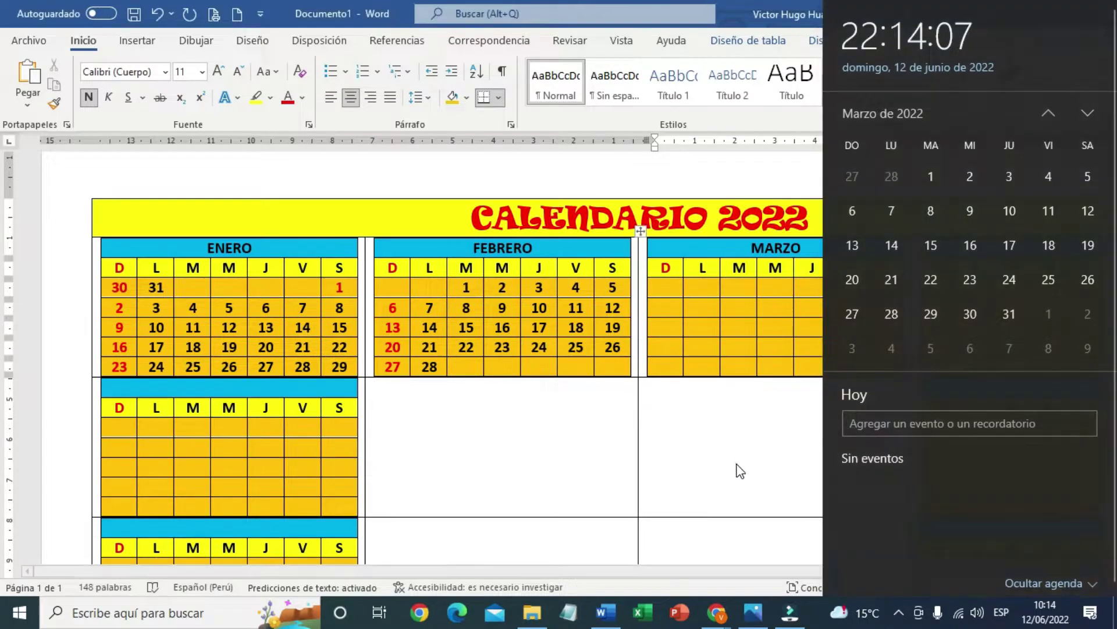
left_click(740, 470)
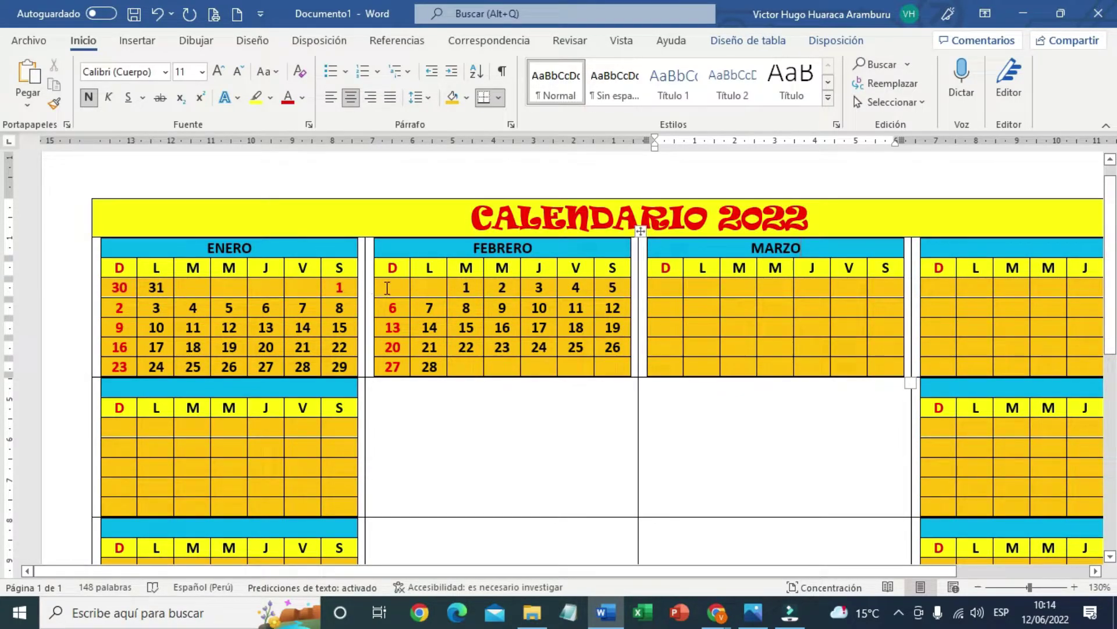
Copy FEBRERO's date cells and paste them over MARZO's grid using Sobrescribir celdas
left_click_drag(386, 287, 606, 373)
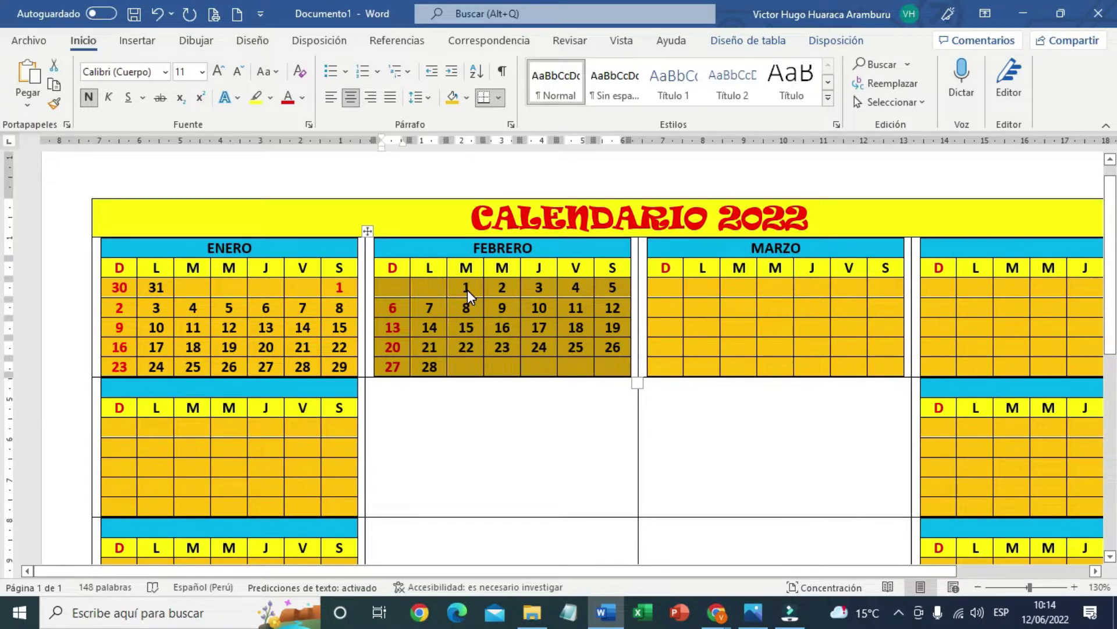
left_click(659, 288)
right_click(659, 287)
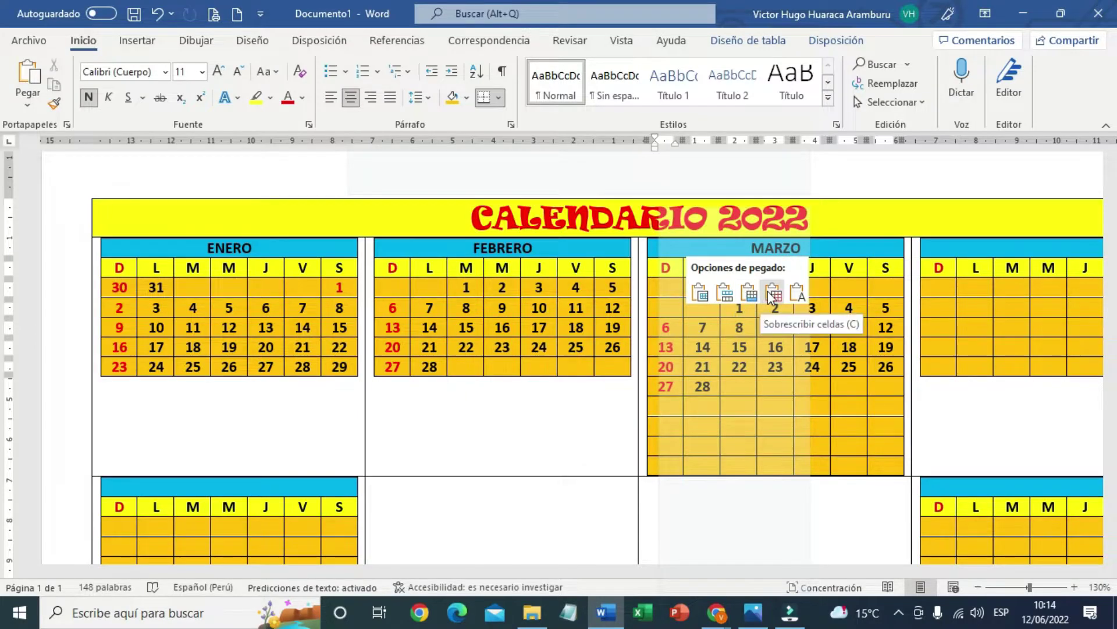
left_click(773, 294)
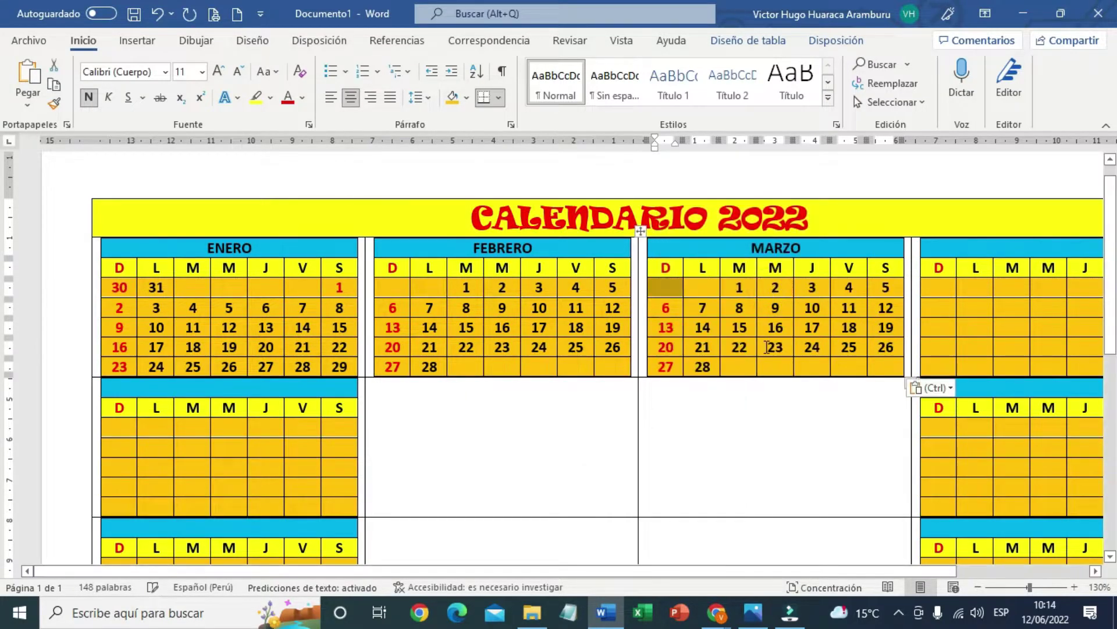
Check March 2022's final days in the taskbar calendar, then close it
left_click(1042, 606)
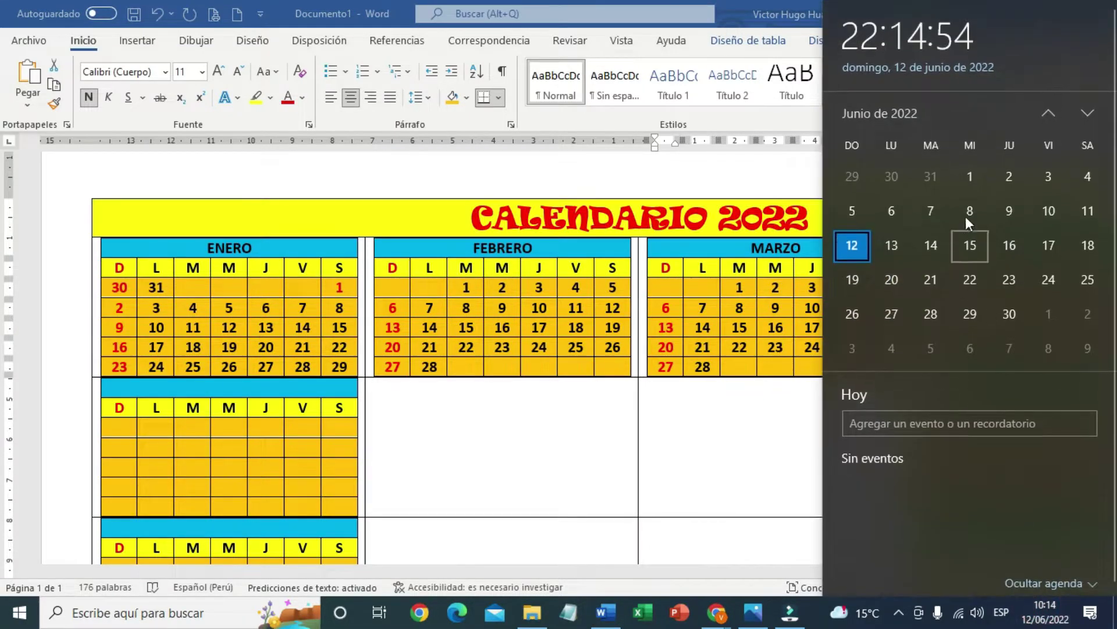
left_click(1046, 113)
left_click(1046, 113)
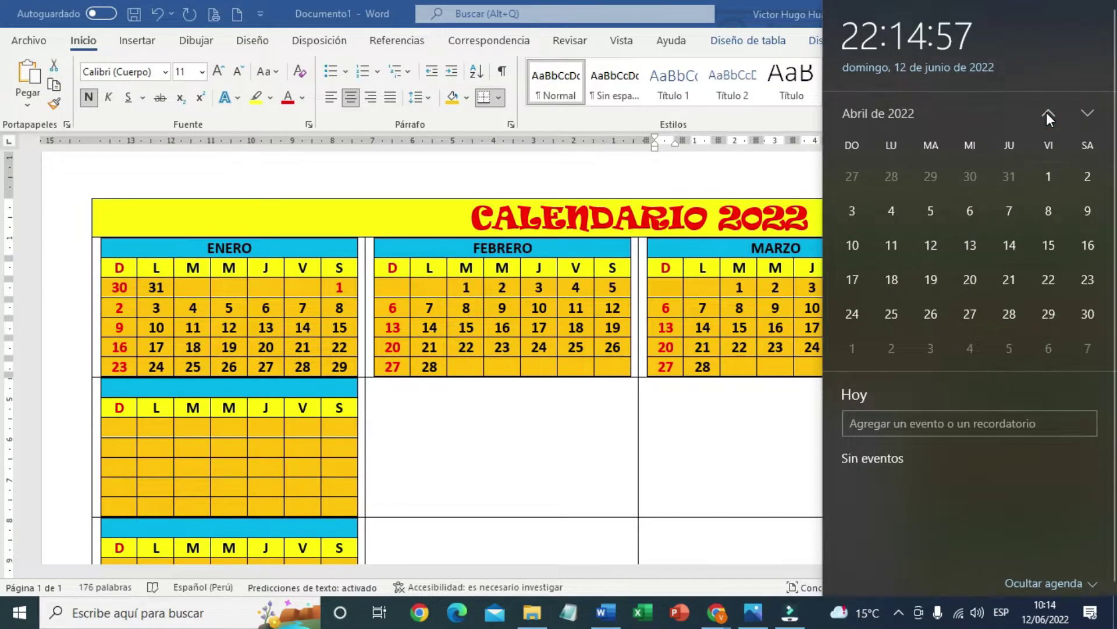
left_click(1047, 113)
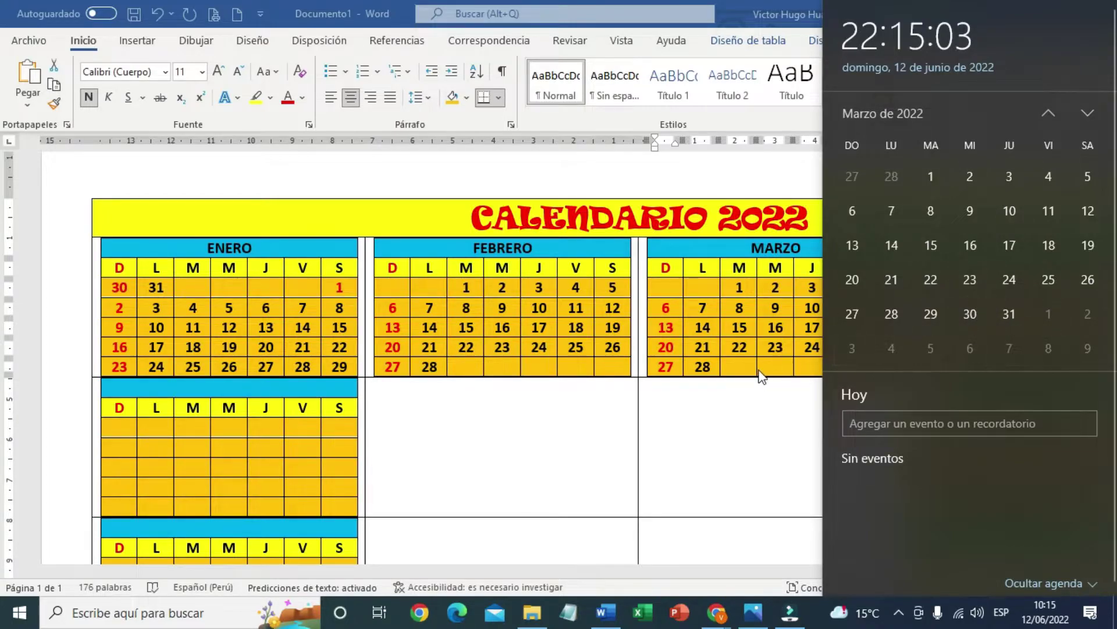
left_click(741, 372)
Add dates 29, 30 and 31 to MARZO's last week
left_click(739, 368)
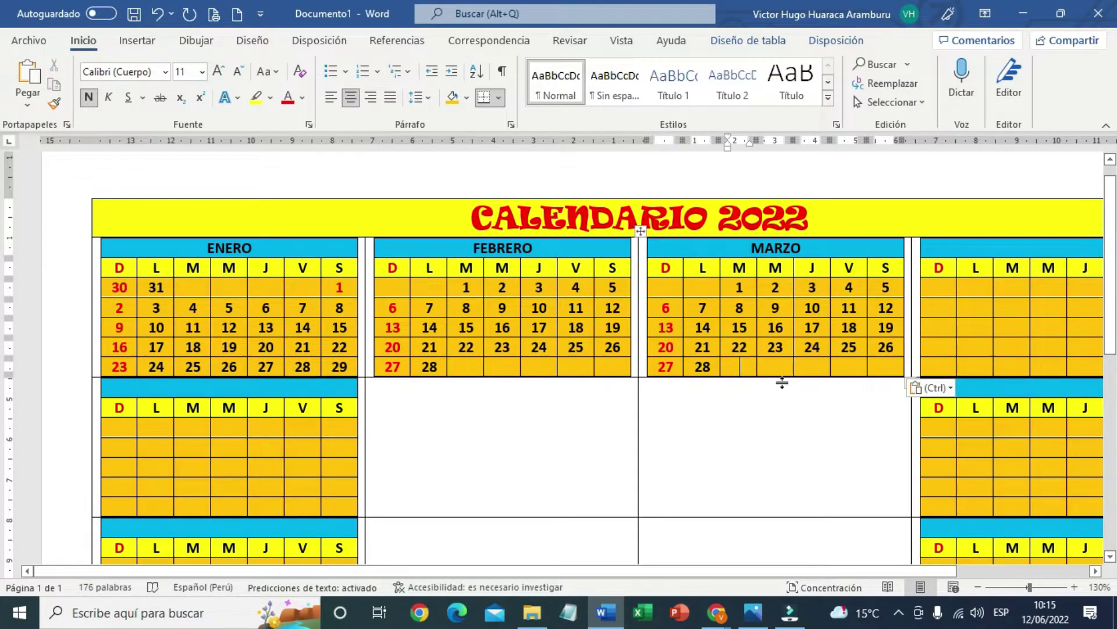
type("29 ")
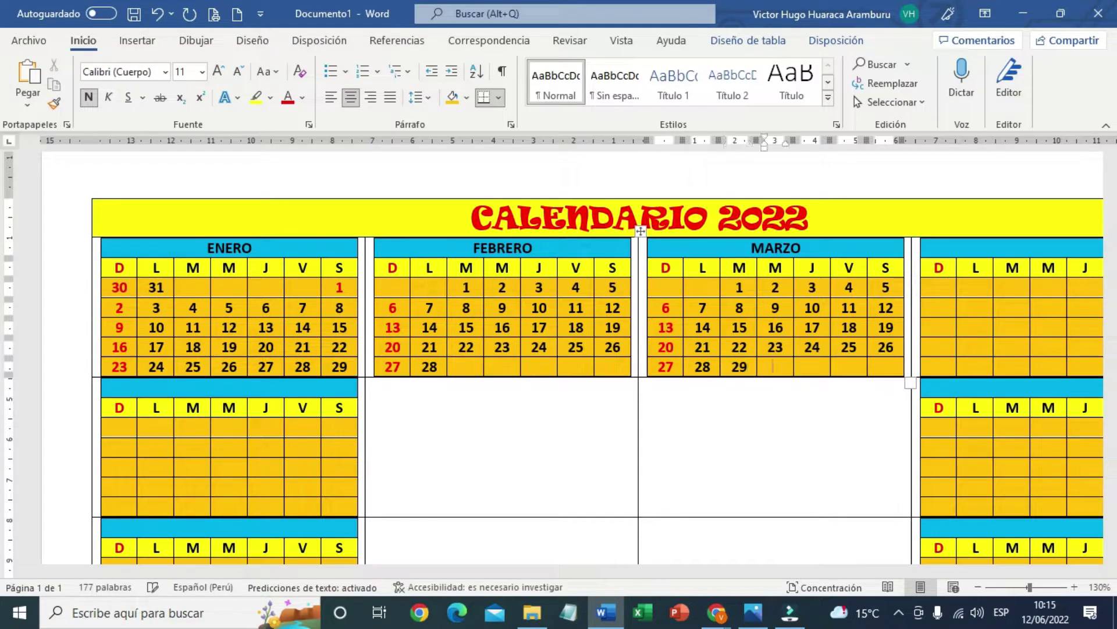
type("30")
key("Tab")
type("31")
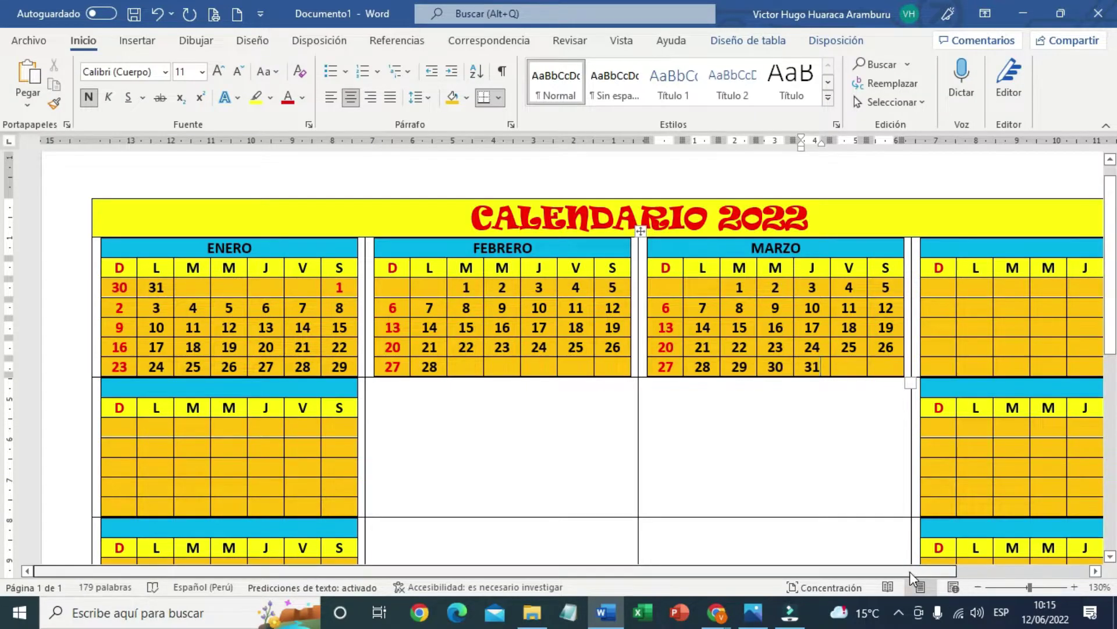
scroll(910, 571, "right", 3)
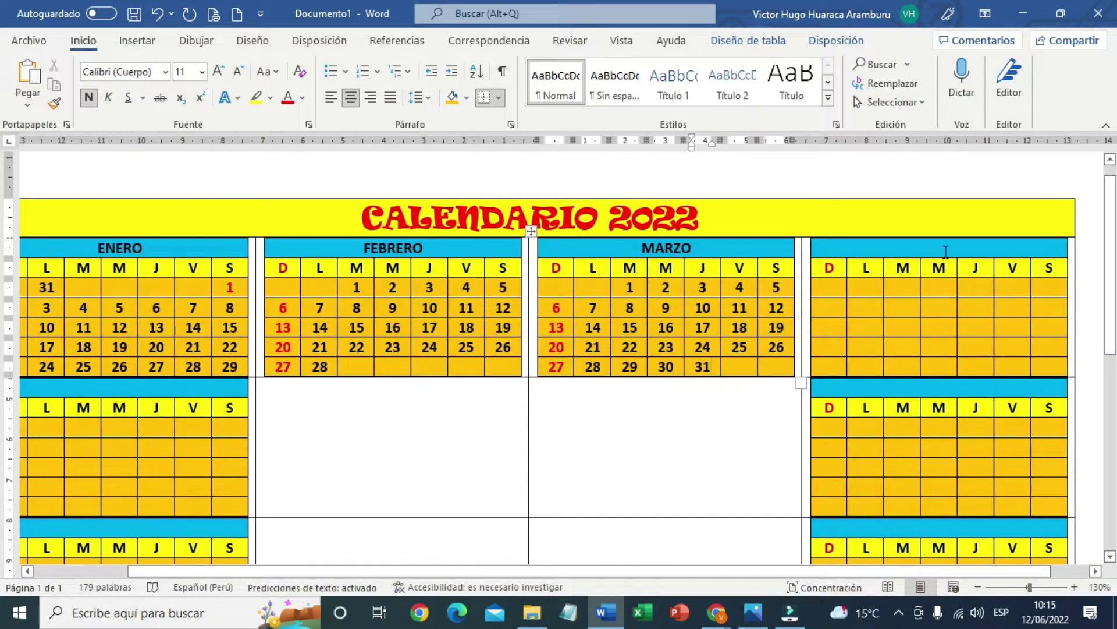
Title the fourth month table ABRIL and open the taskbar calendar
left_click(946, 252)
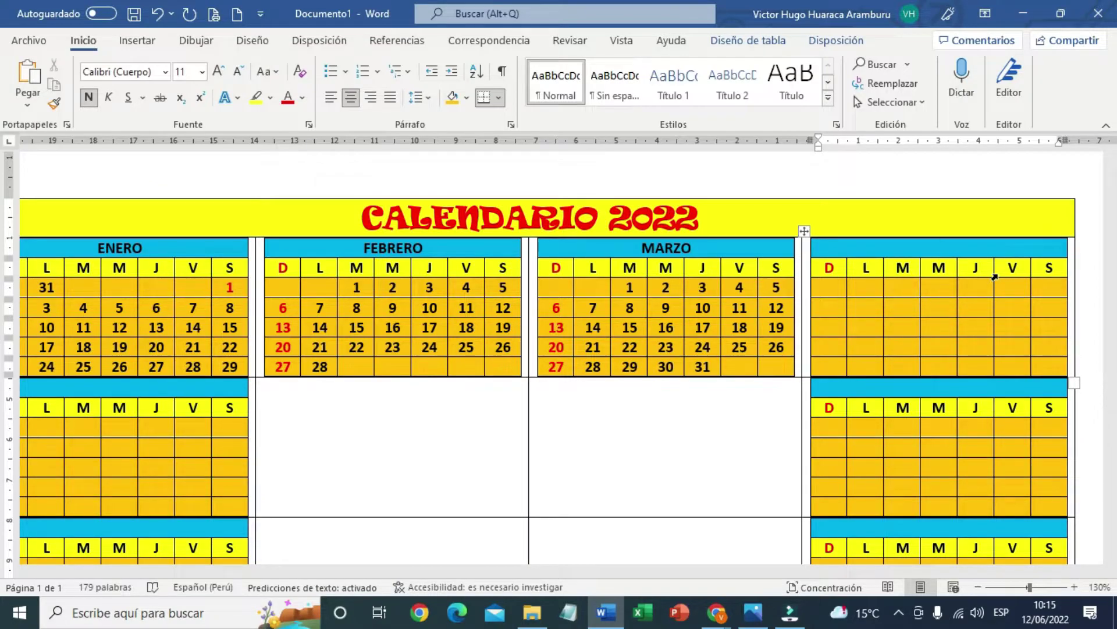
type("A")
type("BRIL")
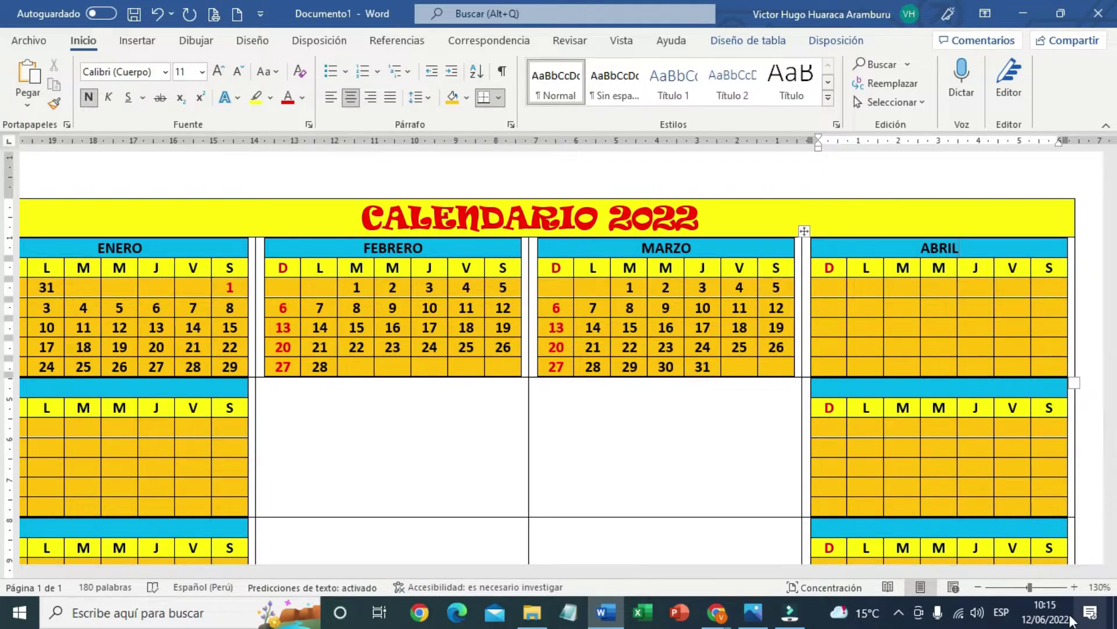
left_click(1051, 618)
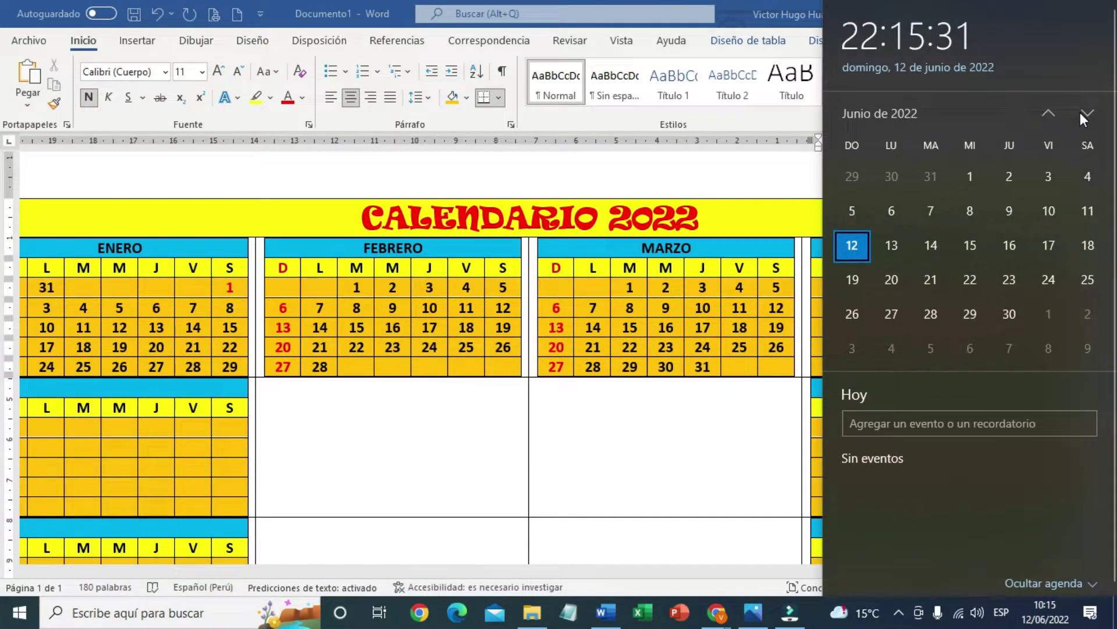
Page the taskbar calendar back to April 2022, then return to the Word document
left_click(1080, 113)
left_click(1046, 112)
left_click(1047, 112)
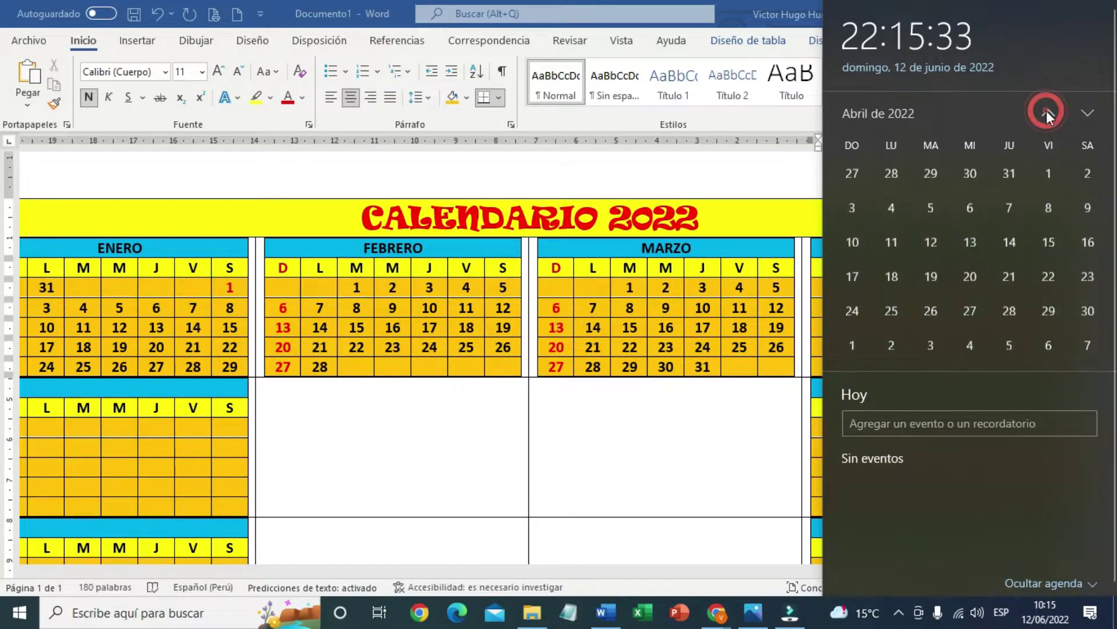
left_click(751, 443)
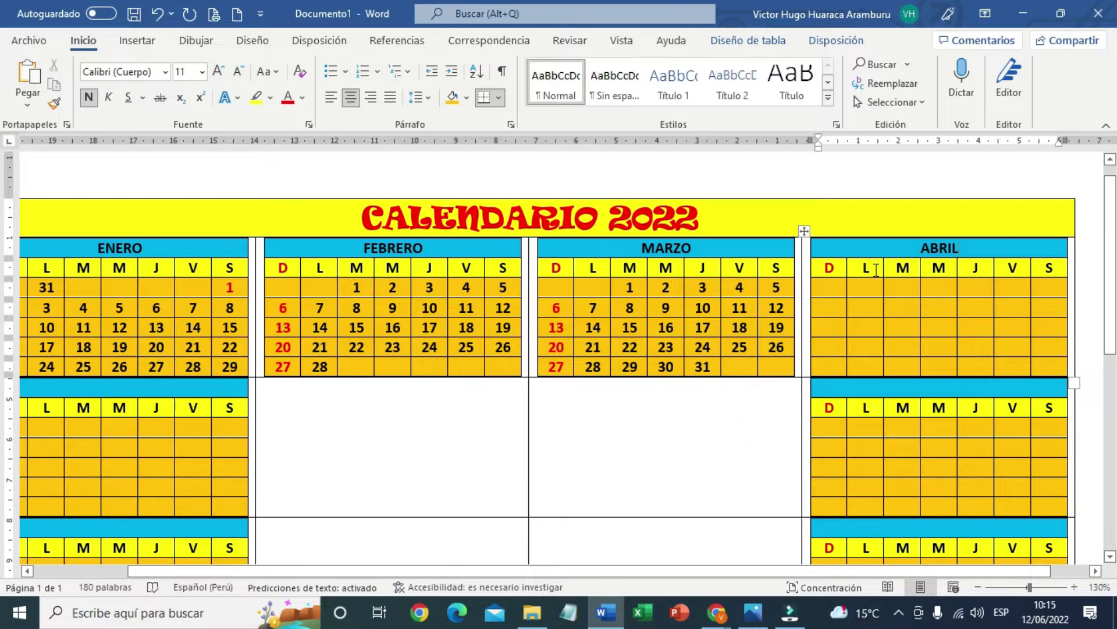
Enter April dates 1–15 in the ABRIL grid, starting in the Friday cell
left_click(1004, 284)
type("1")
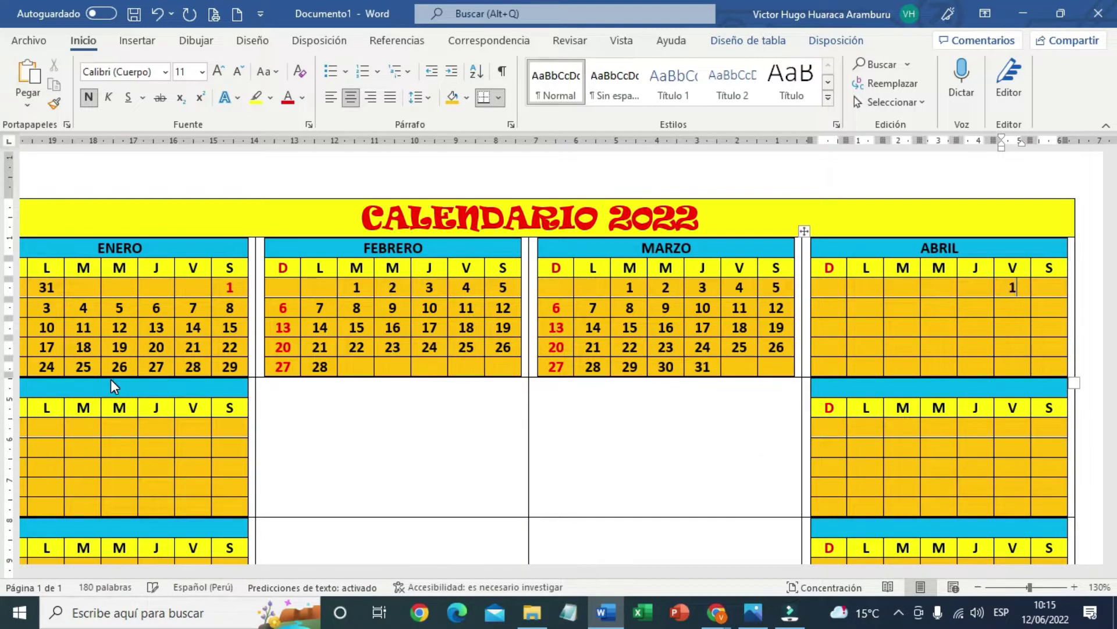
key("Tab")
type("2")
key("Tab")
type("3")
key("Tab")
type("4")
key("Tab")
type("5")
key("Tab")
type("6")
key("Tab")
type("7")
key("Tab")
type("8")
key("Tab")
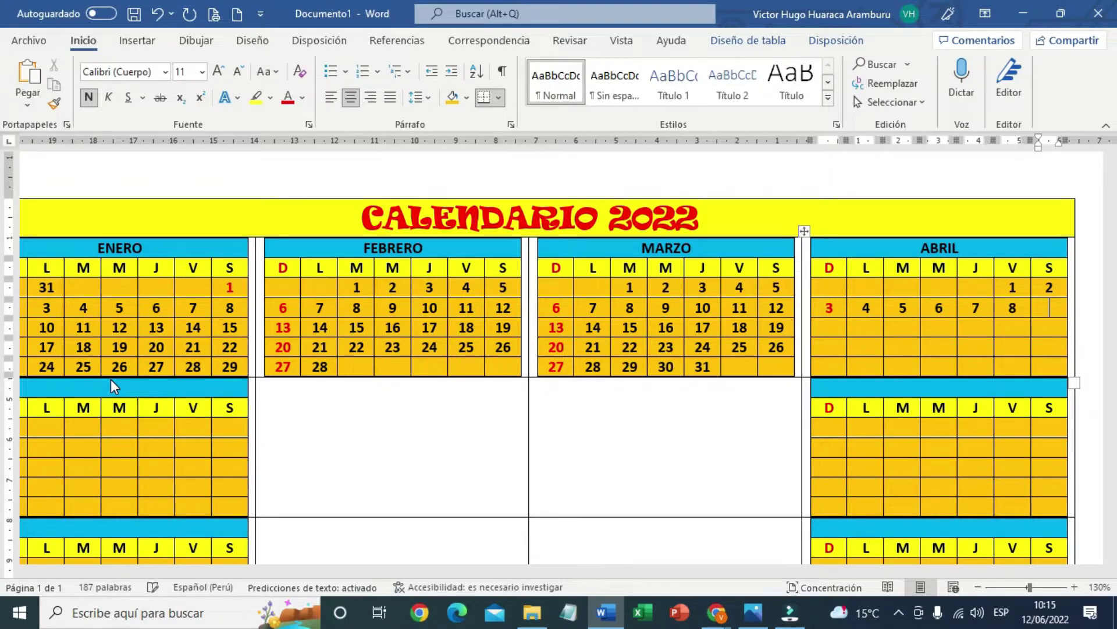
type("9")
key("Tab")
type("0")
key("Tab")
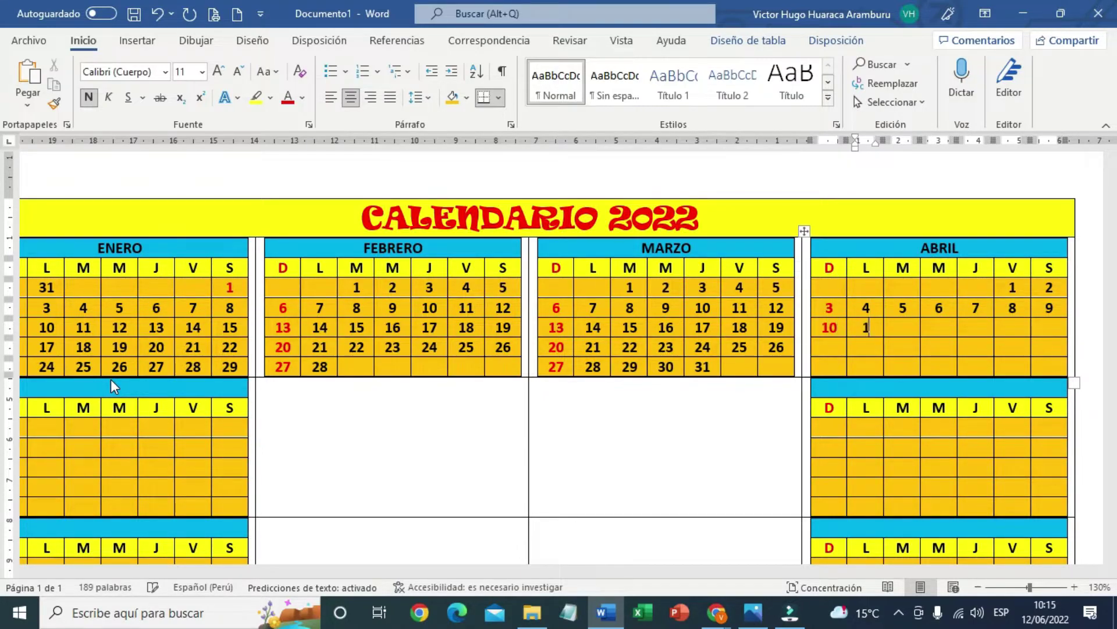
type("11")
key("Tab")
type("12")
key("Tab")
type("3")
key("Tab")
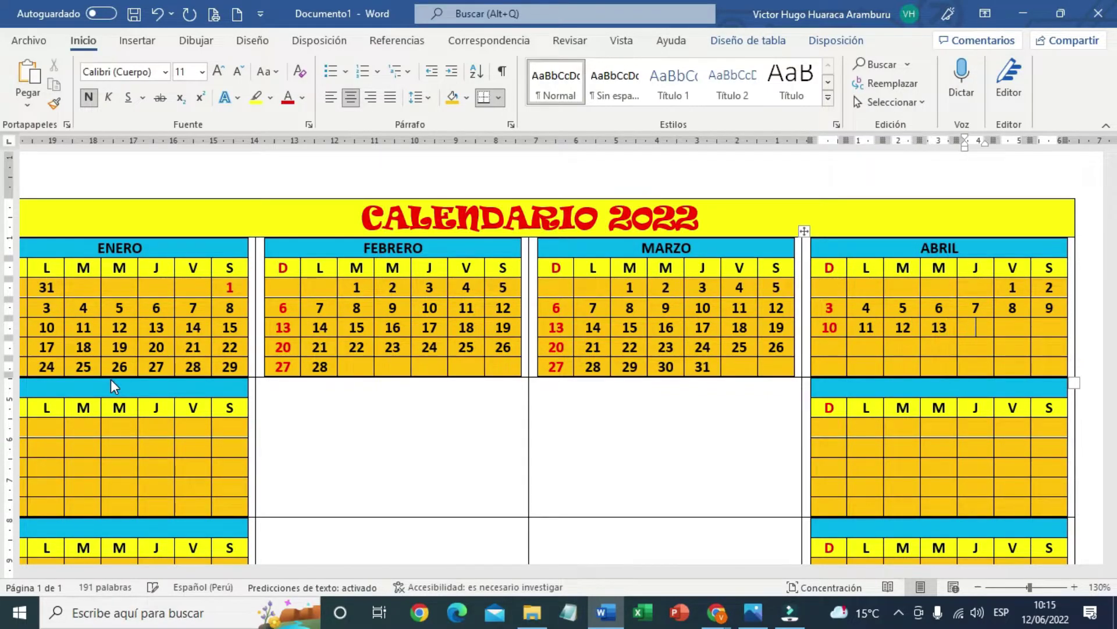
type("14")
Fill the remaining ABRIL day cells with dates 16–30
key("Tab")
type("15")
key("Tab")
type("16")
key("Tab")
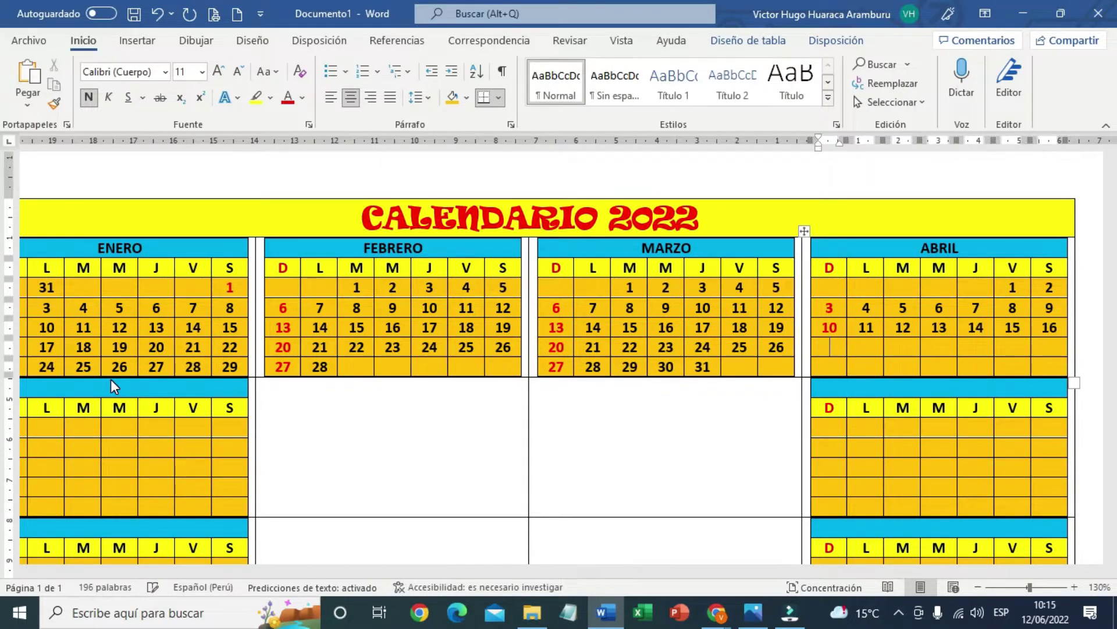
type("17")
key("Tab")
type("18")
key("Tab")
type("19")
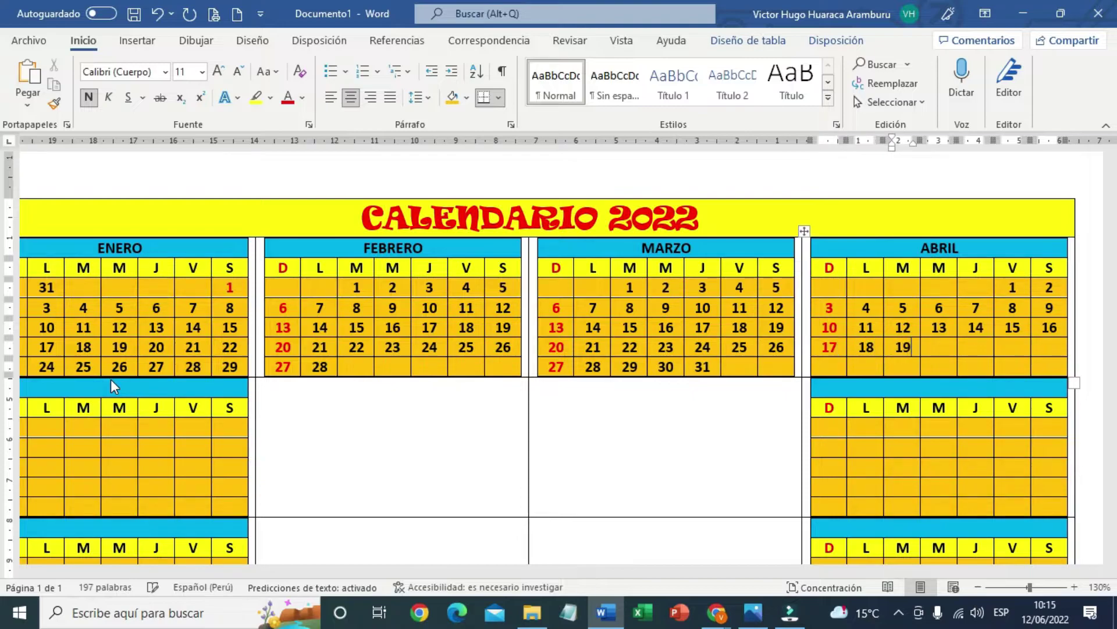
key("Tab")
type("20")
key("Tab")
type("21")
key("Tab")
type("22")
key("Tab")
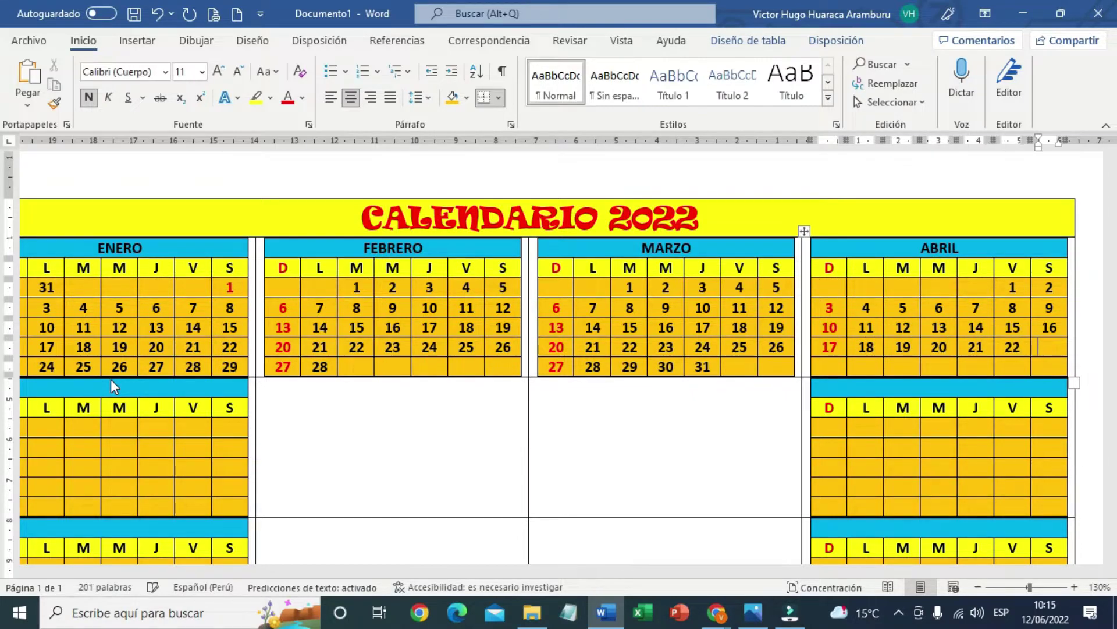
type("23")
key("Tab")
type("24")
key("Tab")
type("25")
key("Tab")
type("26")
key("Tab")
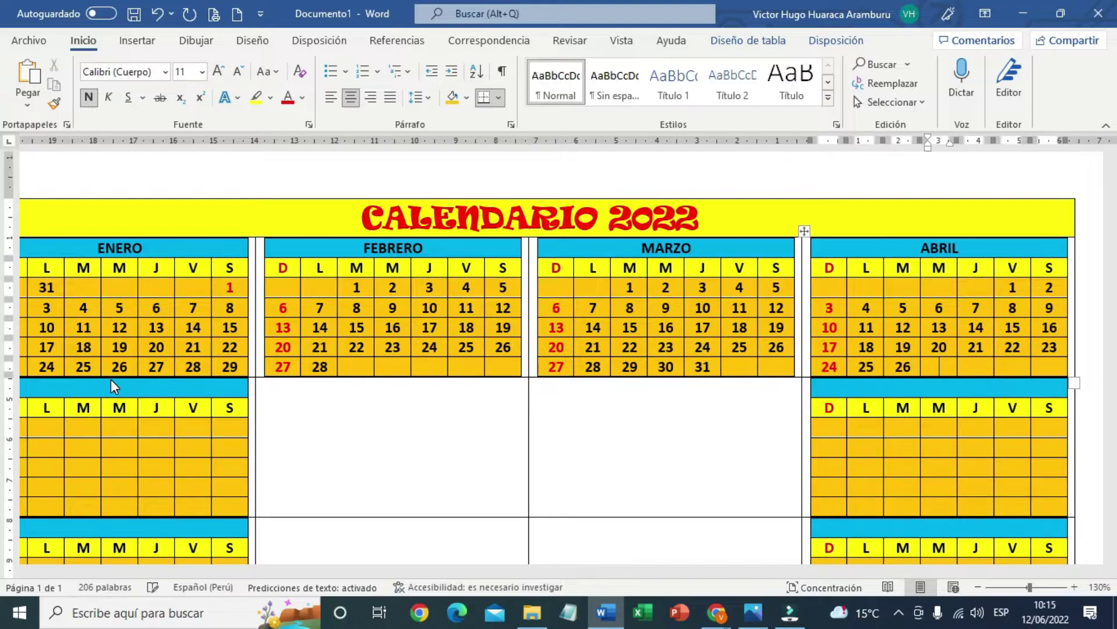
type("27")
key("Tab")
type("28")
key("Tab")
type("29")
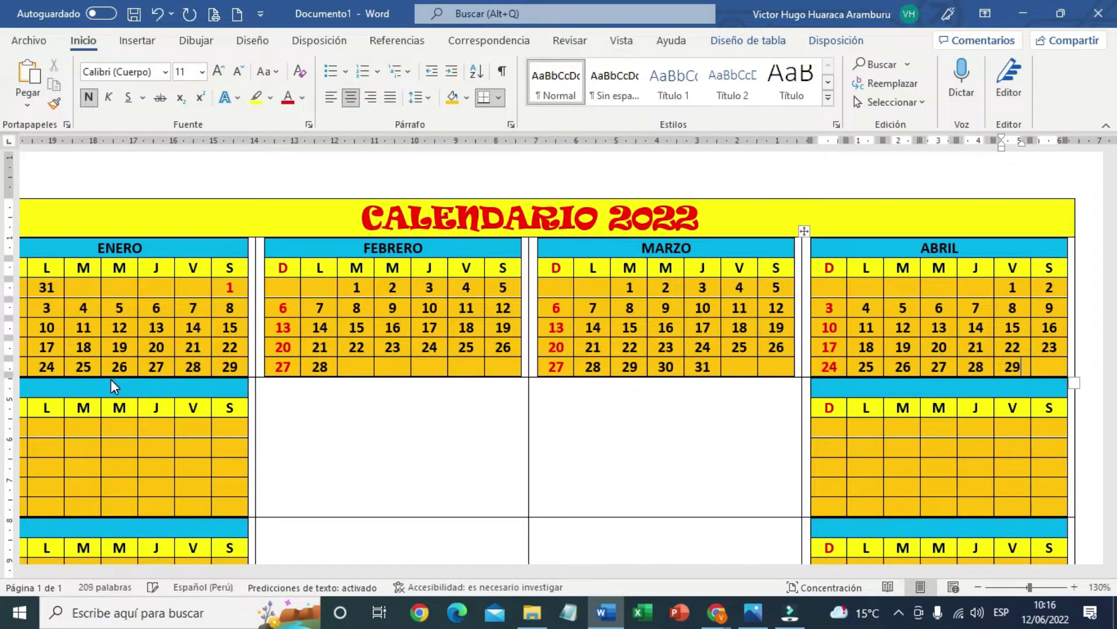
key("Tab")
type("30")
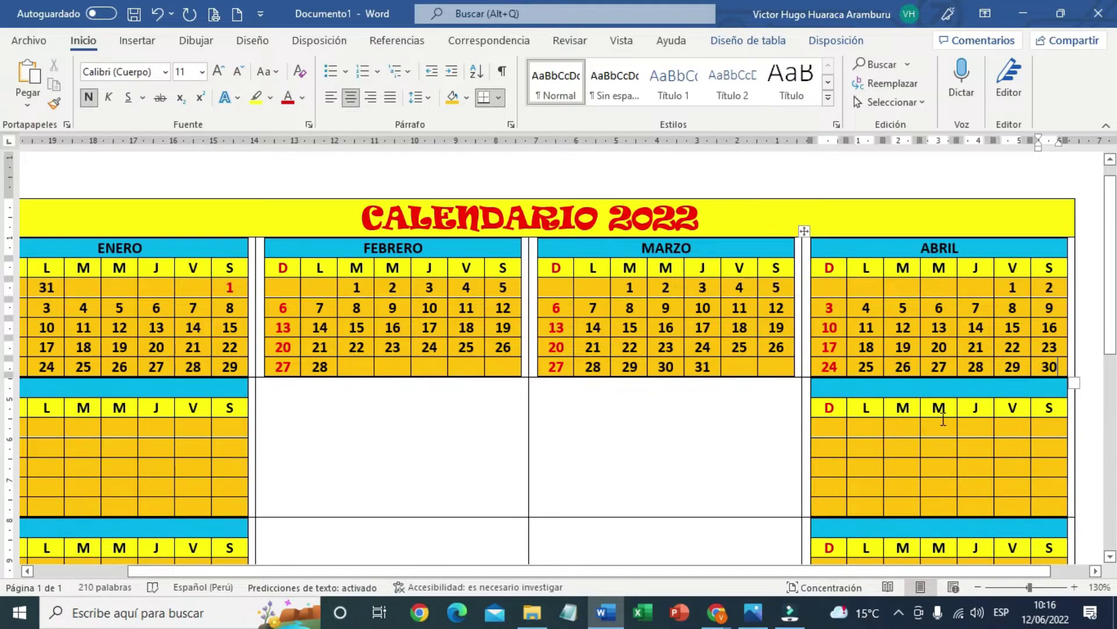
left_click(951, 387)
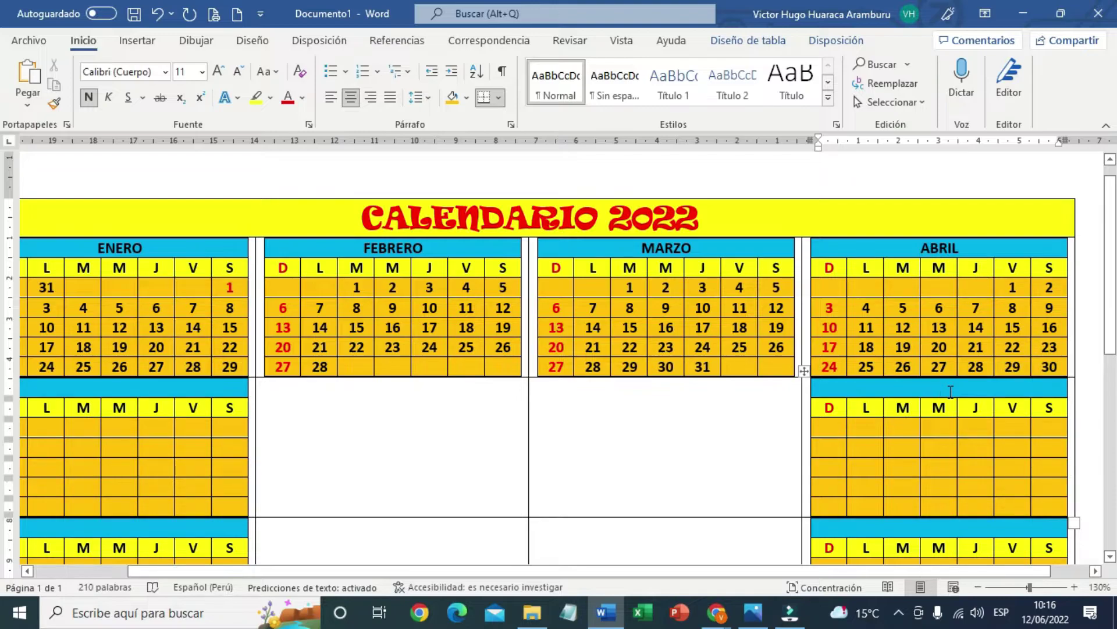
Title the table MAYO and enter May dates 1–14, undoing a mistyped run
type("MAY")
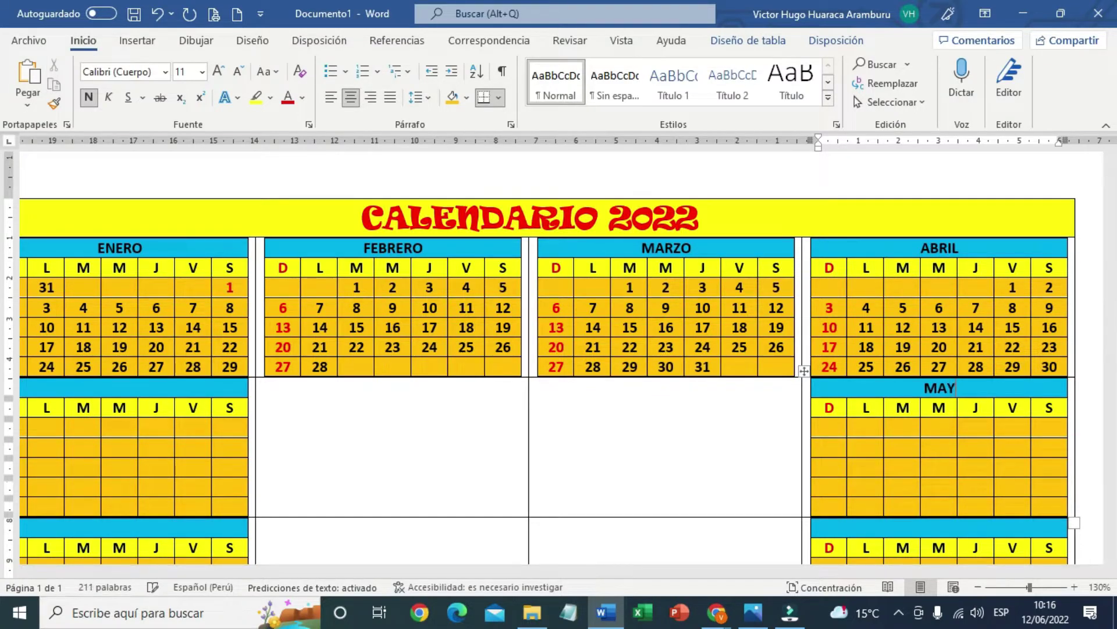
type("O")
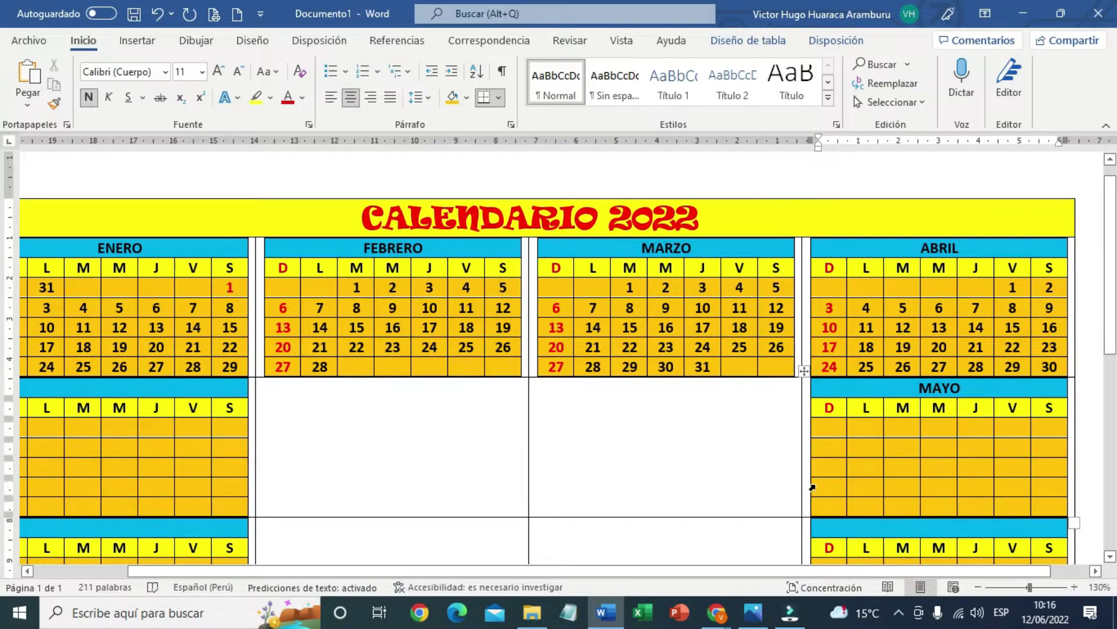
left_click(830, 432)
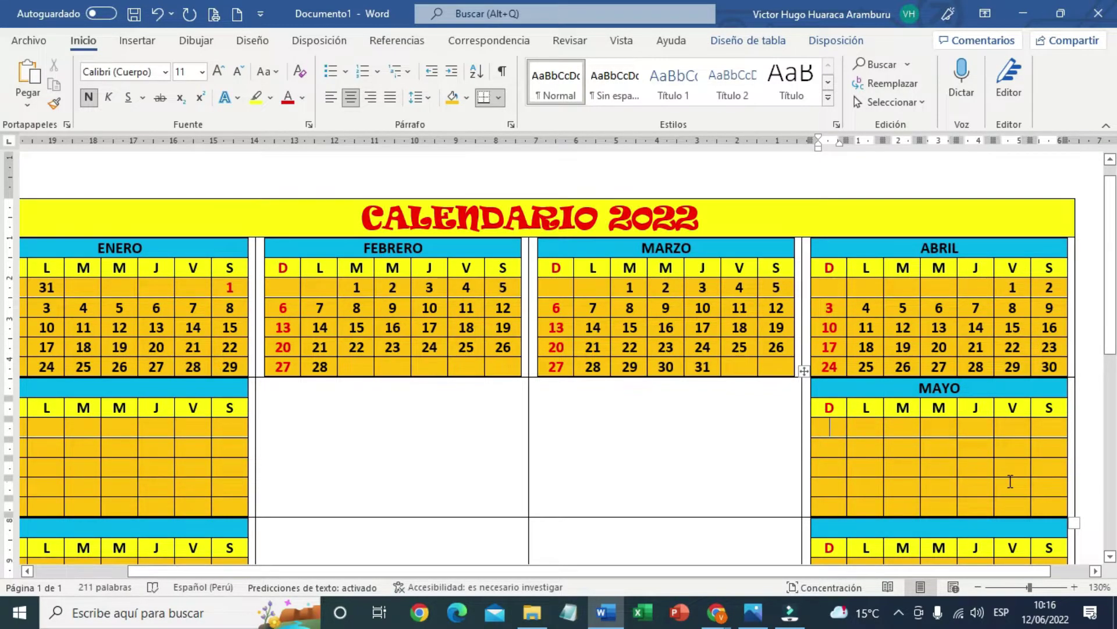
type("1")
key("Tab")
type("2")
key("Tab")
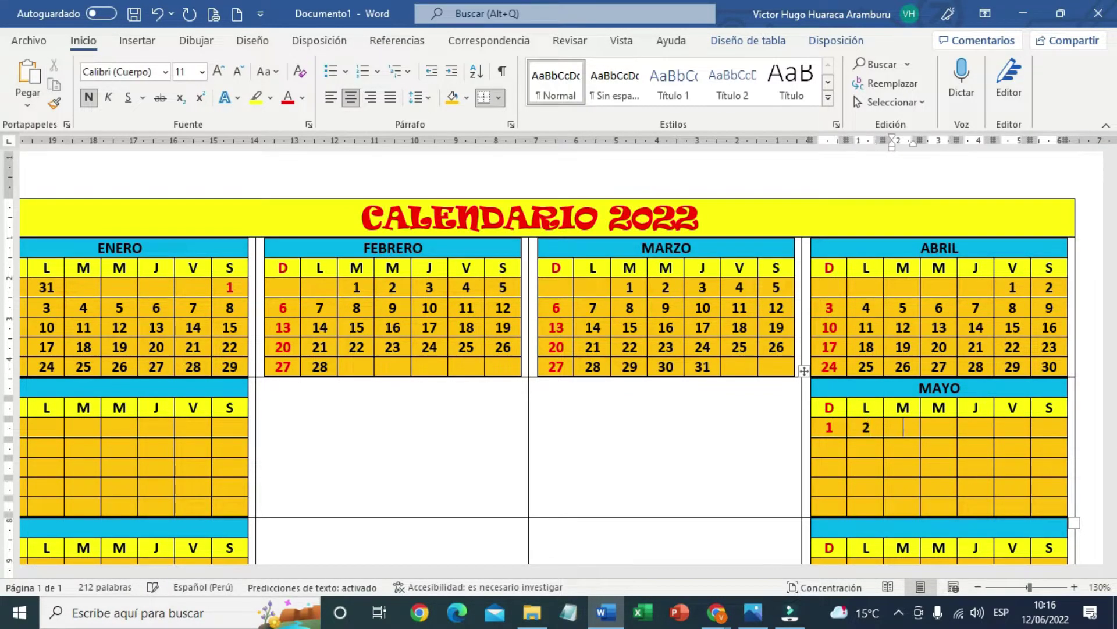
type("3")
key("Tab")
type("4")
key("Tab")
type("5\t6")
type("7")
key("Tab")
type("8")
key("Tab")
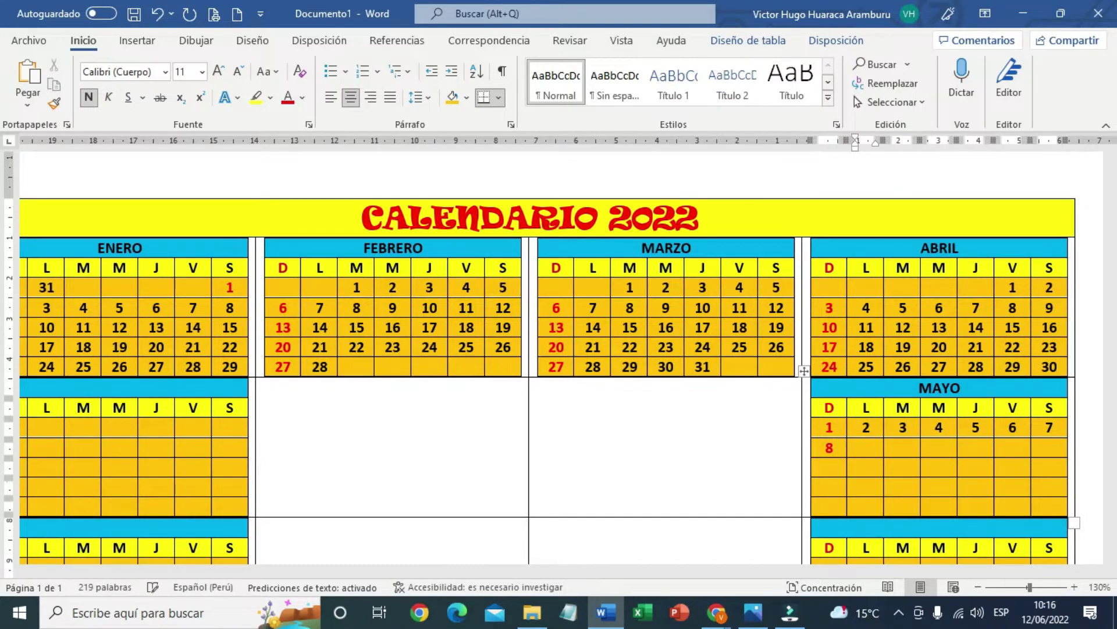
type("9")
key("Tab")
type("10\t1\t")
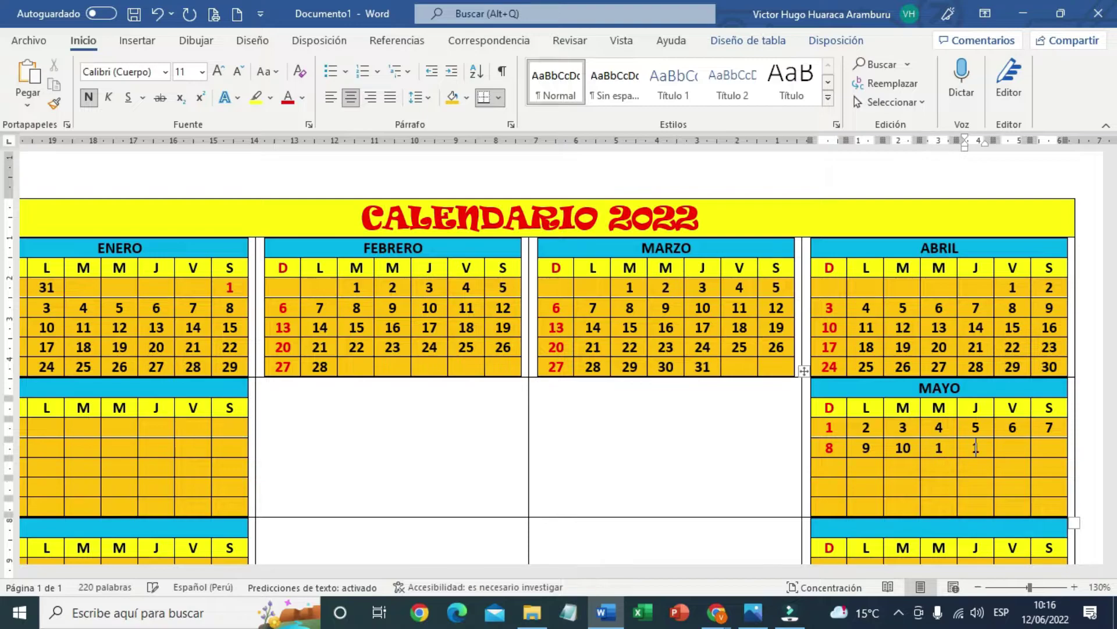
type("12\t13")
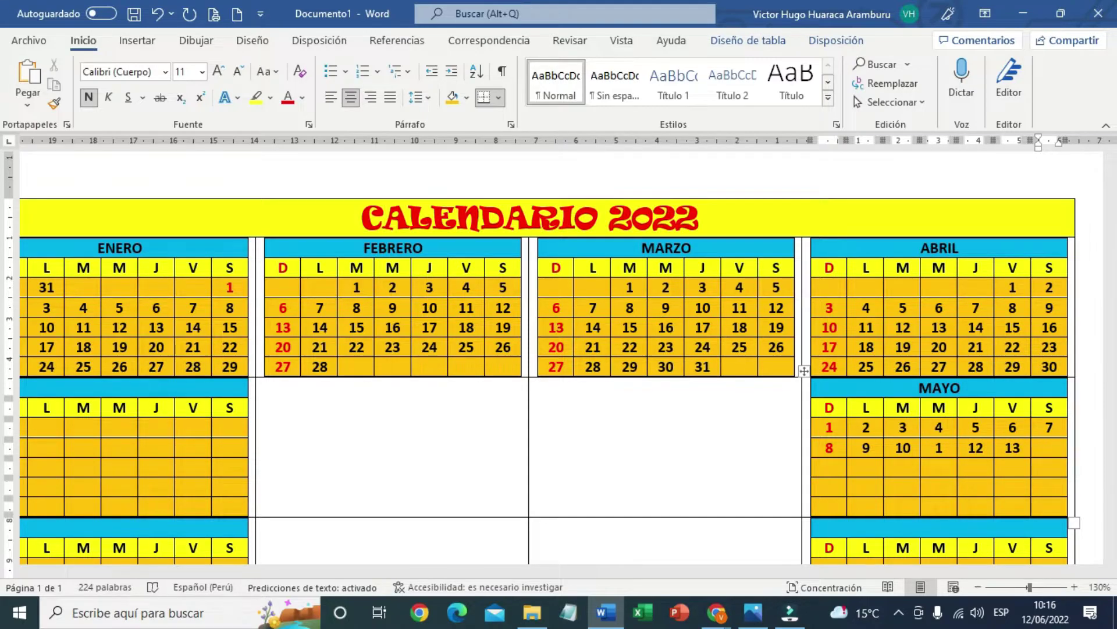
key("ctrl+z")
key("ctrl+z")
key("ctrl+z")
key("ctrl+z")
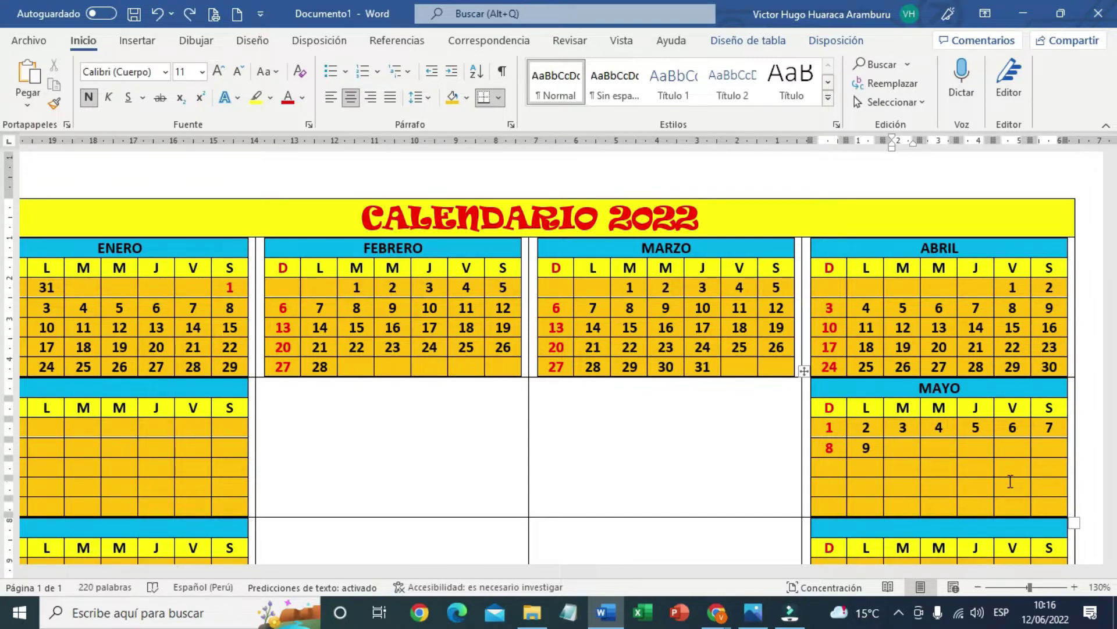
type("10")
key("Tab")
type("11")
key("Tab")
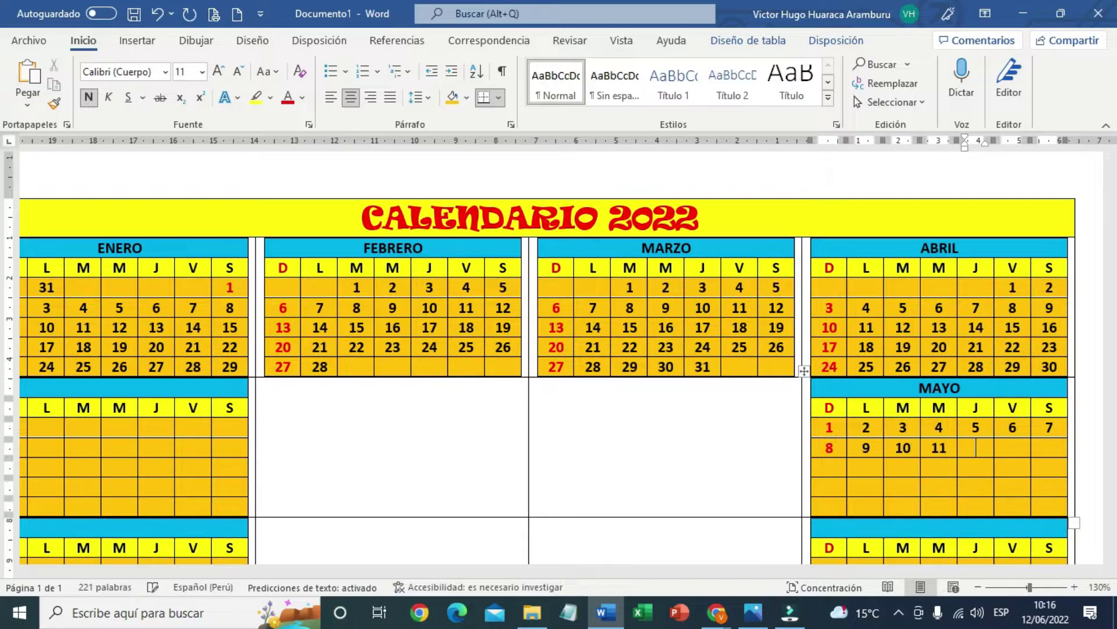
type("12")
key("Tab")
type("13")
key("Tab")
type("14")
Fill the remaining MAYO day cells with dates 15–31
key("Tab")
type("1")
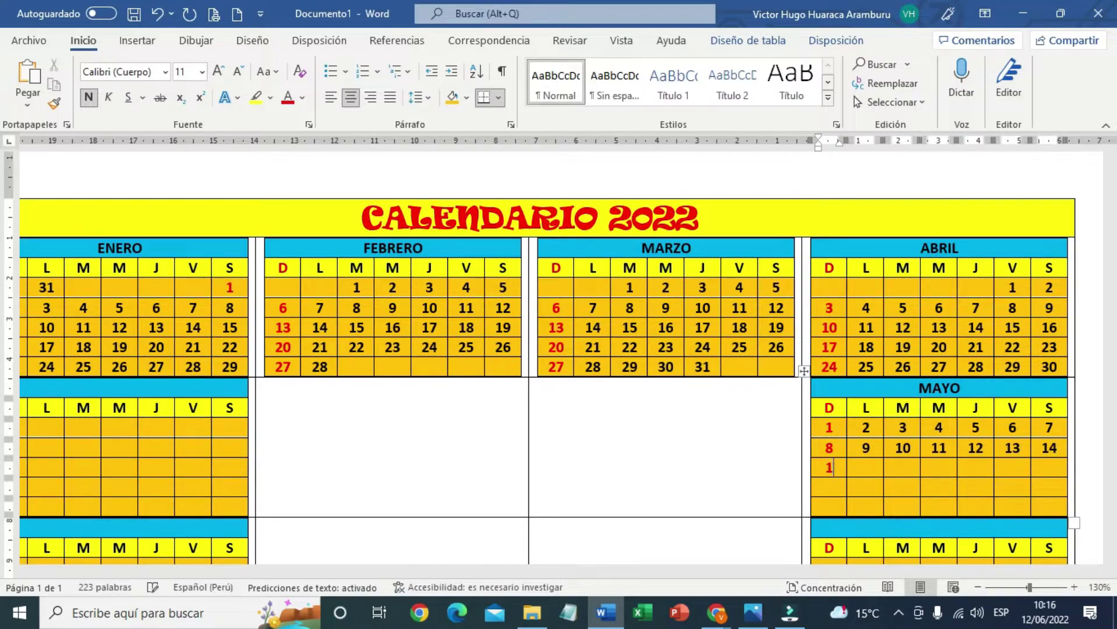
type("5")
key("Tab")
type("16")
key("Tab")
type("17")
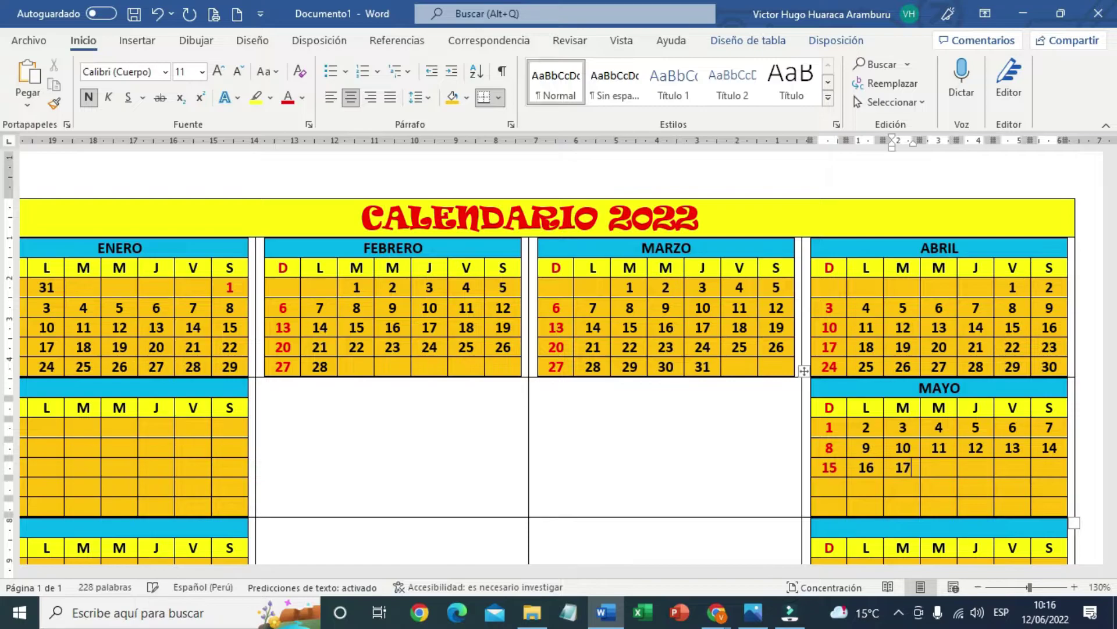
key("Tab")
type("18")
key("Tab")
type("19")
key("Tab")
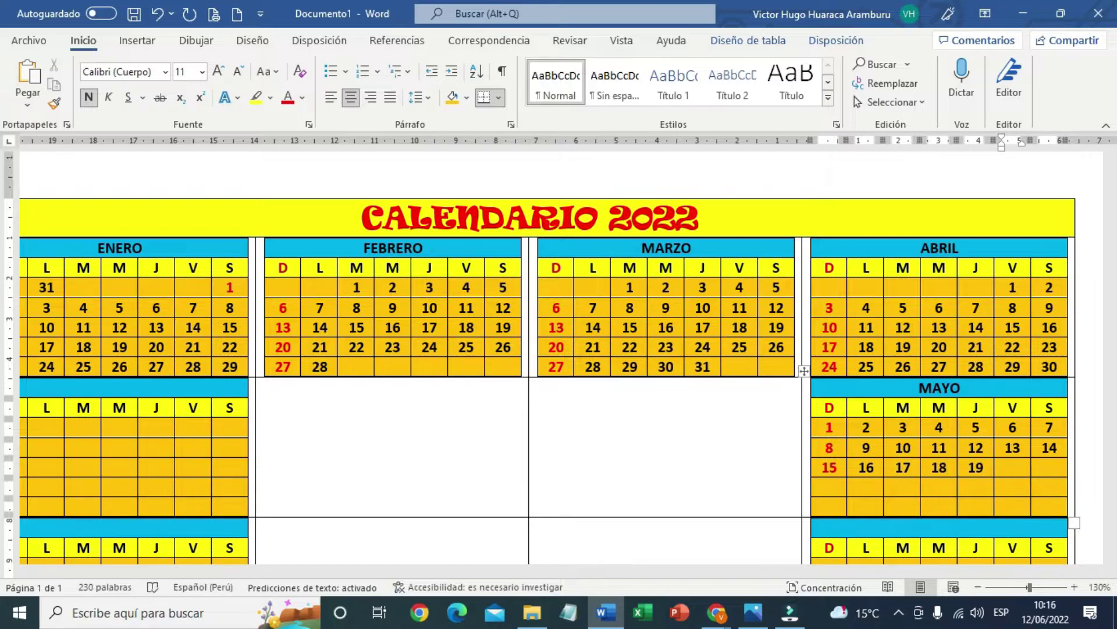
type("20")
key("Tab")
type("1")
key("Tab")
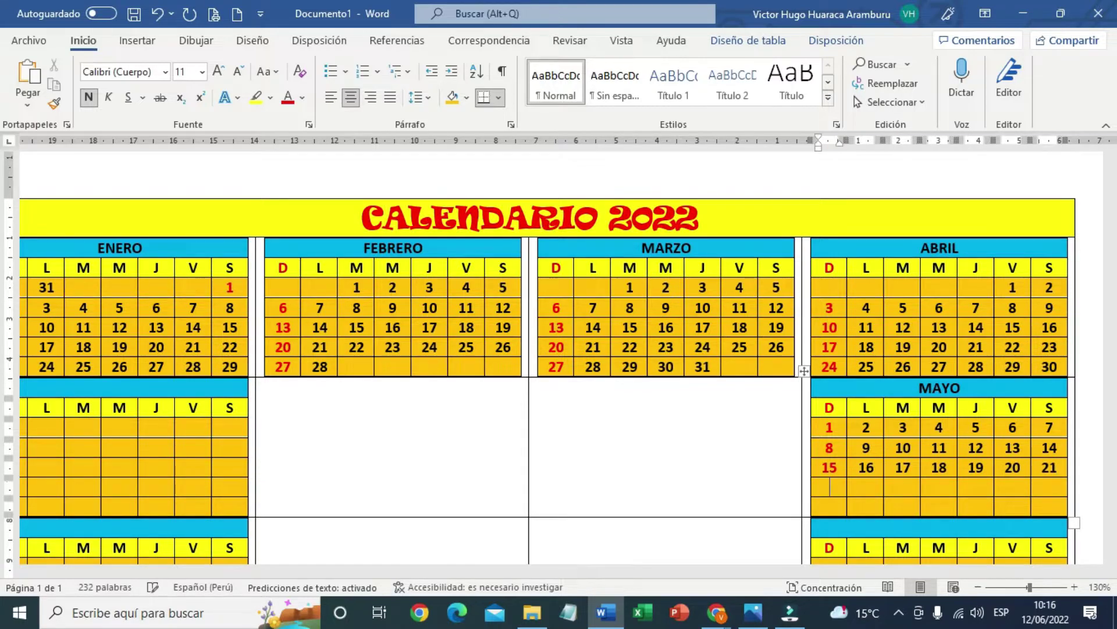
type("22")
key("Tab")
type("23")
key("Tab")
type("24")
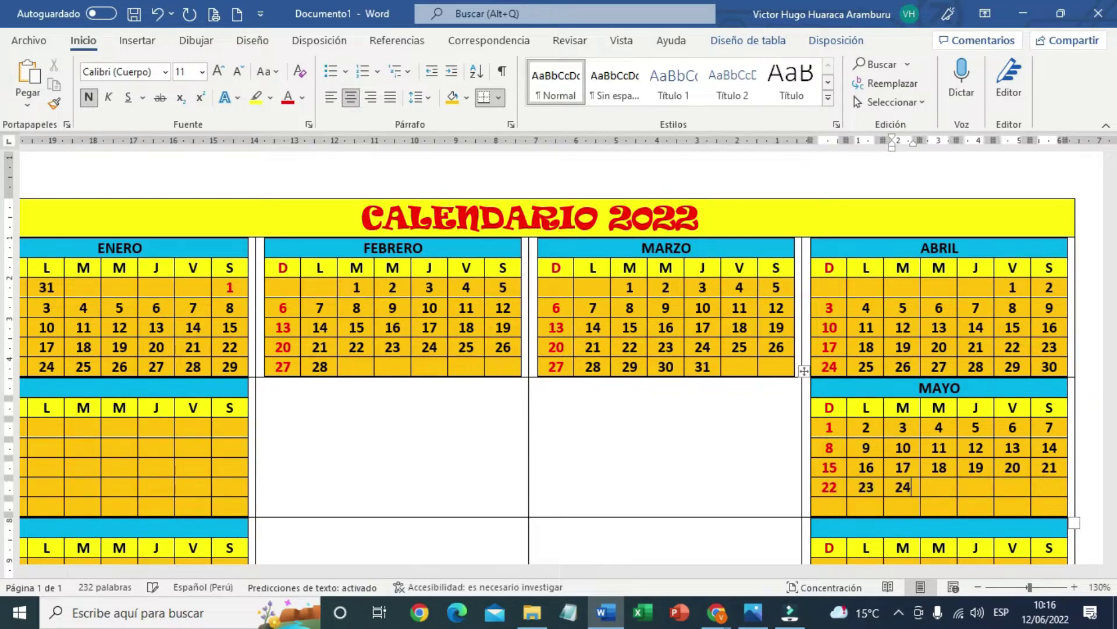
type("\t25")
key("Tab")
type("26")
key("Tab")
type("2")
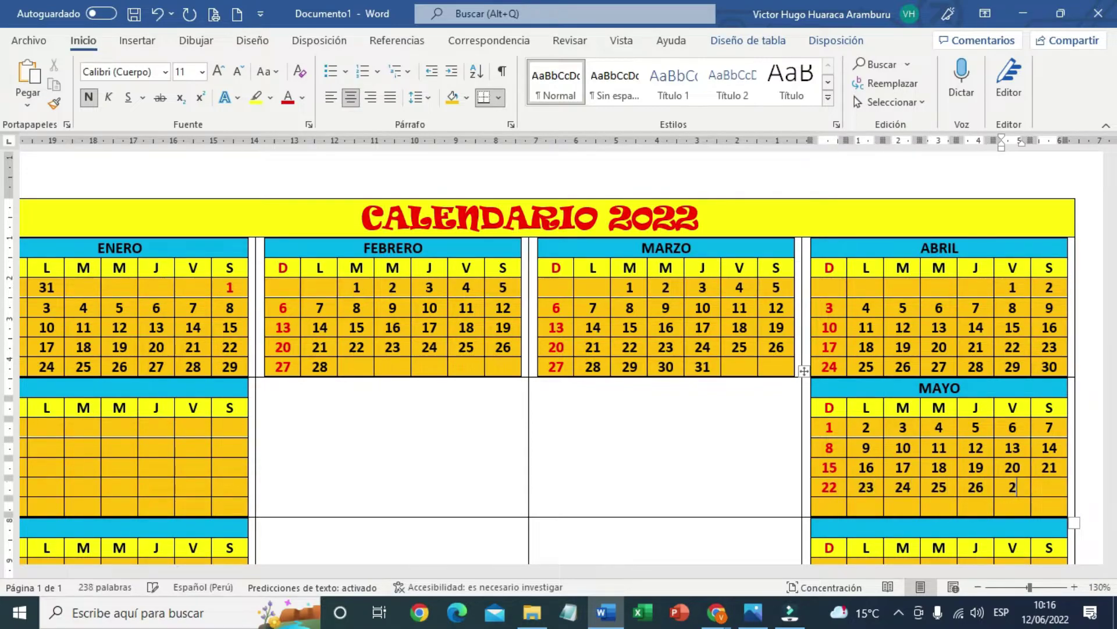
type("7")
key("Tab")
type("28")
key("Tab")
type("29")
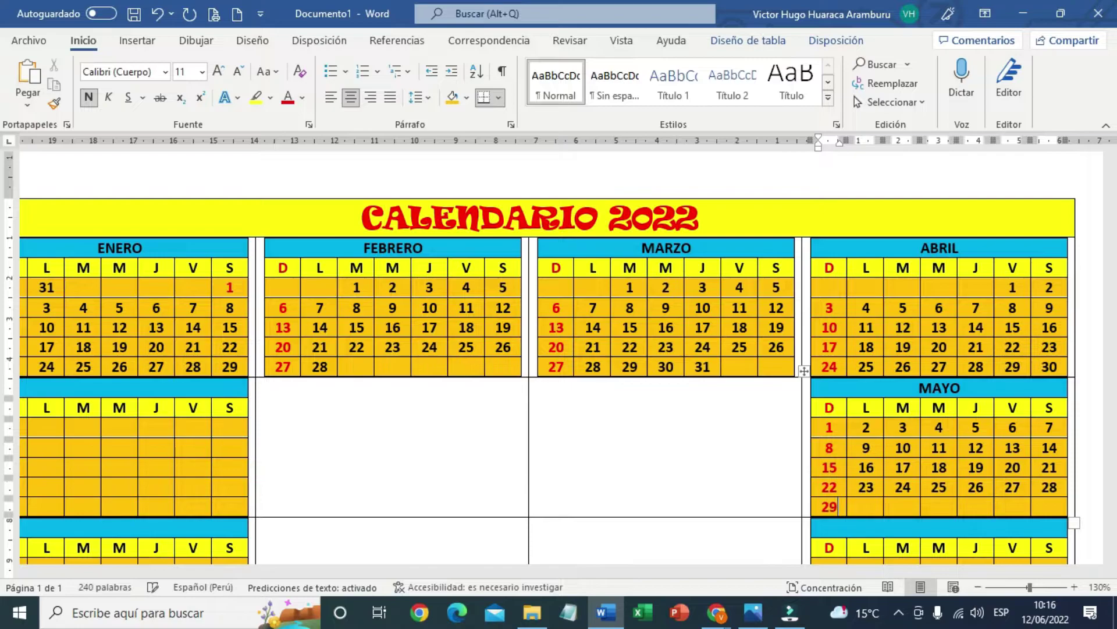
key("Tab")
type("30")
key("Tab")
type("31")
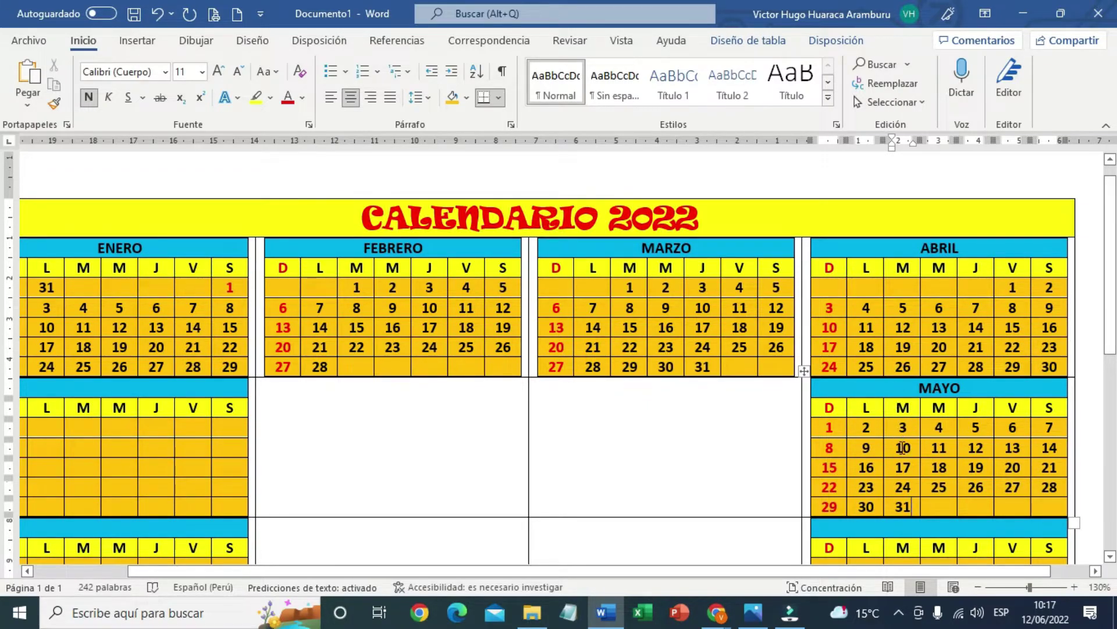
Title the next month table JUNIO and open the taskbar calendar to check June
scroll(902, 439, "down", 1)
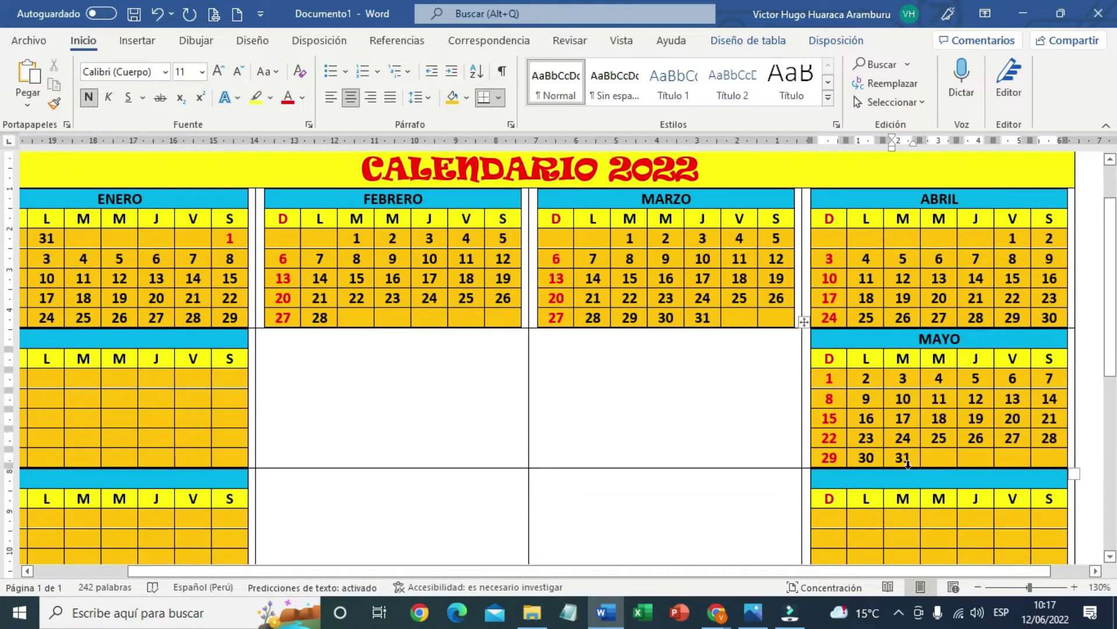
left_click(941, 482)
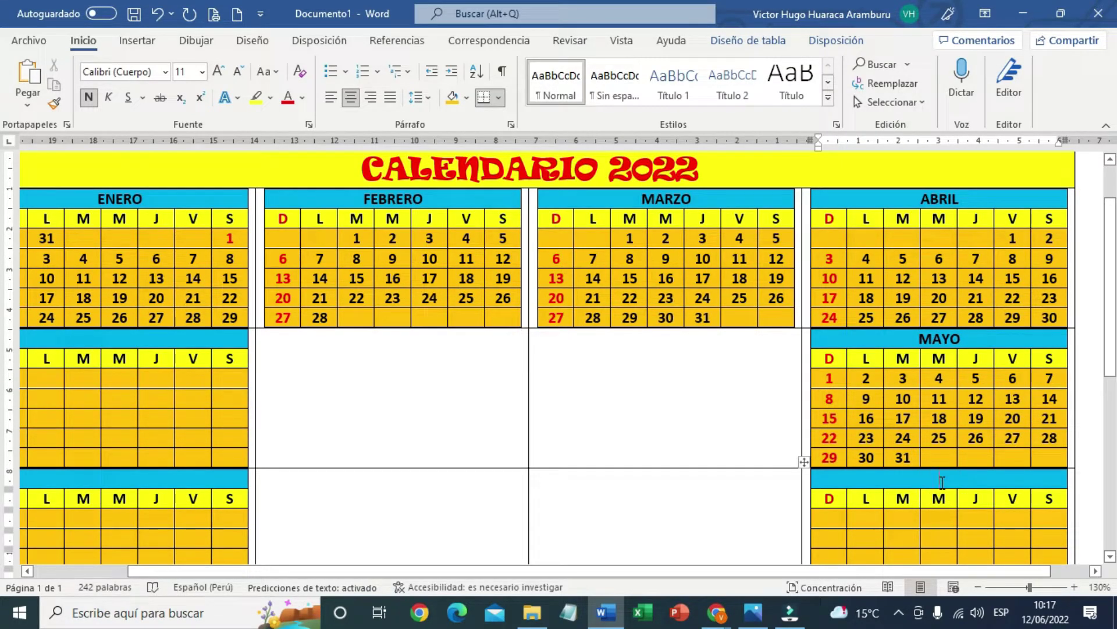
type("jUNIO")
left_click(1046, 611)
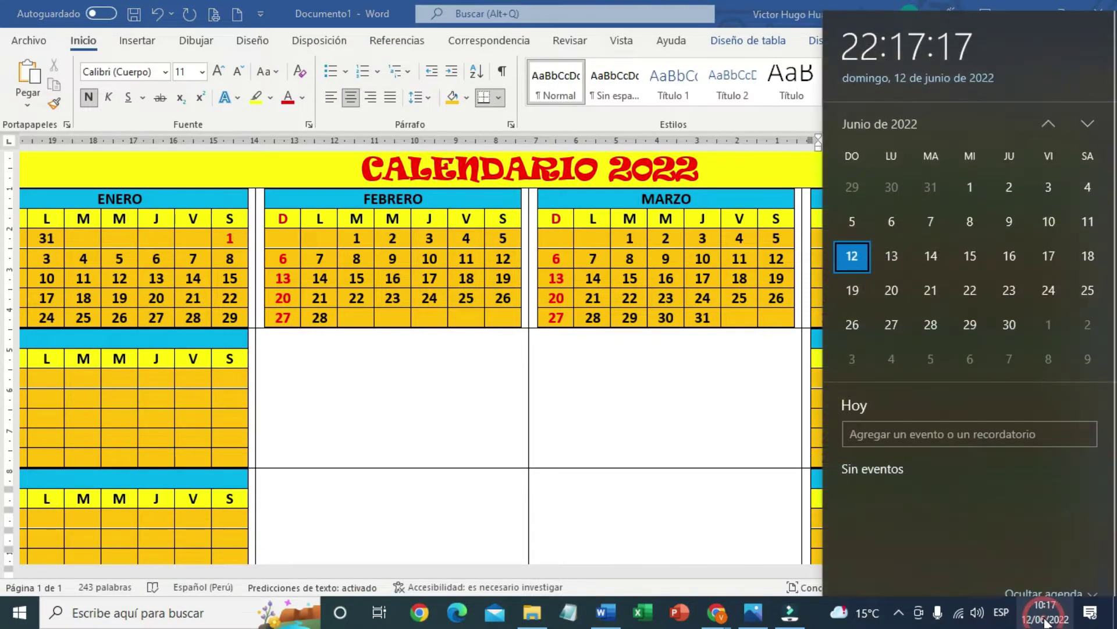
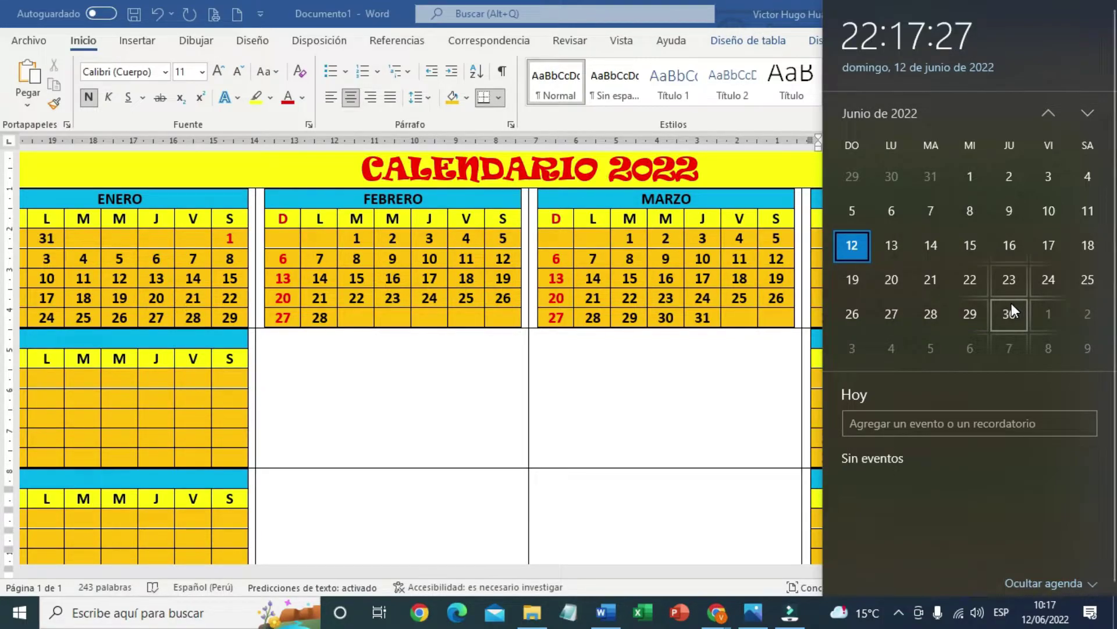
Type June's dates 1 to 12 into JUNIO, starting in the Wednesday cell
left_click(739, 391)
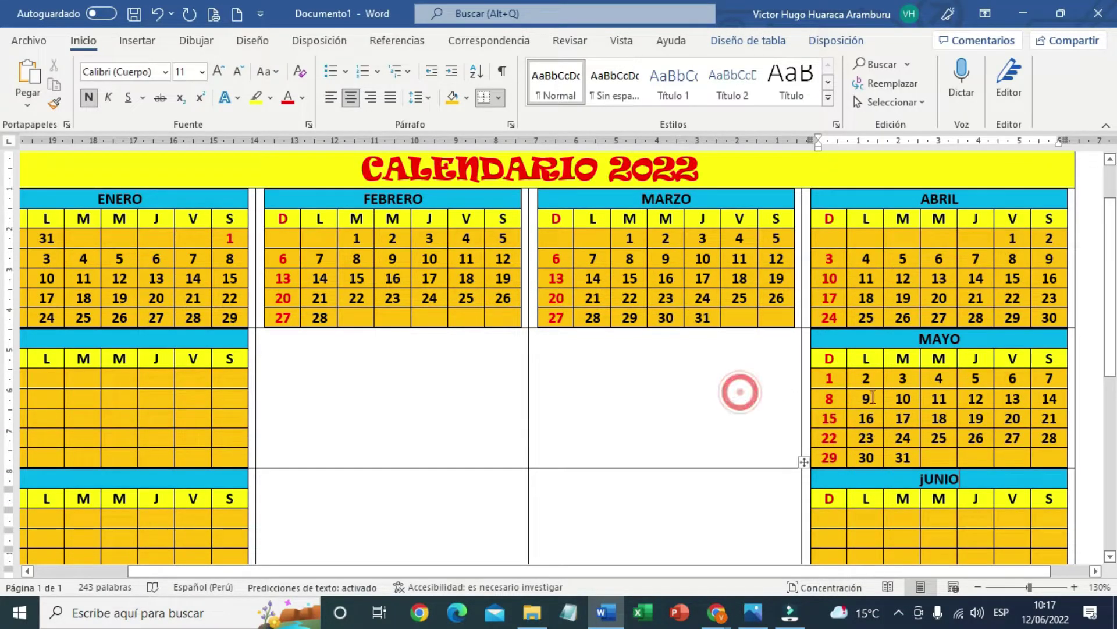
left_click(944, 522)
scroll(944, 522, "down", 2)
scroll(942, 522, "down", 2)
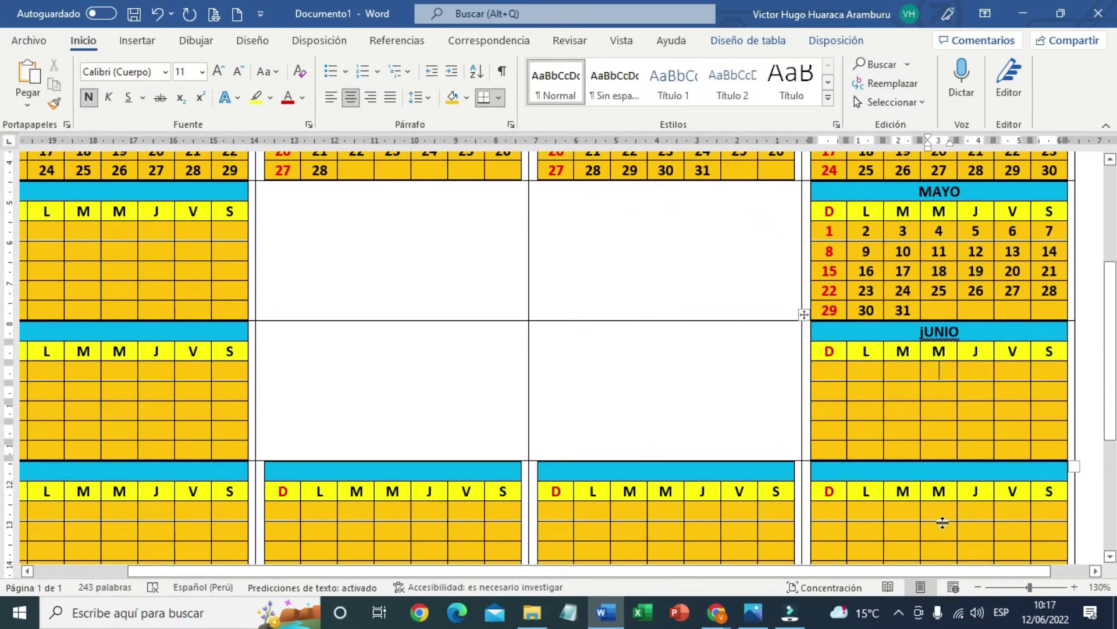
type("1")
key("Tab")
type("2")
key("Tab")
type("3")
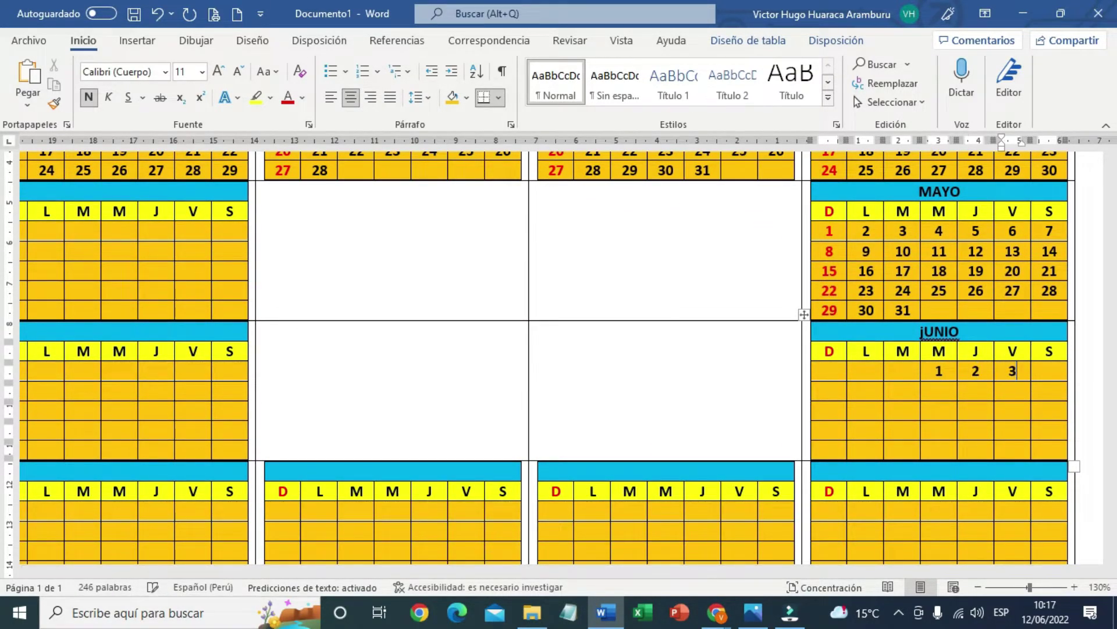
key("Tab")
type("4")
key("Tab")
type("5")
key("Tab")
type("6\t7")
key("Tab")
type("8")
key("Tab")
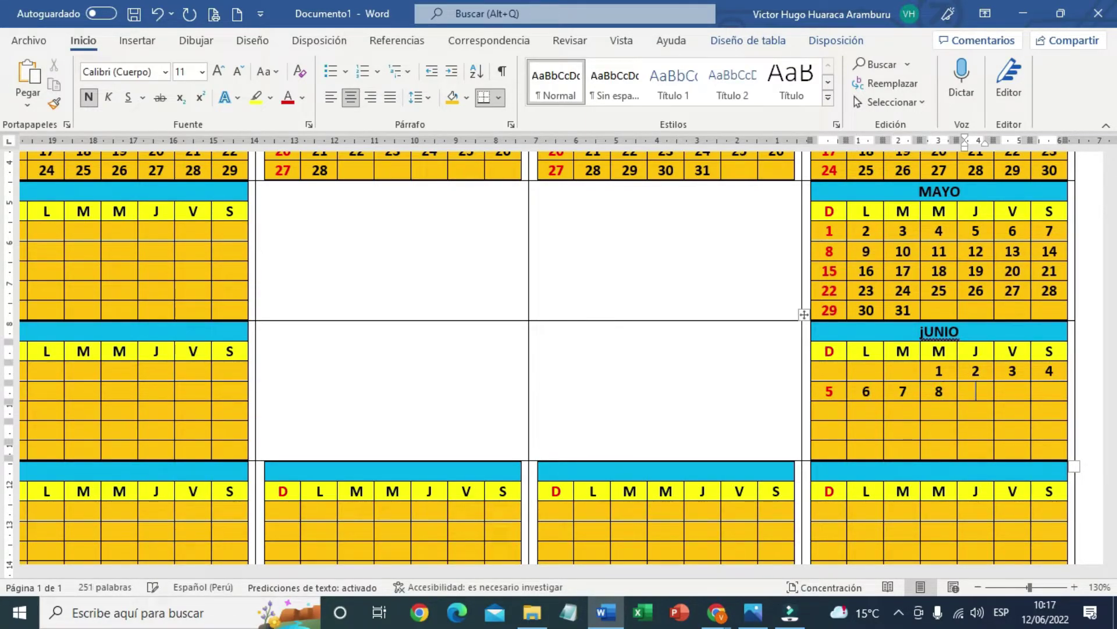
type("9")
key("Tab")
type("10")
key("Tab")
type("11")
key("Tab")
type("12")
key("Tab")
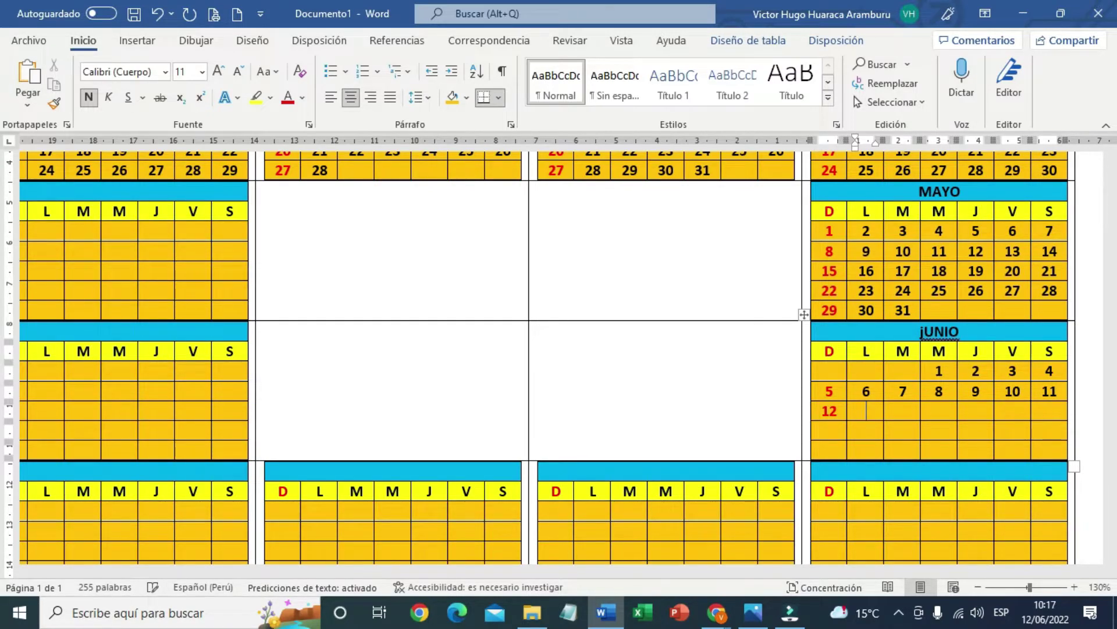
Finish JUNIO with dates 13 through 30, ending under Thursday
type("13\t14\t15\t16")
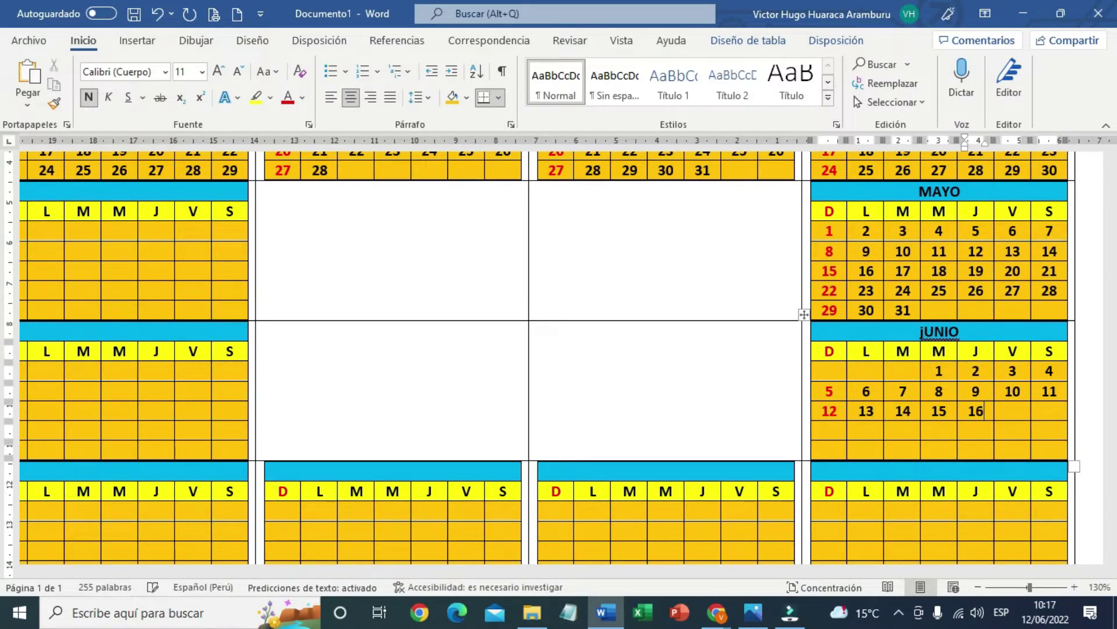
key("Tab")
type("17")
key("Tab")
type("18")
key("Tab")
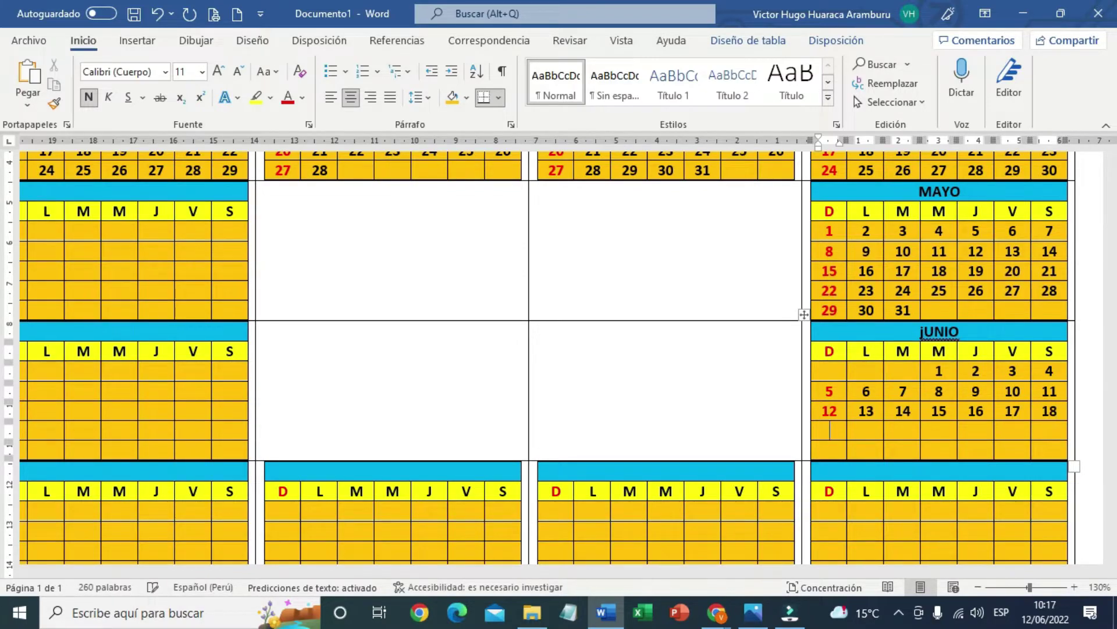
type("19")
key("Tab")
type("20\t2")
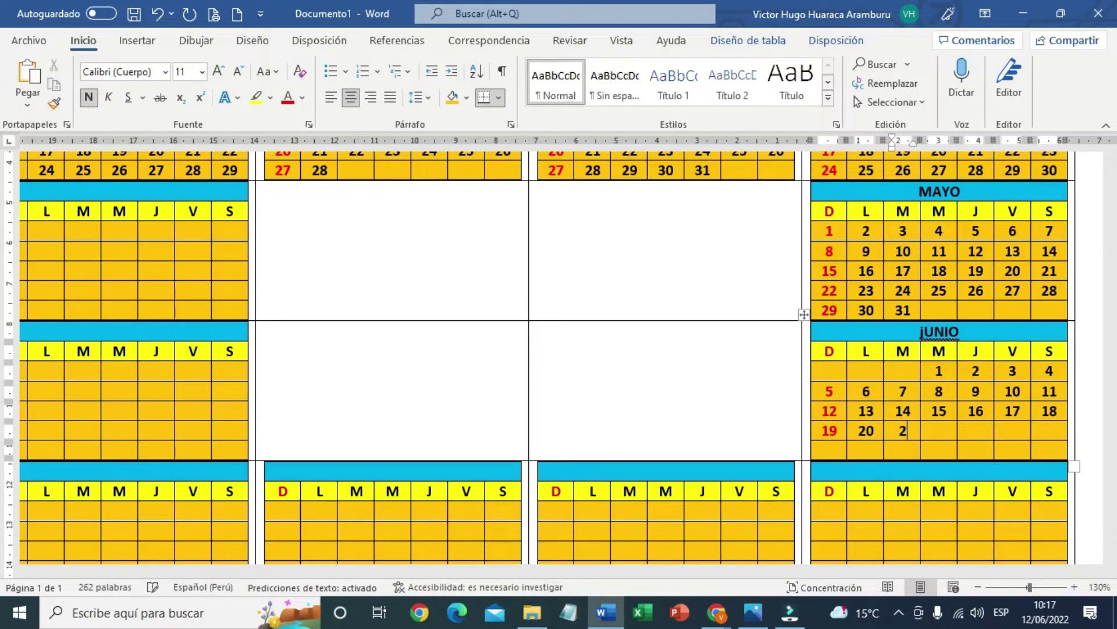
type("1\t22\t23")
key("Tab")
type("24")
key("Tab")
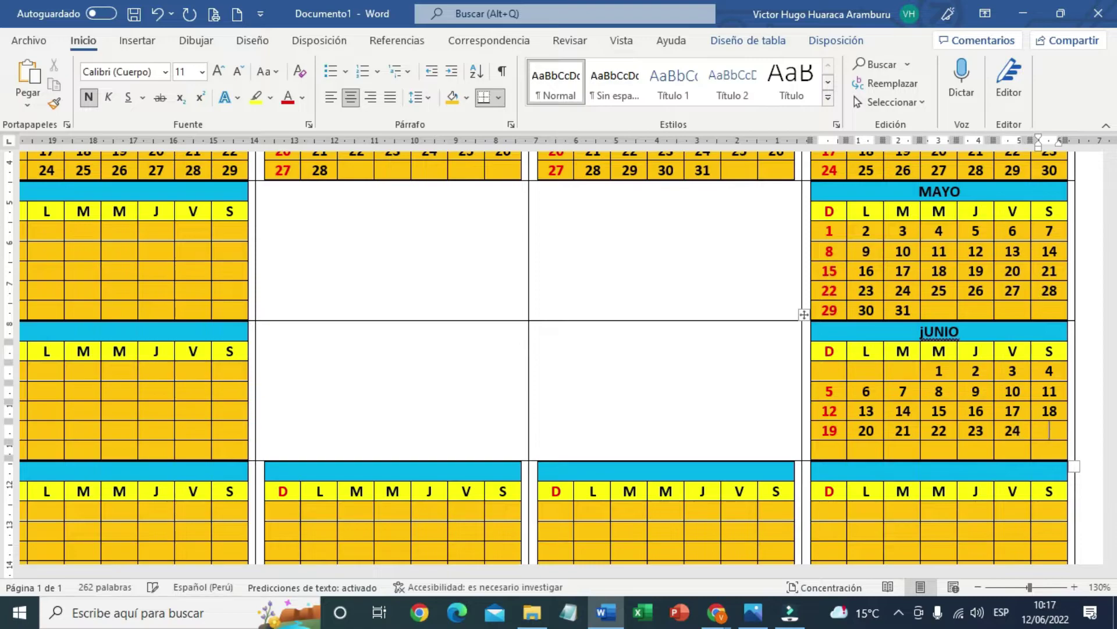
type("25\t26")
key("Tab")
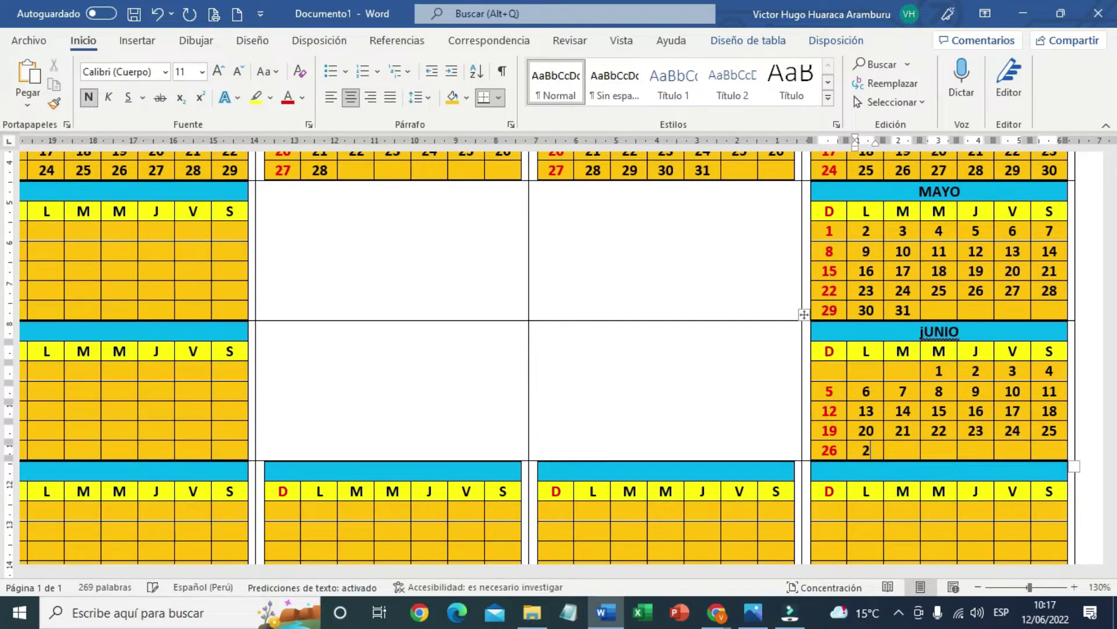
type("7")
key("Tab")
type("28")
key("Tab")
type("29")
key("Tab")
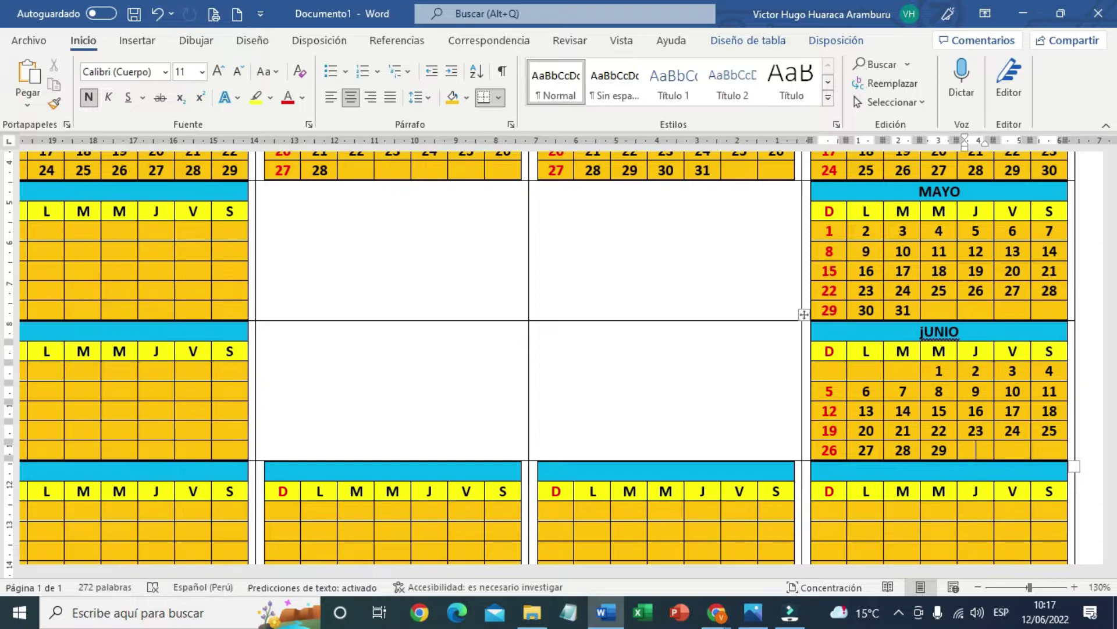
type("30")
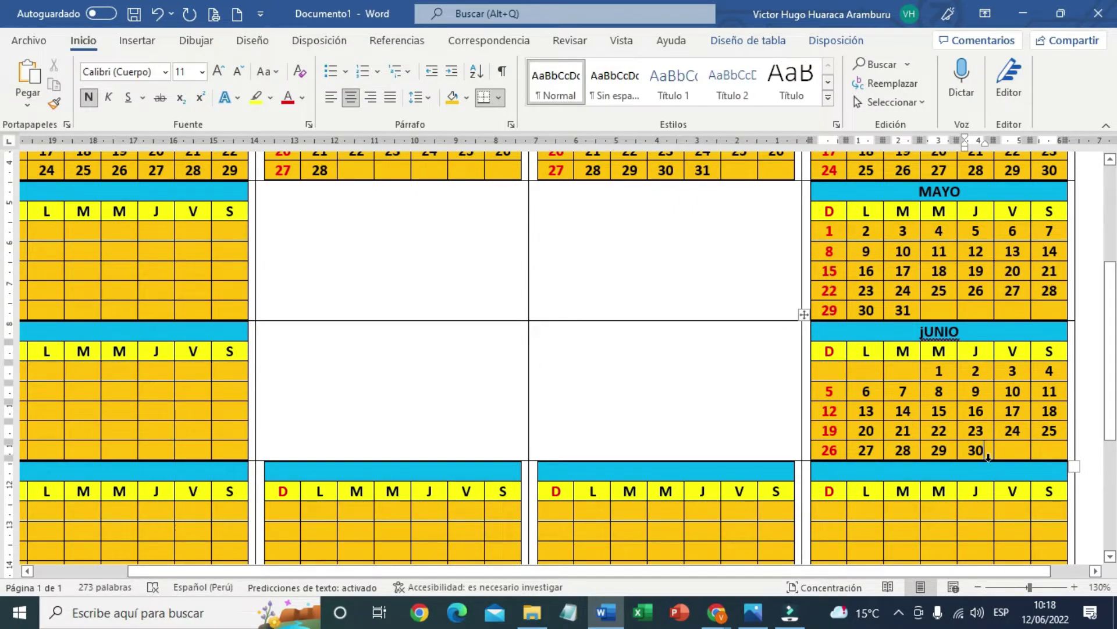
scroll(978, 454, "down", 1)
Type JULIO in the blue header cell below JUNIO and check July 2022 in the taskbar calendar
left_click(944, 429)
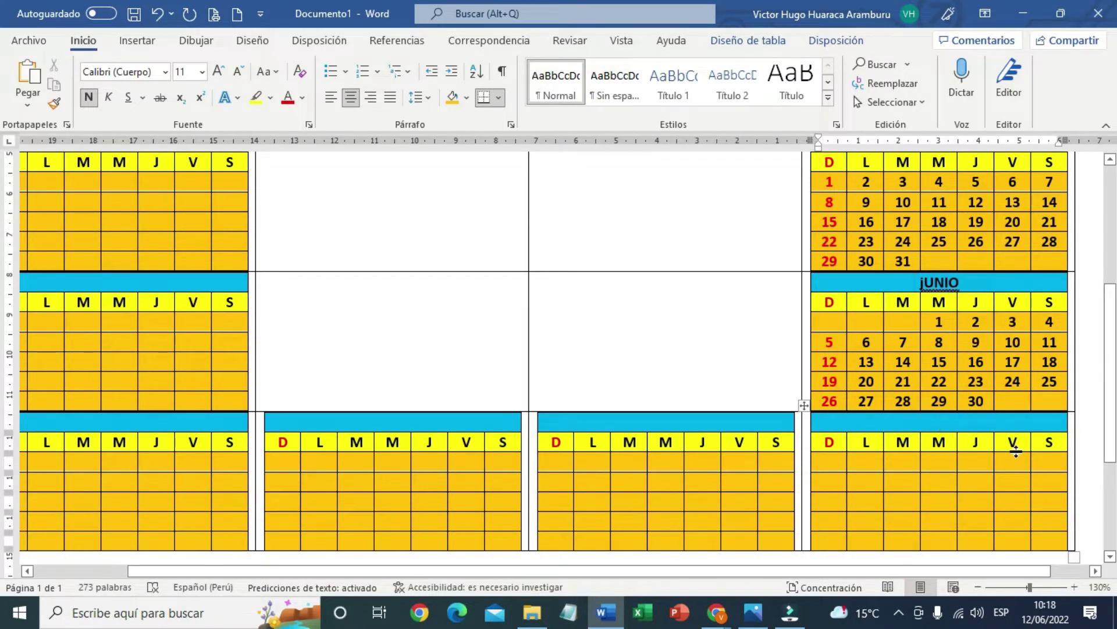
type("J")
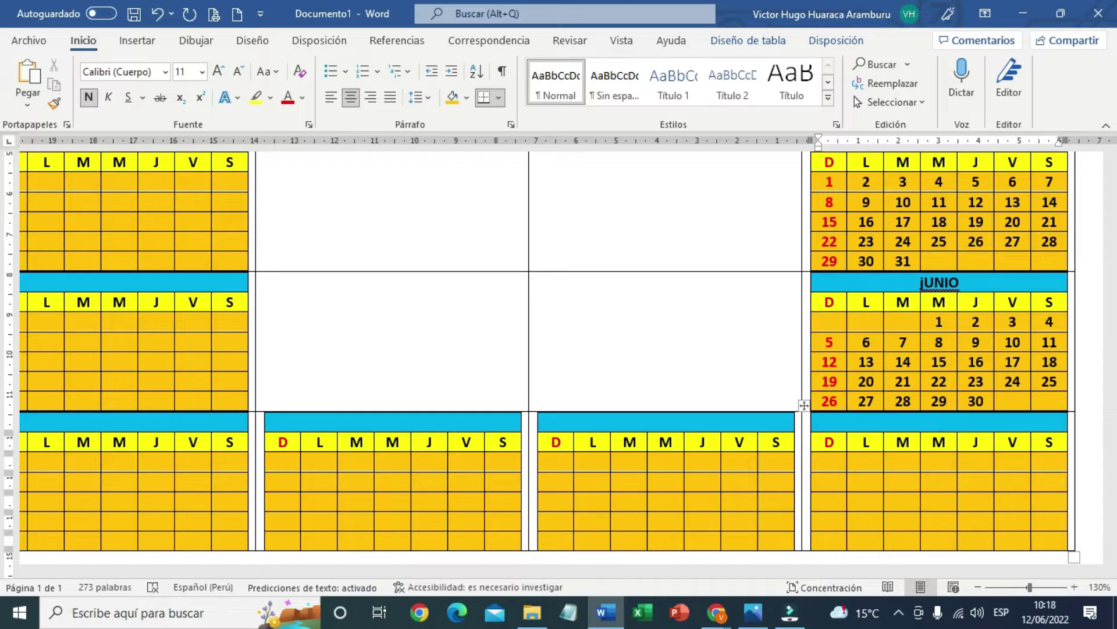
type("JULIO")
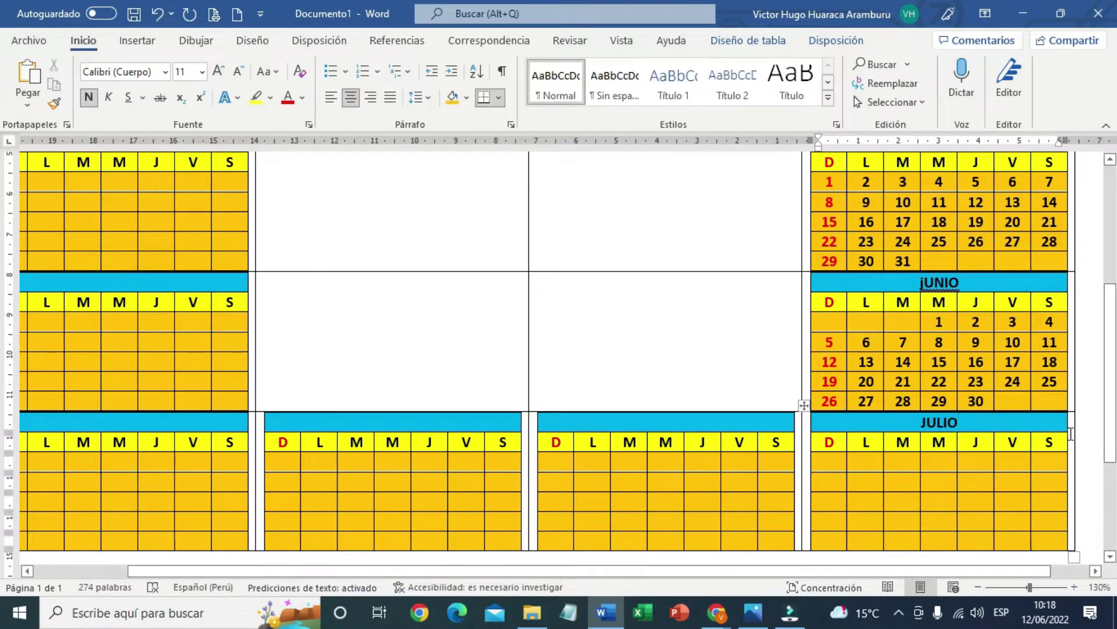
left_click(1045, 610)
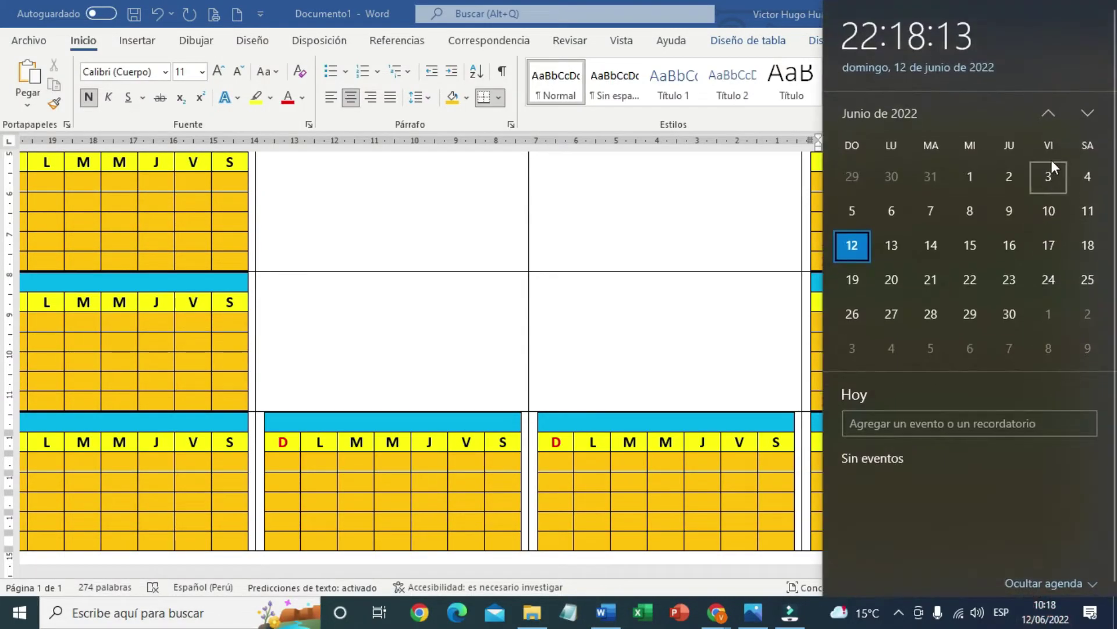
left_click(1094, 114)
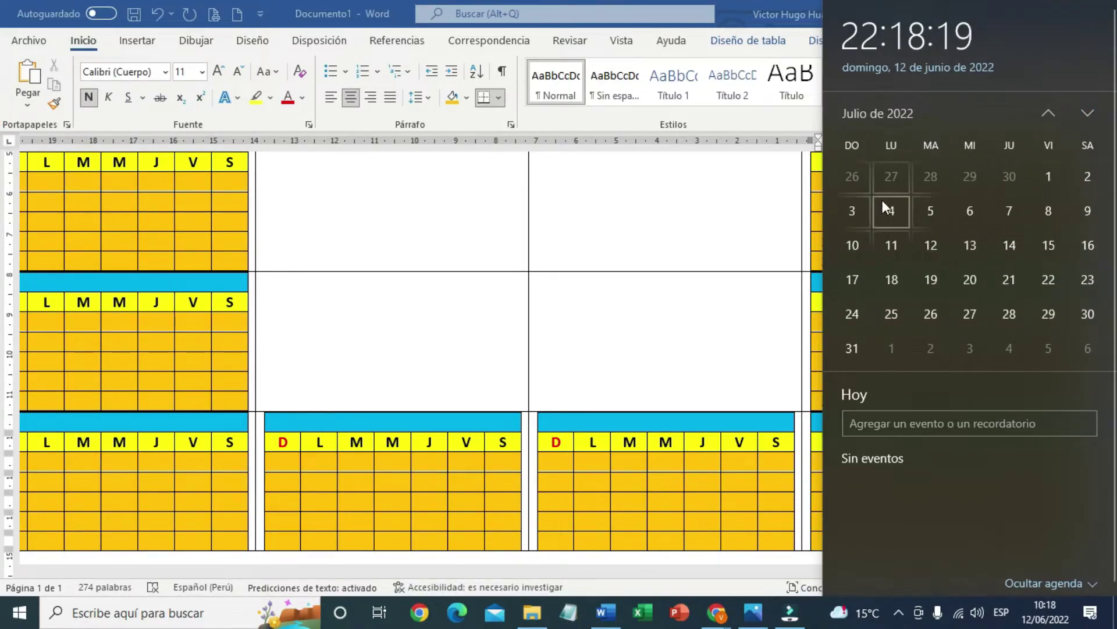
left_click(760, 319)
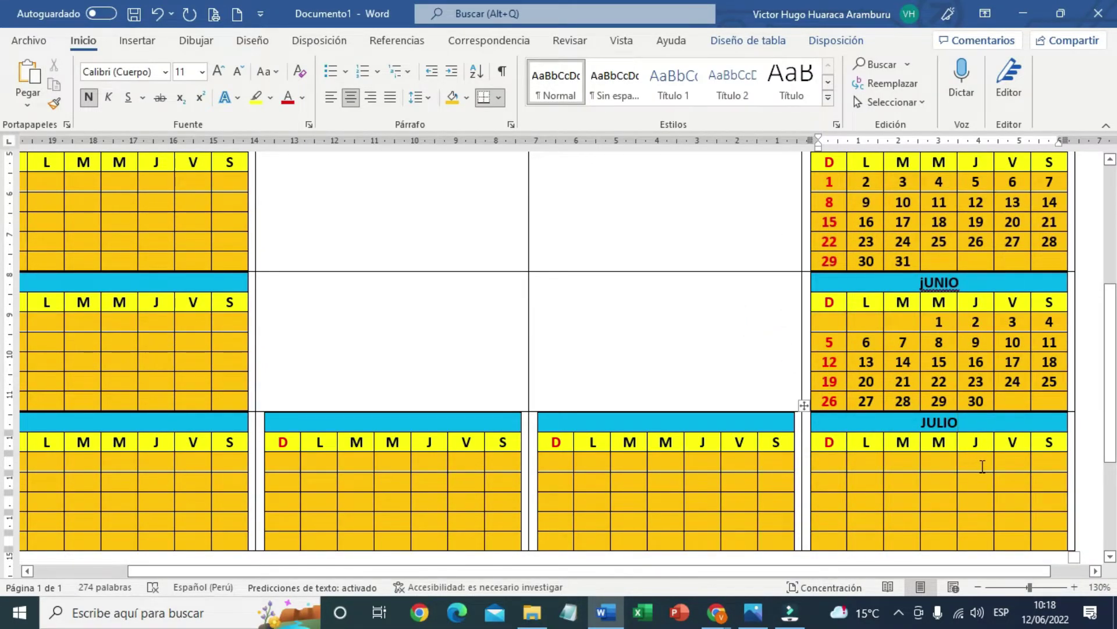
Copy April's date cells and paste them over JULIO's cells with Overwrite Cells
scroll(1012, 458, "up", 3)
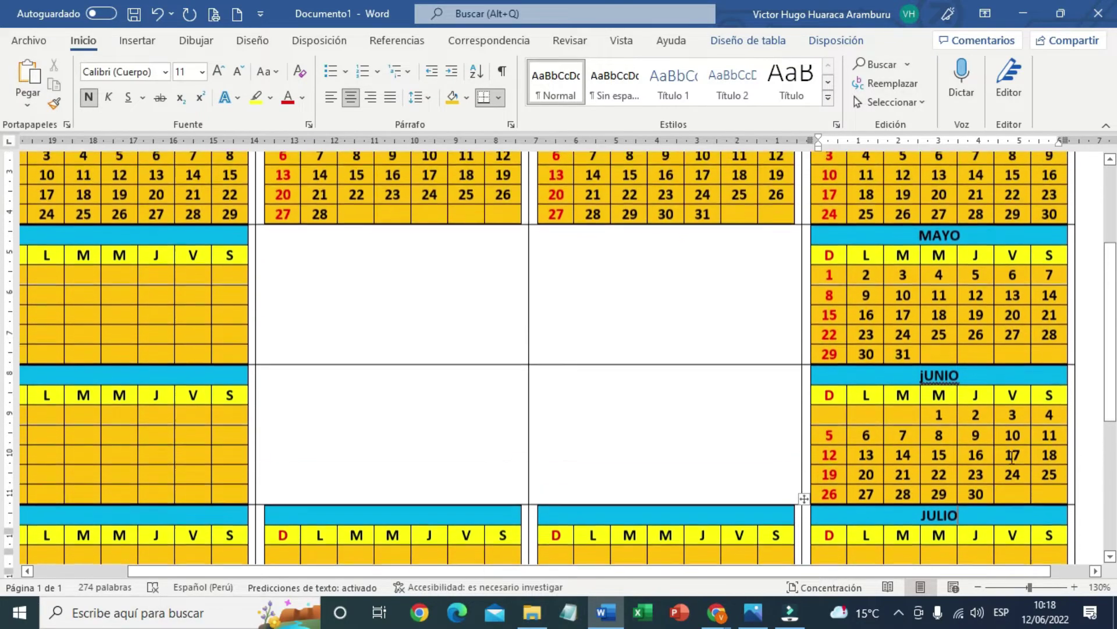
scroll(1012, 349, "up", 3)
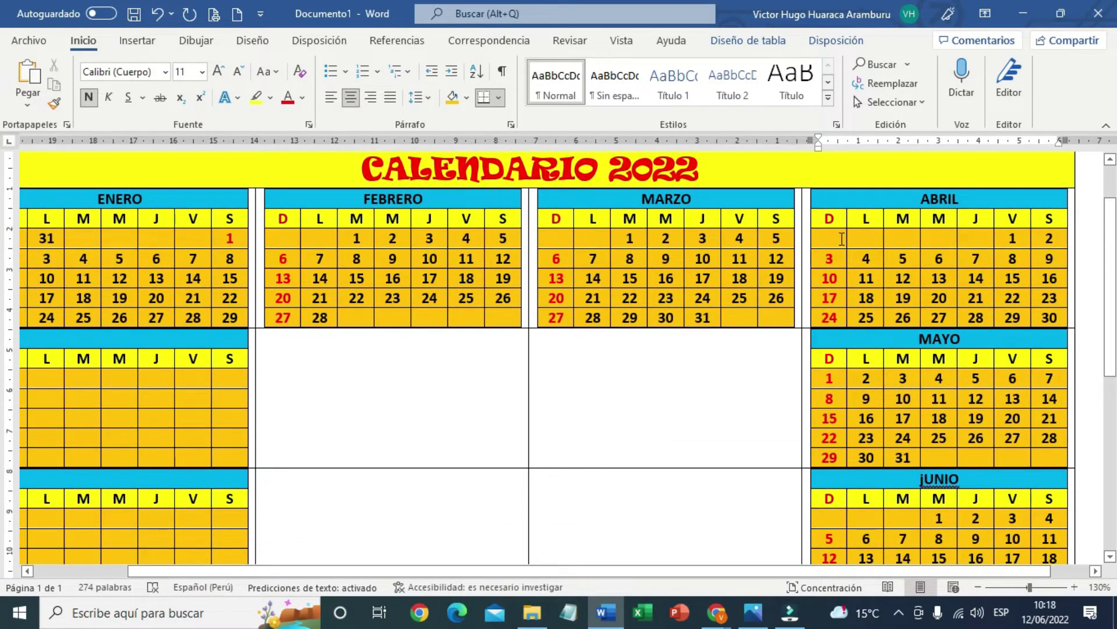
left_click_drag(830, 238, 1050, 320)
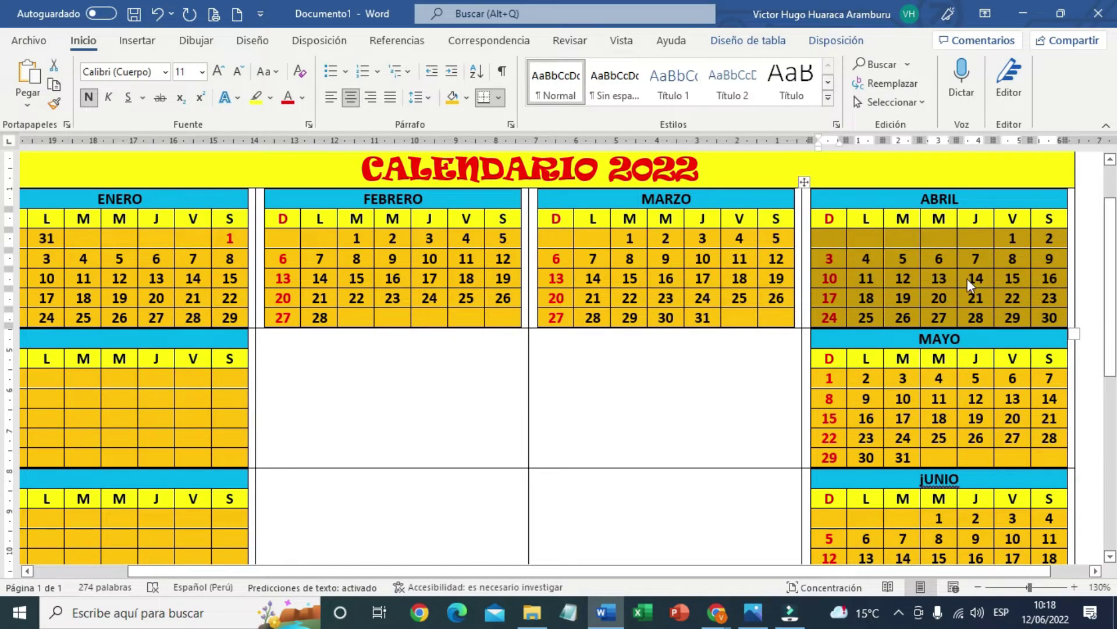
scroll(936, 410, "down", 2)
scroll(936, 425, "down", 3)
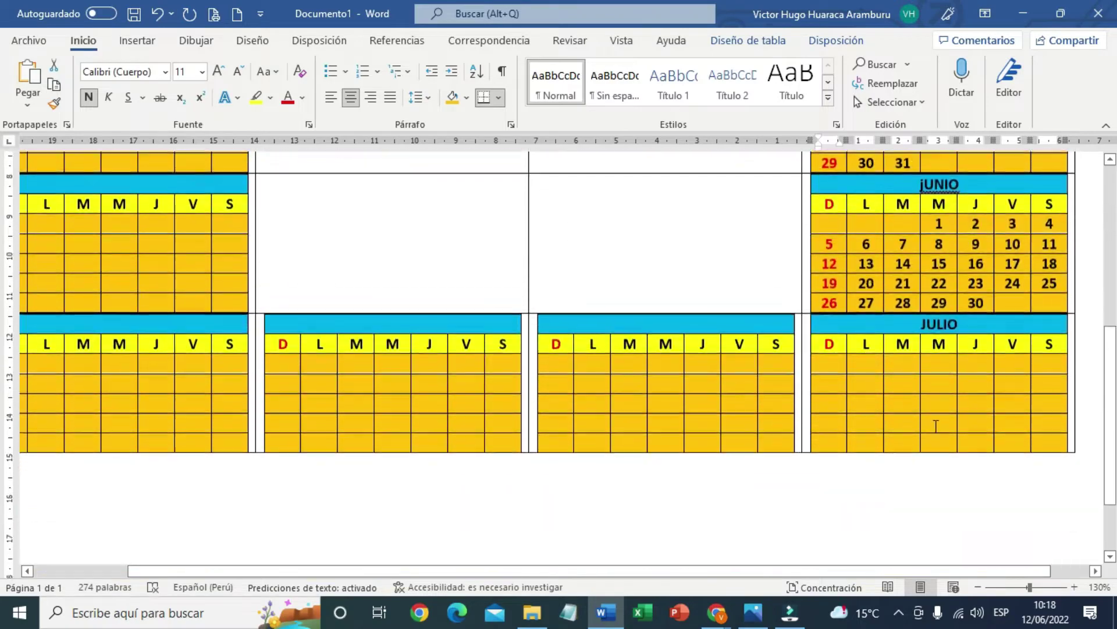
right_click(830, 363)
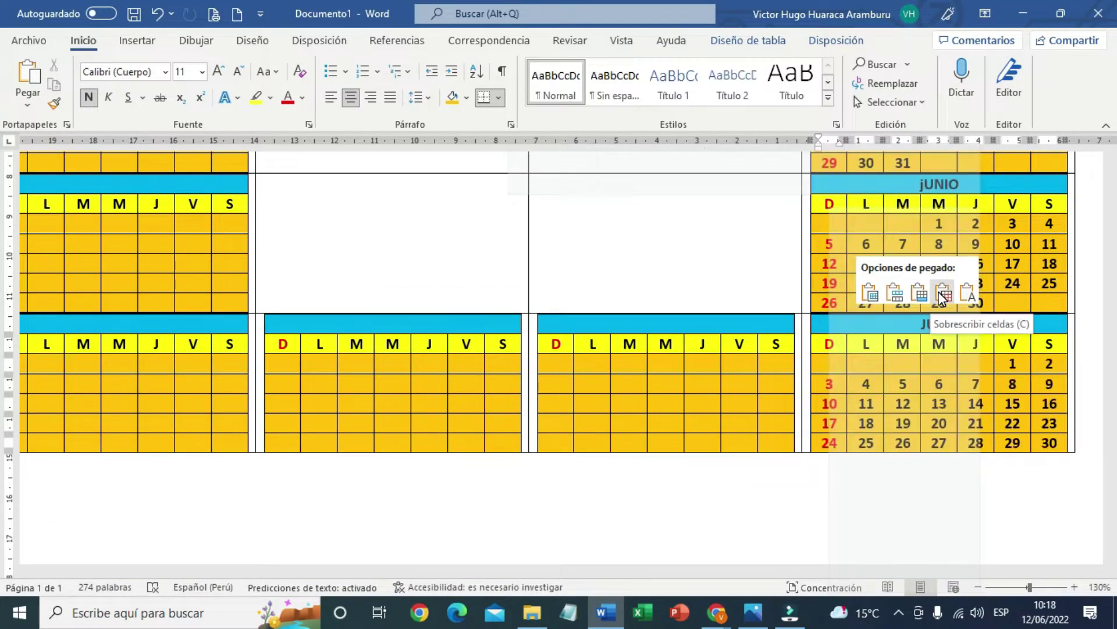
left_click(942, 297)
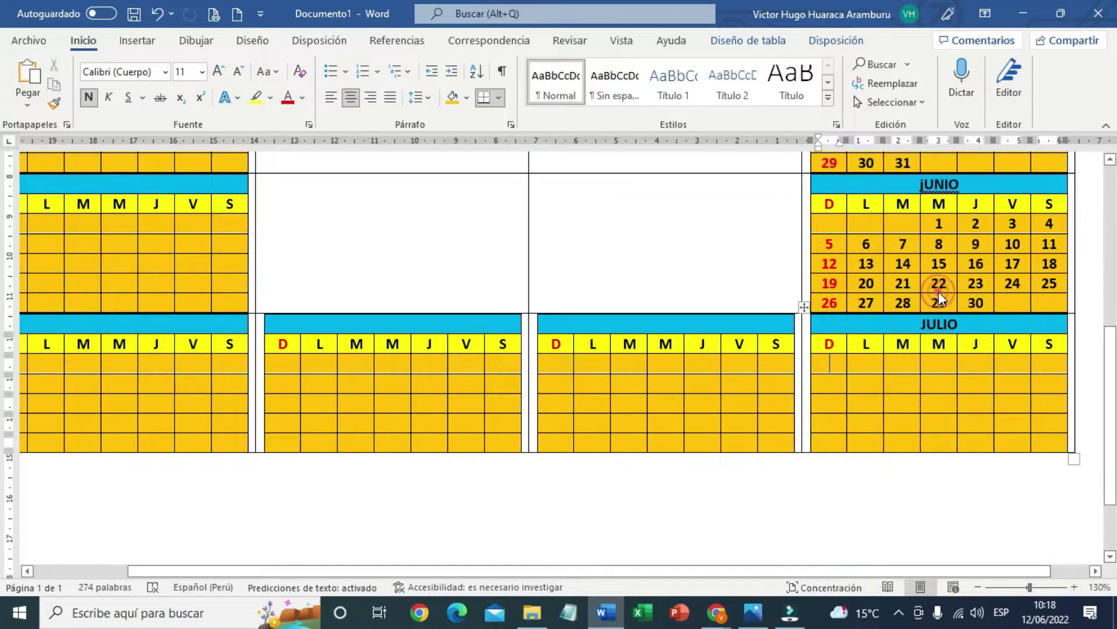
scroll(952, 419, "up", 3)
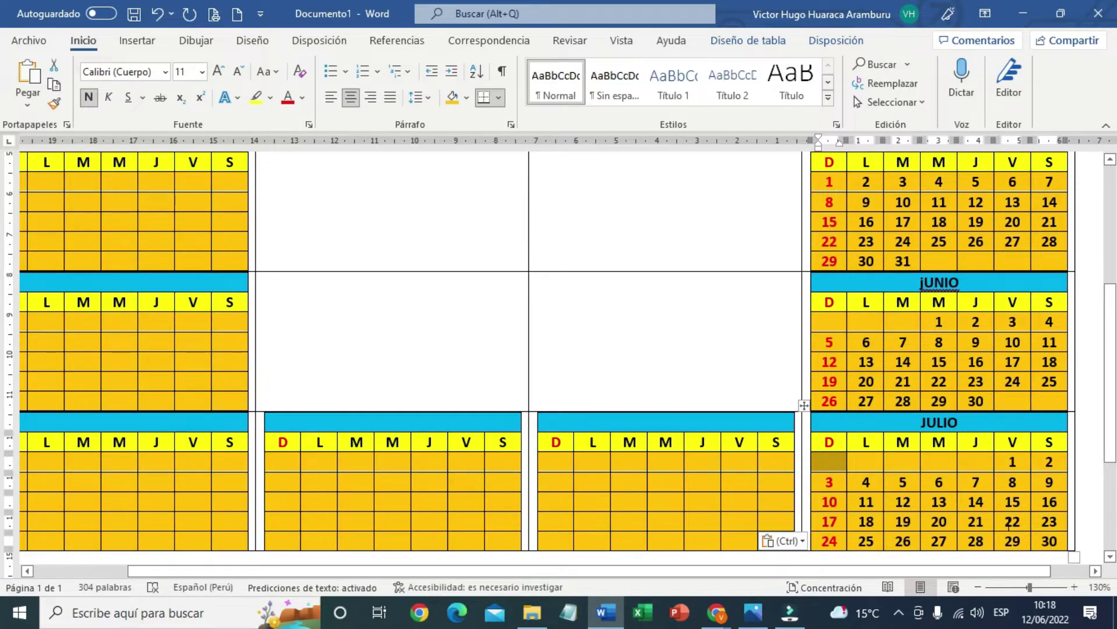
Enter 31 in JULIO's empty first Sunday cell
left_click(841, 466)
type("31")
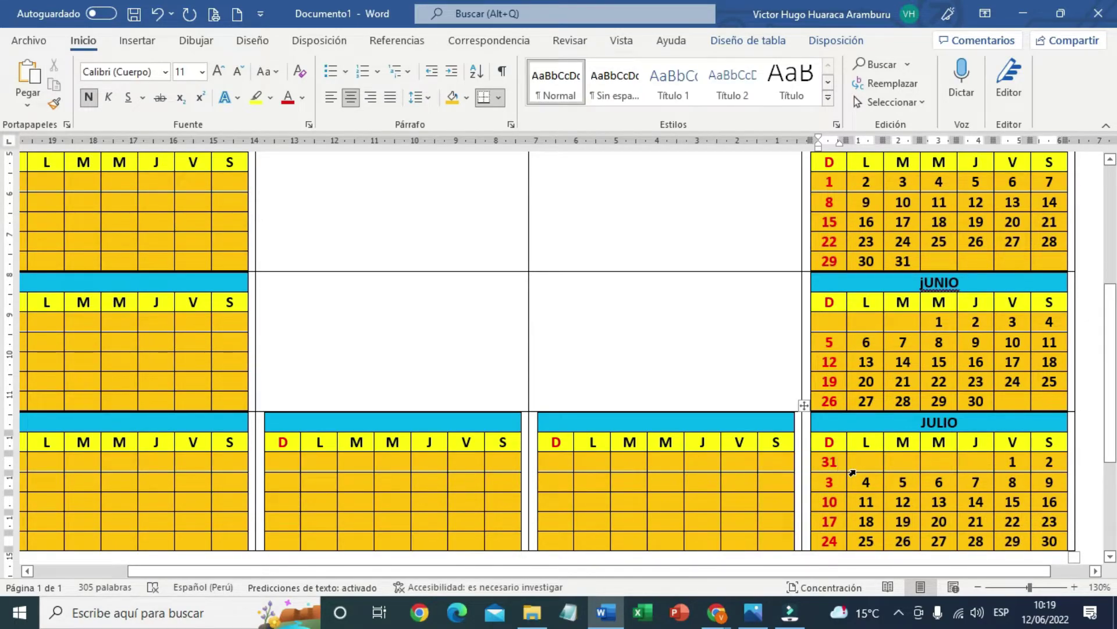
scroll(956, 443, "up", 2)
Check August 2022's layout in the taskbar calendar
scroll(957, 443, "up", 2)
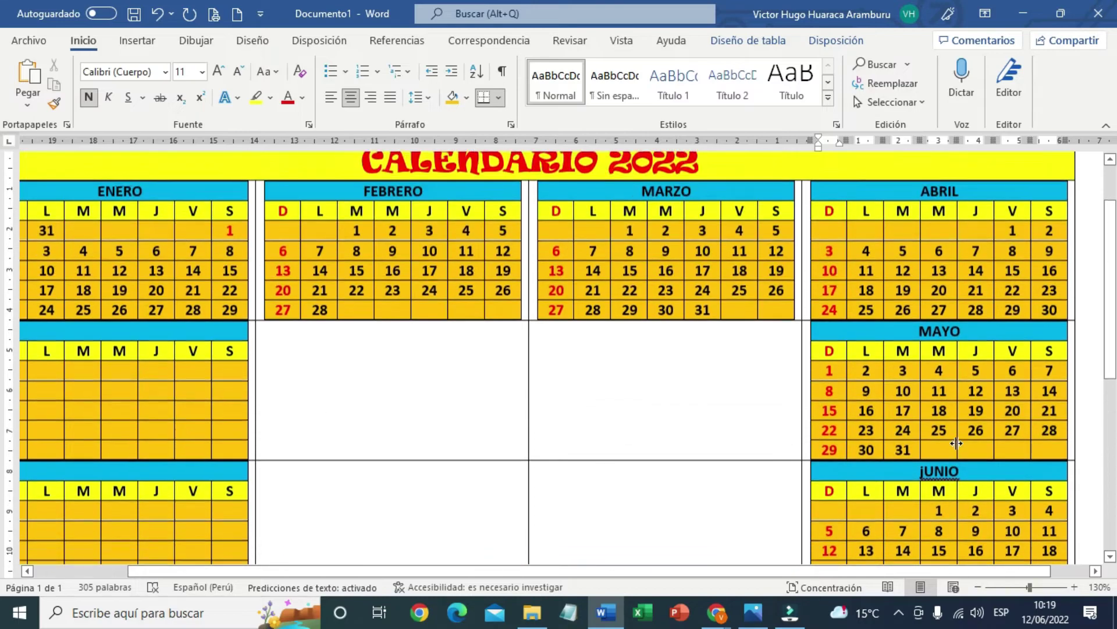
scroll(957, 443, "up", 1)
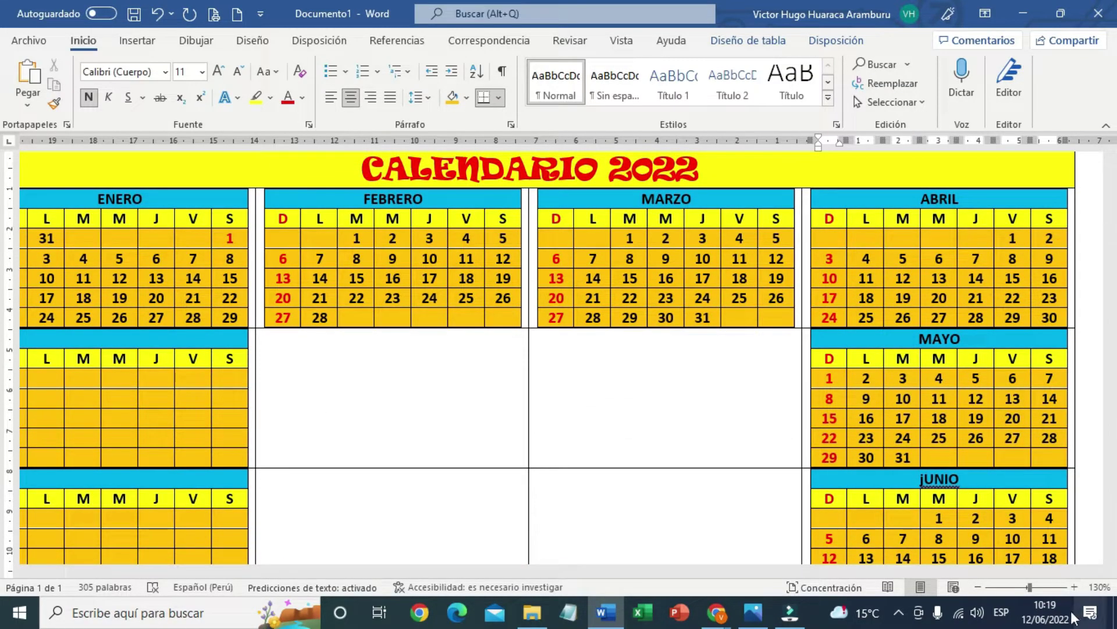
left_click(1046, 612)
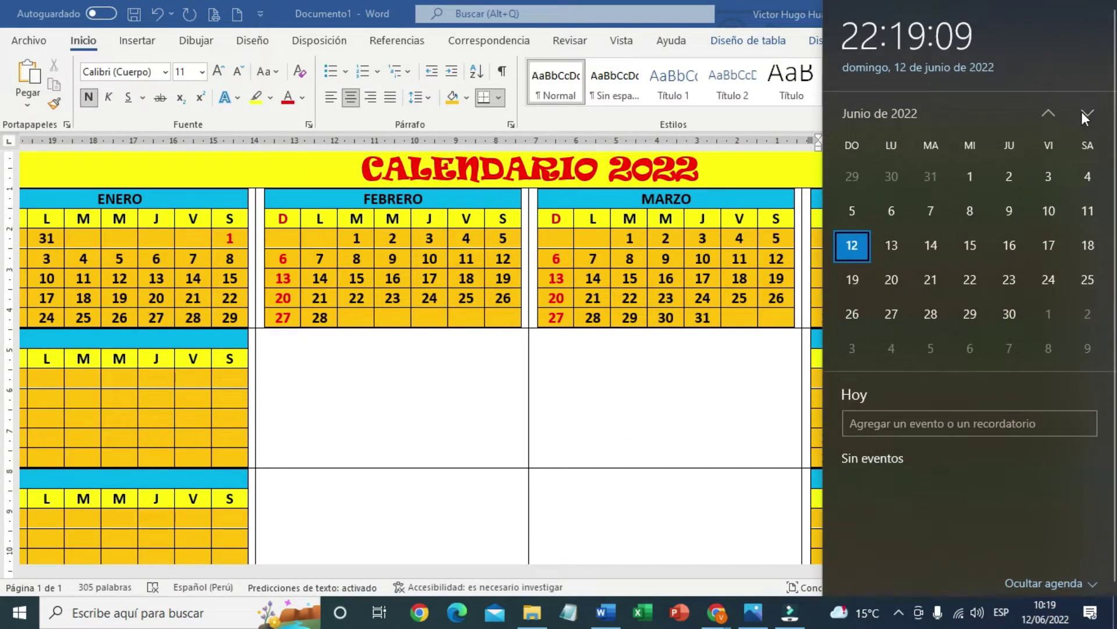
left_click(1086, 113)
left_click(1086, 113)
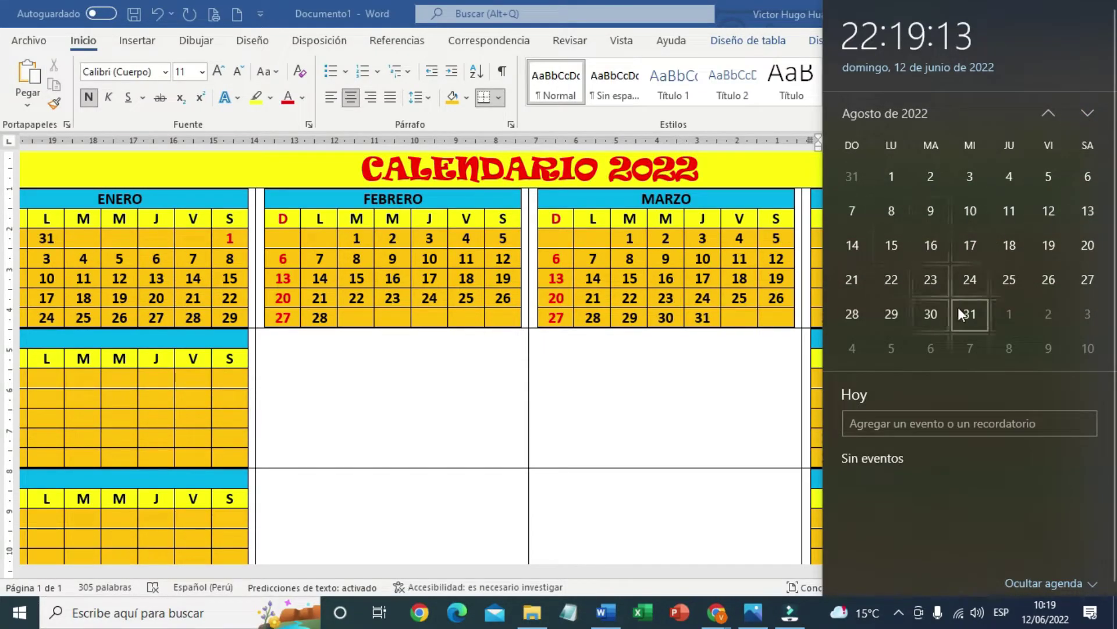
left_click(740, 497)
scroll(742, 498, "down", 3)
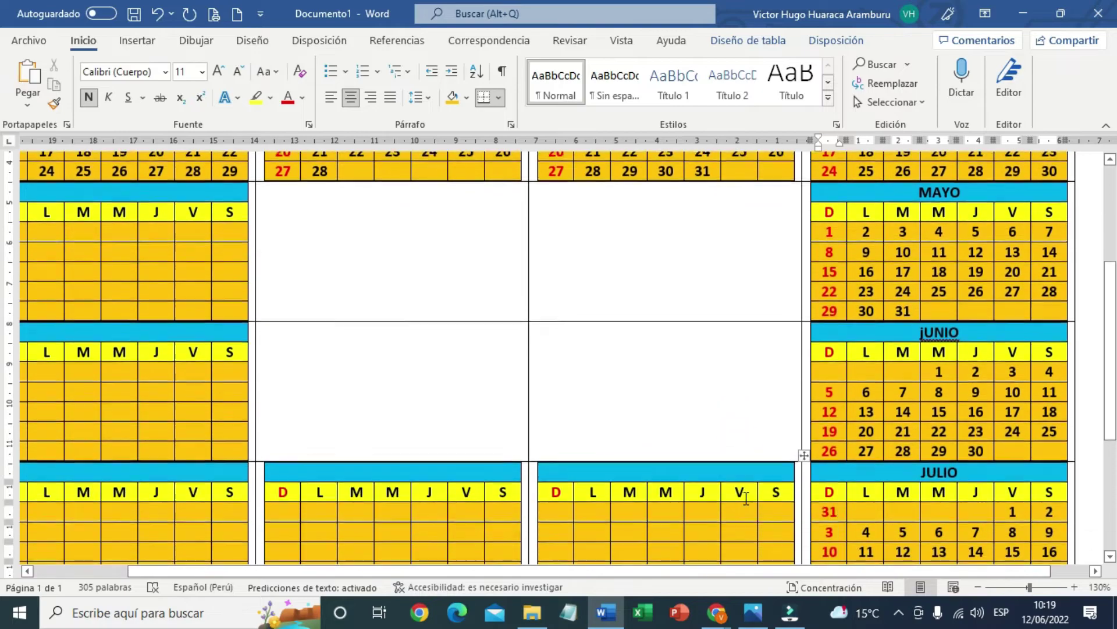
scroll(746, 499, "down", 1)
Title the empty block AGOSTO and type August dates 1 to 15, starting on Monday
left_click(678, 421)
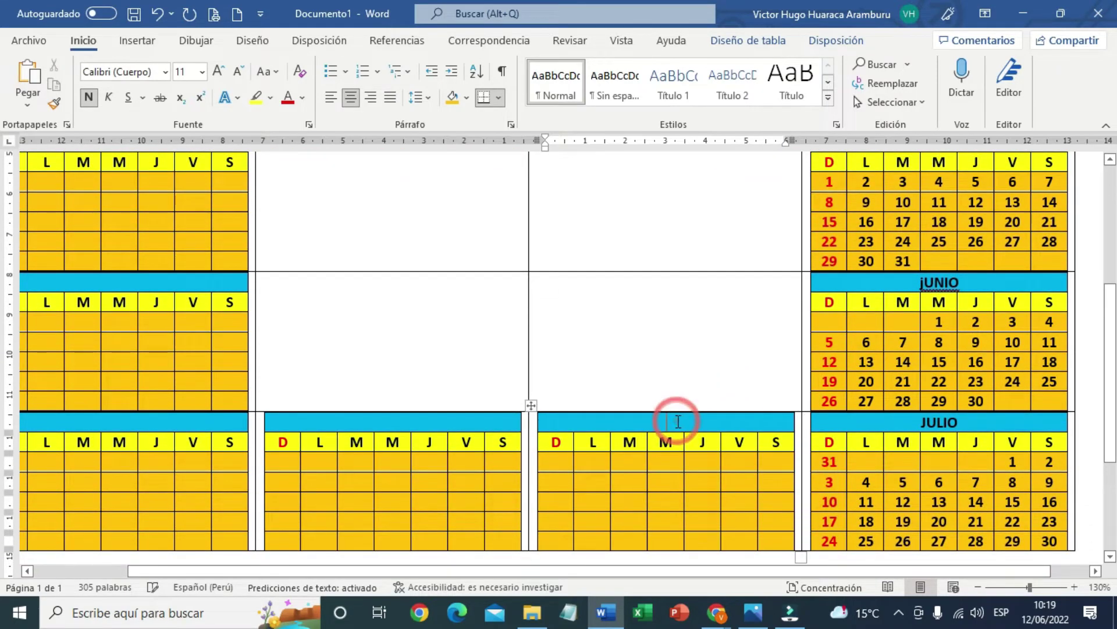
type("AGOS")
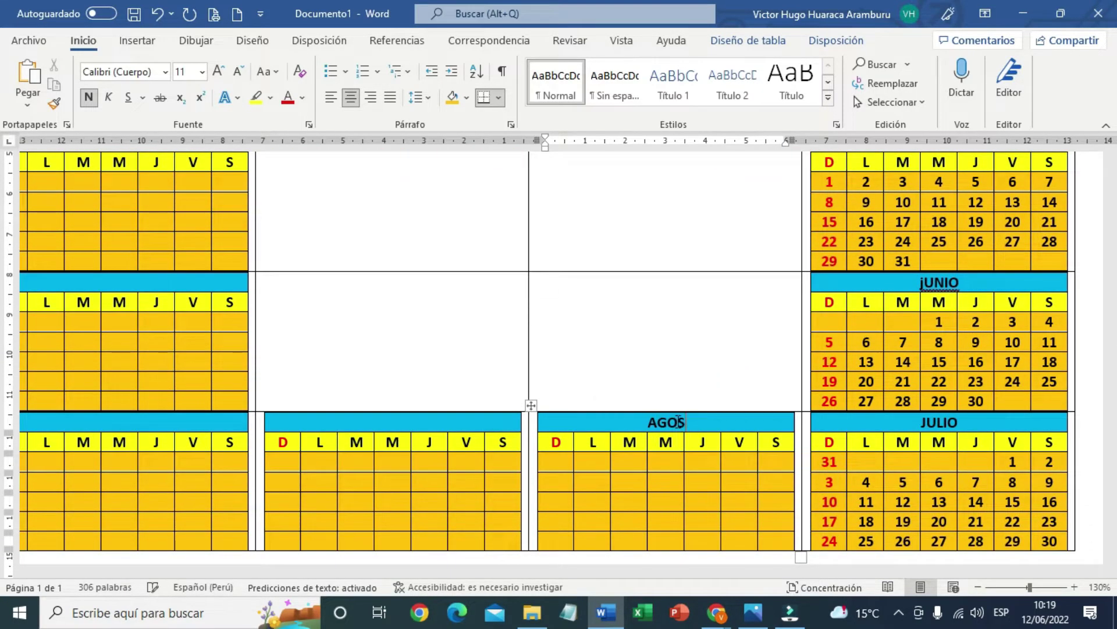
type("TO")
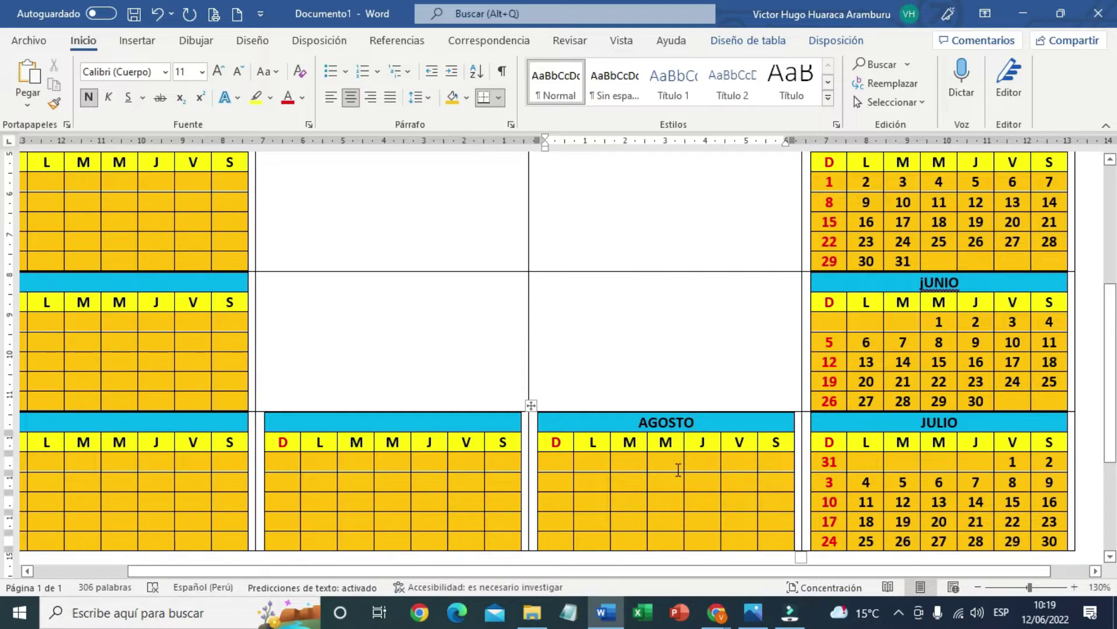
left_click(602, 461)
type("1")
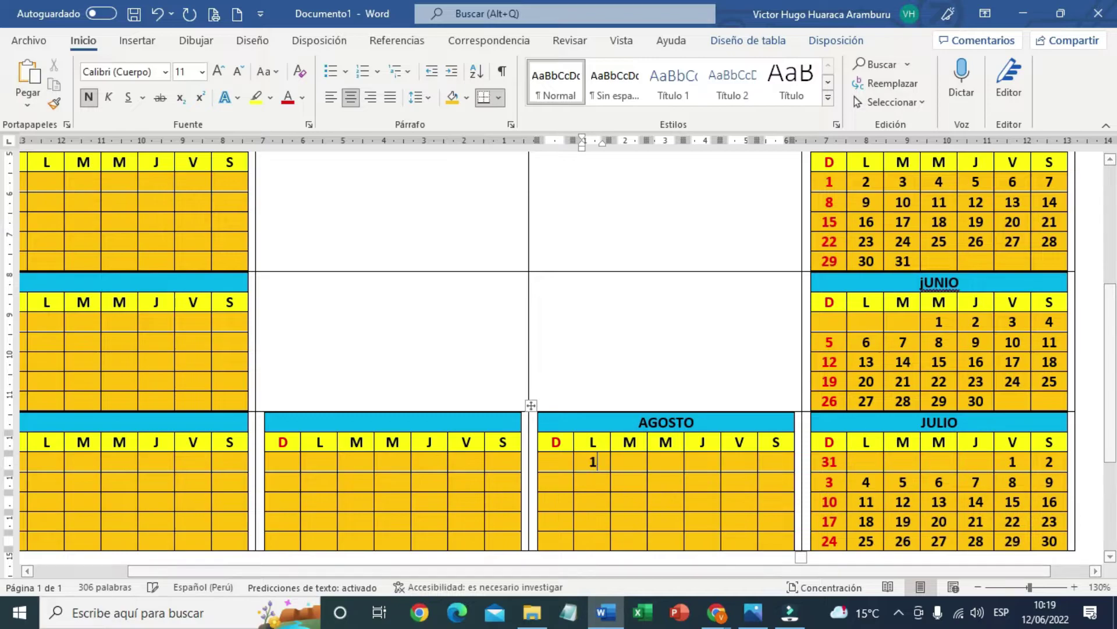
key("Tab")
type("2")
key("Tab")
type("3")
key("Tab")
type("4\t5")
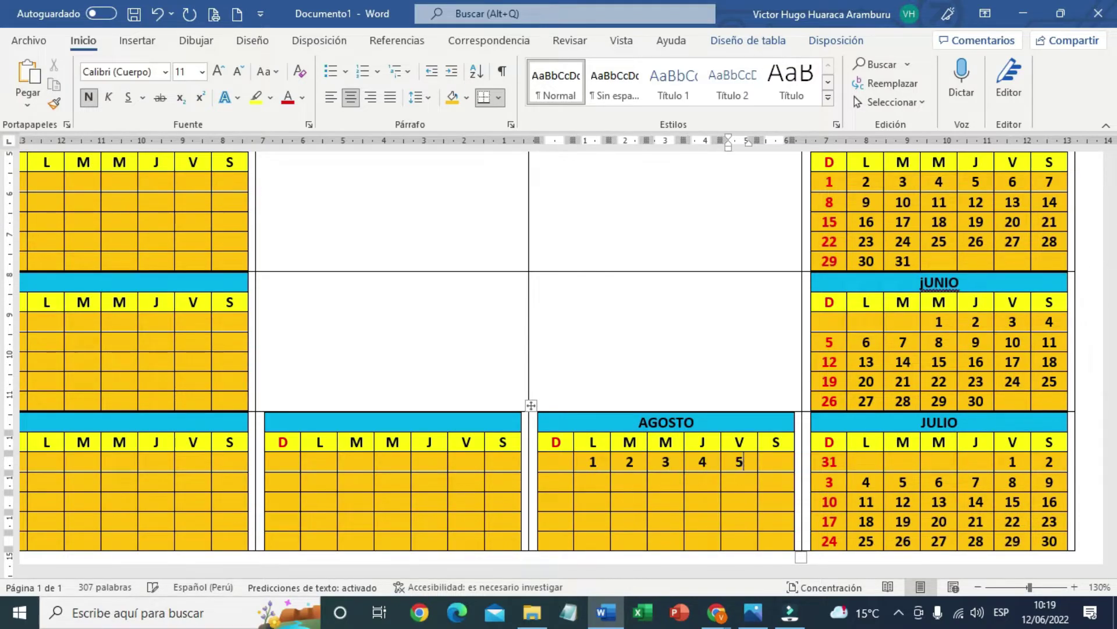
key("Tab")
type("6")
key("Tab")
type("7")
key("Tab")
type("8")
key("Tab")
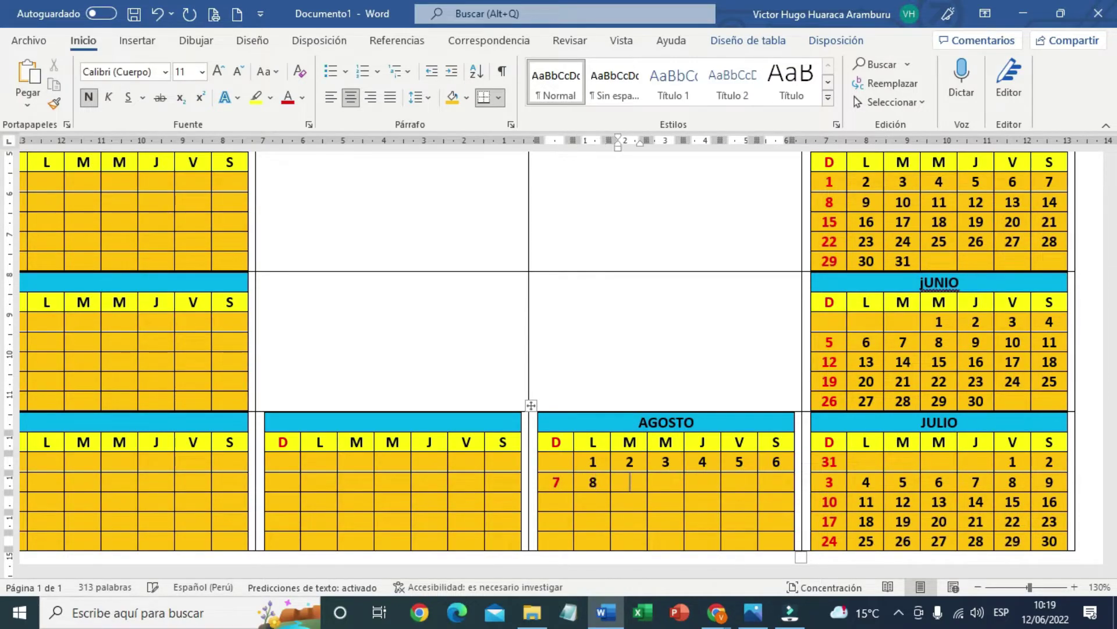
type("9")
key("Tab")
type("10")
key("Tab")
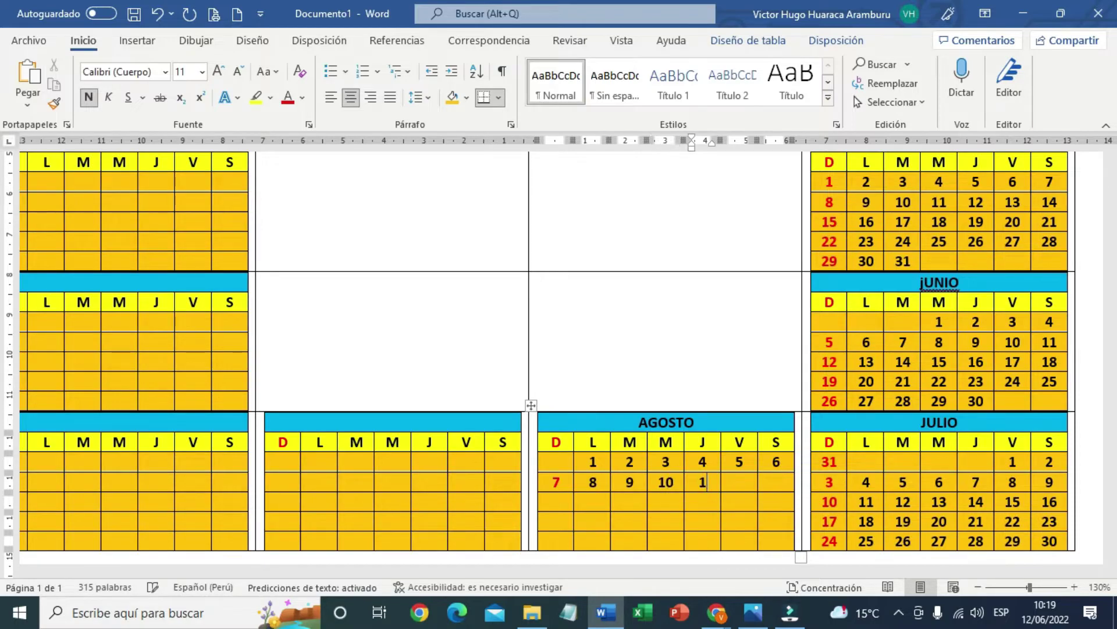
type("11")
key("Tab")
type("12")
key("Tab")
type("13")
key("Tab")
type("14")
key("Tab")
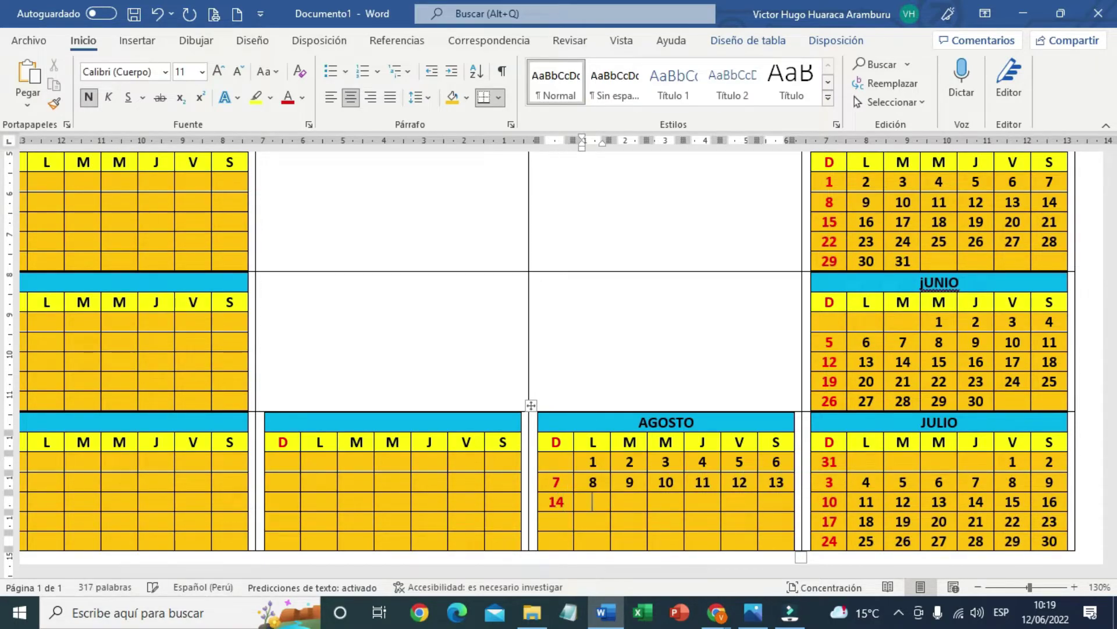
type("15")
Type August dates 16 through 31, ending on Wednesday
key("Tab")
type("6")
key("Tab")
type("1")
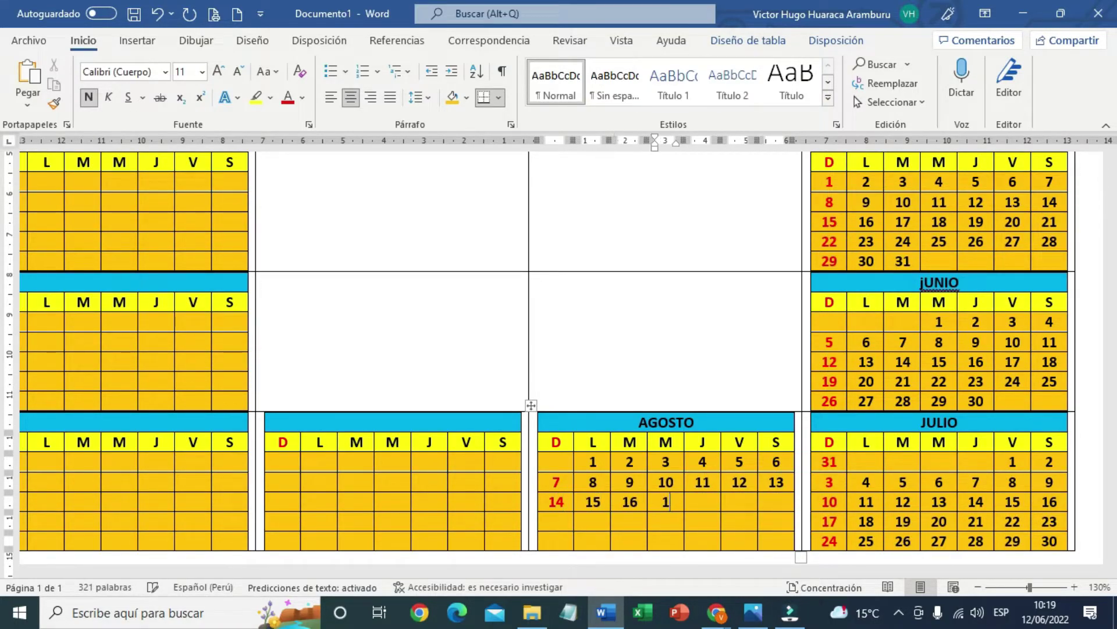
type("7")
key("Tab")
type("18")
key("Tab")
type("19")
key("Tab")
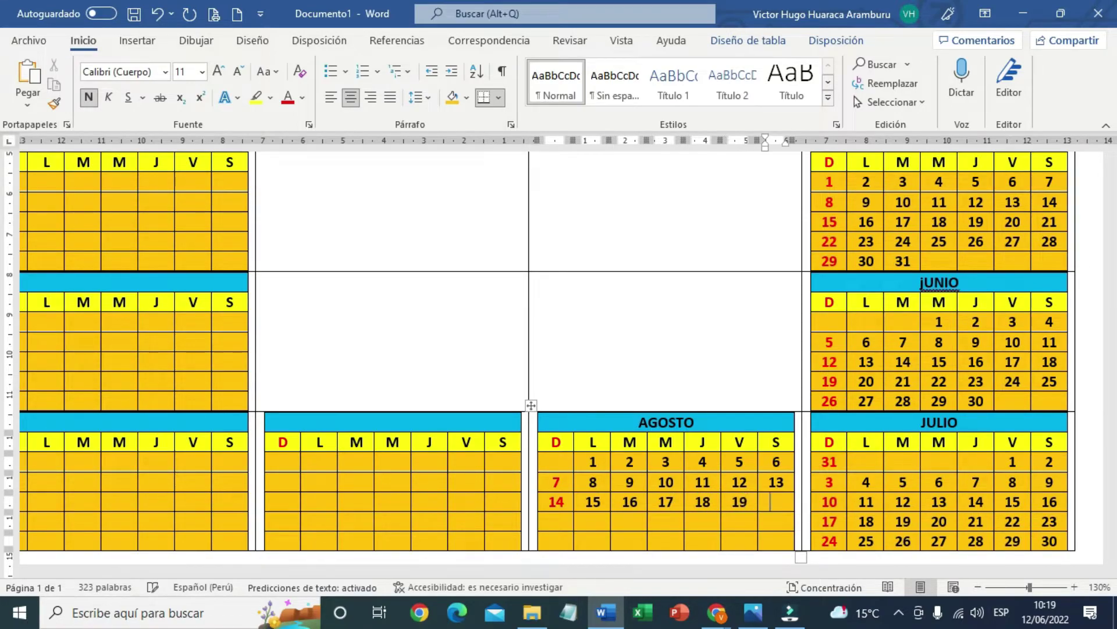
type("20")
key("Tab")
type("21")
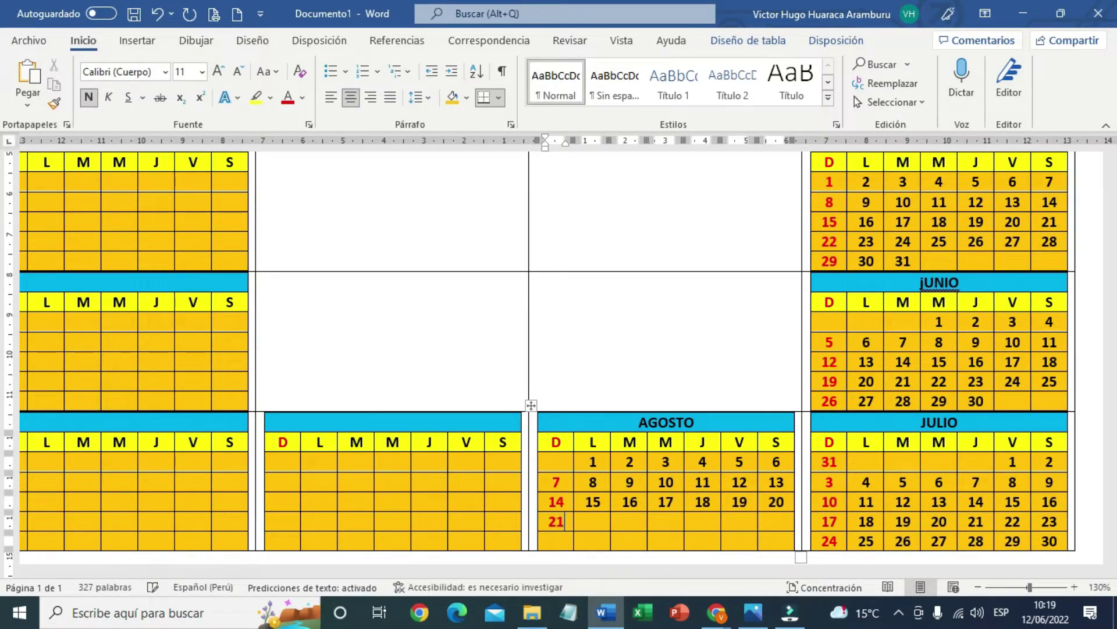
key("Tab")
type("22")
key("Tab")
type("23")
key("Tab")
type("2")
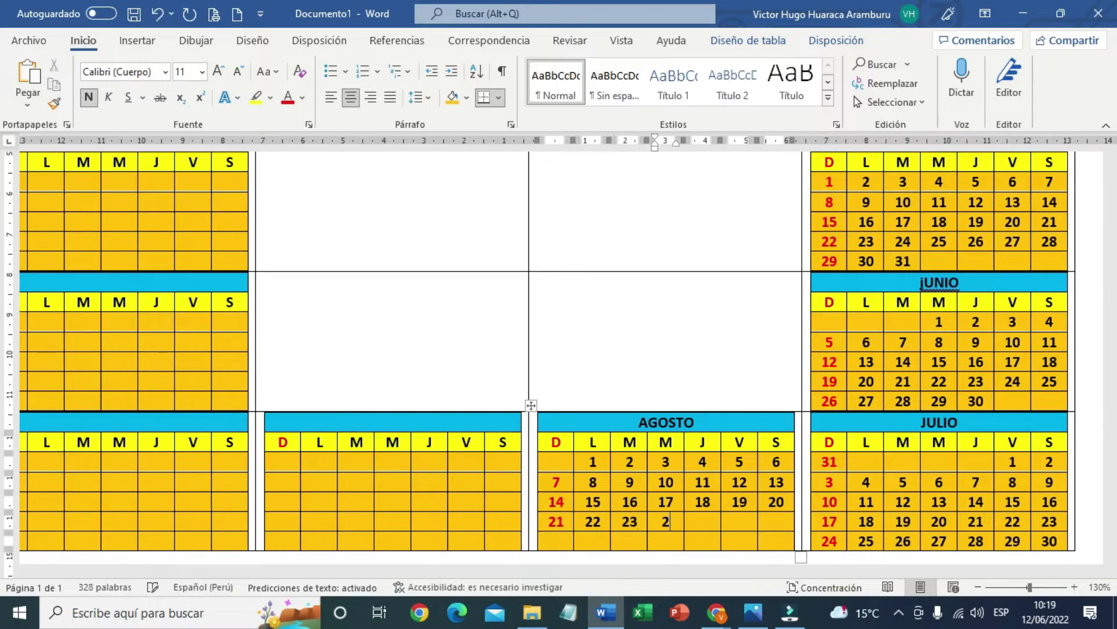
type("4")
key("Tab")
type("25")
key("Tab")
type("2")
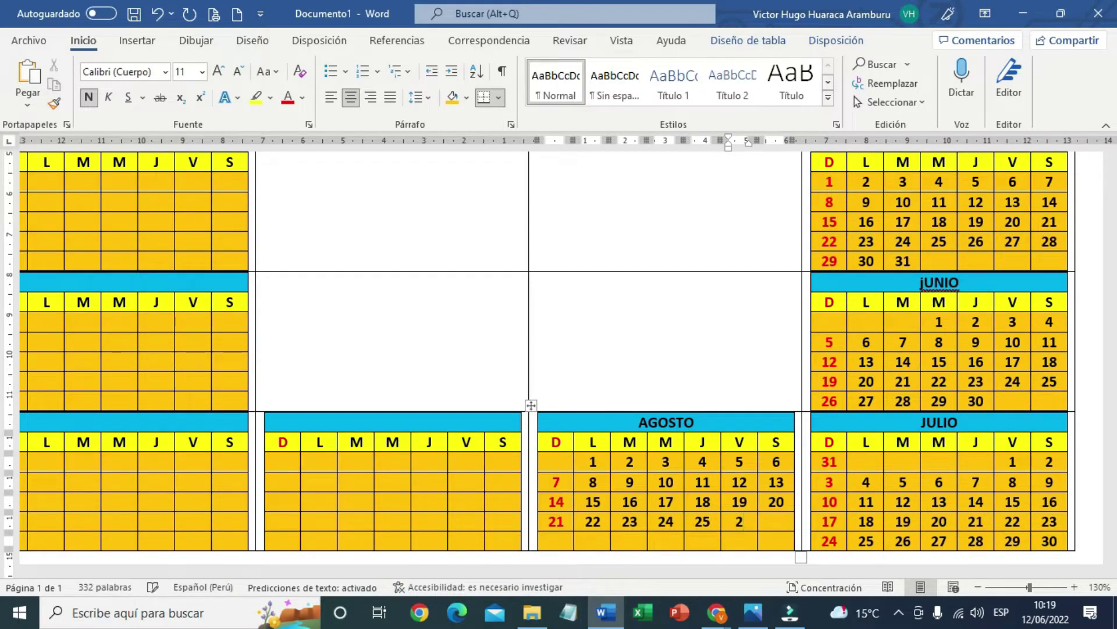
type("6")
key("Tab")
type("27")
key("Tab")
type("28")
key("Tab")
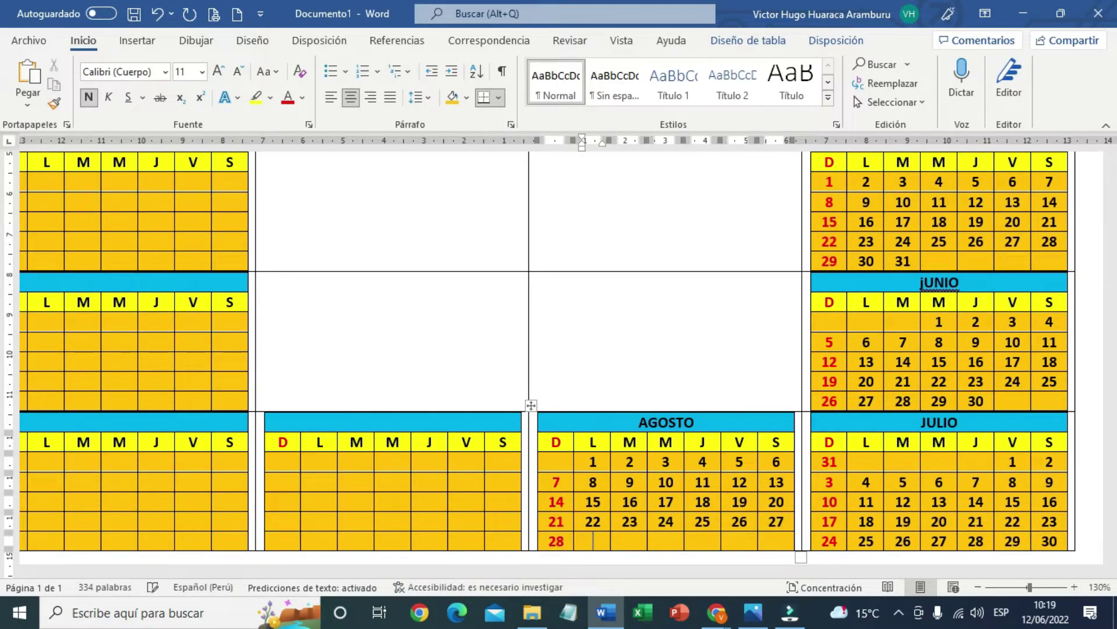
type("29")
key("Tab")
type("30")
key("Tab")
type("31")
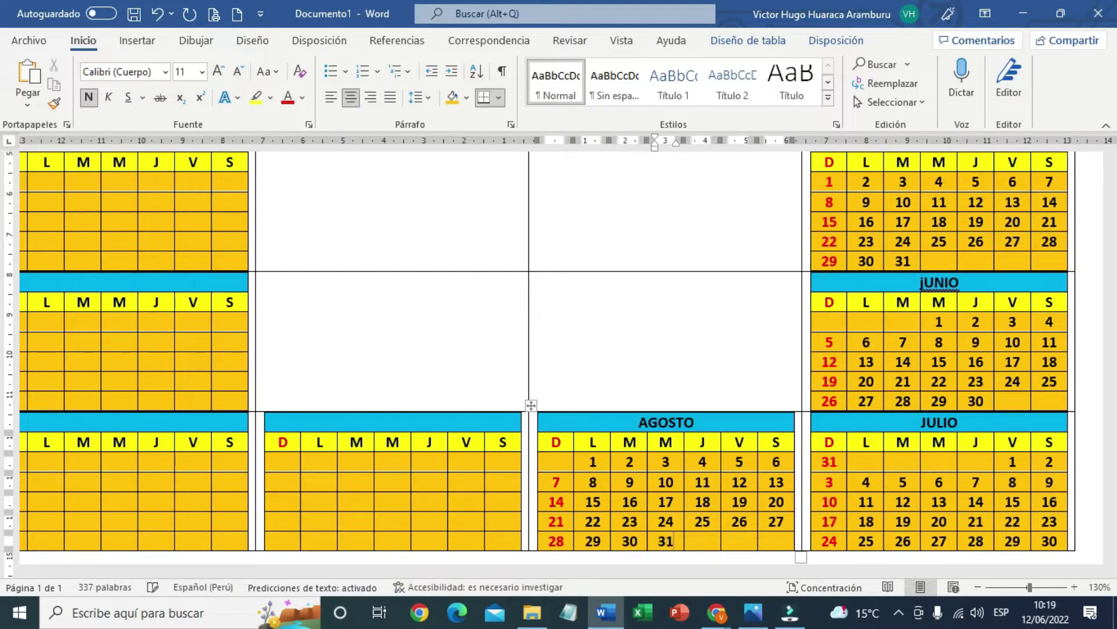
key("Tab")
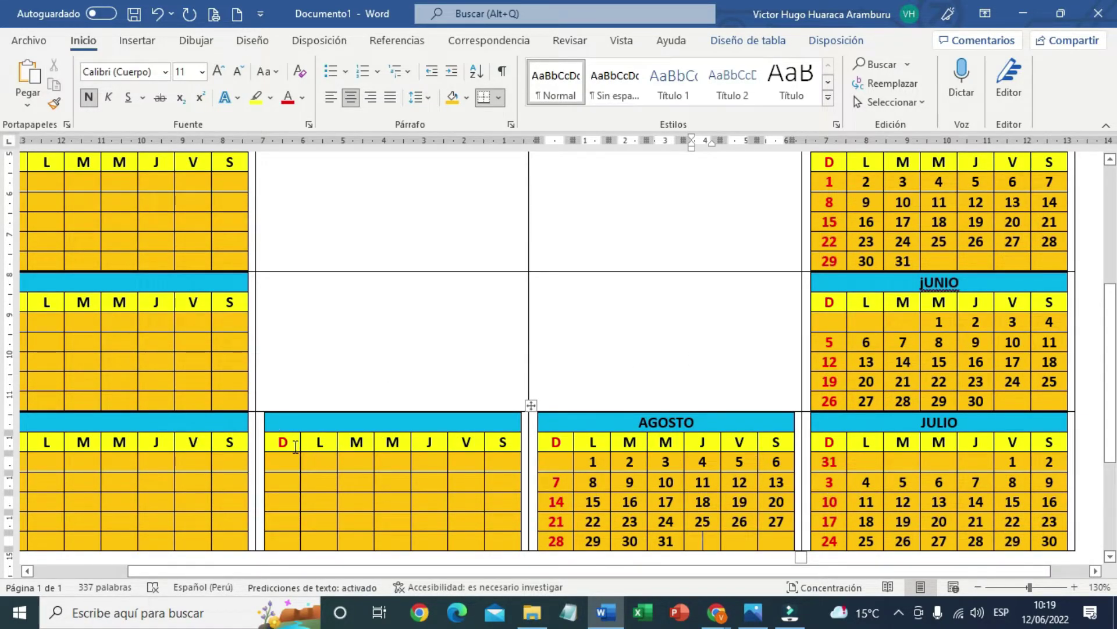
Title the block SETIEMBRE and enter September dates 1 to 10, starting on Thursday
left_click(357, 424)
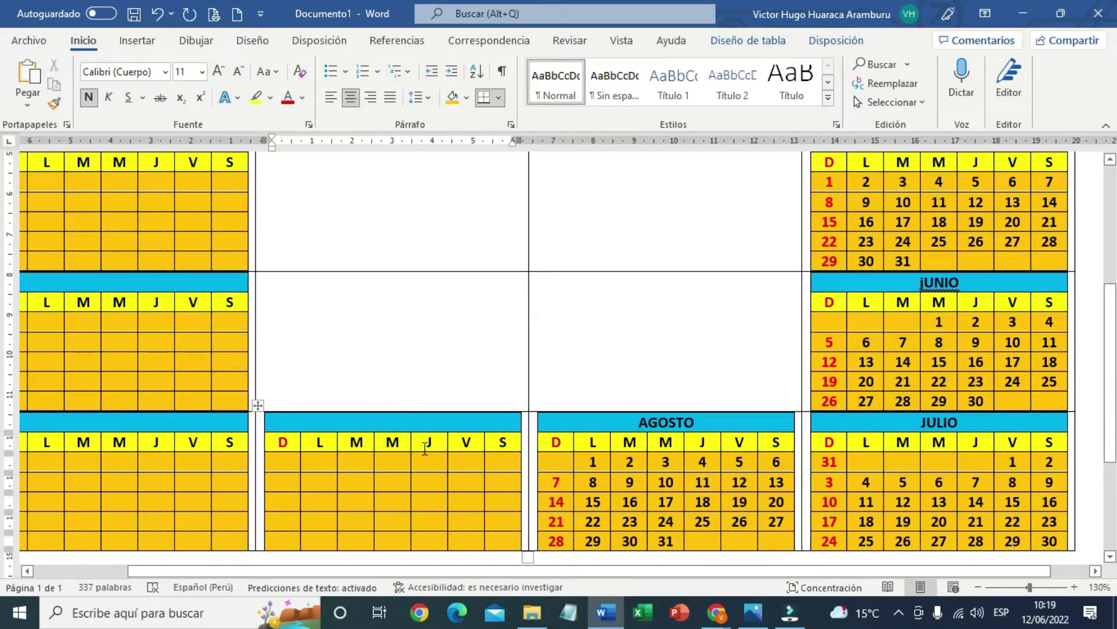
type("SETI")
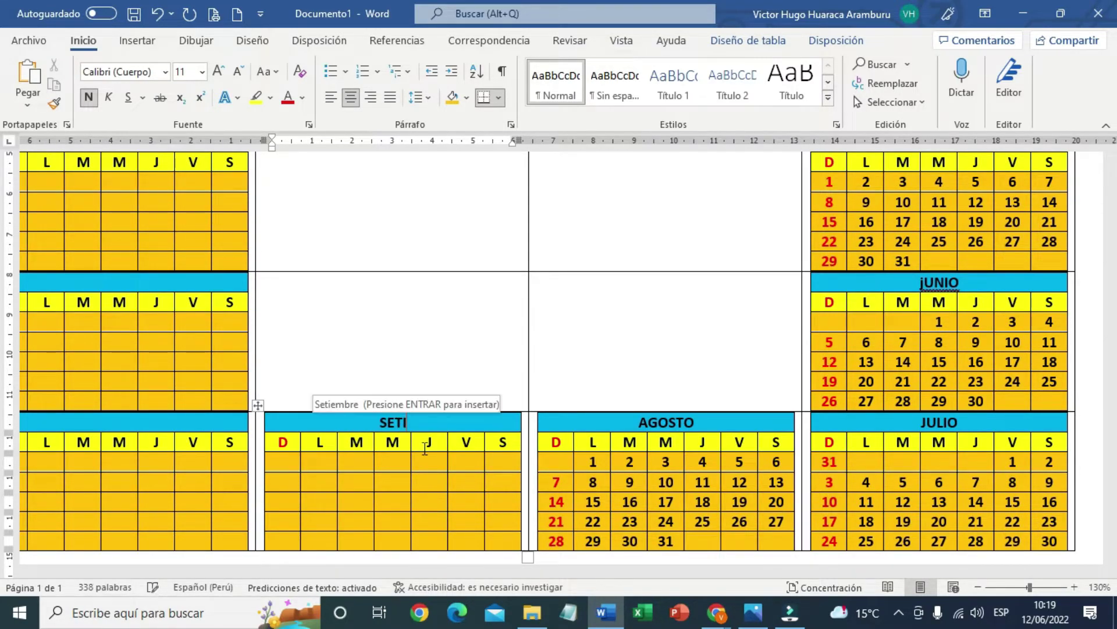
type("EMBRE")
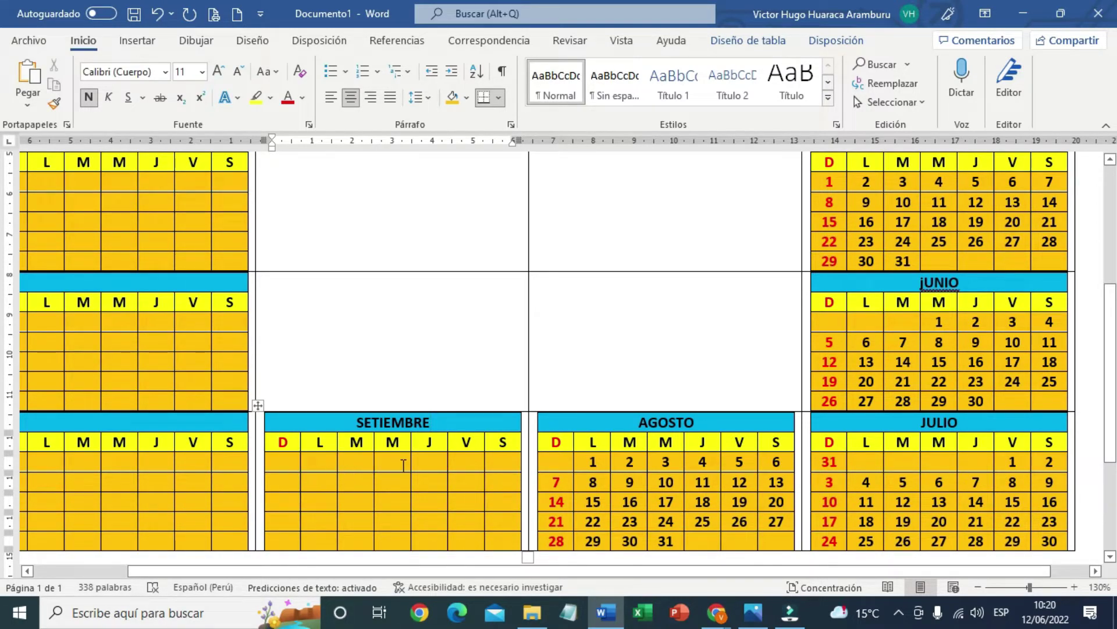
left_click(442, 462)
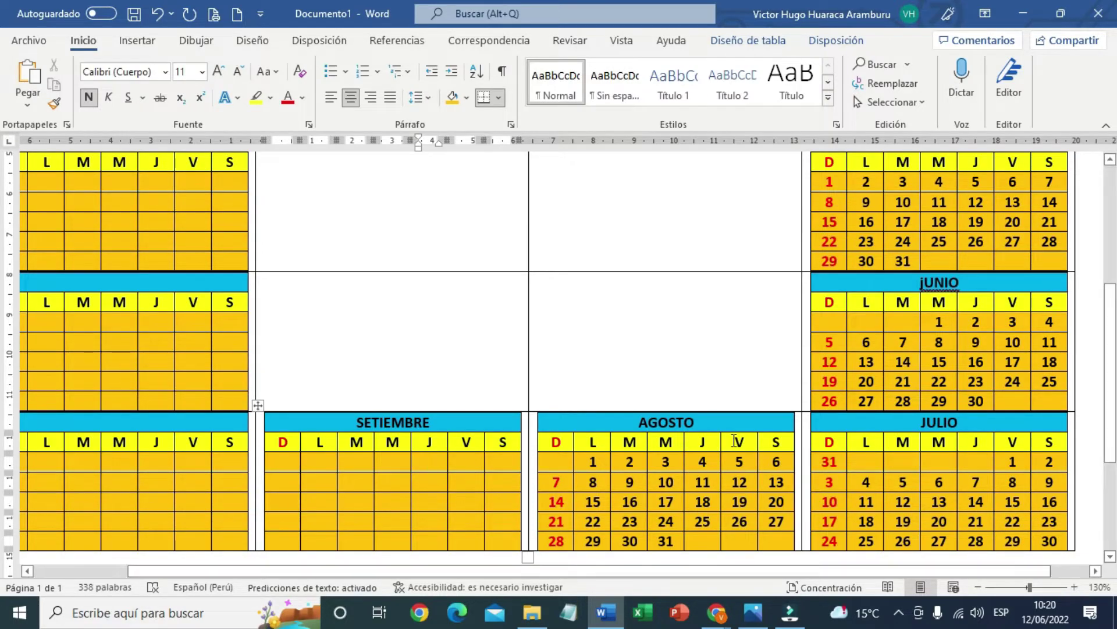
scroll(967, 384, "up", 3)
scroll(943, 349, "up", 2)
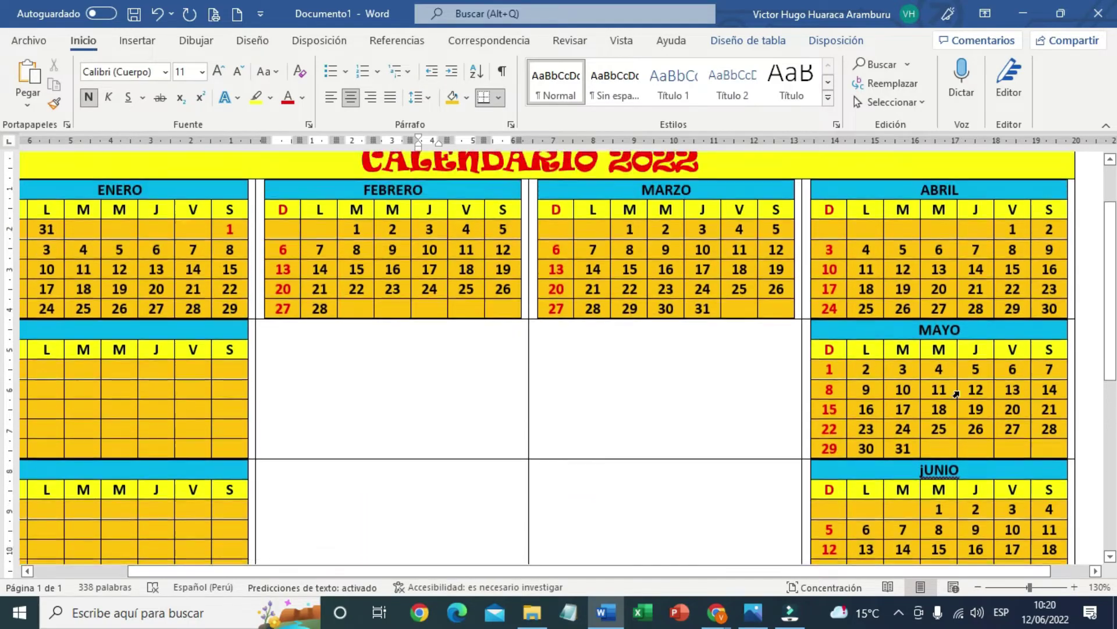
scroll(439, 457, "down", 1)
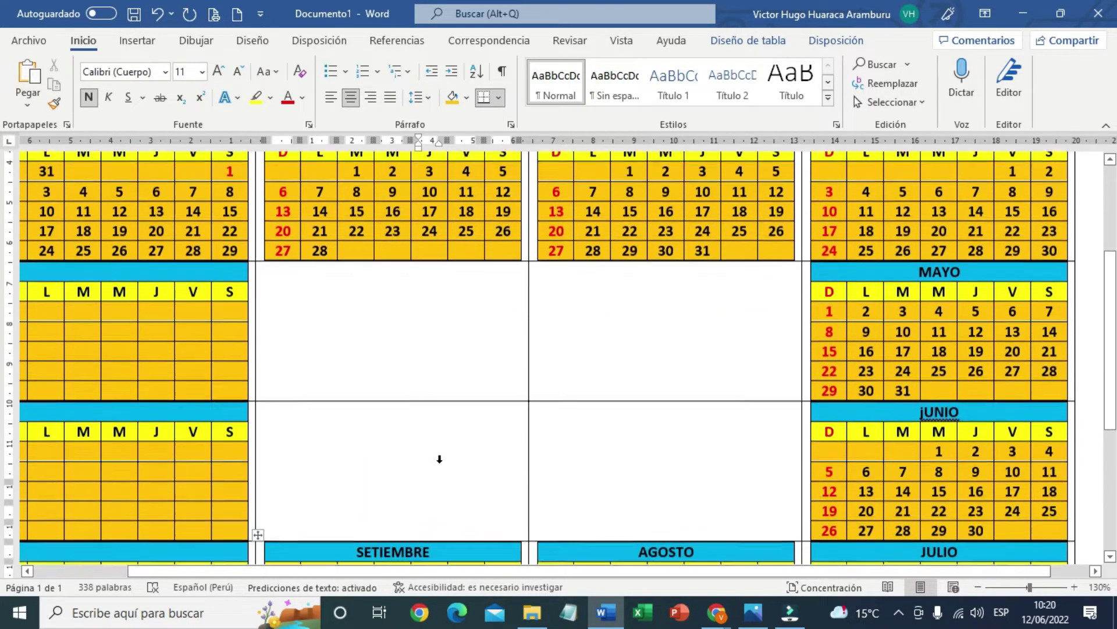
scroll(479, 467, "down", 4)
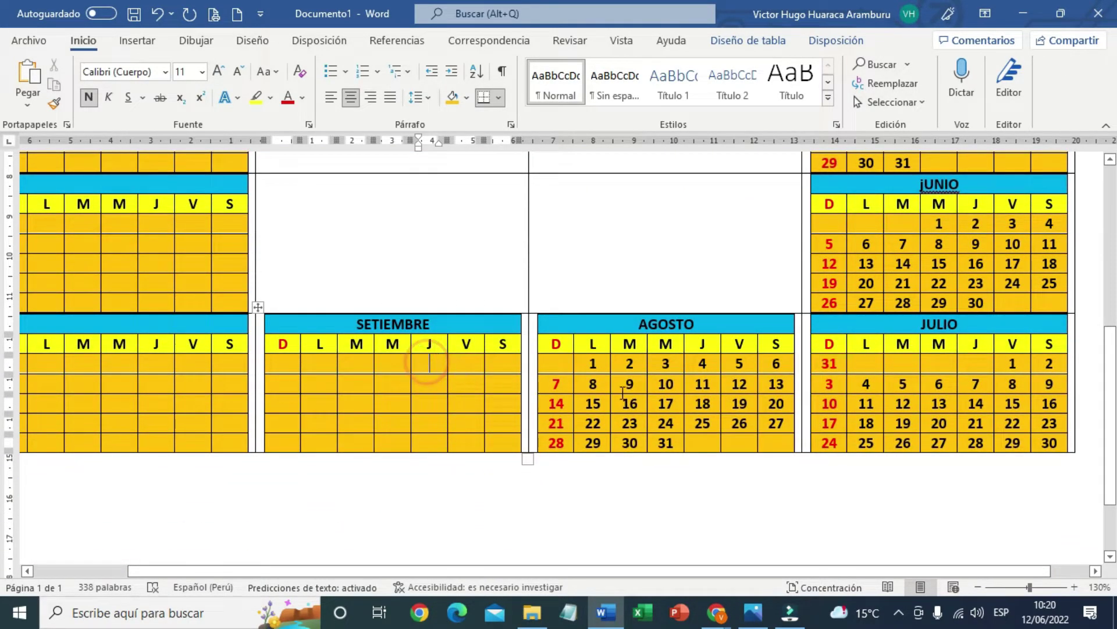
type("1")
key("Tab")
type("2")
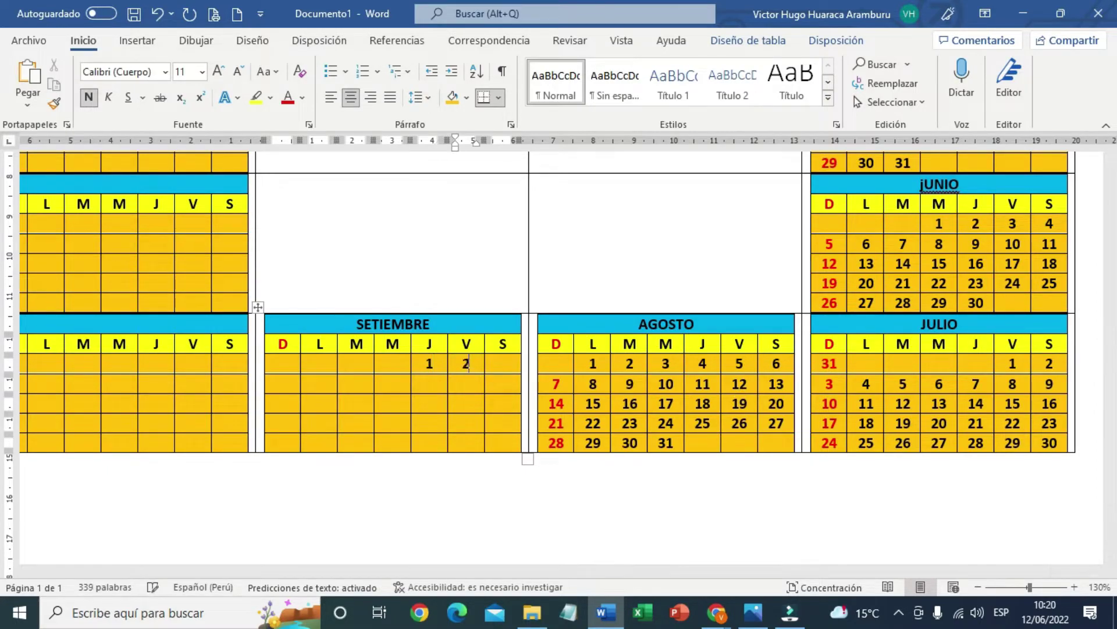
type("5")
key("BackSpace")
key("Tab")
type("3")
key("Tab")
type("4 ")
type("5 6 7")
key("Tab")
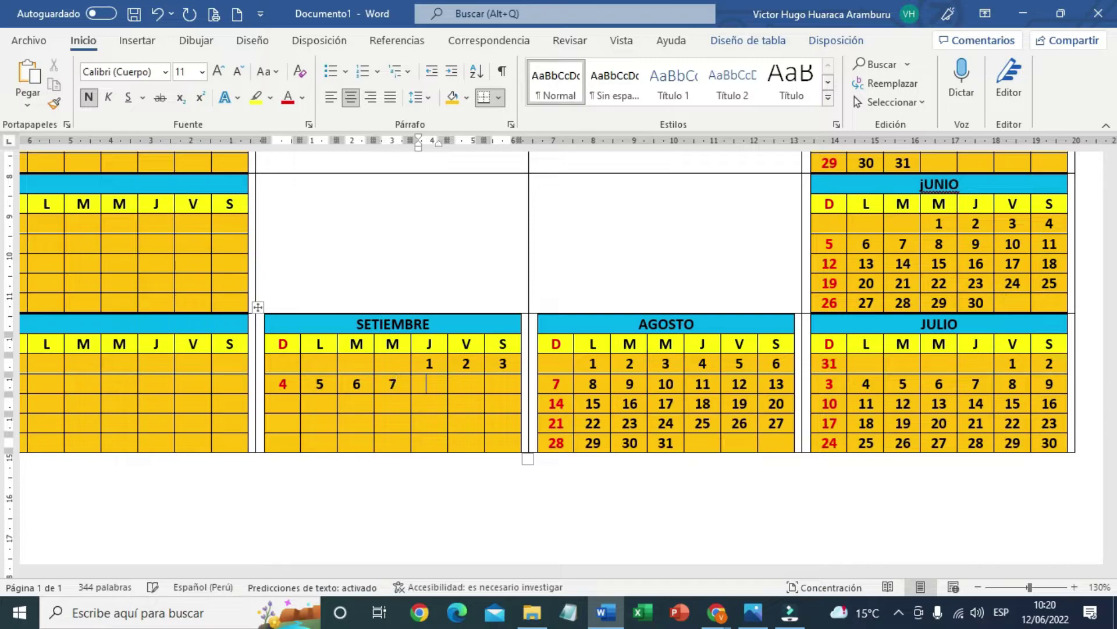
type("8")
key("Tab")
type("9")
key("Tab")
type("10")
Enter September dates 11 through 24 across the next two weeks
key("Tab")
type("1")
key("Tab")
type("12")
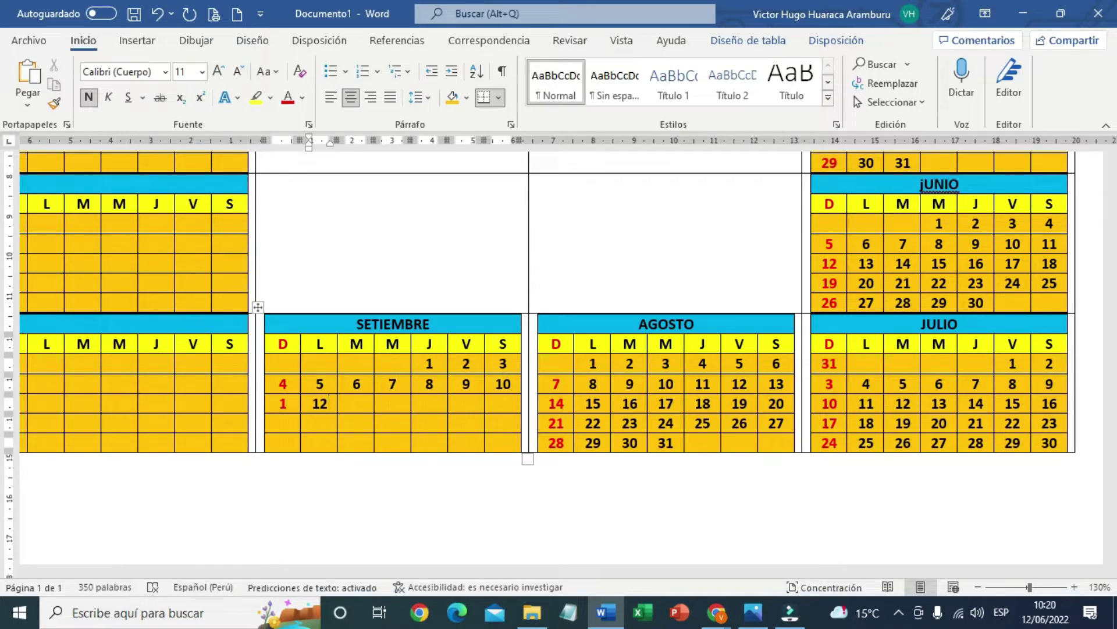
key("ctrl+z")
key("ctrl+z")
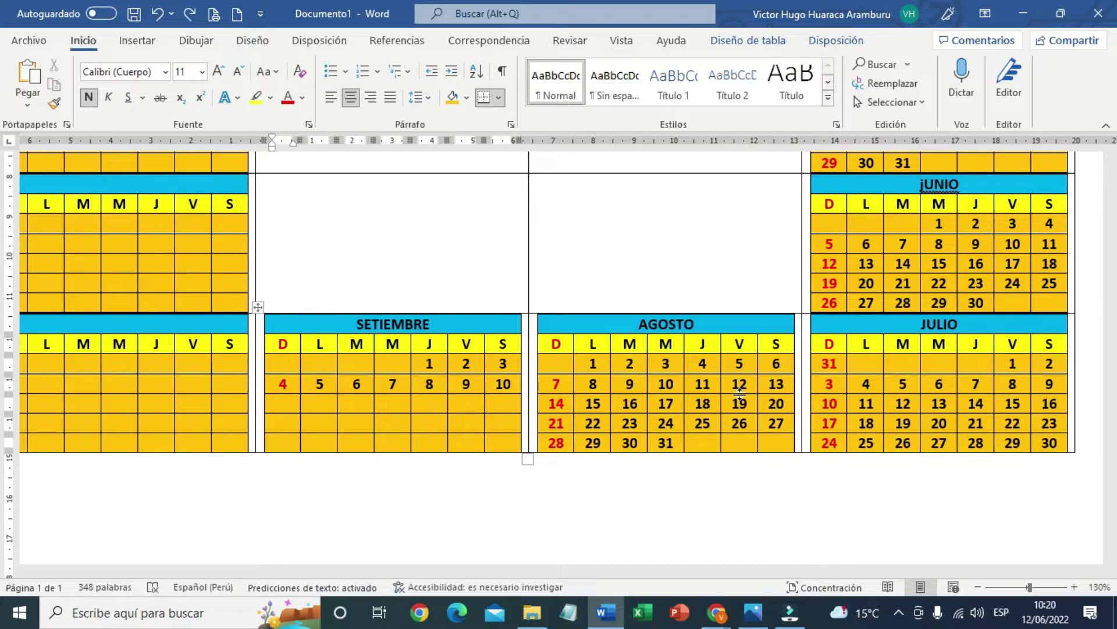
type("11")
key("Tab")
type("12")
key("Tab")
type("1")
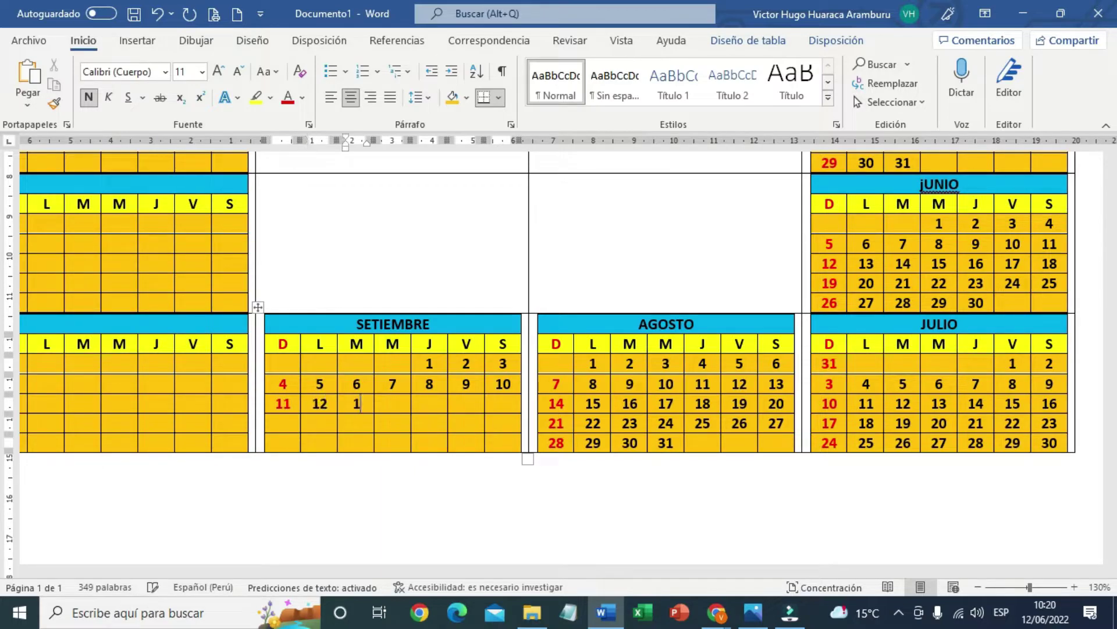
type("3\t14\t15\t16\t")
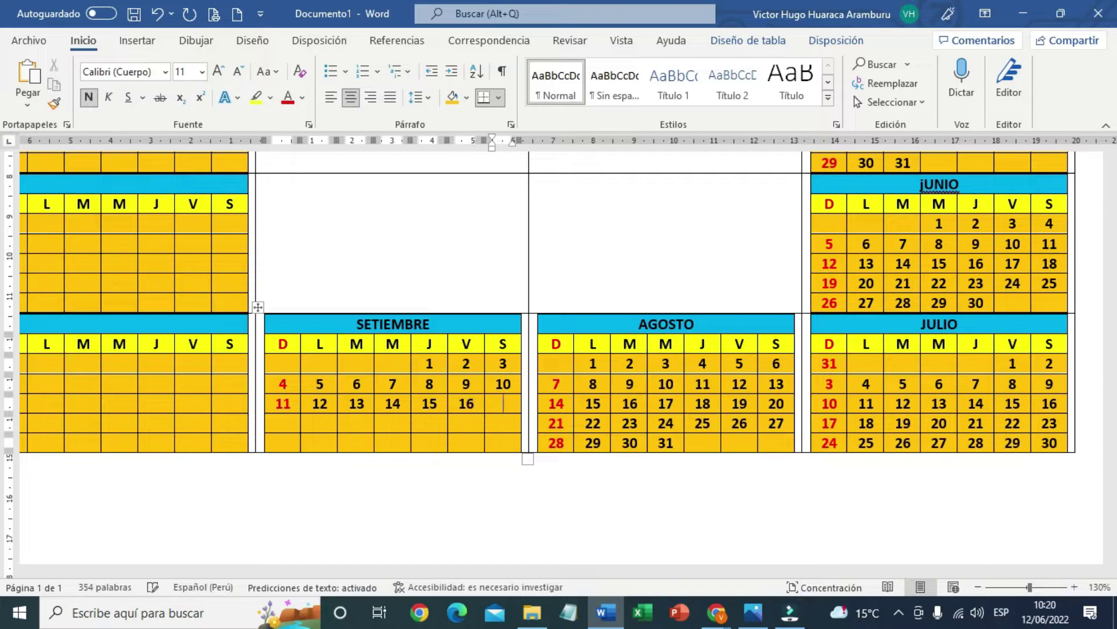
type("17")
key("Tab")
type("18")
key("Tab")
type("19")
key("Tab")
type("20")
key("Tab")
type("21")
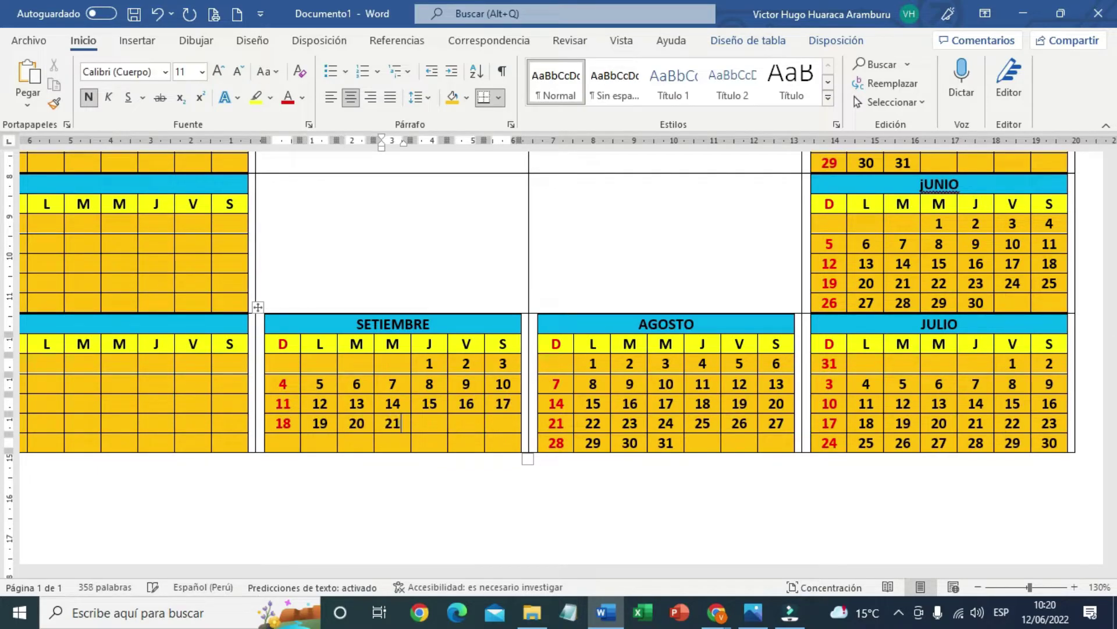
type("\t22")
key("Tab")
type("23")
key("Tab")
type("24")
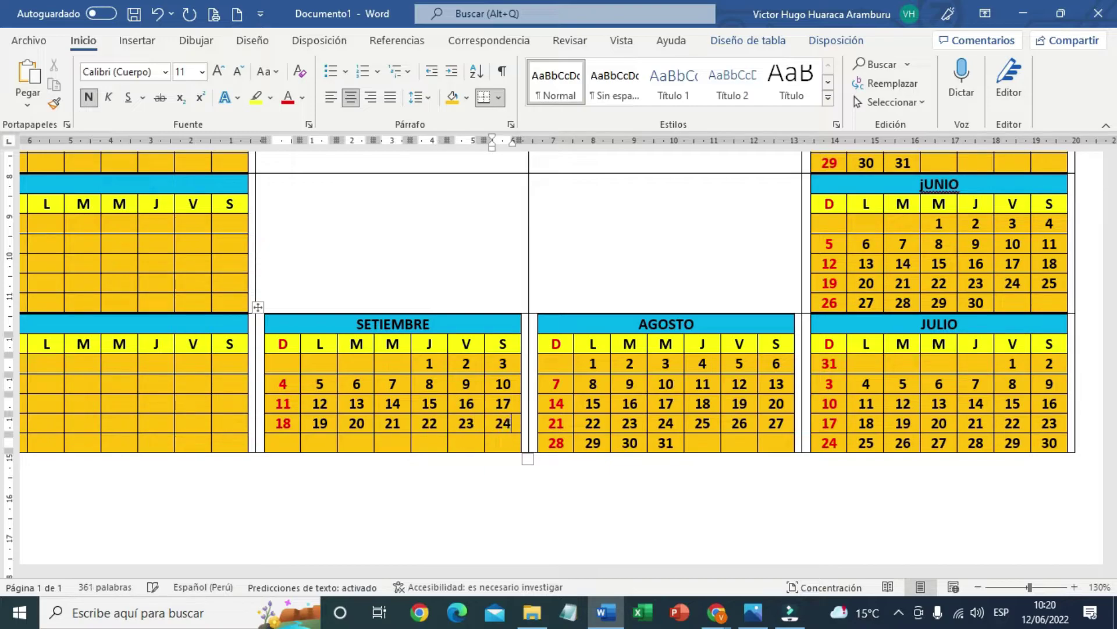
Fill SETIEMBRE's last week with dates 25 through 30
key("Tab")
type("25")
key("Tab")
type("2")
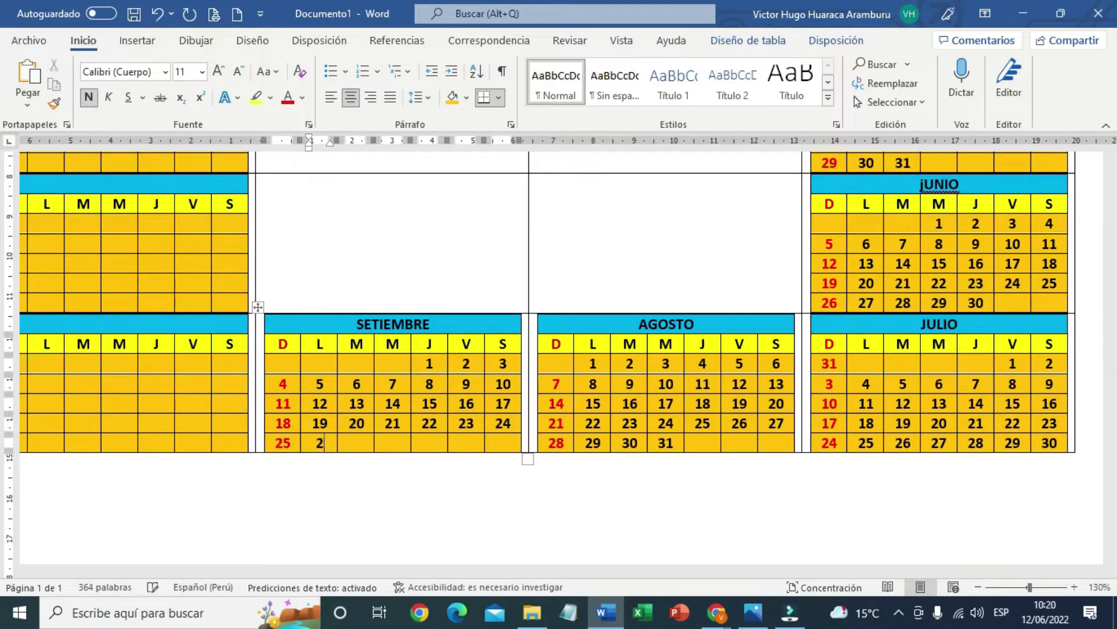
type("6")
key("Tab")
type("27")
key("Tab")
type("2")
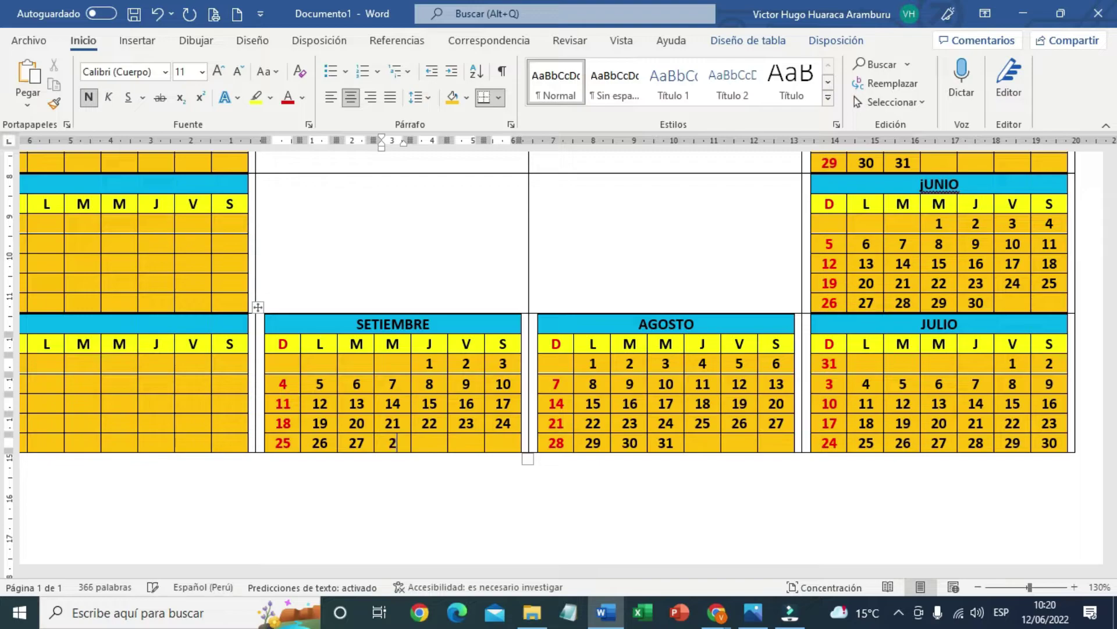
type("8")
key("Tab")
type("29")
key("Tab")
type("30")
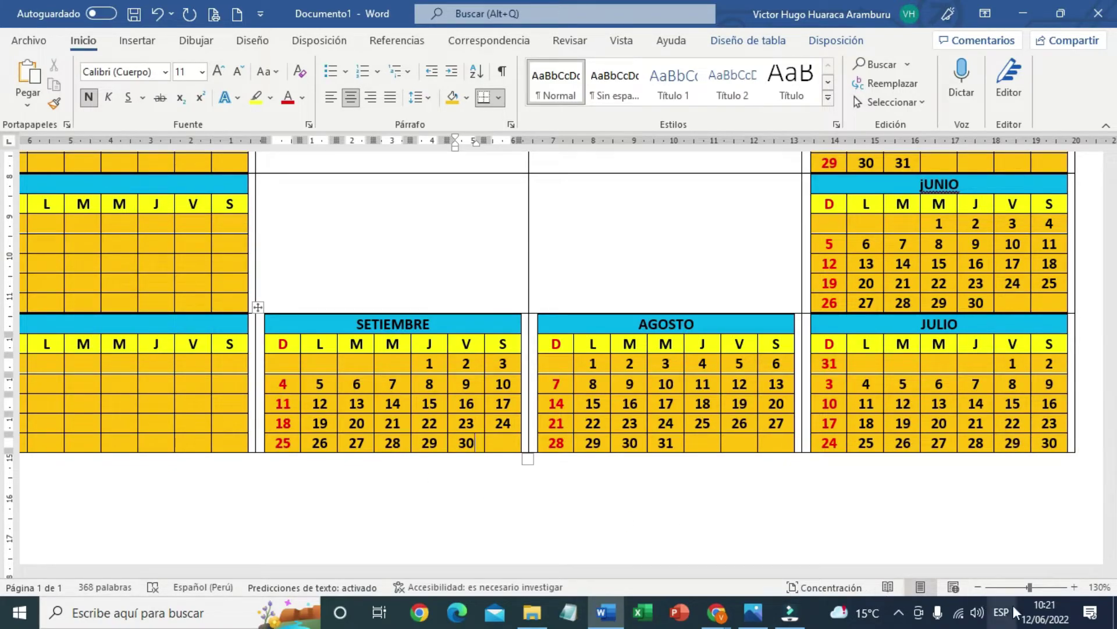
left_click(1059, 623)
left_click(1086, 115)
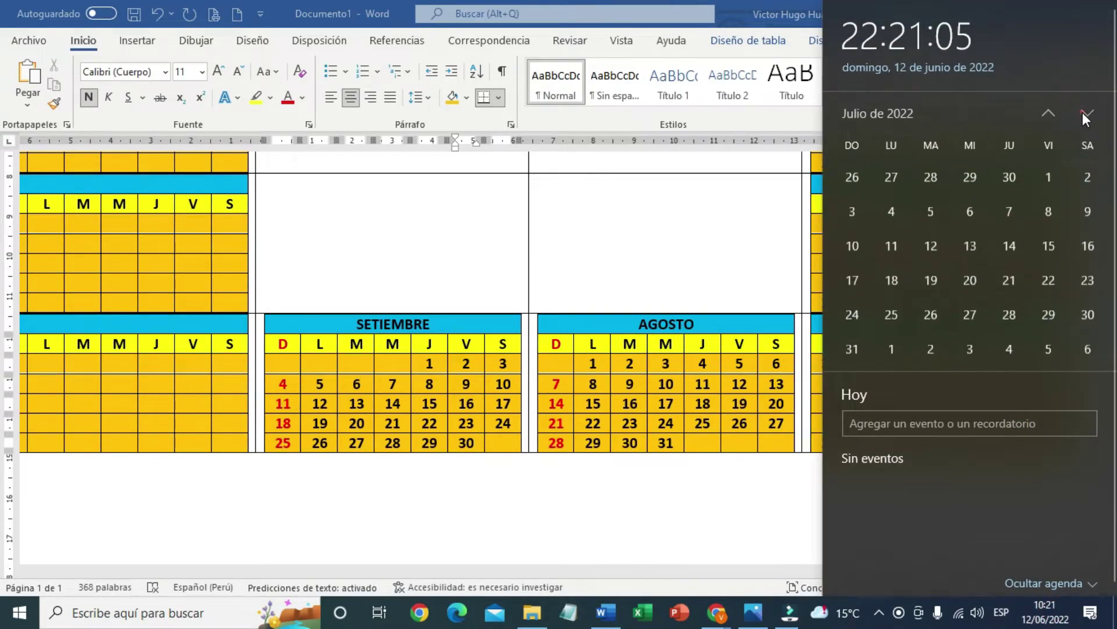
left_click(1086, 114)
left_click(1086, 115)
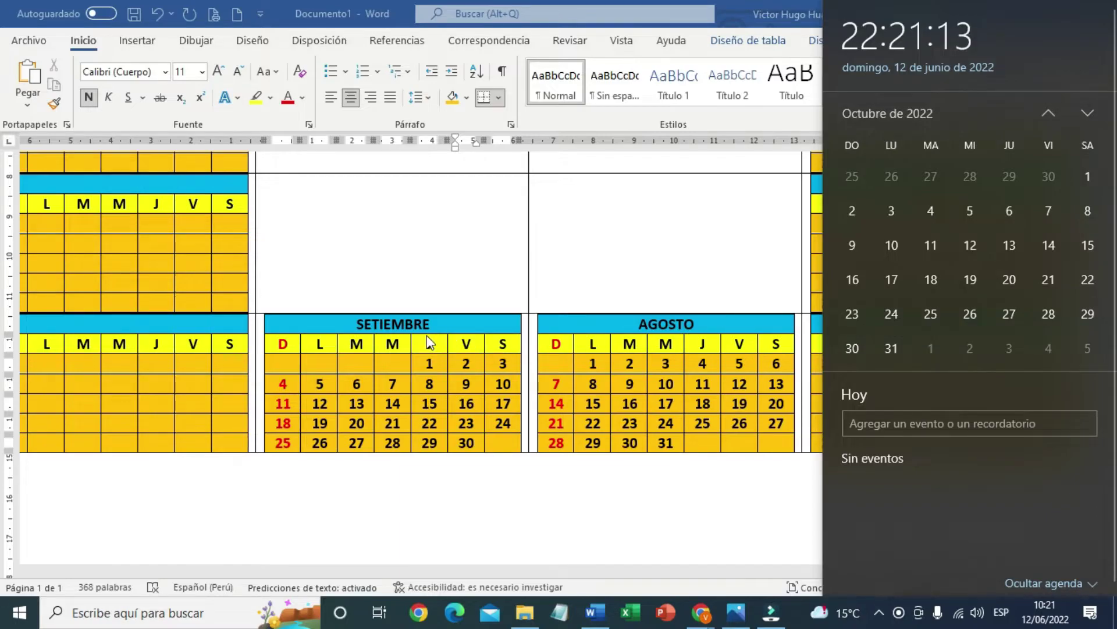
left_click(454, 234)
scroll(439, 277, "up", 5)
Select and copy all of ENERO's date cells
scroll(408, 315, "up", 1)
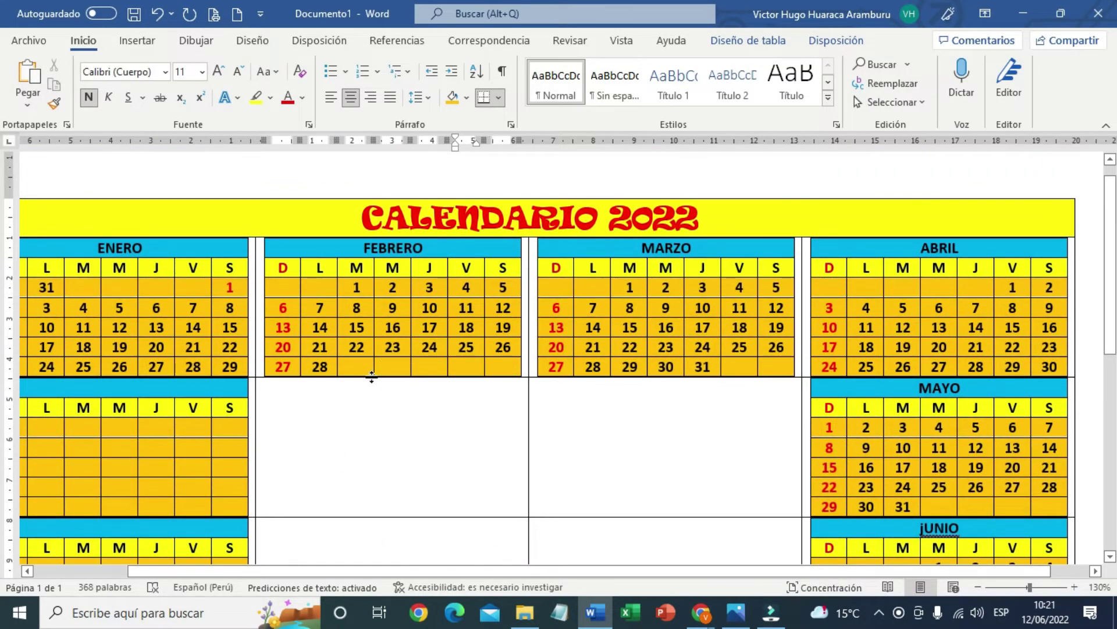
left_click_drag(226, 289, 230, 328)
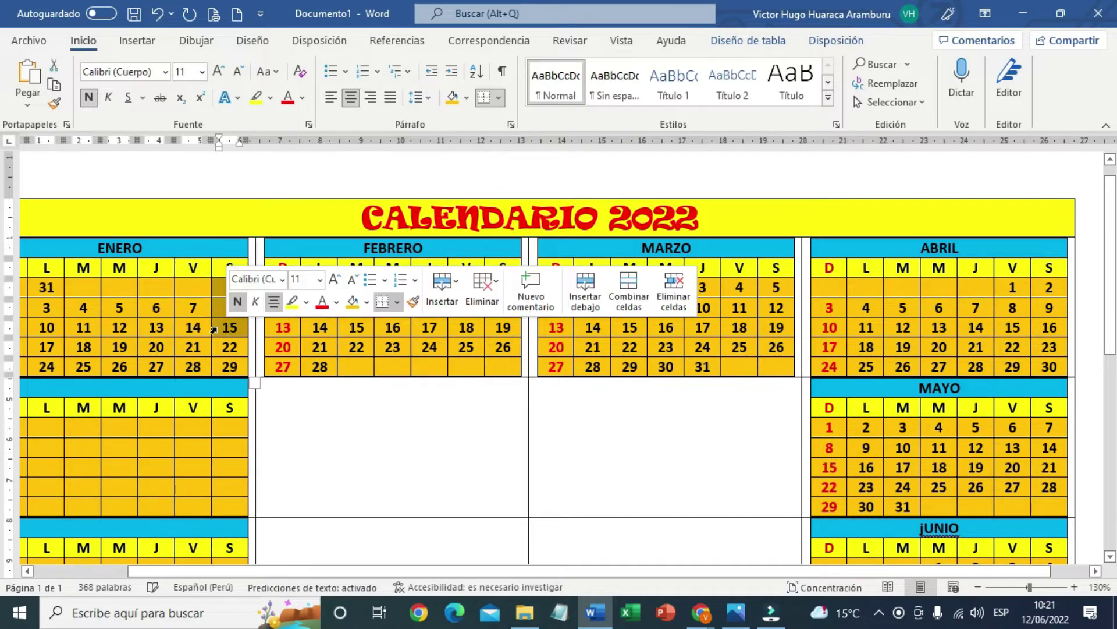
left_click(83, 300)
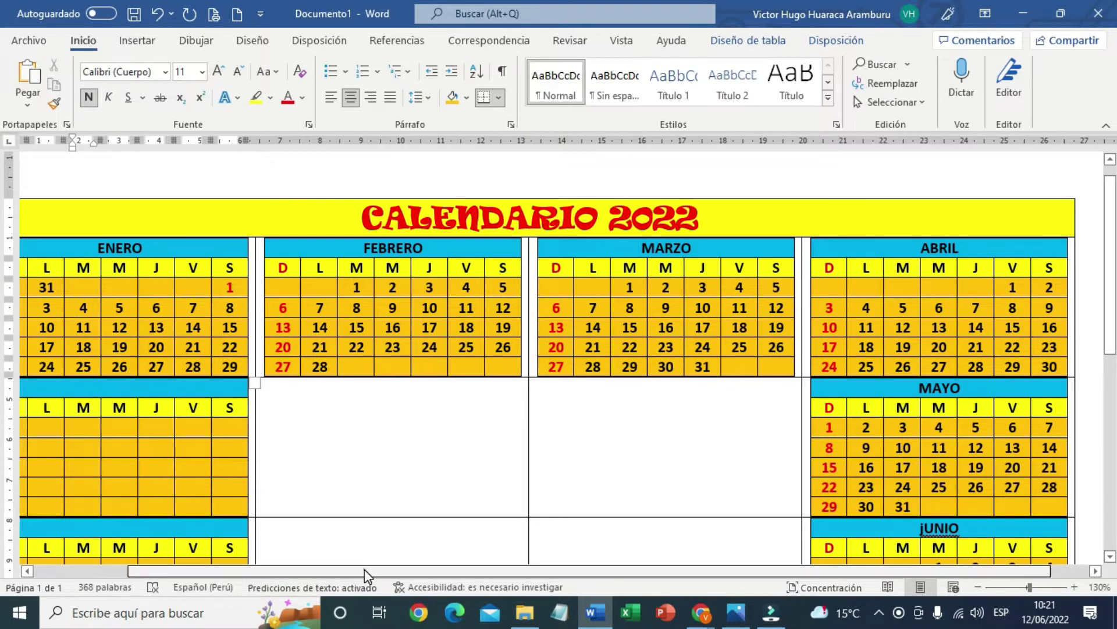
left_click_drag(364, 569, 285, 569)
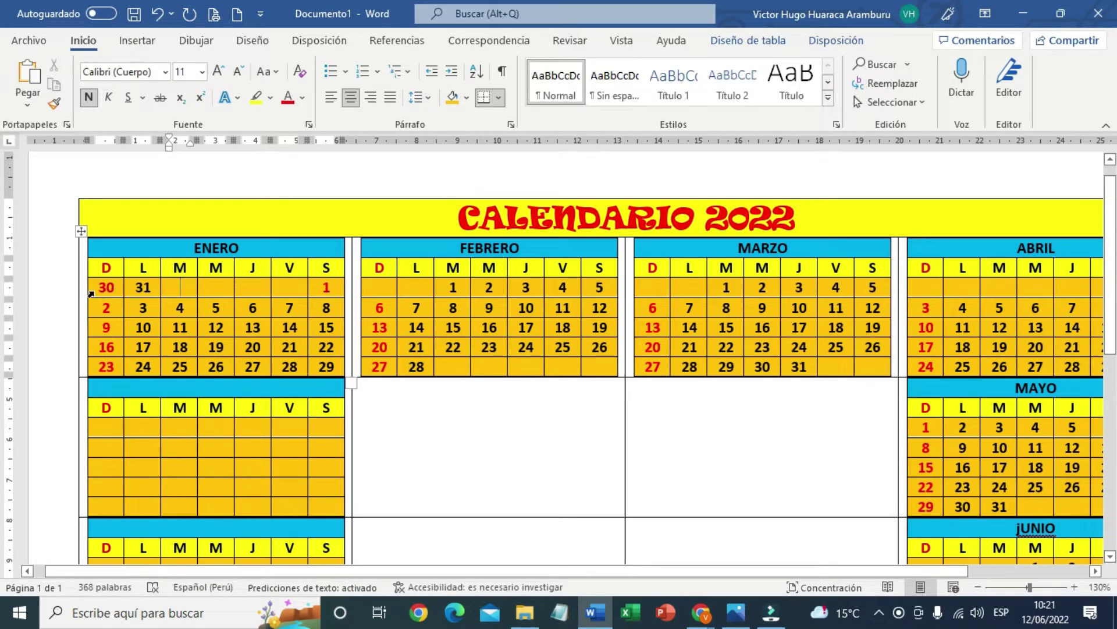
left_click_drag(100, 288, 327, 365)
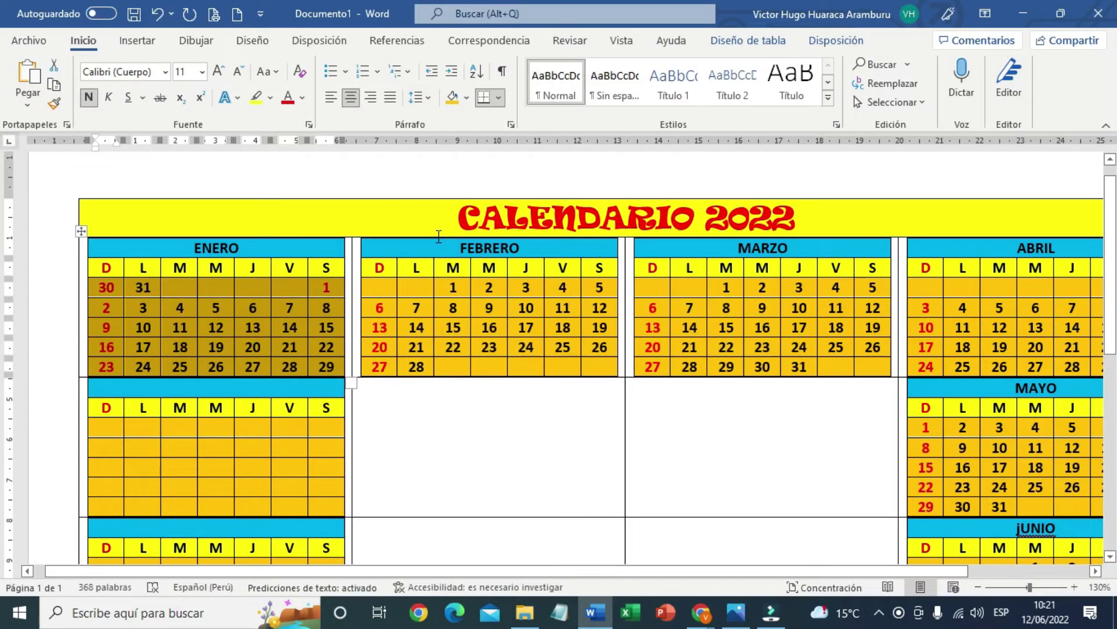
Paste ENERO's dates into the empty table beside SETIEMBRE using Overwrite Cells
scroll(407, 242, "down", 1)
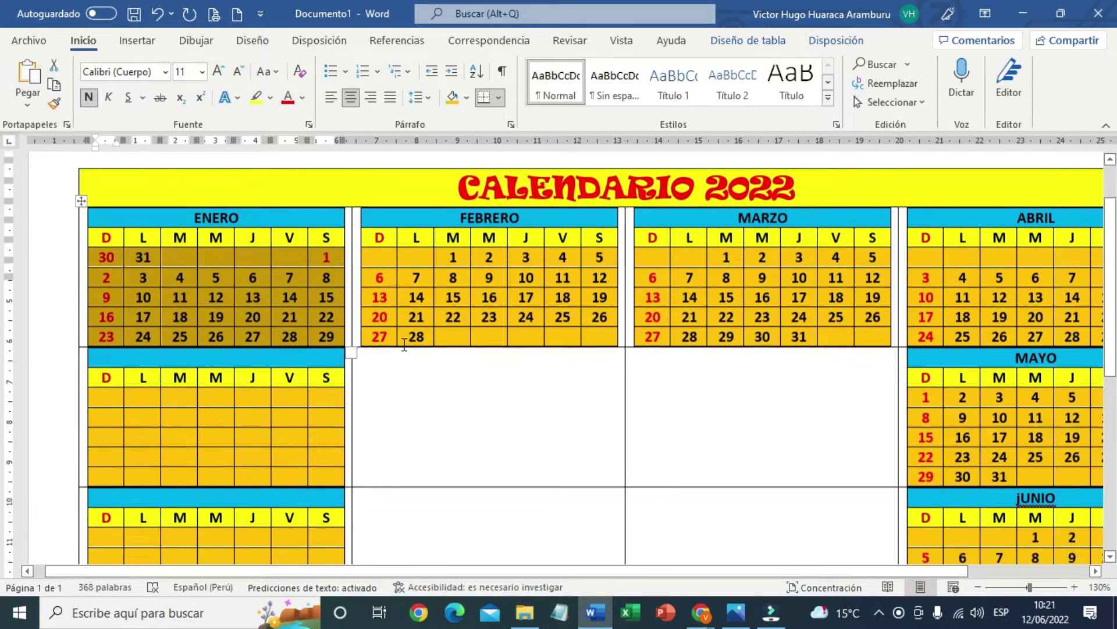
scroll(412, 370, "down", 3)
scroll(412, 370, "down", 1)
scroll(411, 370, "down", 1)
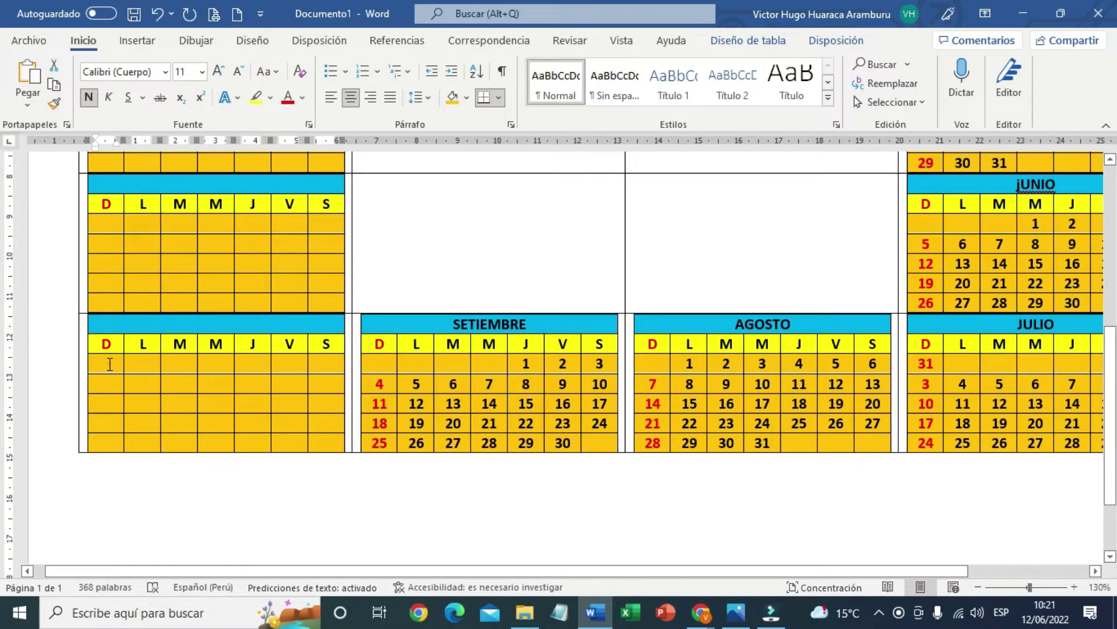
right_click(109, 363)
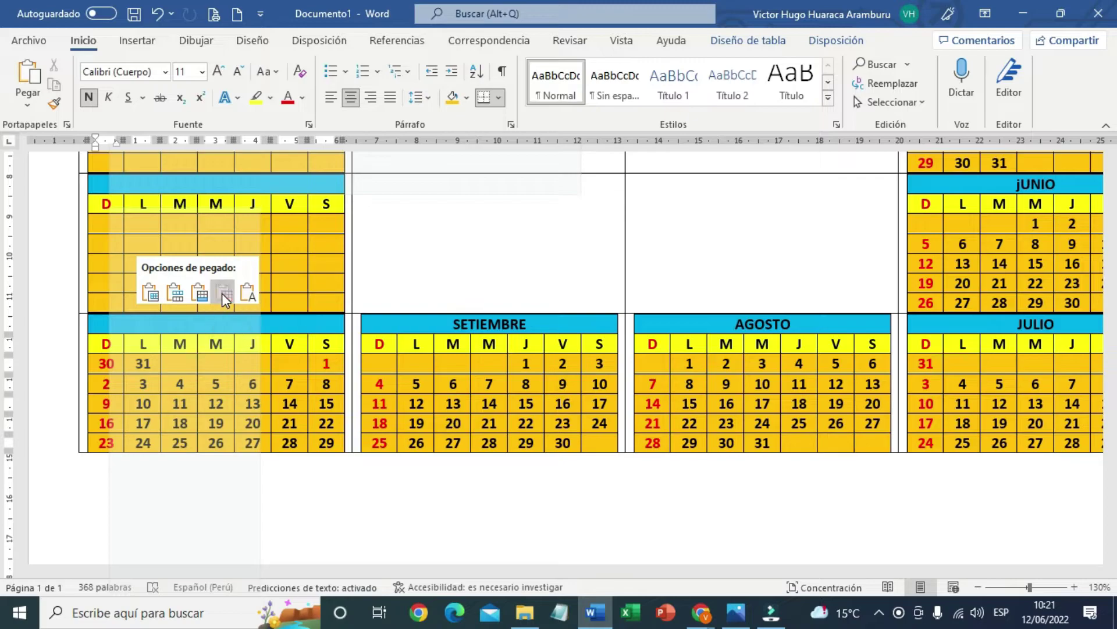
left_click(221, 294)
left_click(220, 321)
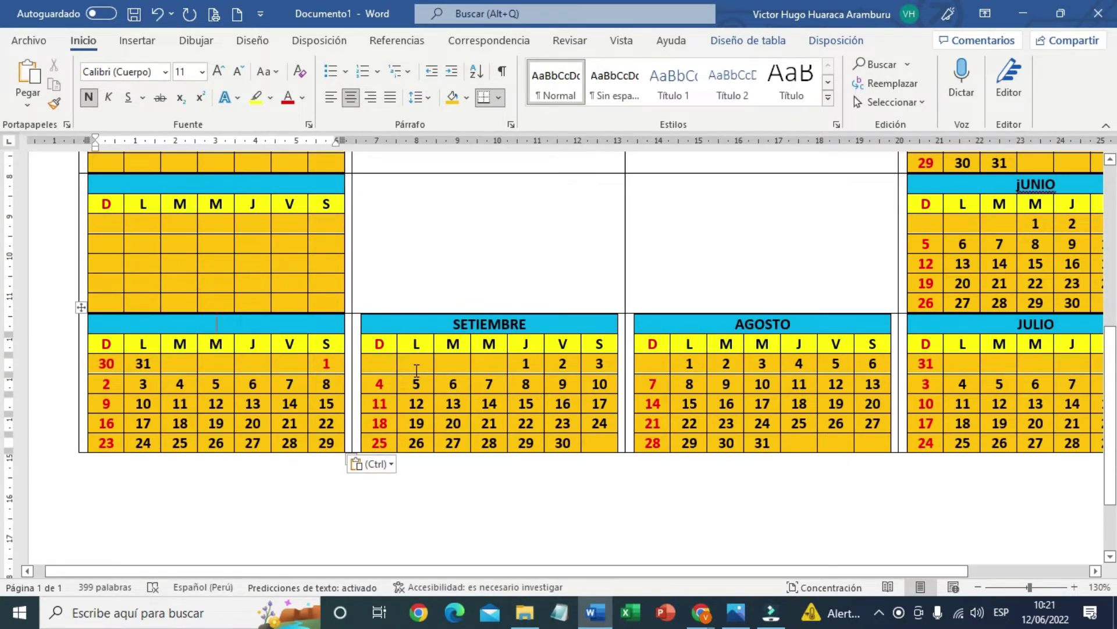
Type OCTUBRE in the blue header and delete the leftover 30 and 31 from the first week
type("OCT")
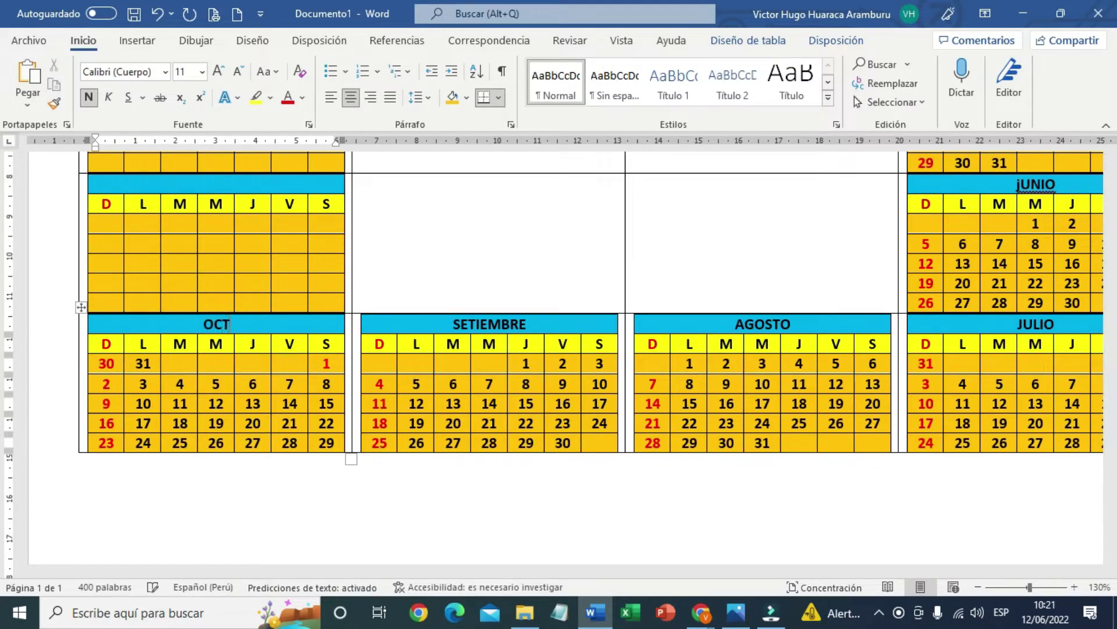
type("UBRE")
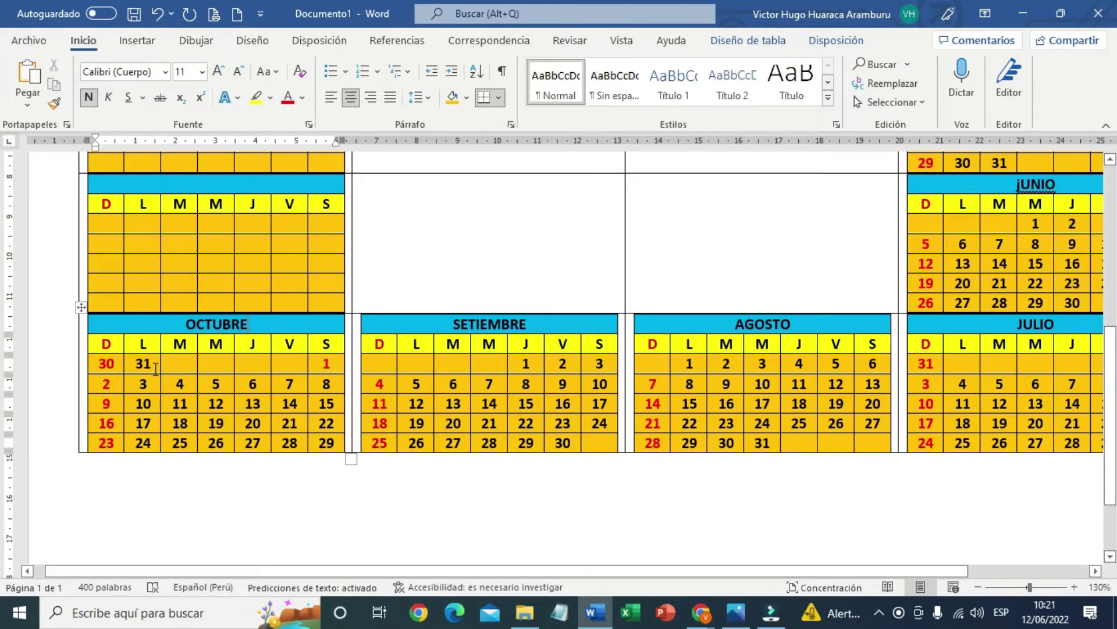
double_click(158, 359)
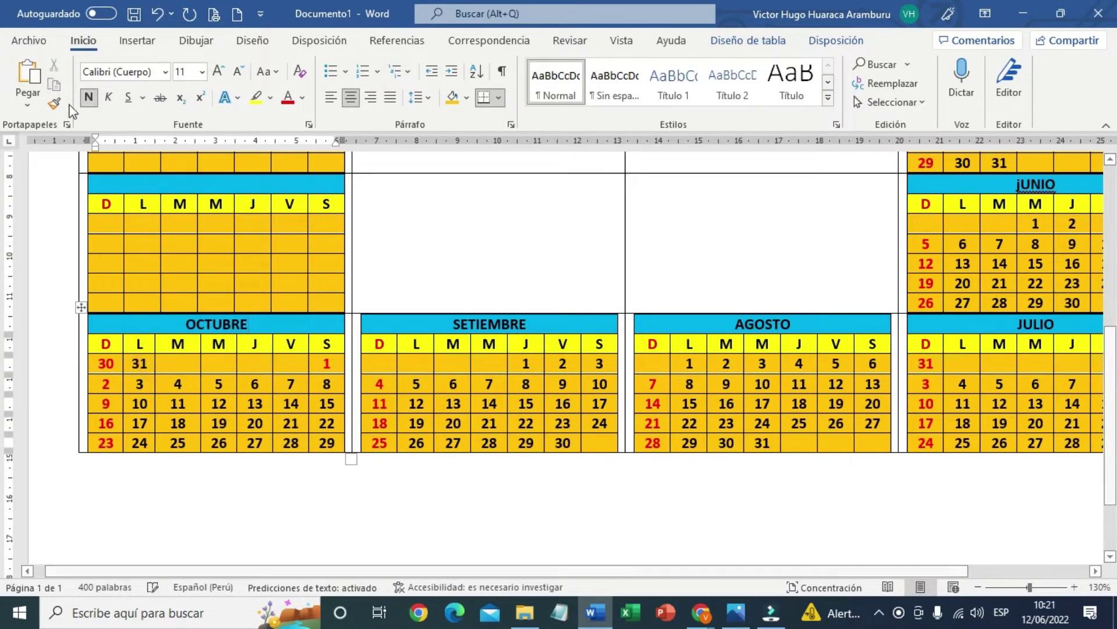
left_click(158, 14)
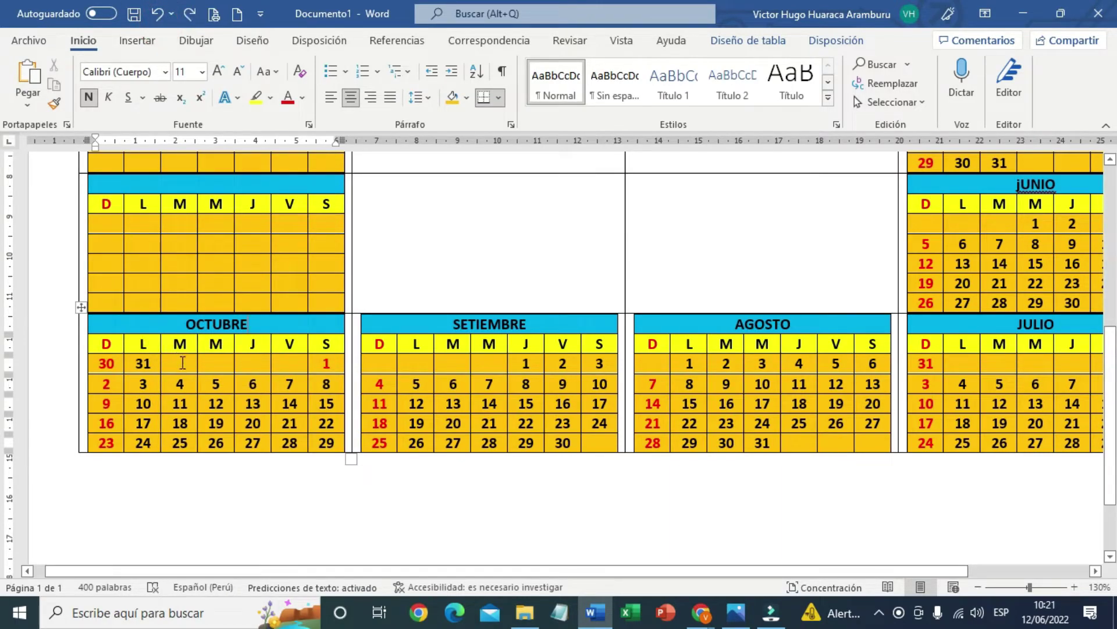
left_click_drag(182, 362, 102, 355)
key("Delete")
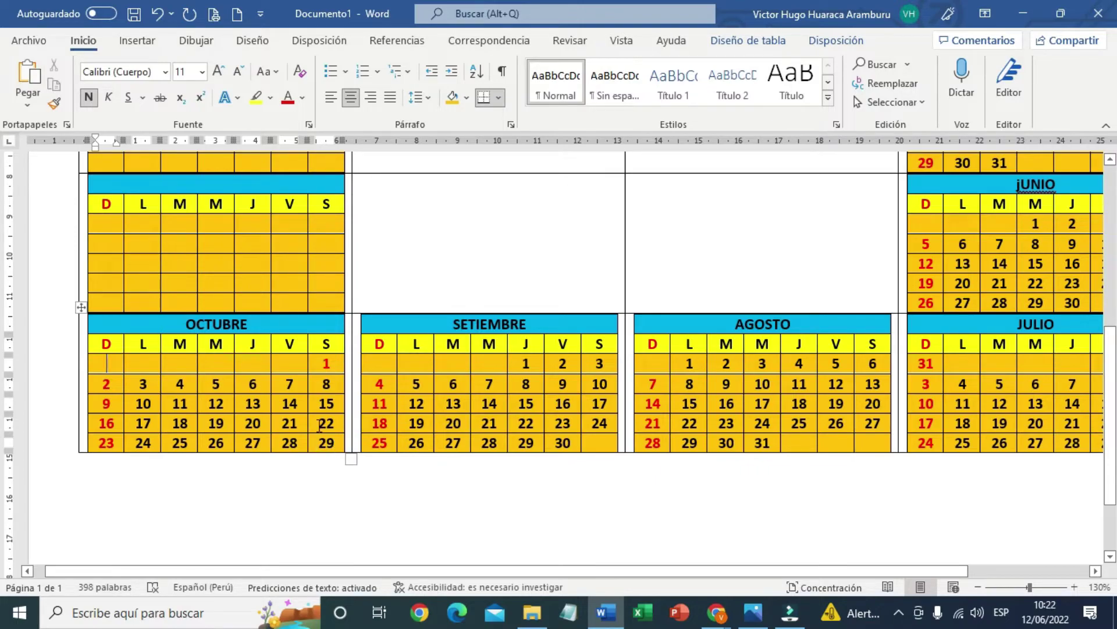
scroll(246, 312, "up", 1)
scroll(204, 278, "up", 2)
Title the next block NOVIEMBRE and overwrite its cells with FEBRERO's copied date grid
left_click(205, 278)
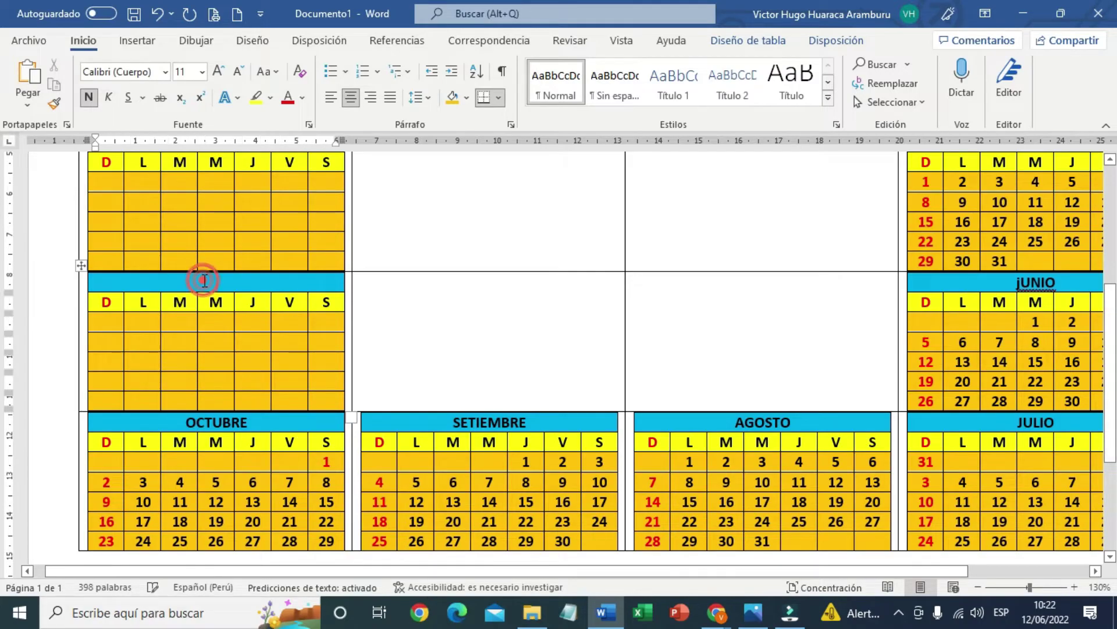
type("N")
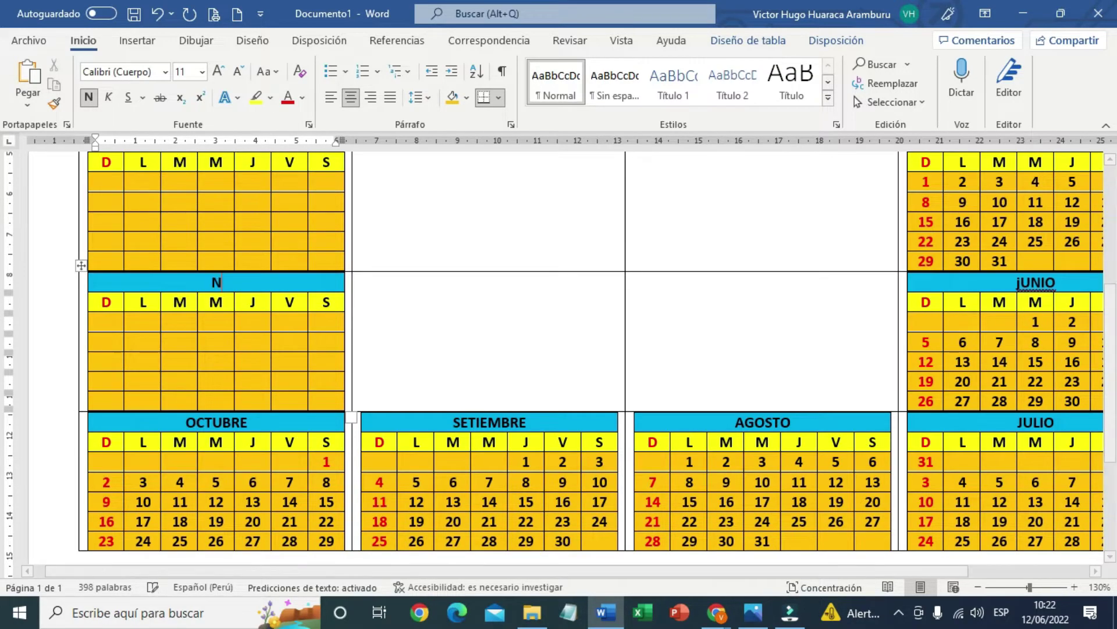
type("OVIEM")
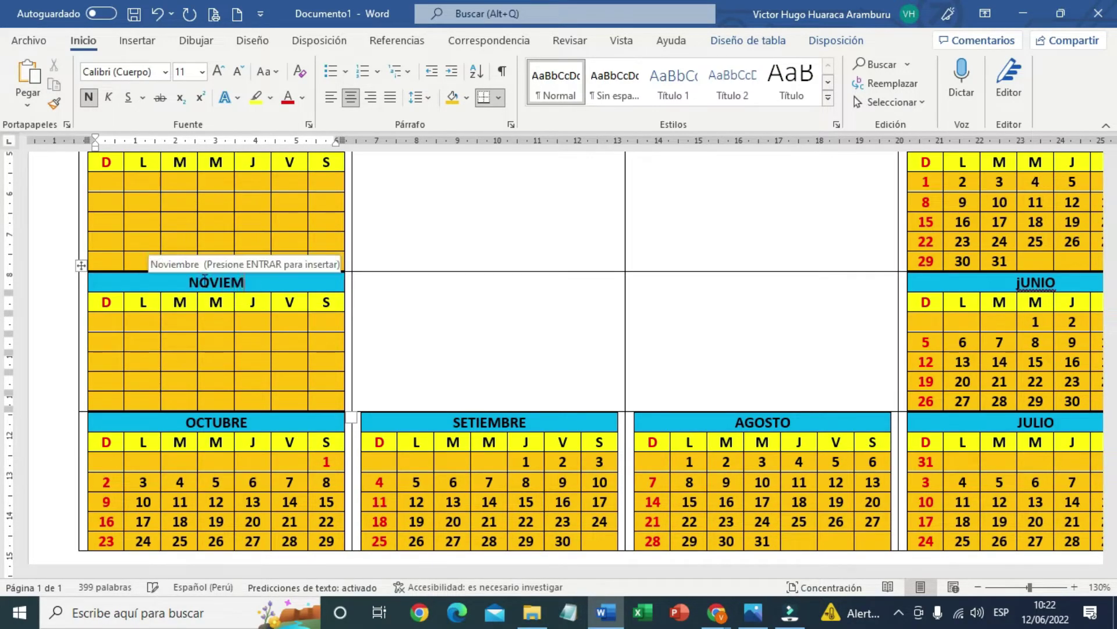
type("BRE")
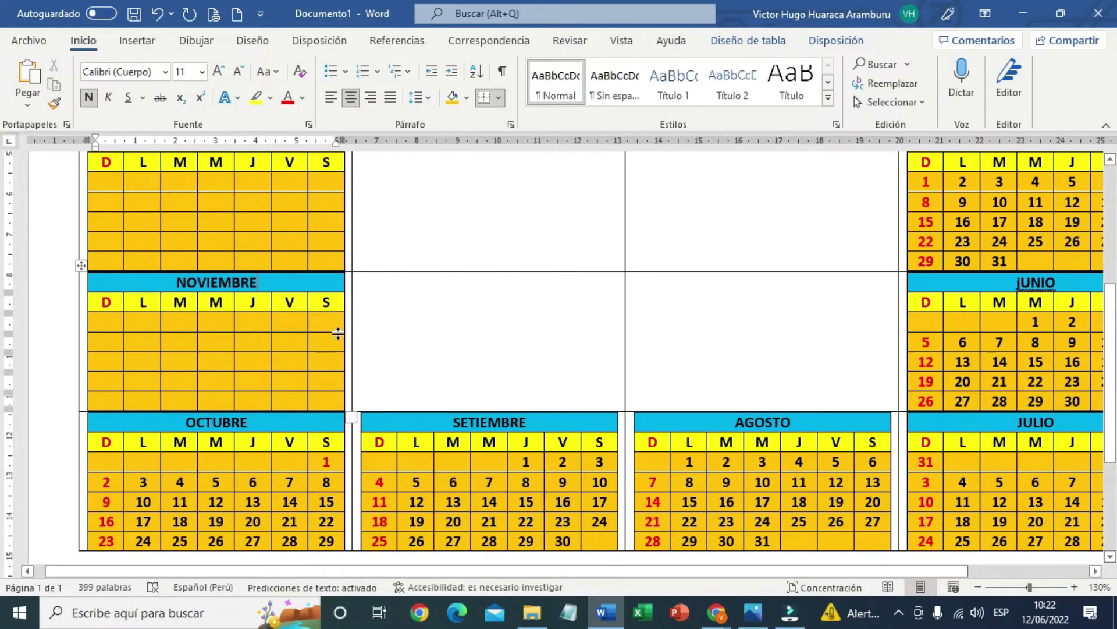
scroll(506, 330, "up", 5)
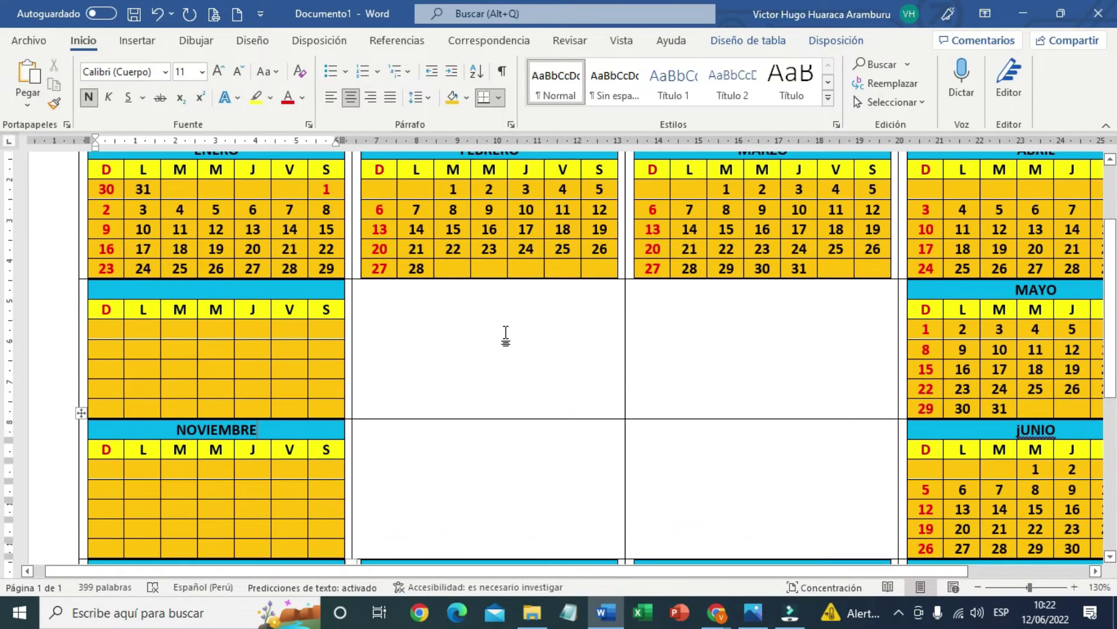
left_click_drag(385, 239, 601, 309)
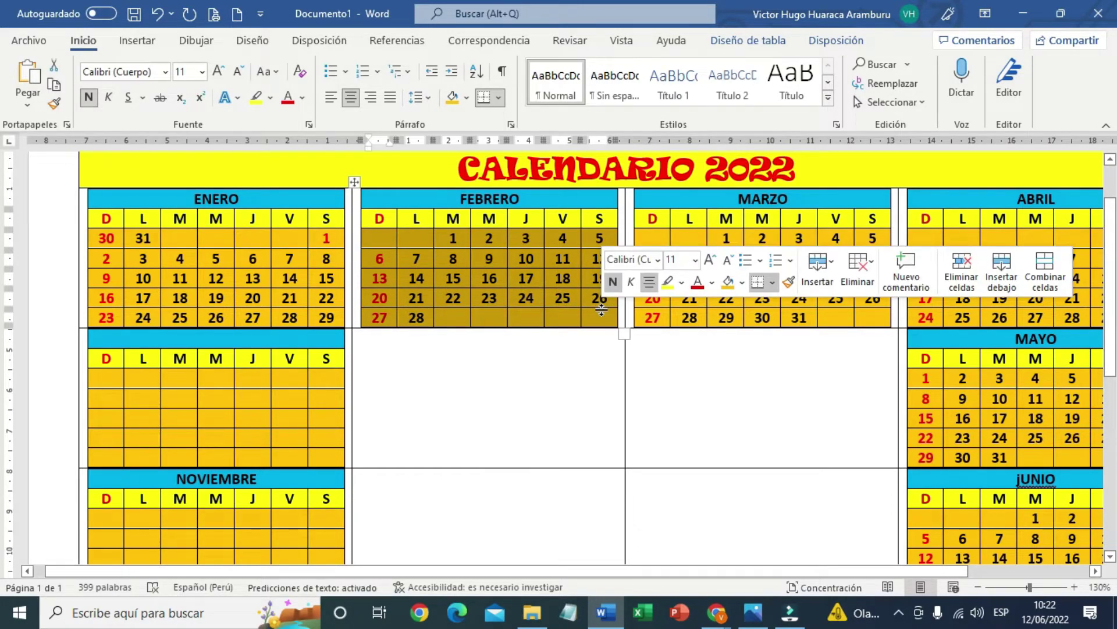
scroll(198, 366, "down", 4)
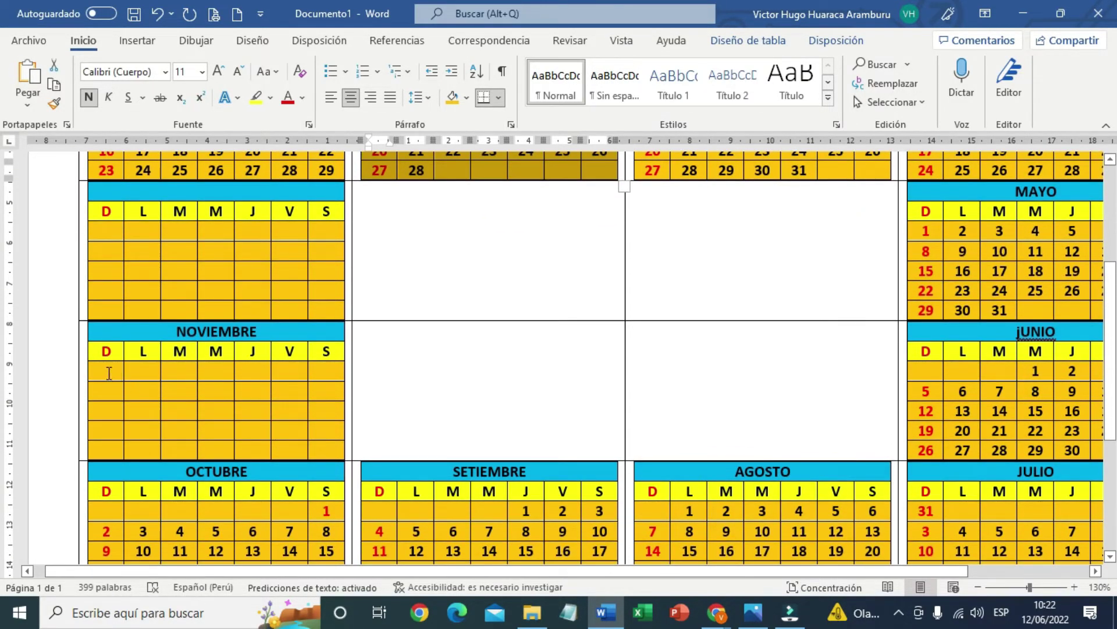
right_click(109, 373)
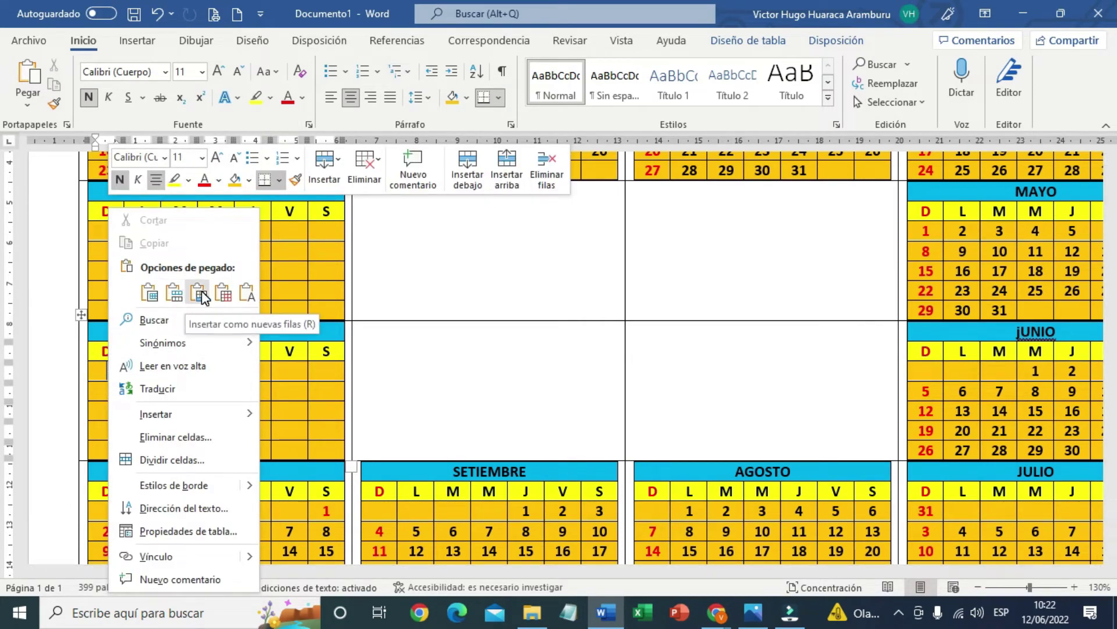
left_click(224, 293)
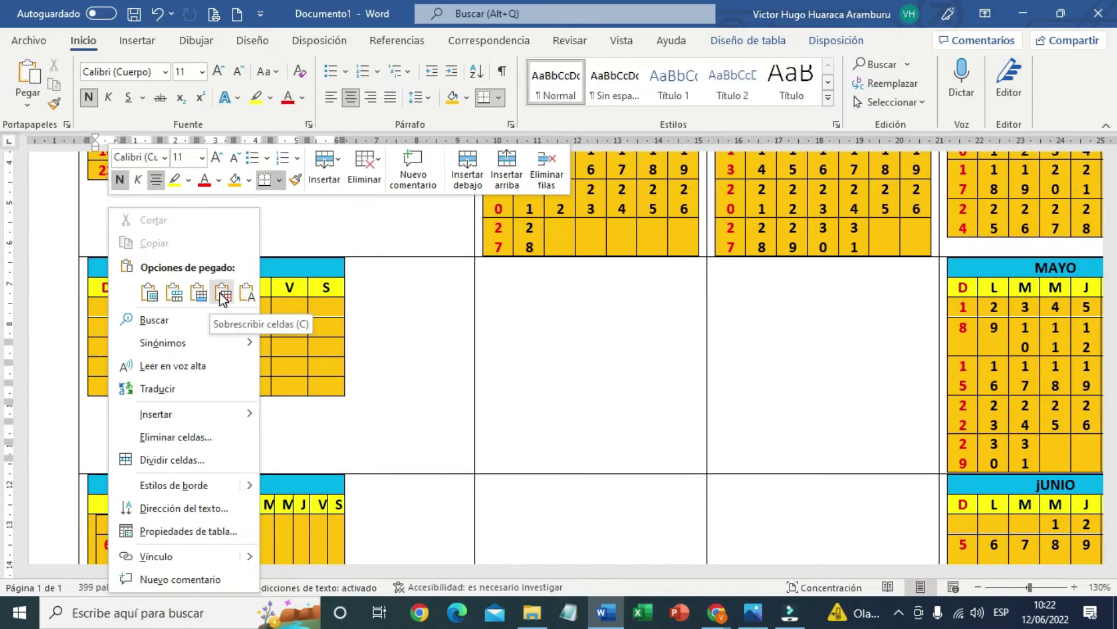
left_click(223, 294)
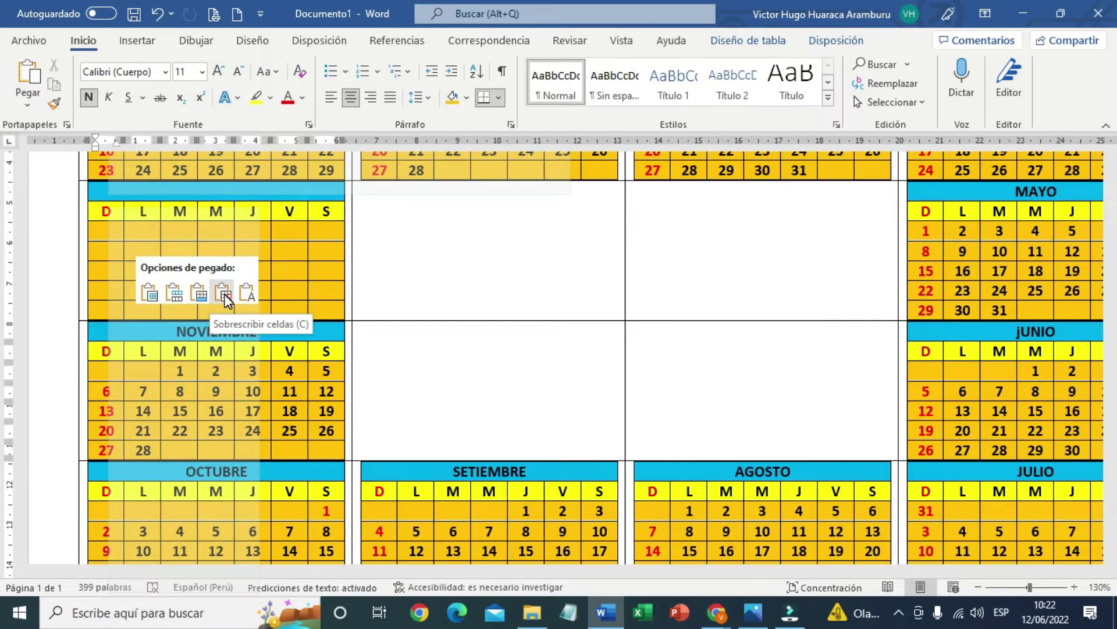
left_click(225, 294)
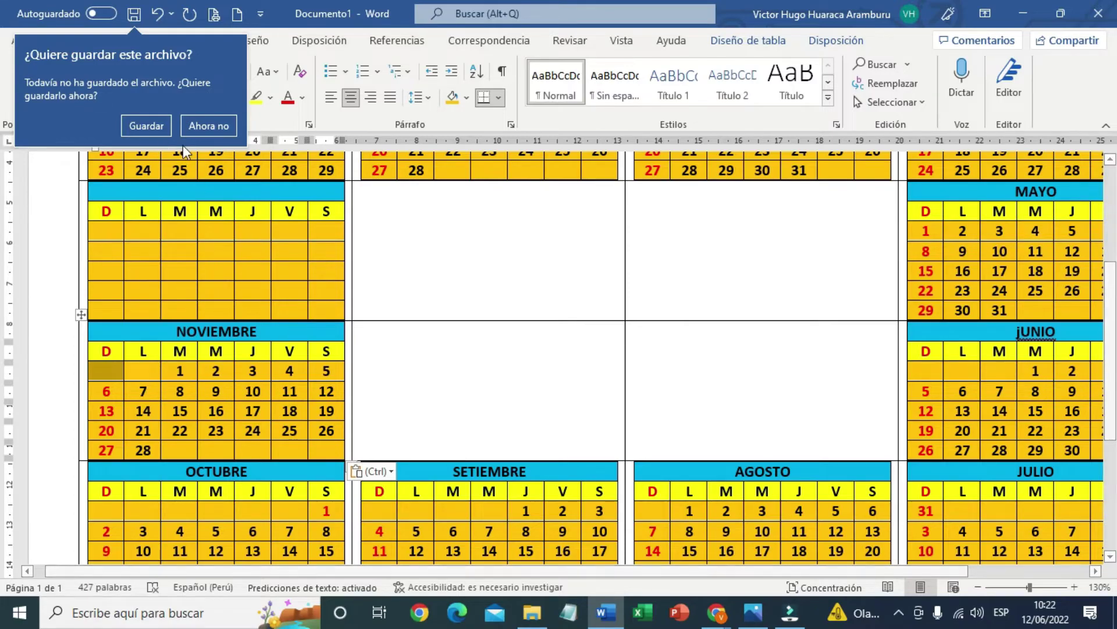
left_click(454, 252)
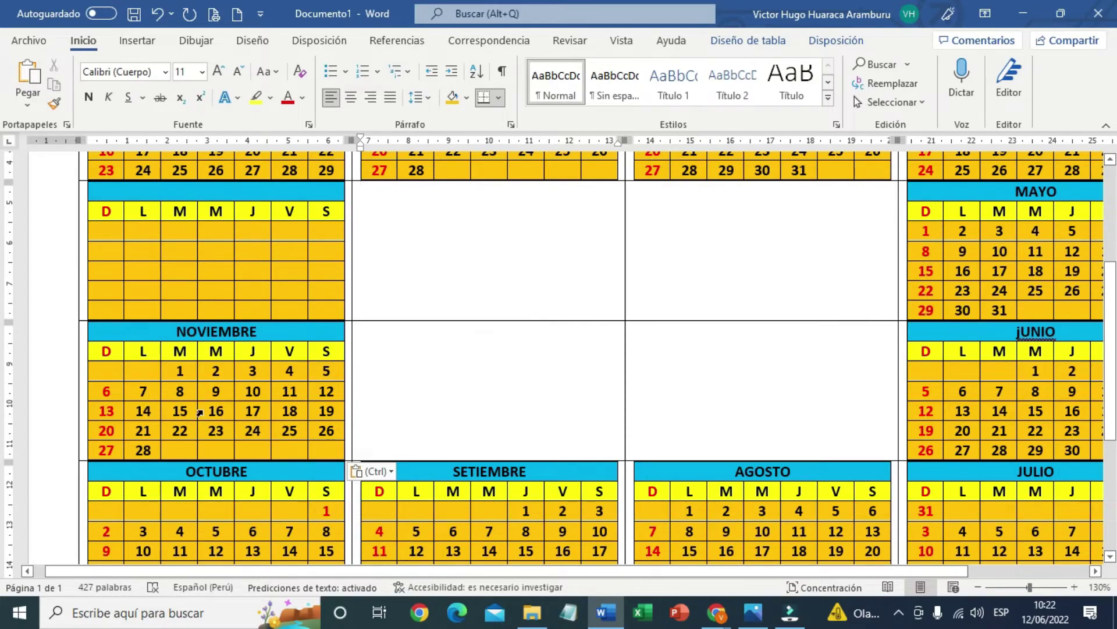
Add 29 and 30 after 28 in NOVIEMBRE's last week
left_click(181, 450)
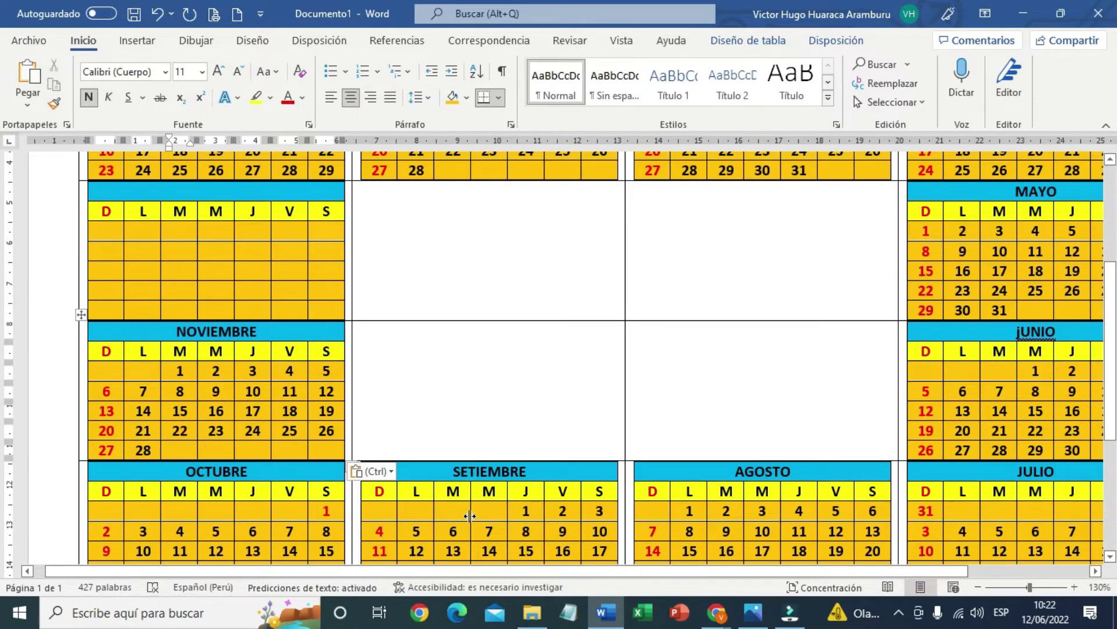
type("29")
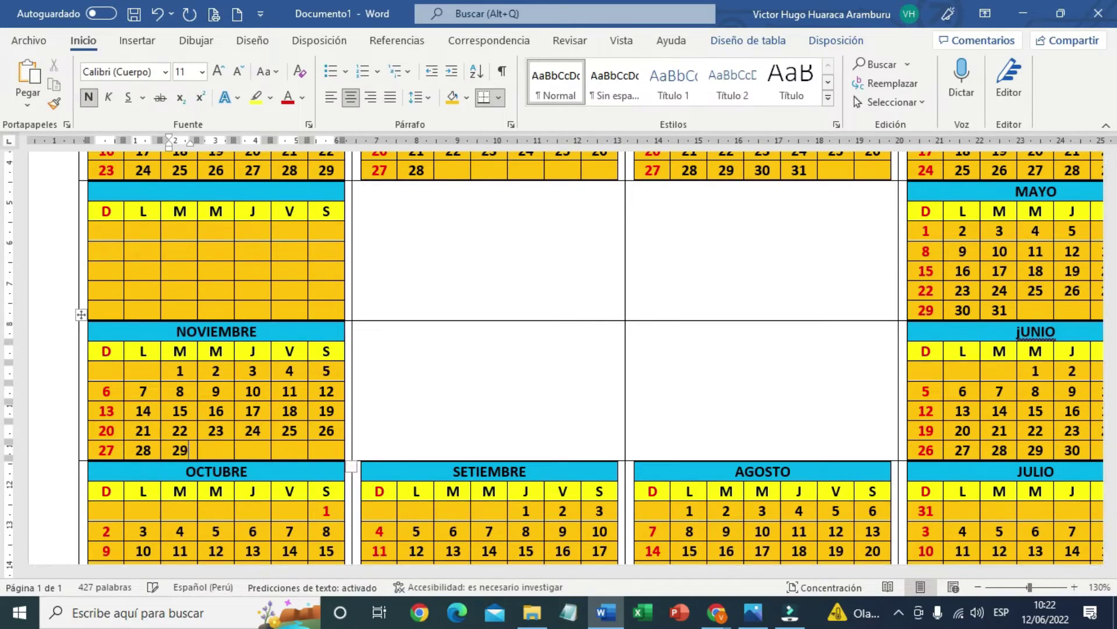
key("Tab")
type("3")
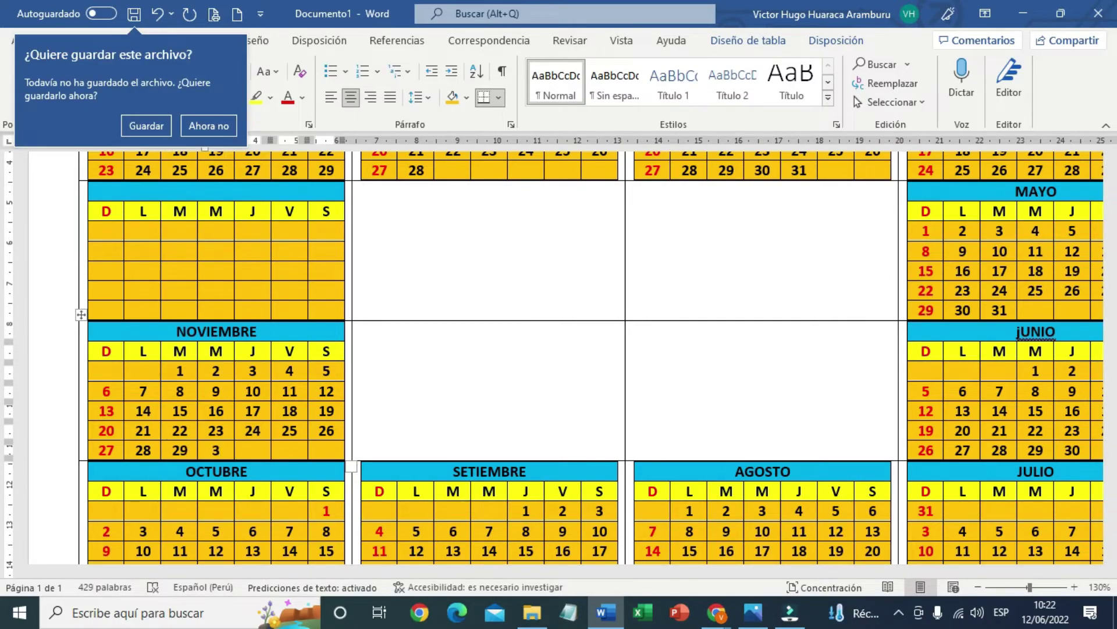
type("0")
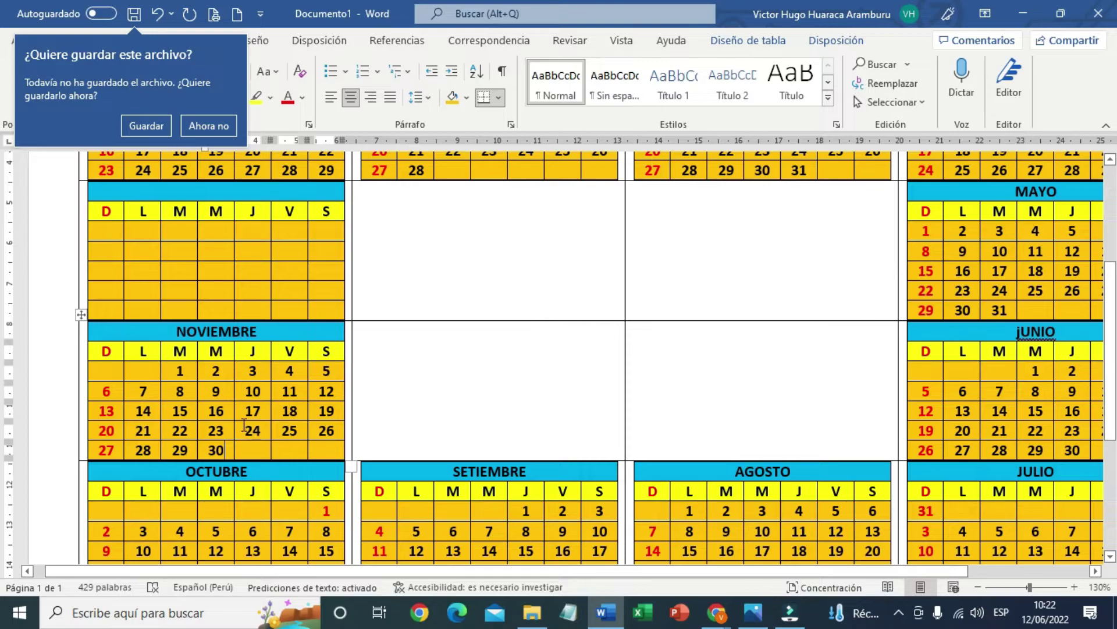
left_click(257, 230)
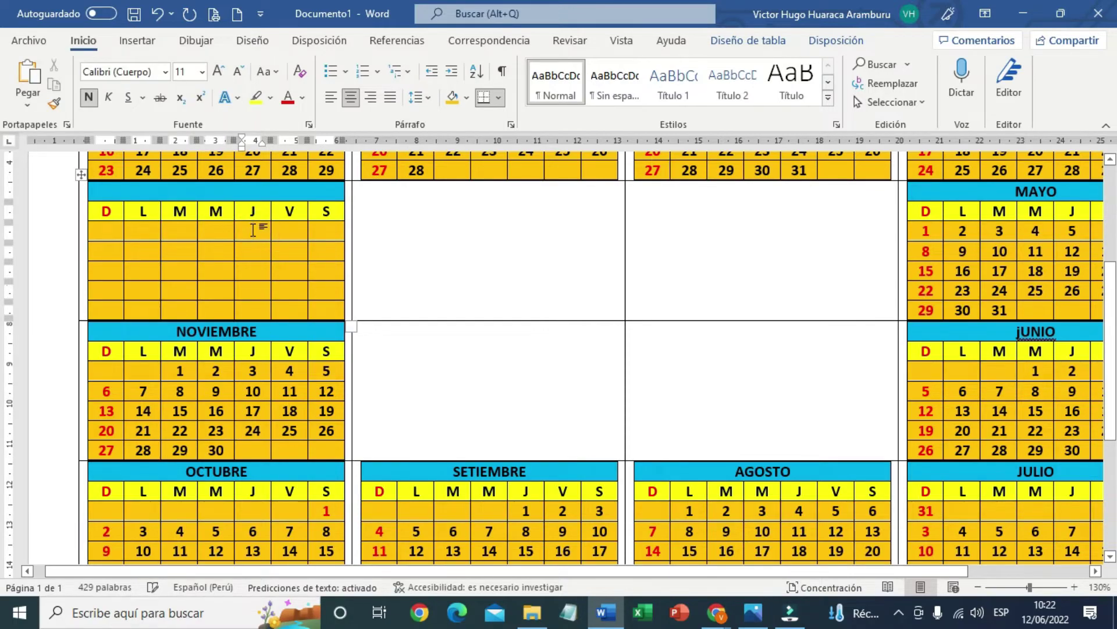
Copy SETIEMBRE's date cells and paste them over the empty month table with Overwrite Cells
scroll(253, 230, "up", 2)
scroll(253, 230, "up", 1)
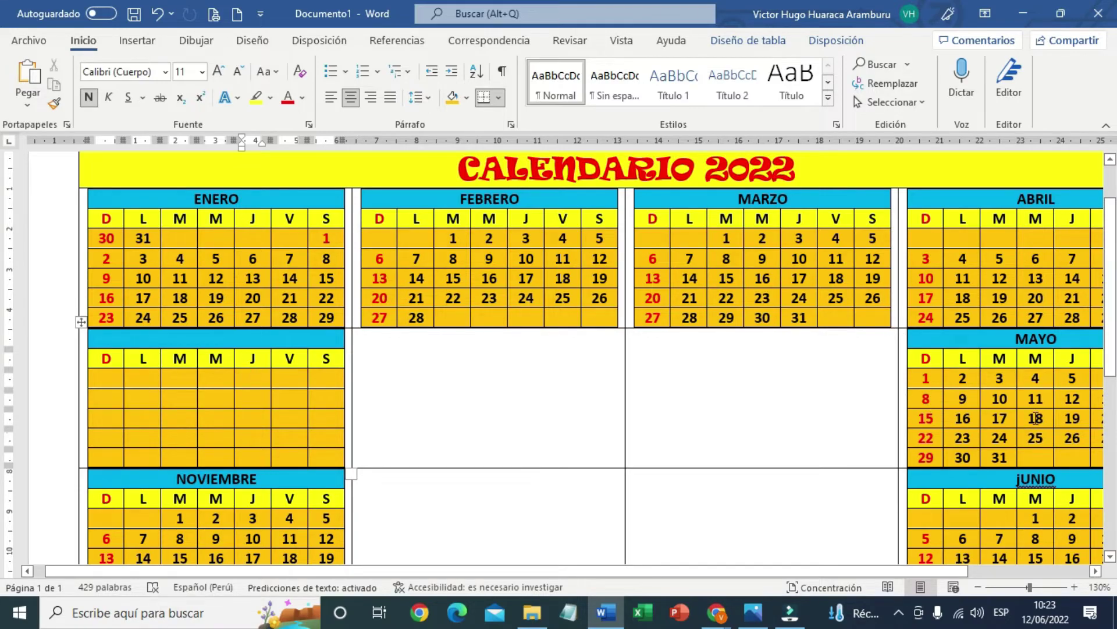
scroll(1046, 447, "down", 2)
scroll(1046, 447, "down", 2)
scroll(1046, 447, "down", 2)
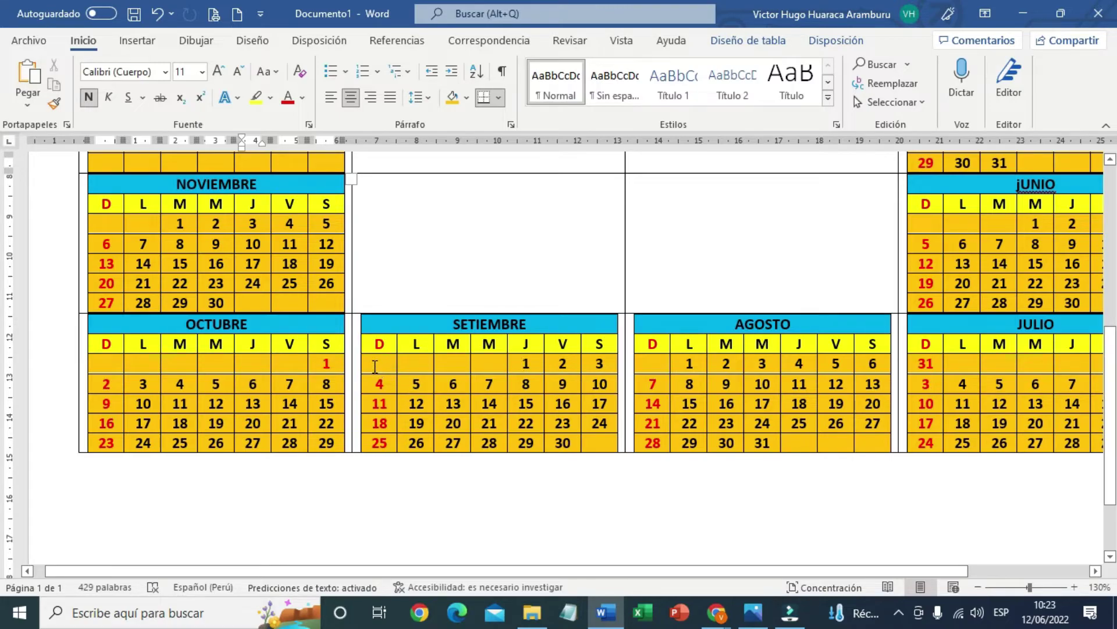
left_click_drag(375, 366, 603, 444)
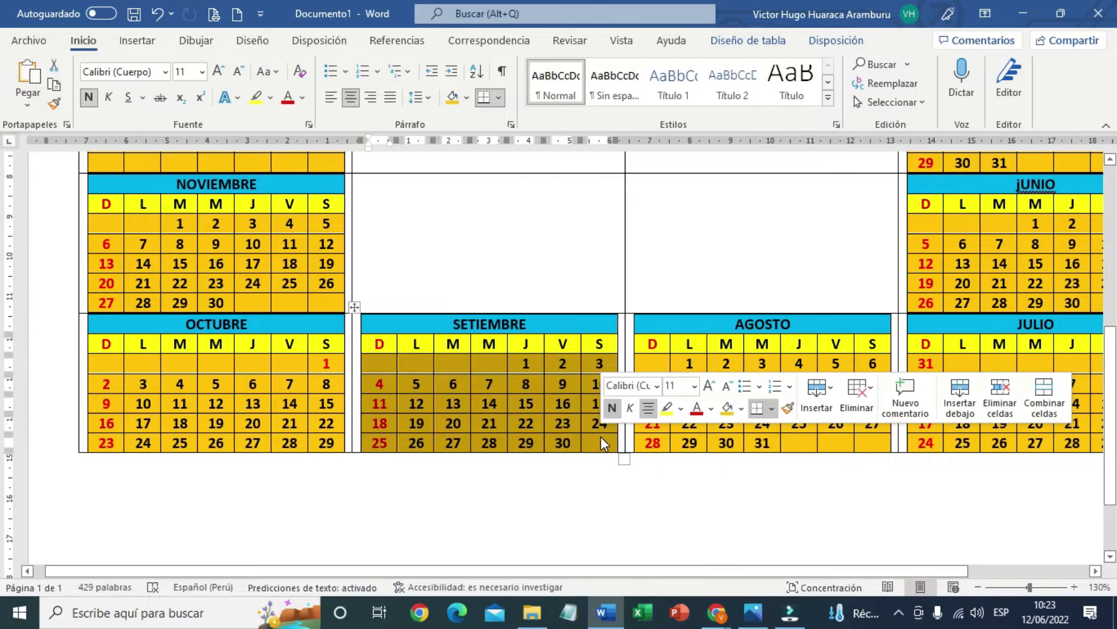
scroll(390, 398, "up", 1)
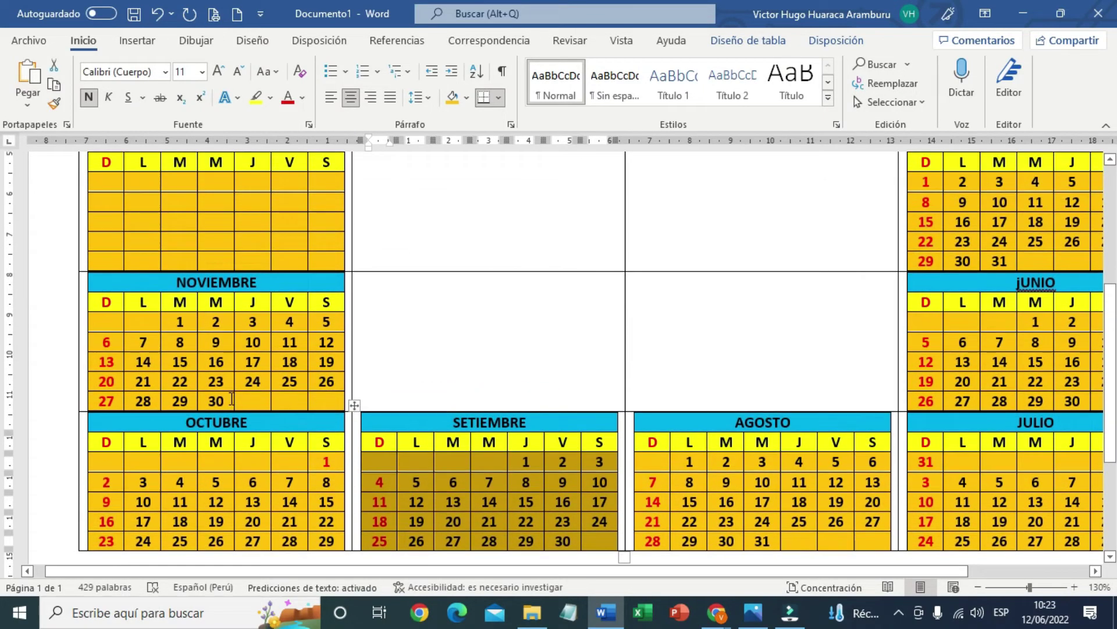
scroll(224, 386, "up", 1)
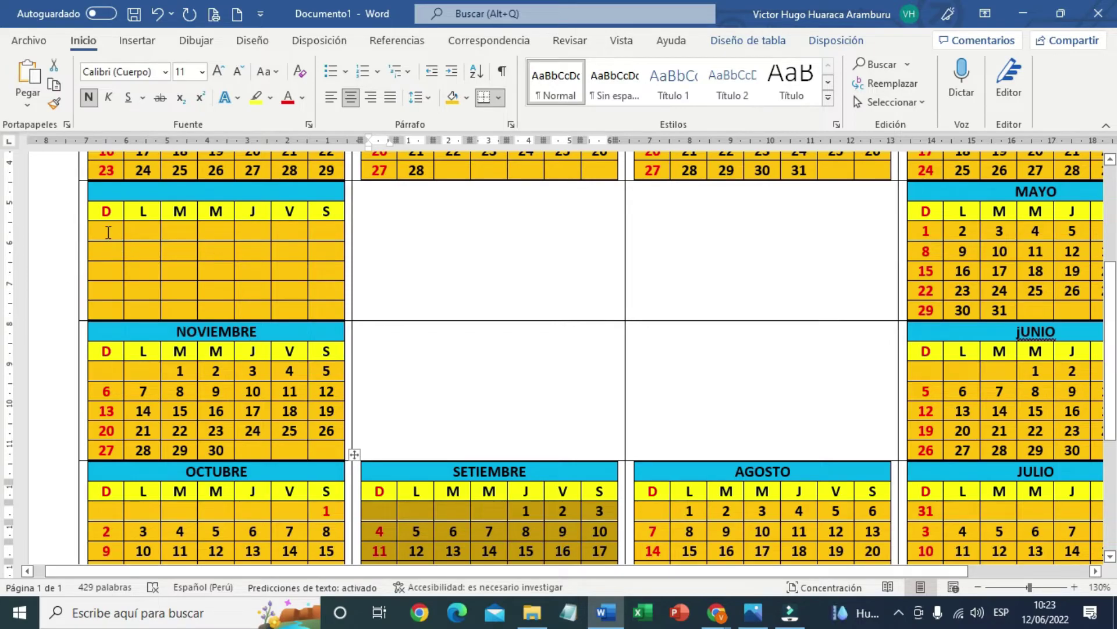
left_click(109, 232)
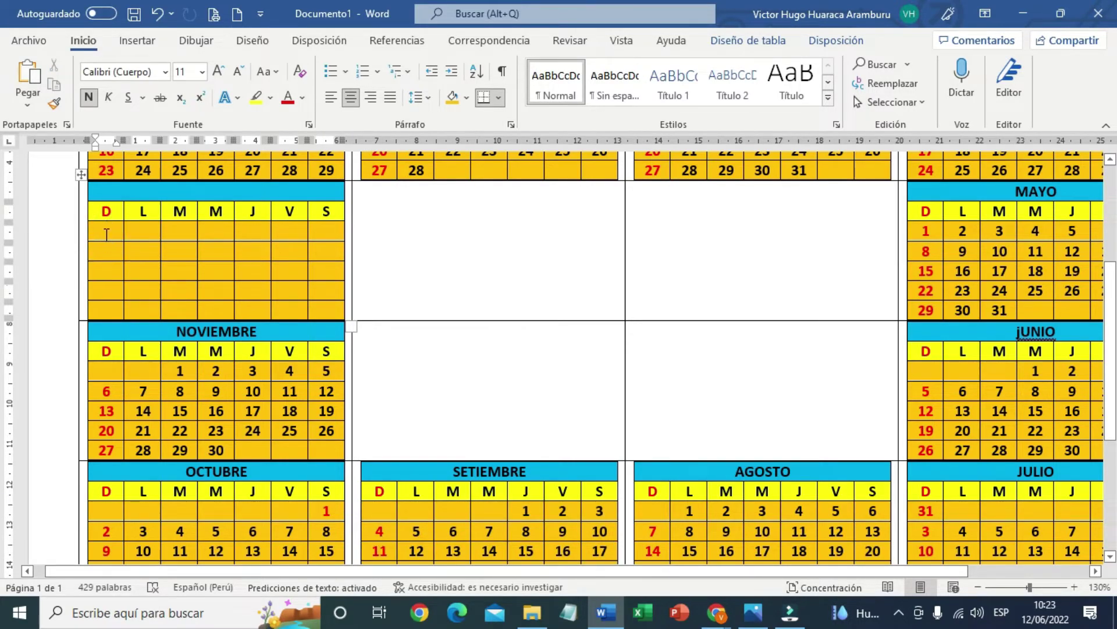
right_click(104, 231)
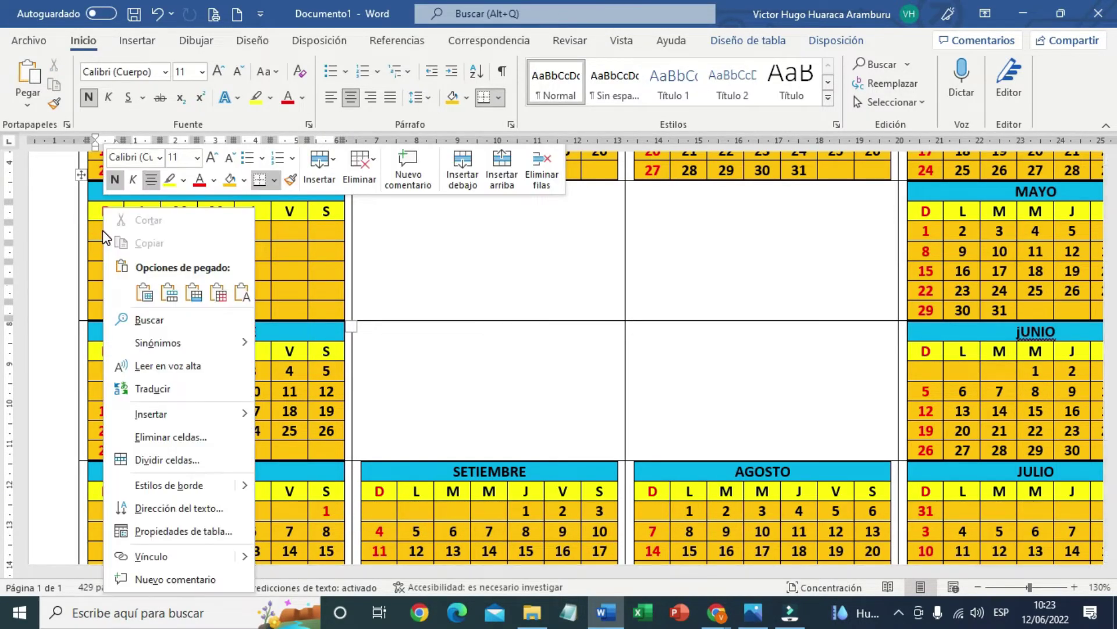
left_click(217, 292)
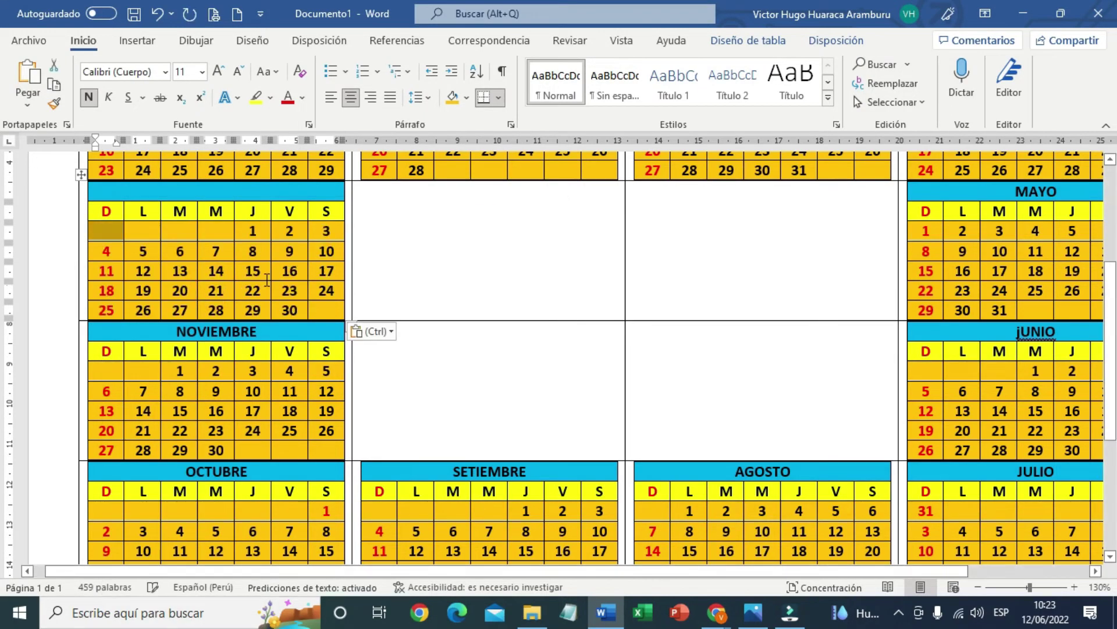
Add 31 after 30 in the new December grid
left_click(331, 312)
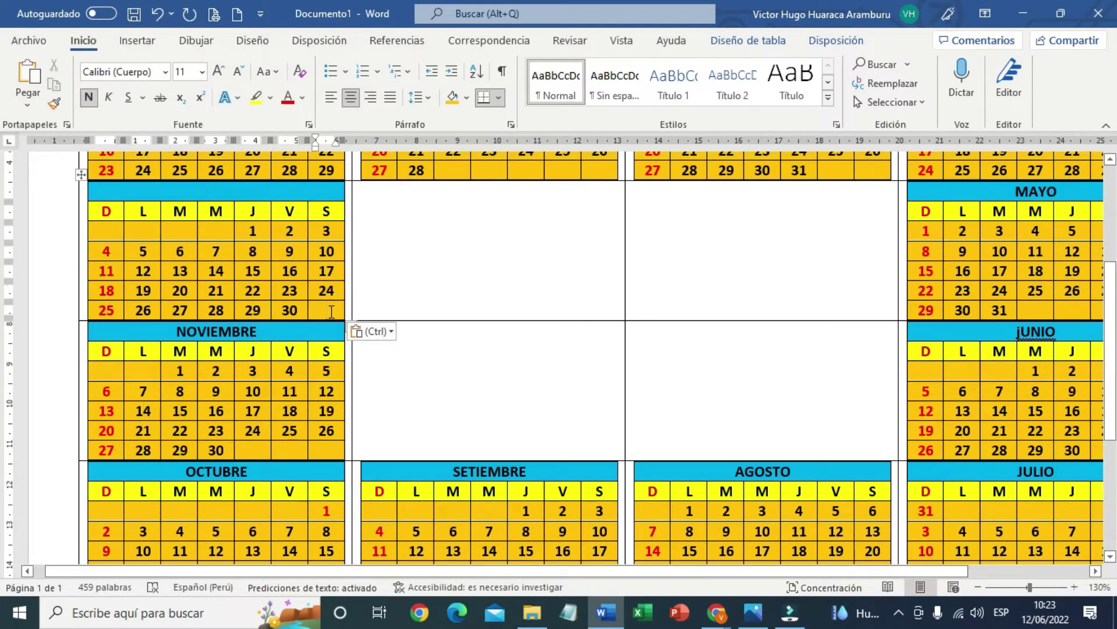
type("31")
scroll(396, 321, "up", 3)
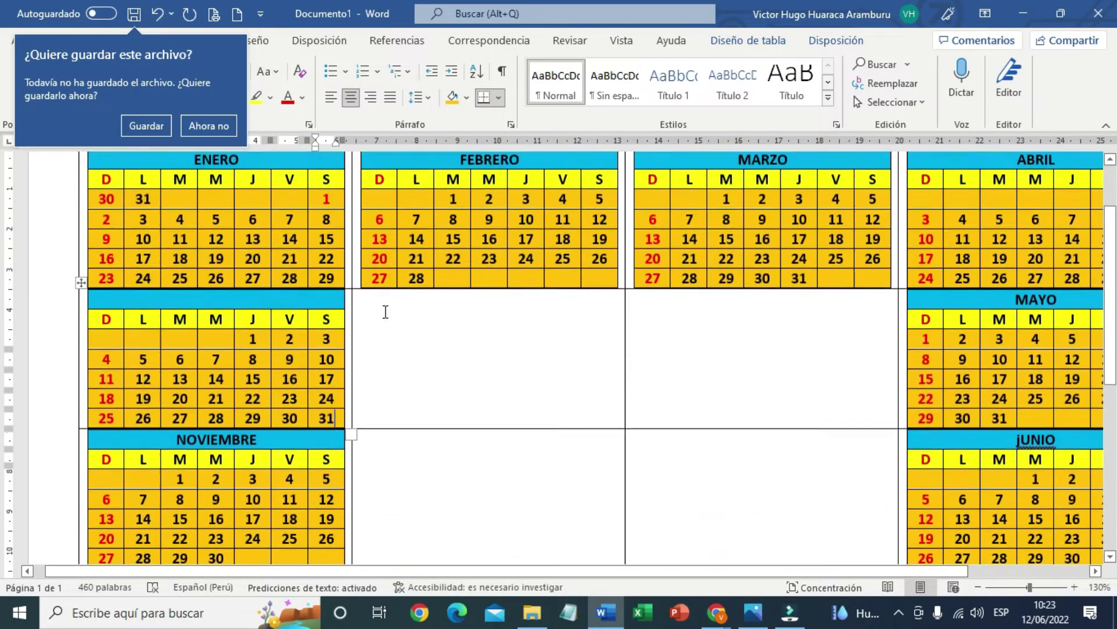
scroll(395, 320, "up", 1)
left_click(456, 372)
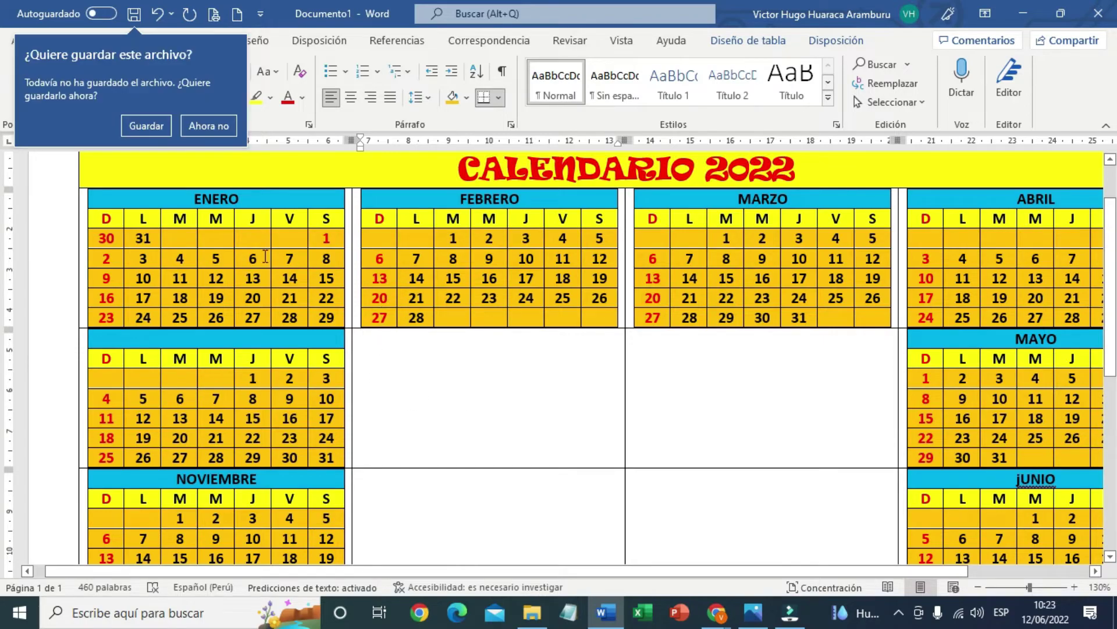
left_click(483, 375)
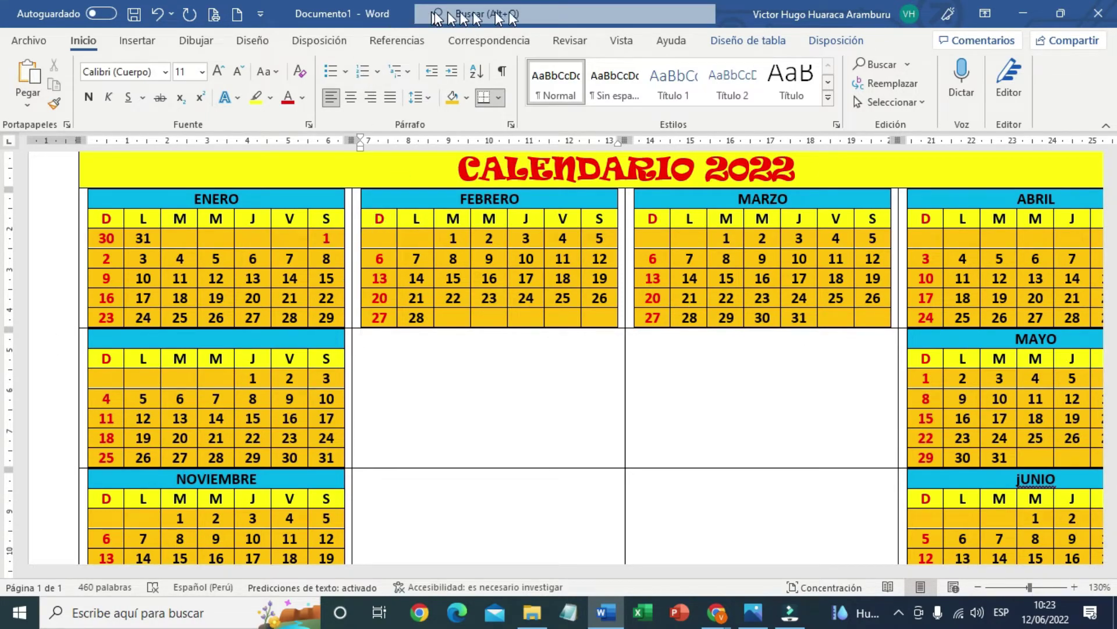
key("alt+Tab")
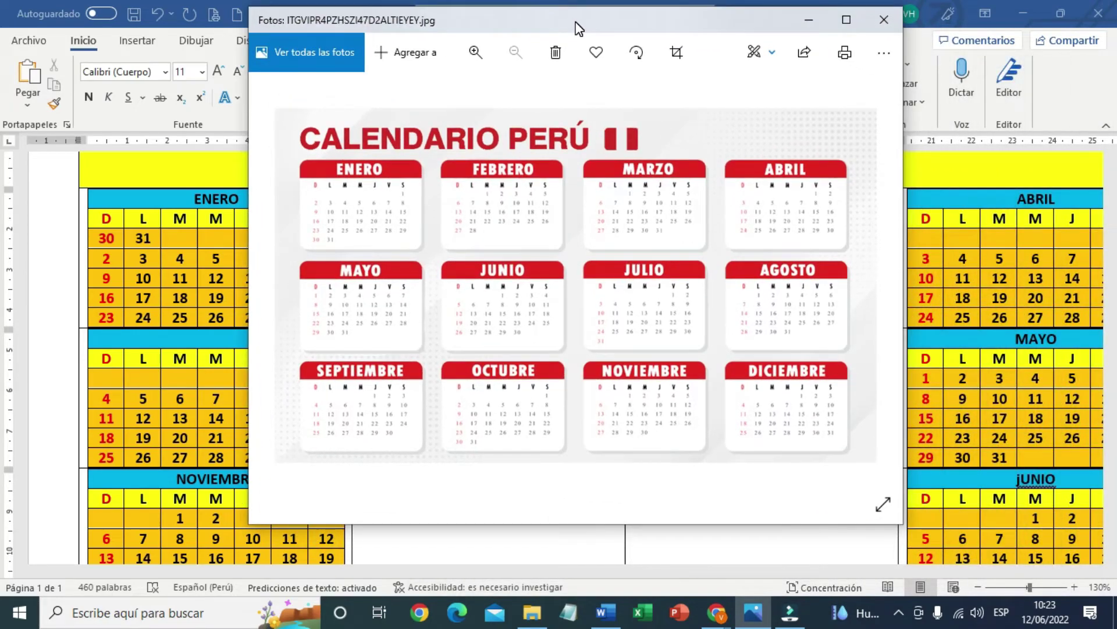
double_click(575, 24)
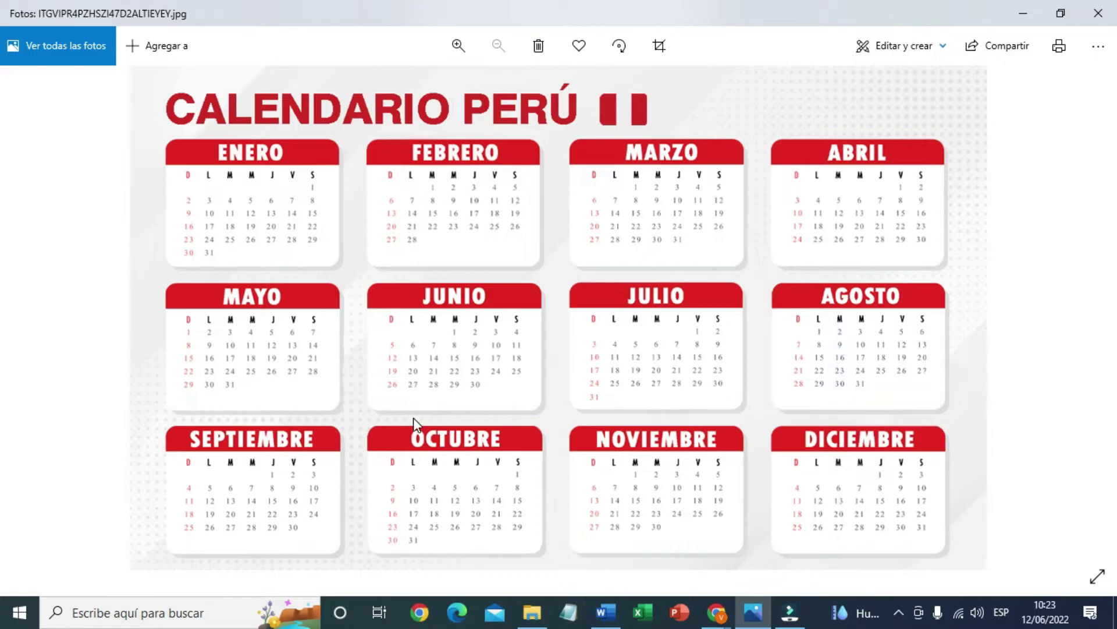
double_click(253, 8)
left_click(370, 111)
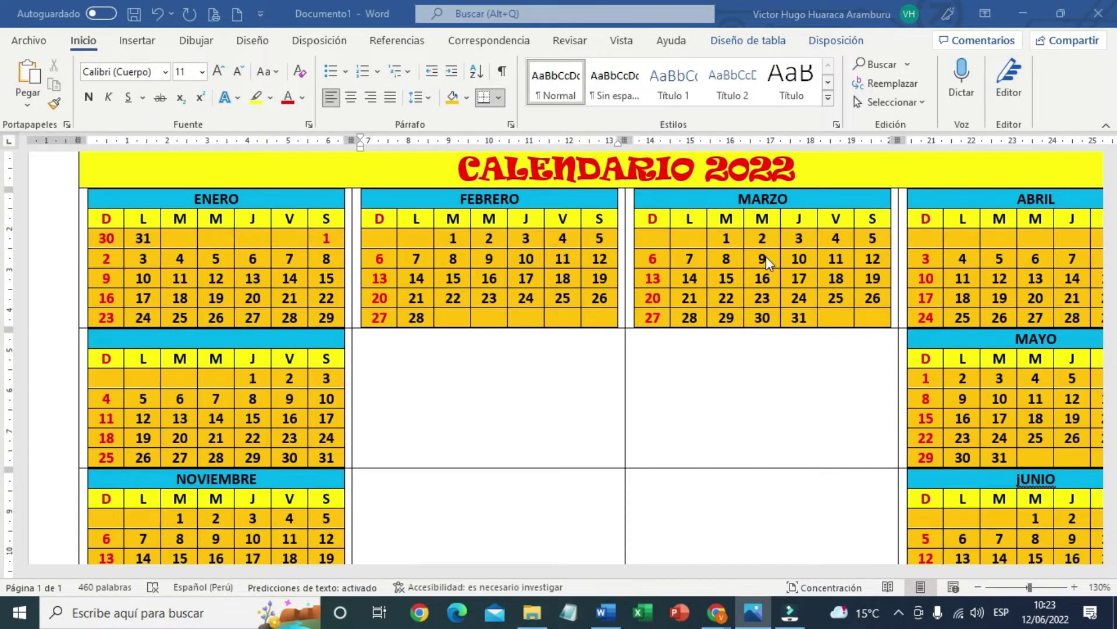
Select the blank middle cells and combine them with Combinar celdas on the Disposición tab
scroll(670, 347, "down", 2)
scroll(619, 336, "down", 3)
scroll(618, 336, "down", 3)
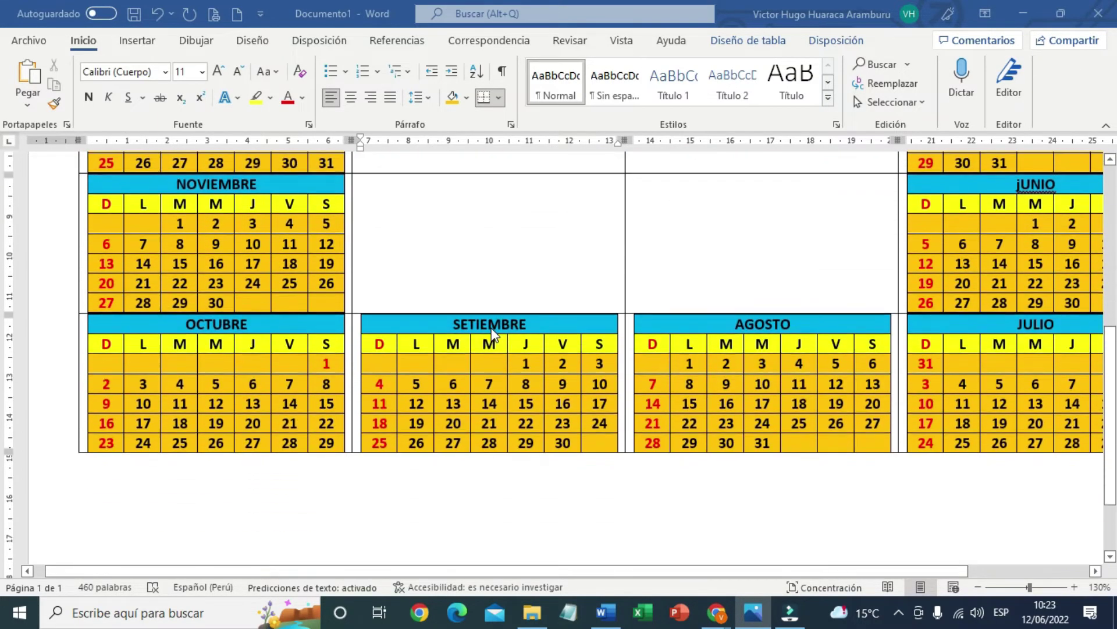
scroll(516, 393, "up", 6)
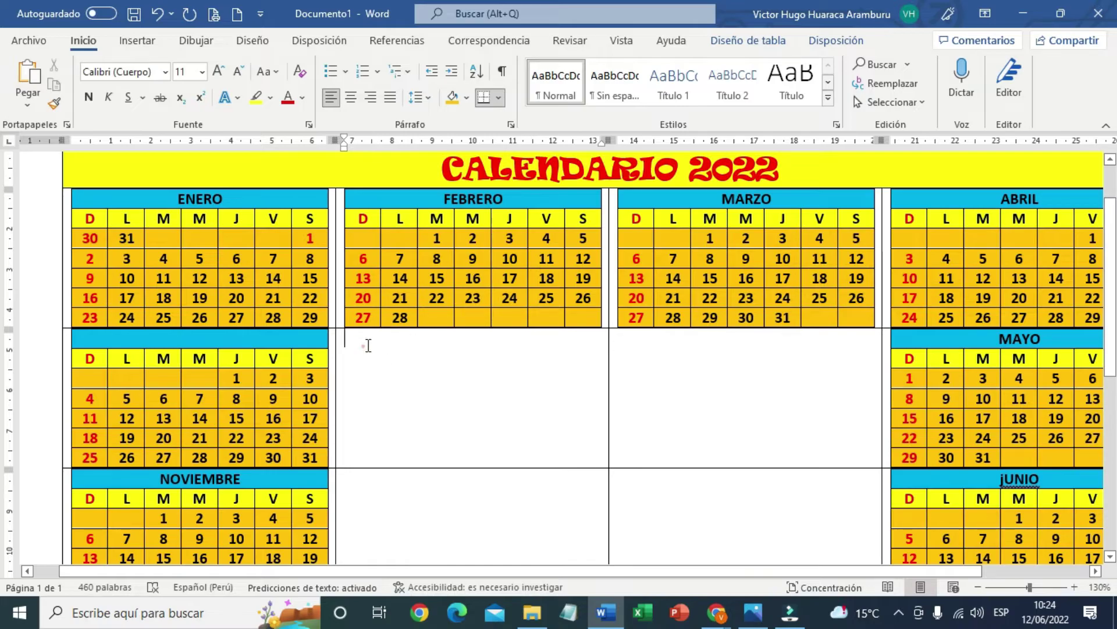
left_click_drag(368, 346, 1017, 519)
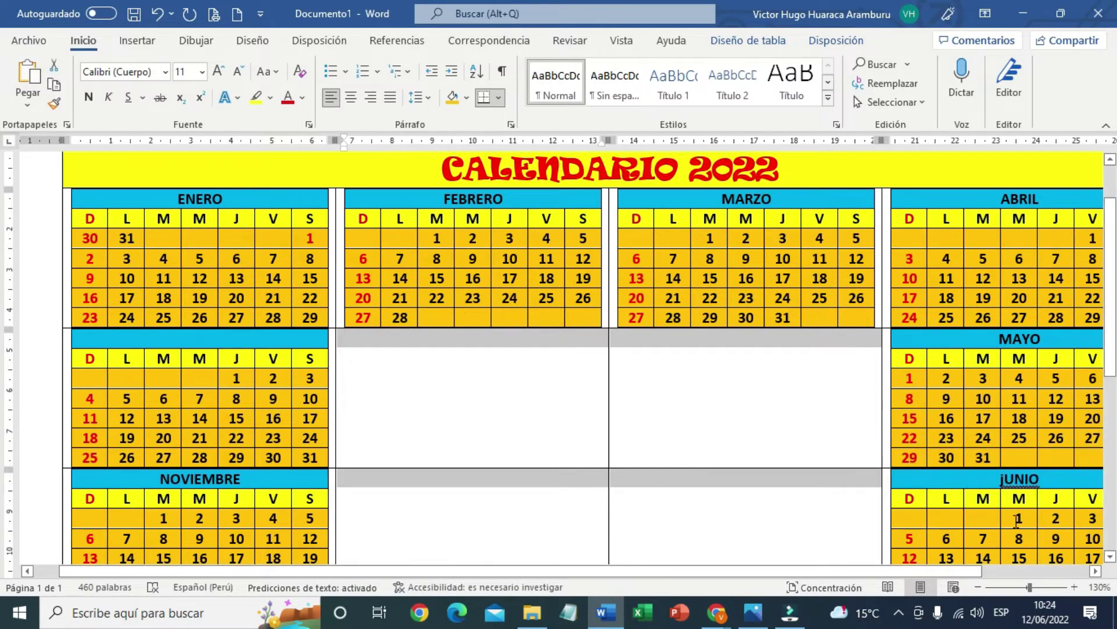
left_click(981, 588)
left_click(981, 588)
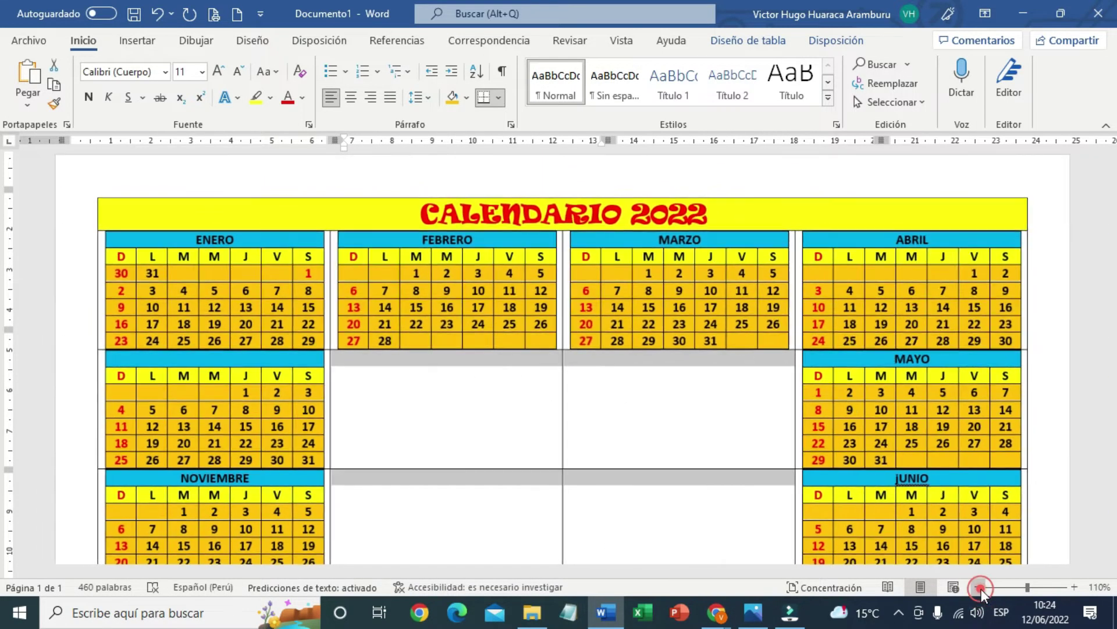
left_click(981, 588)
scroll(667, 451, "down", 2)
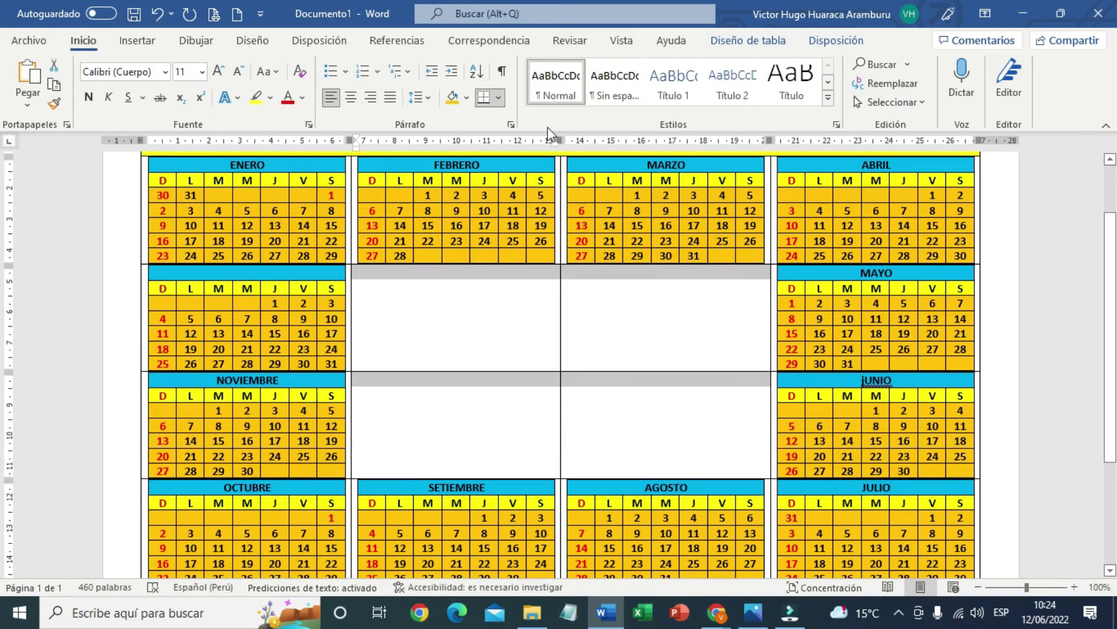
left_click(837, 40)
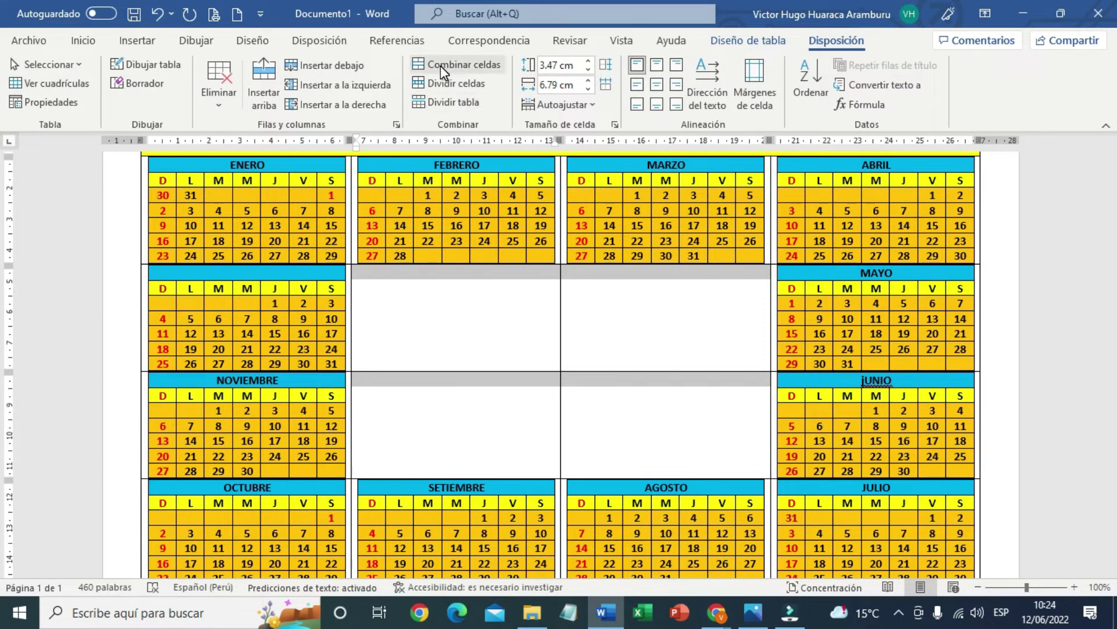
left_click(442, 72)
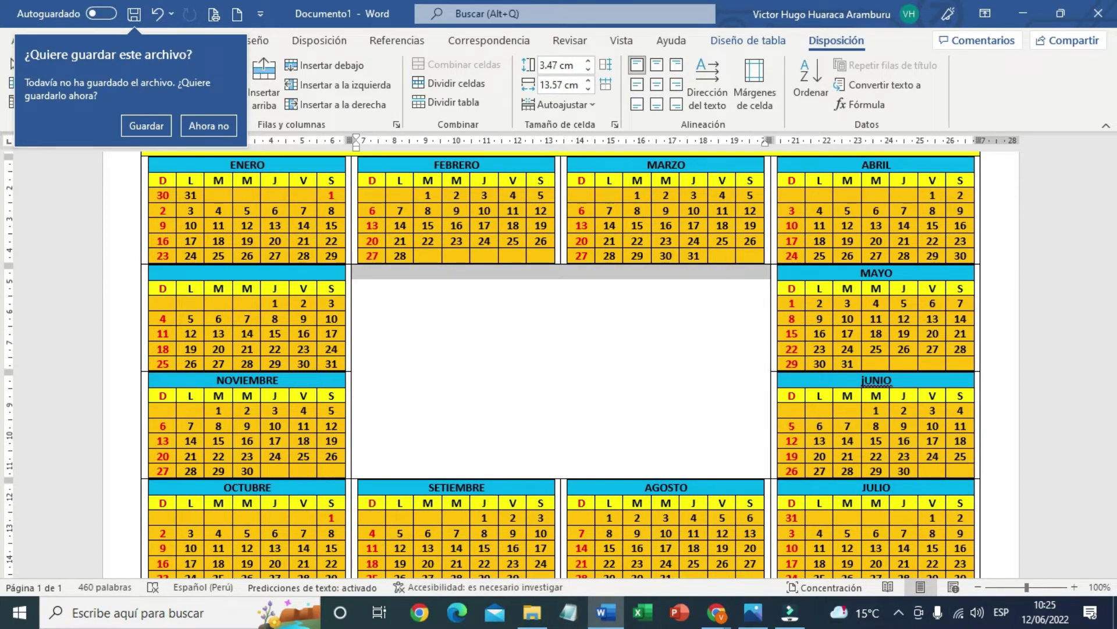
left_click(413, 332)
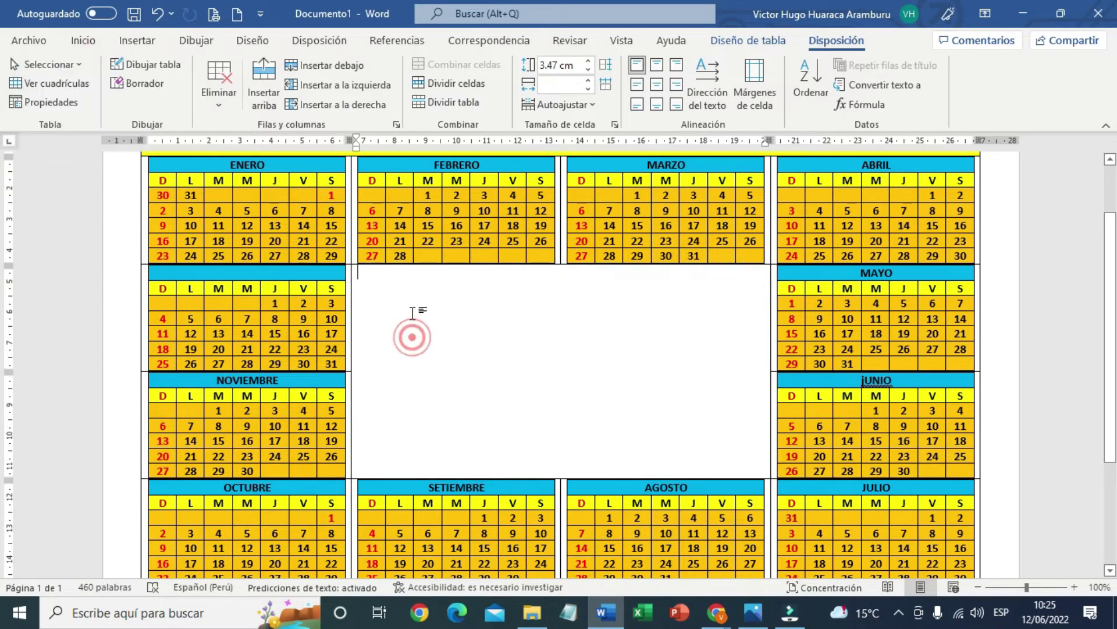
Paste the family photo as a picture into the centre cell and drag a corner to shrink it
right_click(383, 291)
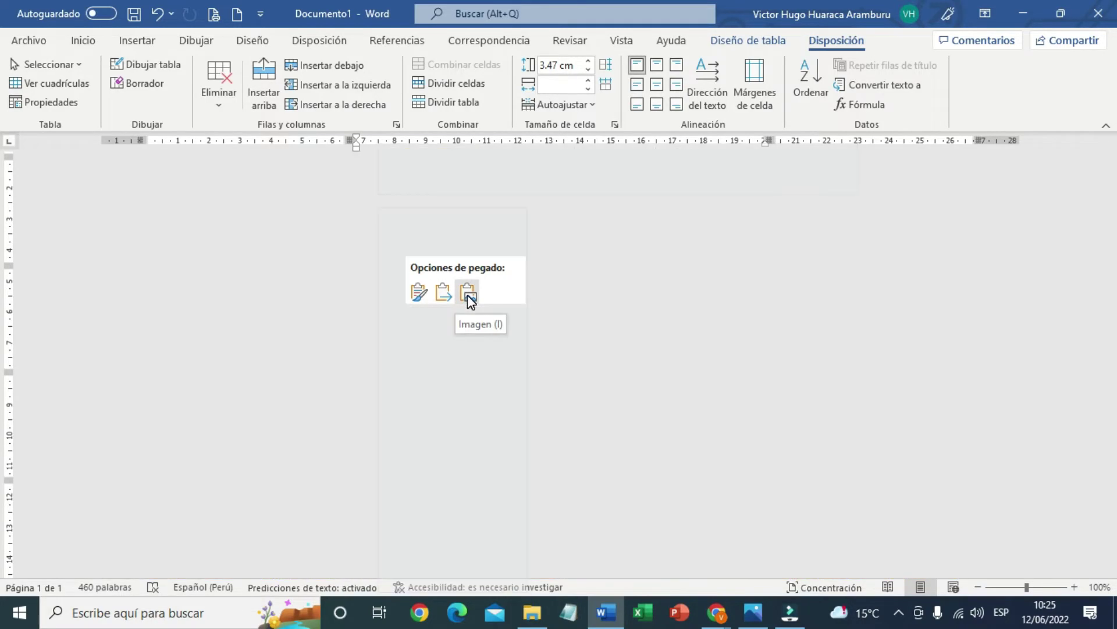
left_click(467, 294)
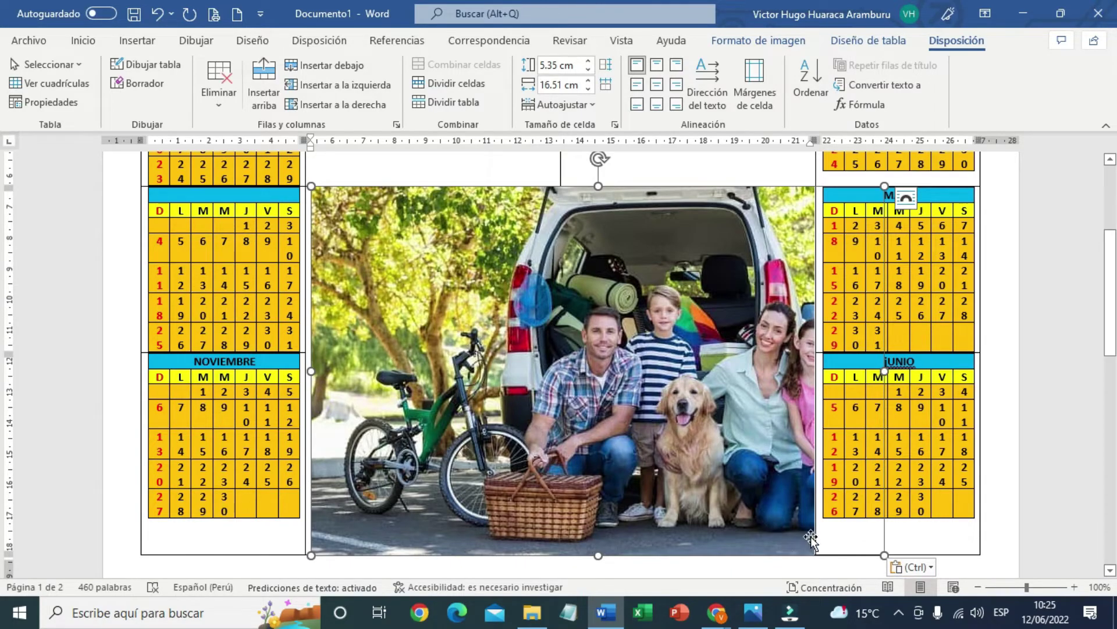
mouse_move(308, 559)
left_mouse_down()
mouse_move(420, 440)
mouse_move(441, 387)
left_mouse_up()
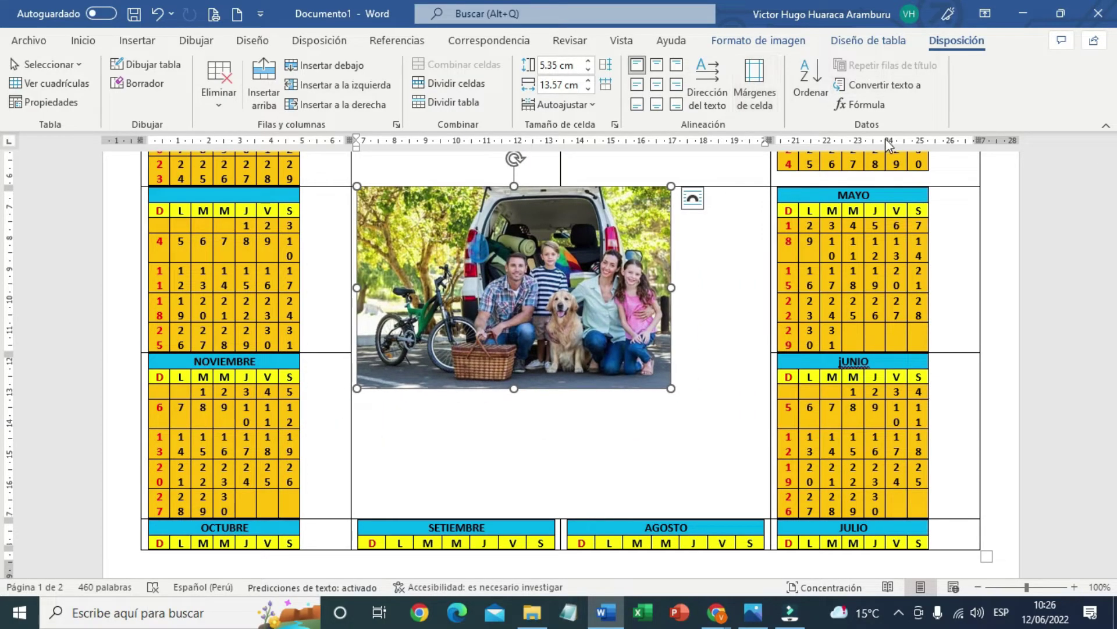
scroll(661, 249, "up", 5)
scroll(712, 204, "down", 2)
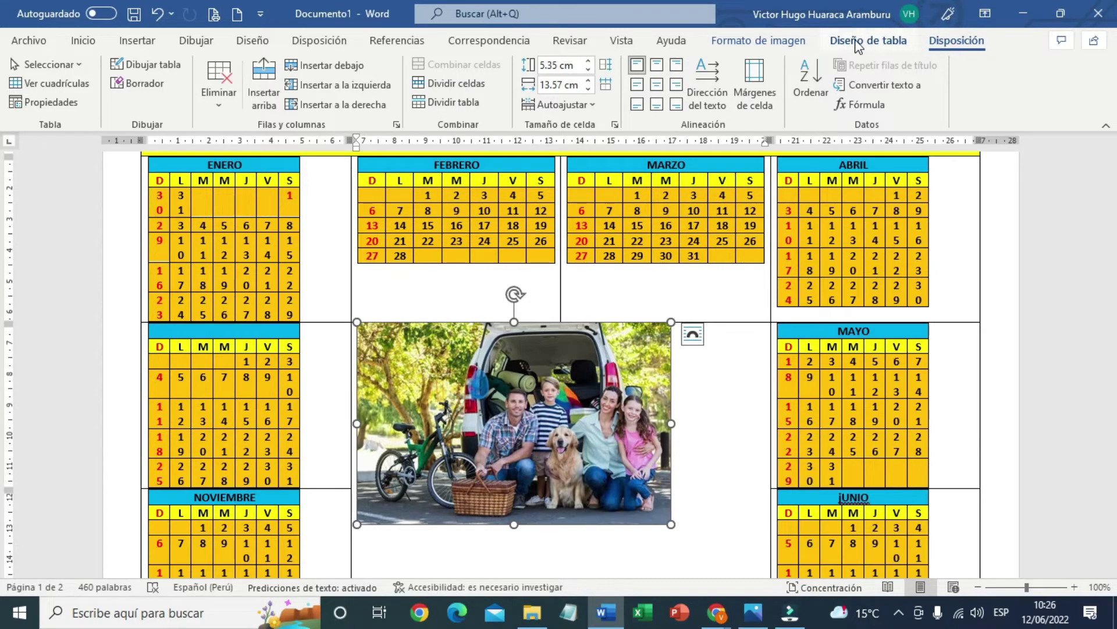
Set the family photo's wrapping to In Front of Text and drag it right and down
left_click(776, 40)
left_click(810, 100)
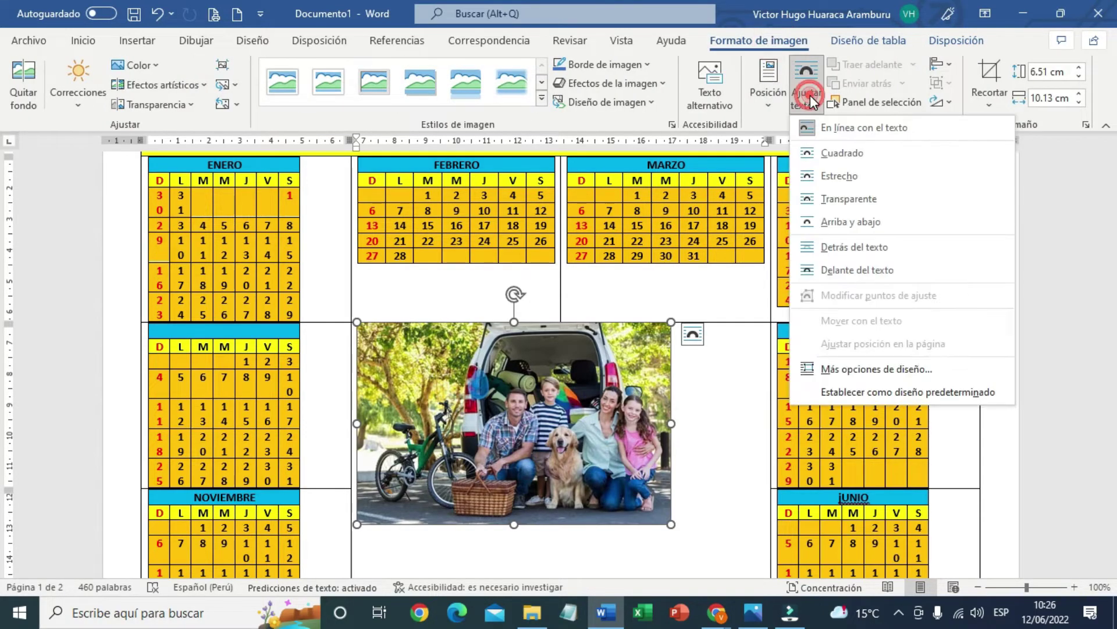
left_click(840, 270)
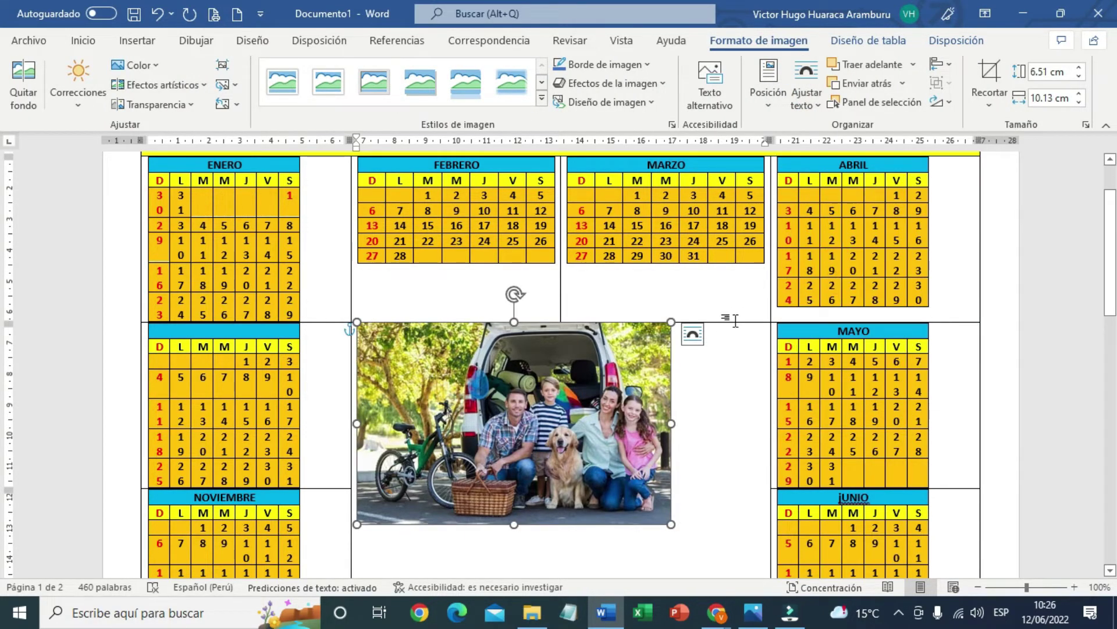
scroll(723, 329, "down", 2)
left_click_drag(569, 338, 616, 370)
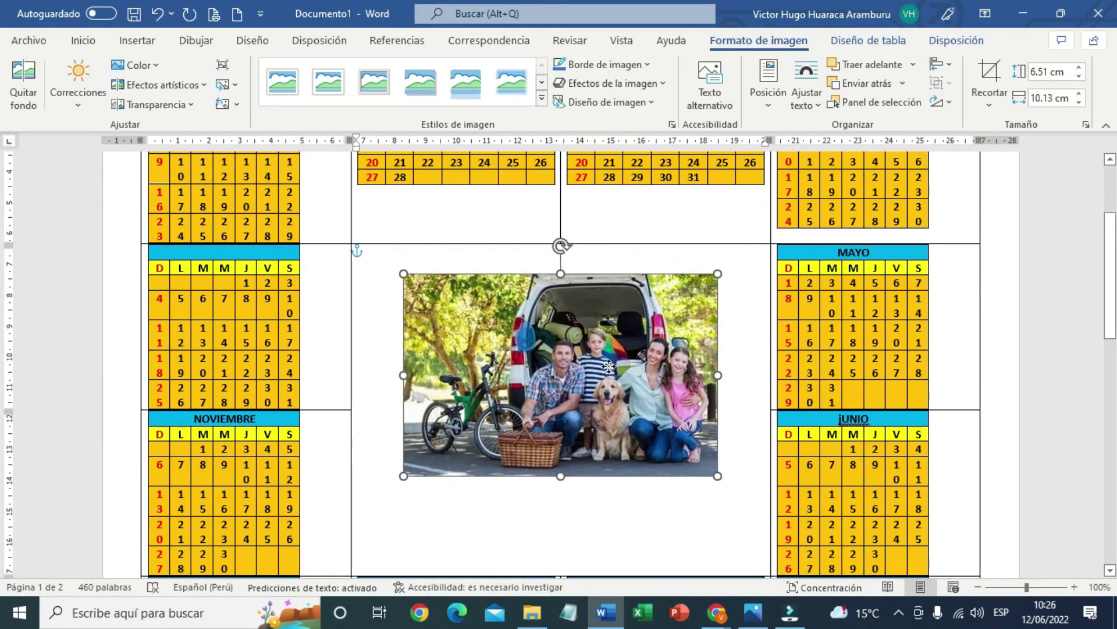
Undo the photo edits until the photo disappears, then redo to bring it back into the centre cell
left_click(157, 15)
left_click(157, 14)
left_click(157, 14)
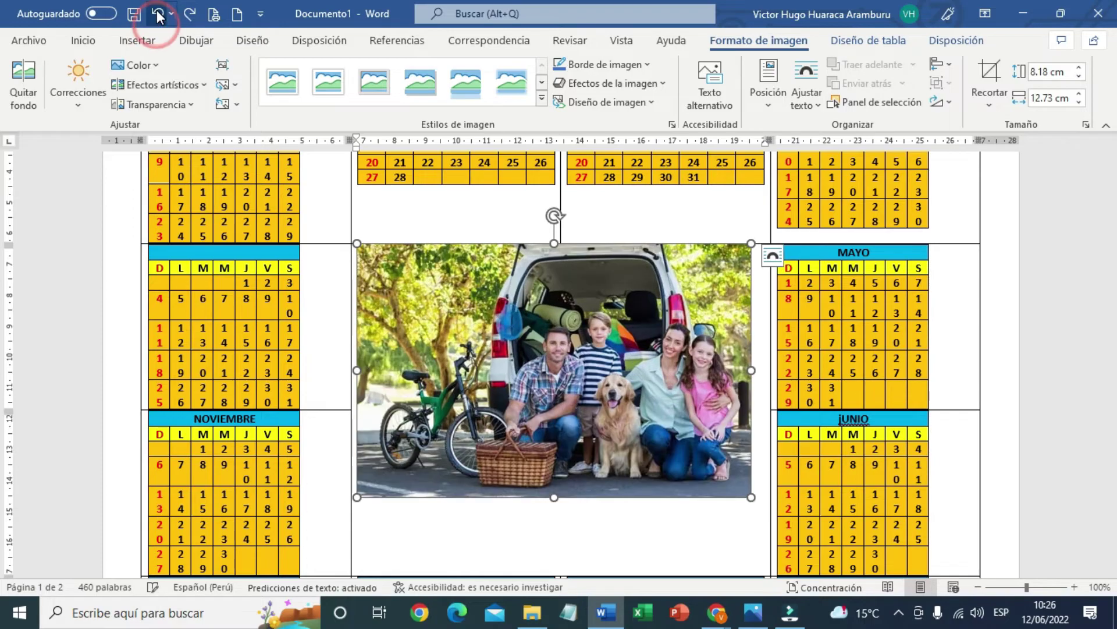
left_click(158, 14)
left_click(157, 14)
left_click(157, 15)
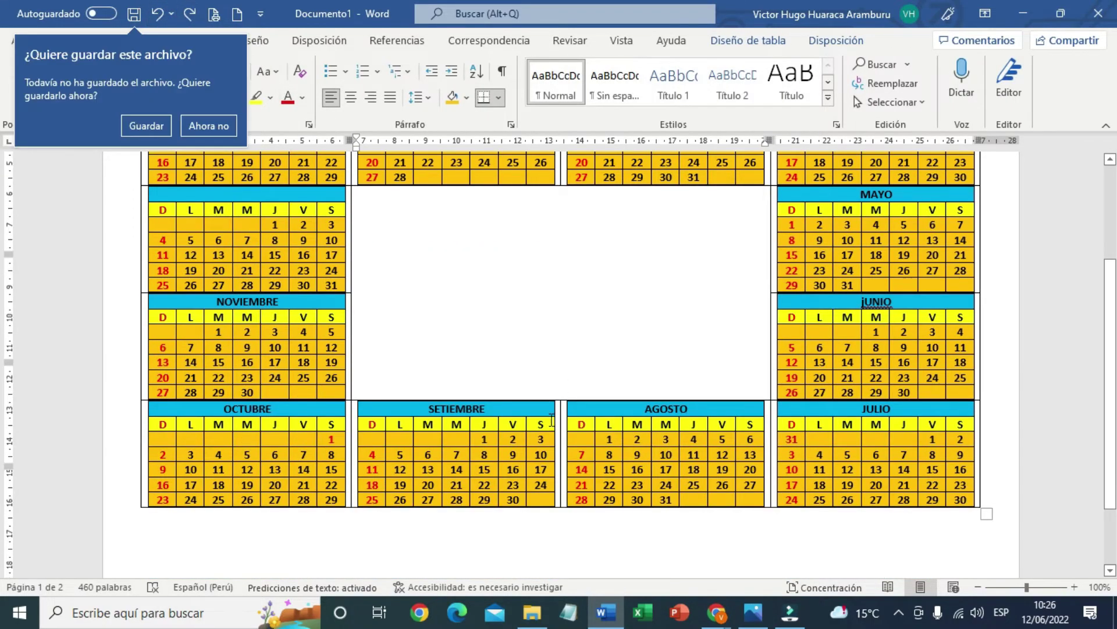
scroll(516, 414, "up", 5)
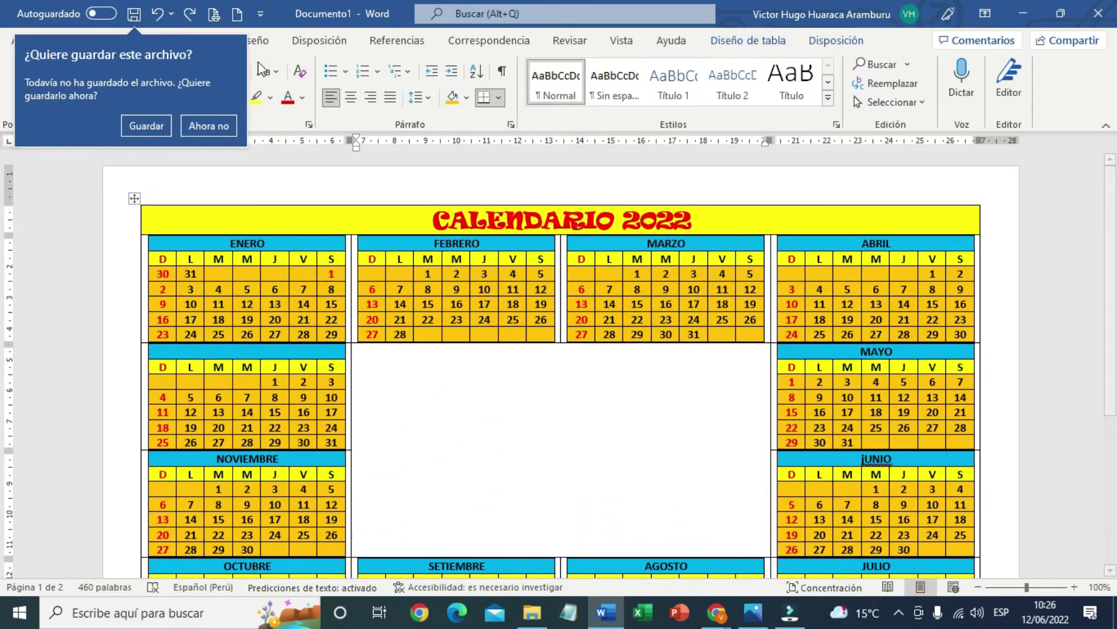
left_click(189, 13)
left_click(190, 13)
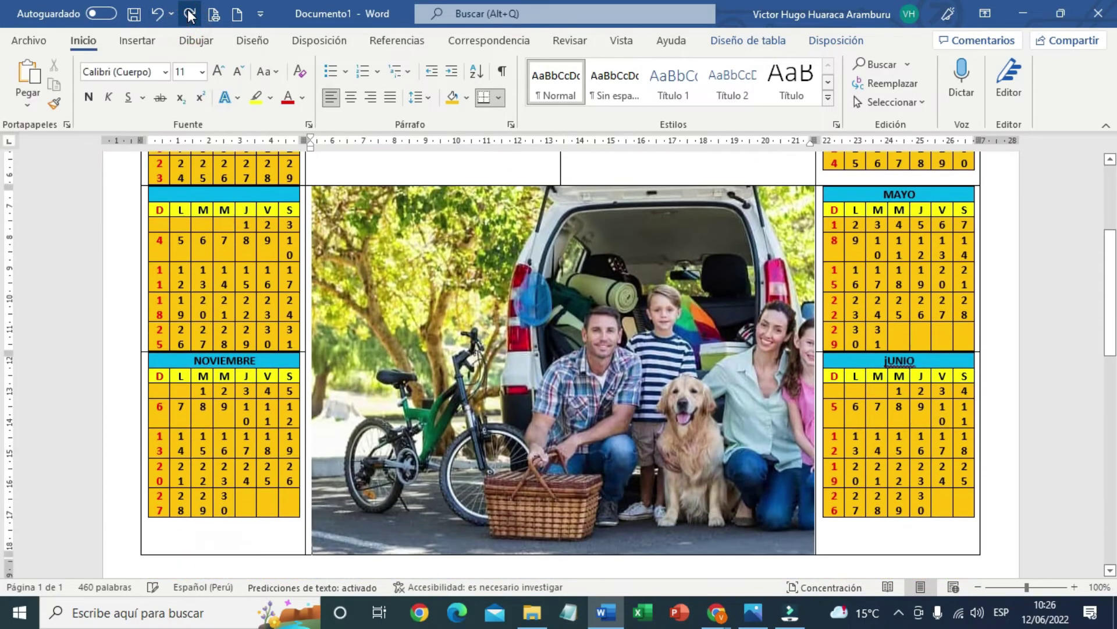
Shrink the family photo from its corner and side to fit the centre cell
left_click(489, 341)
scroll(818, 532, "down", 1)
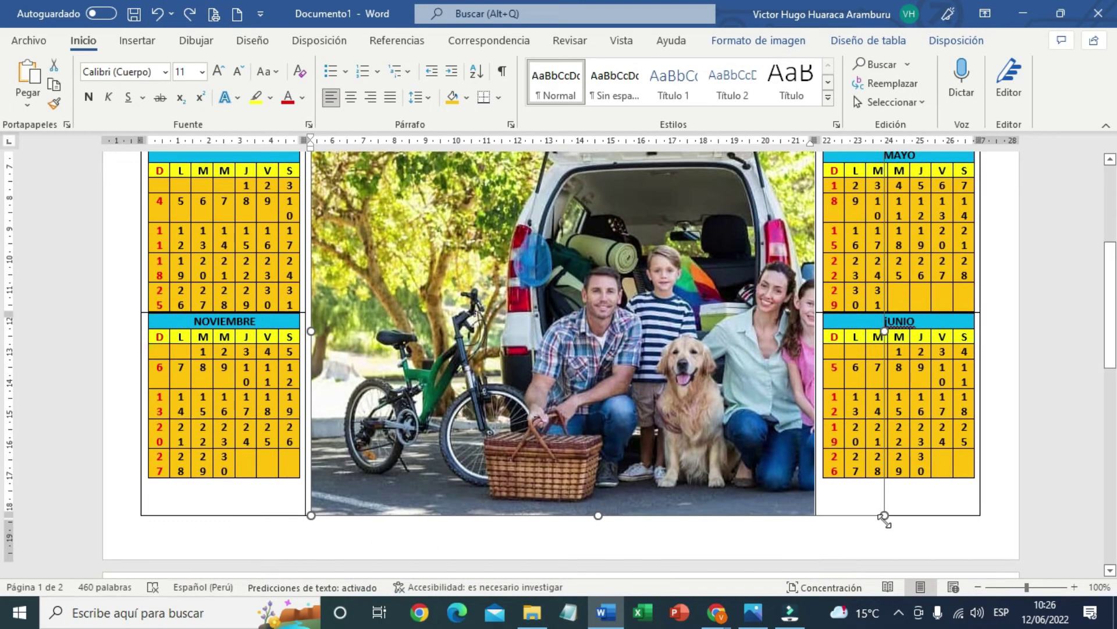
left_click_drag(884, 517, 858, 494)
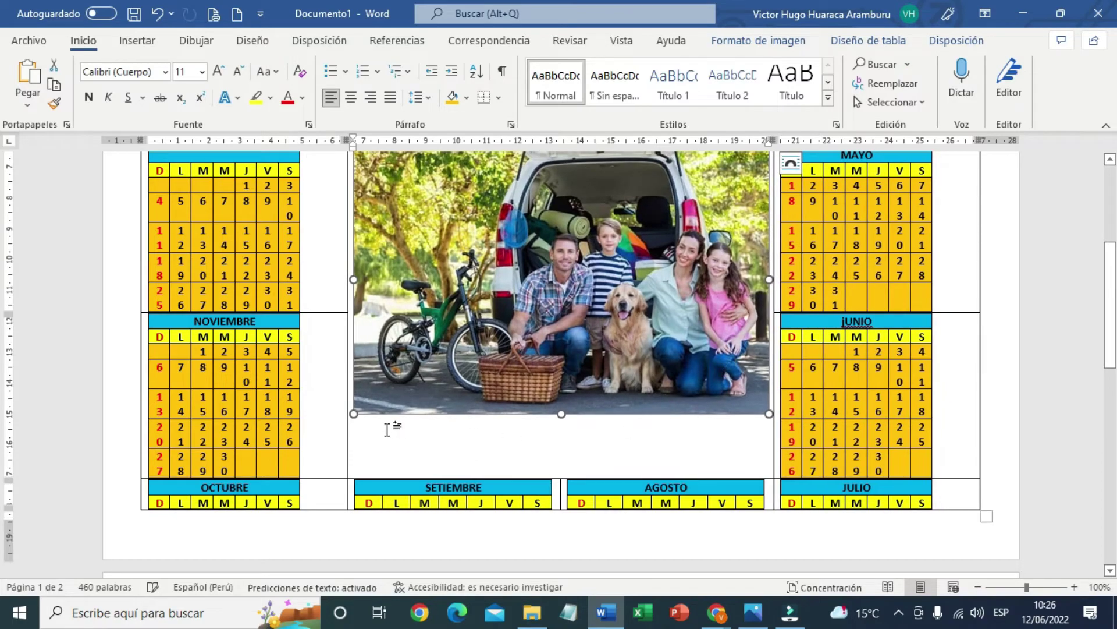
scroll(488, 366, "up", 4)
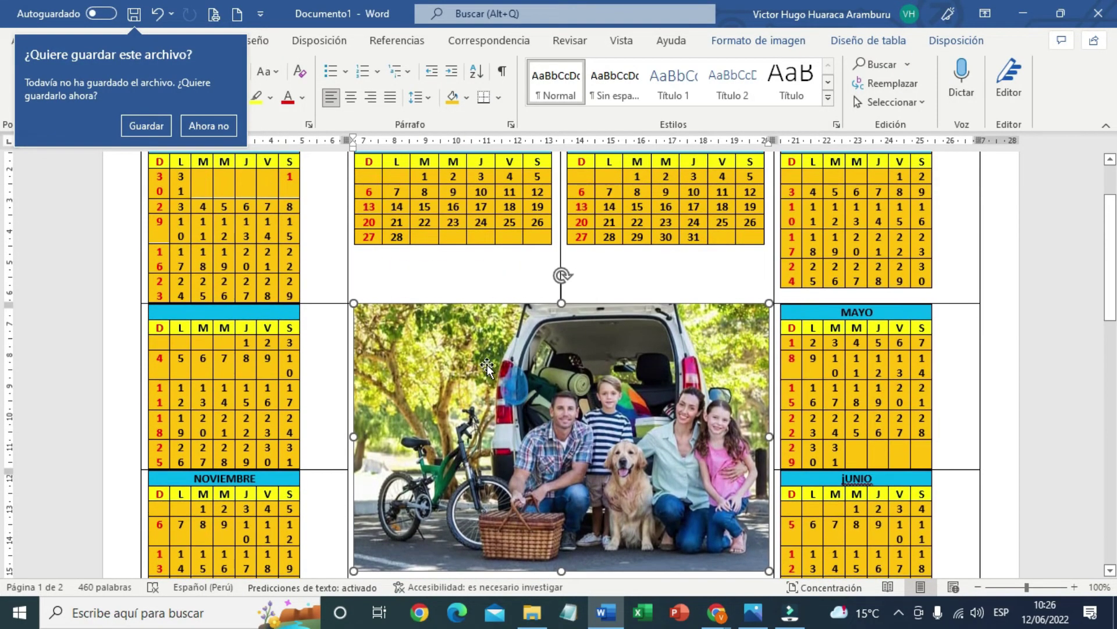
scroll(488, 366, "up", 2)
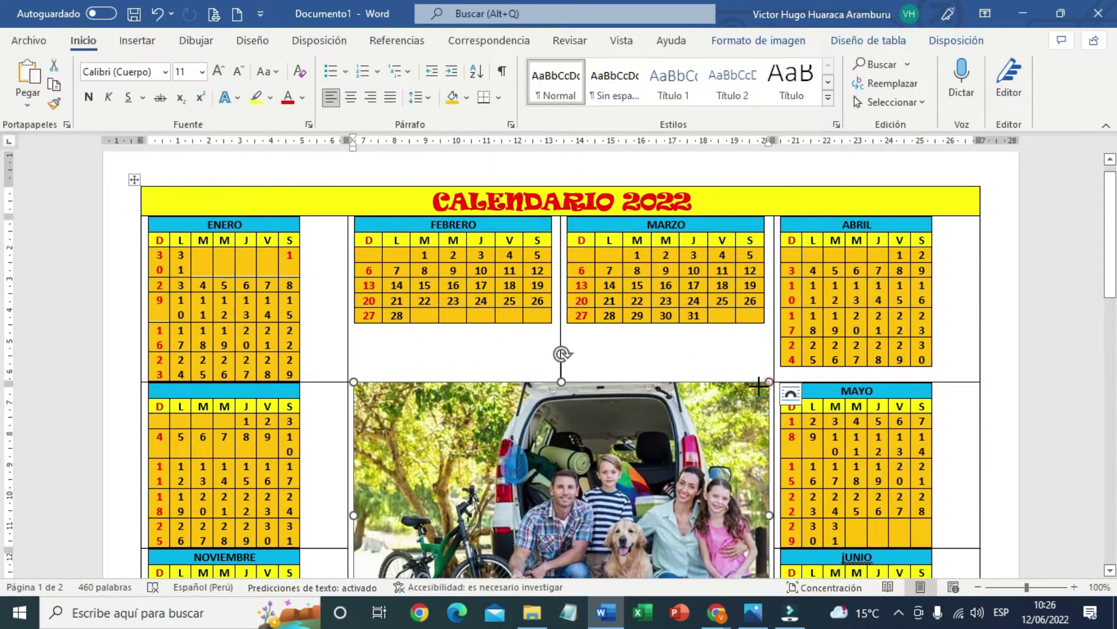
left_click_drag(759, 386, 679, 386)
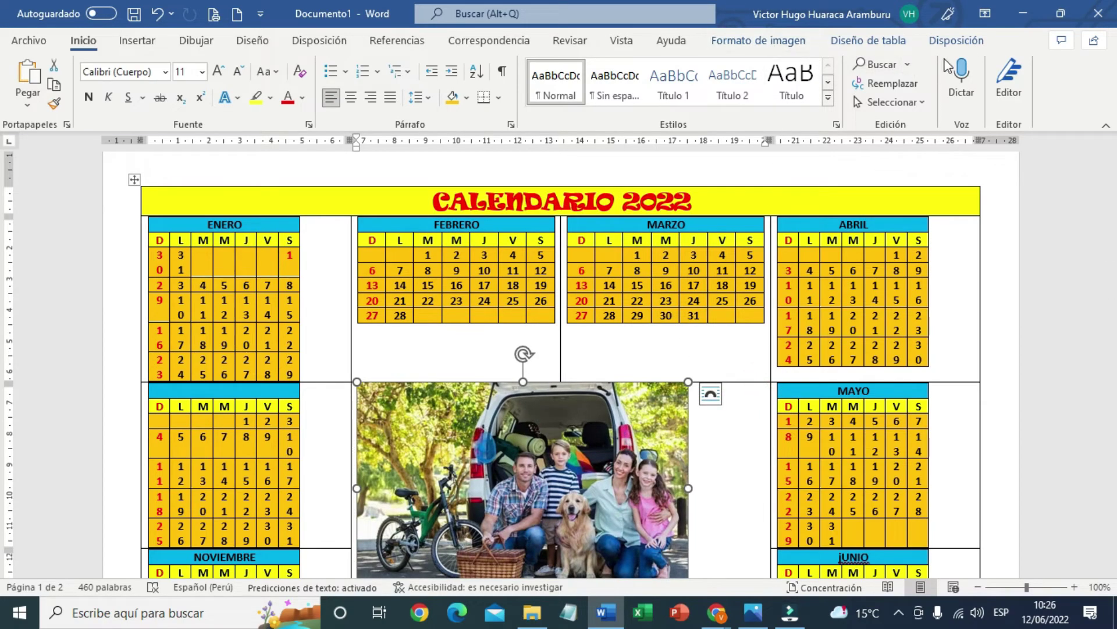
Float the photo in front of text and shrink it to 5.49 × 8.55 cm
left_click(956, 40)
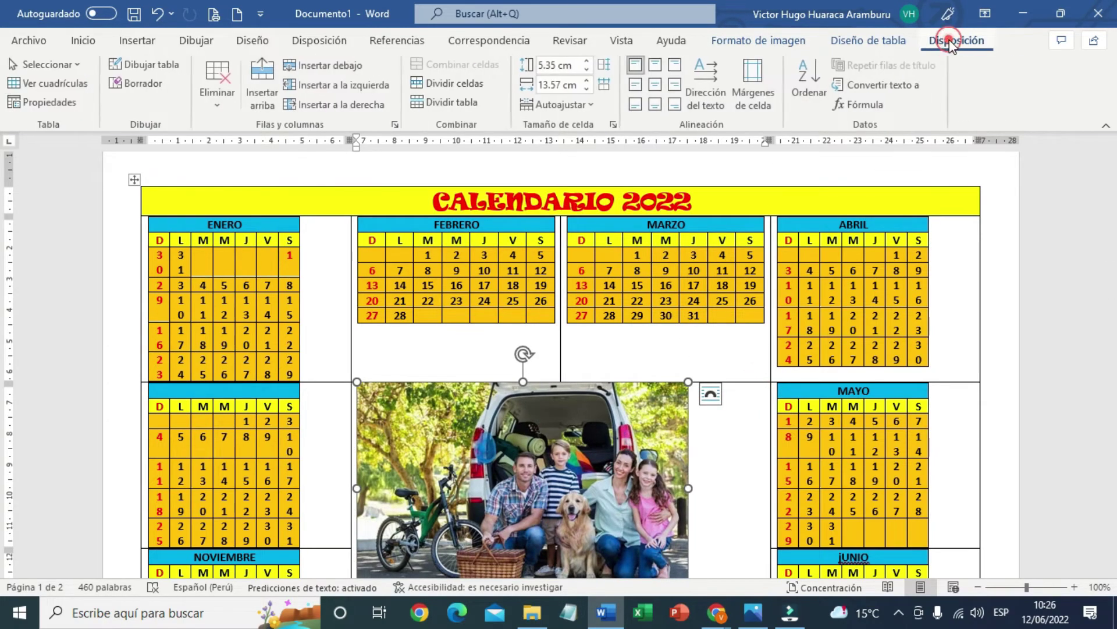
left_click(732, 40)
left_click(807, 81)
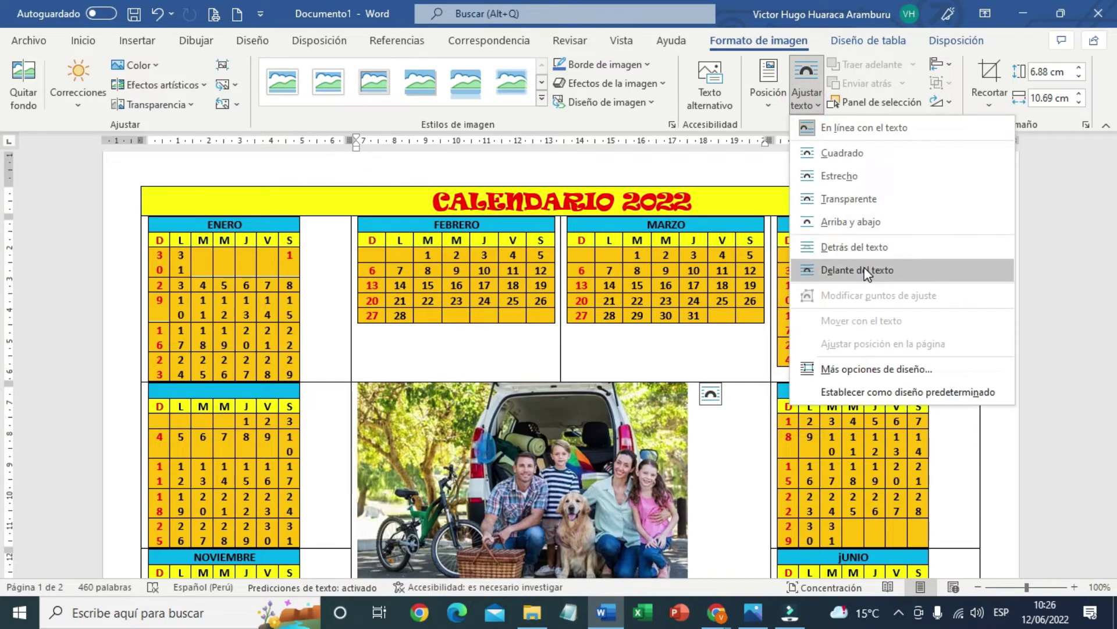
left_click(867, 270)
scroll(675, 431, "down", 5)
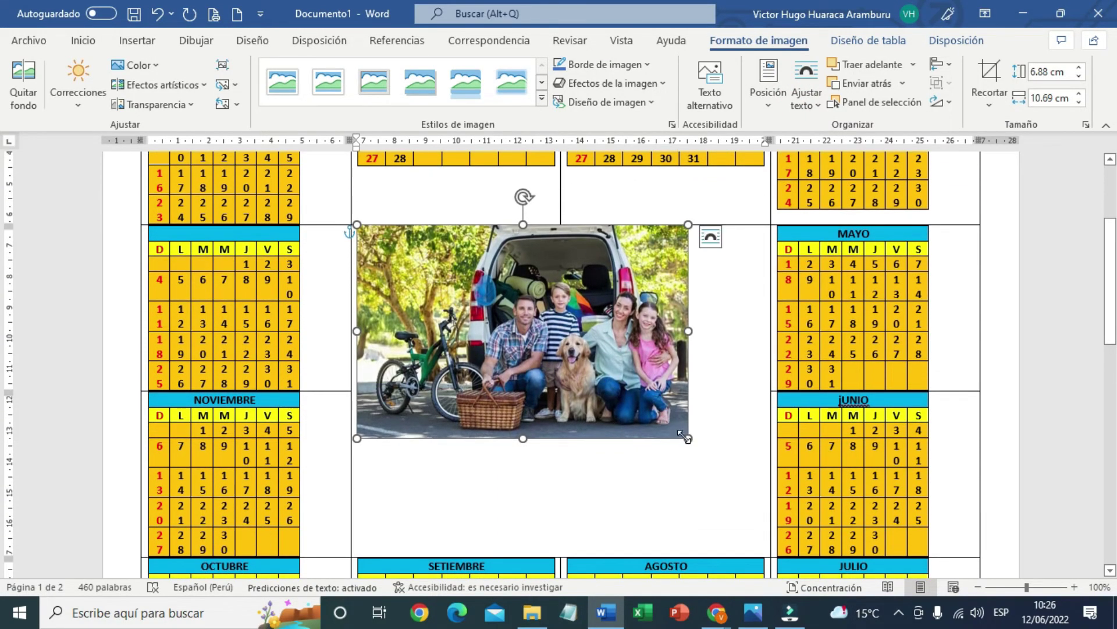
left_click_drag(687, 438, 623, 396)
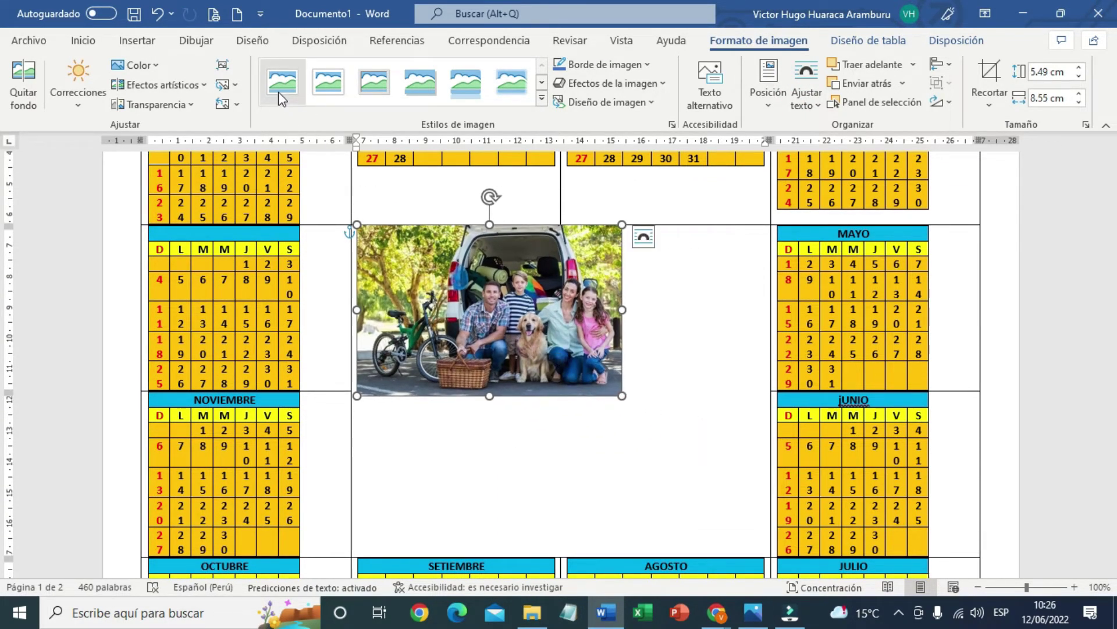
Undo the recent photo edits until the photo is removed from the table
left_click(158, 15)
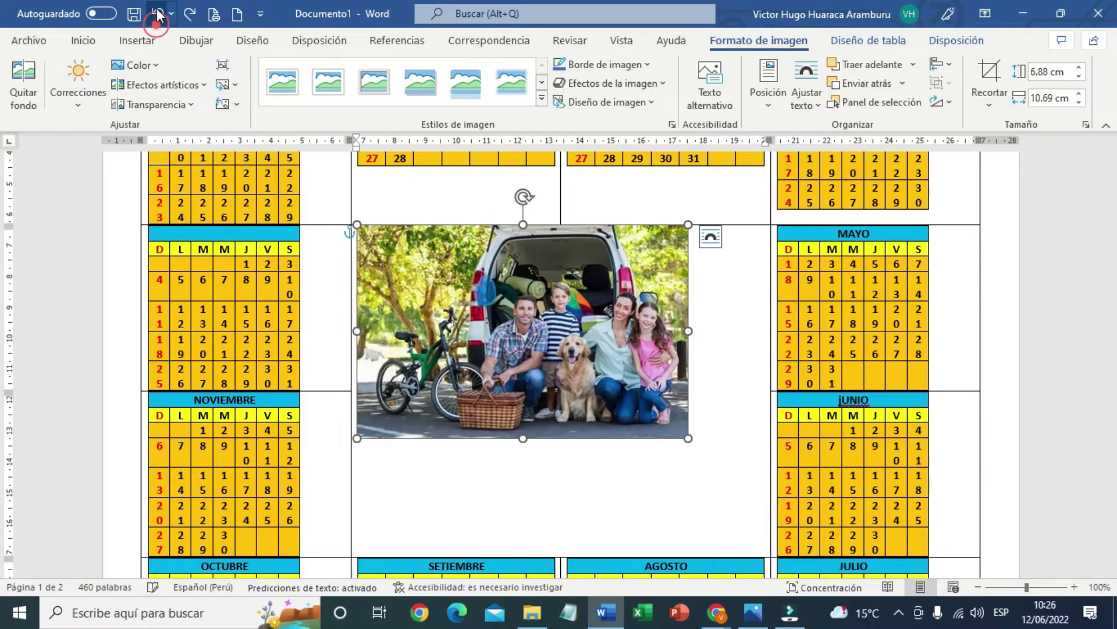
left_click(158, 15)
left_click(158, 15)
left_click(157, 15)
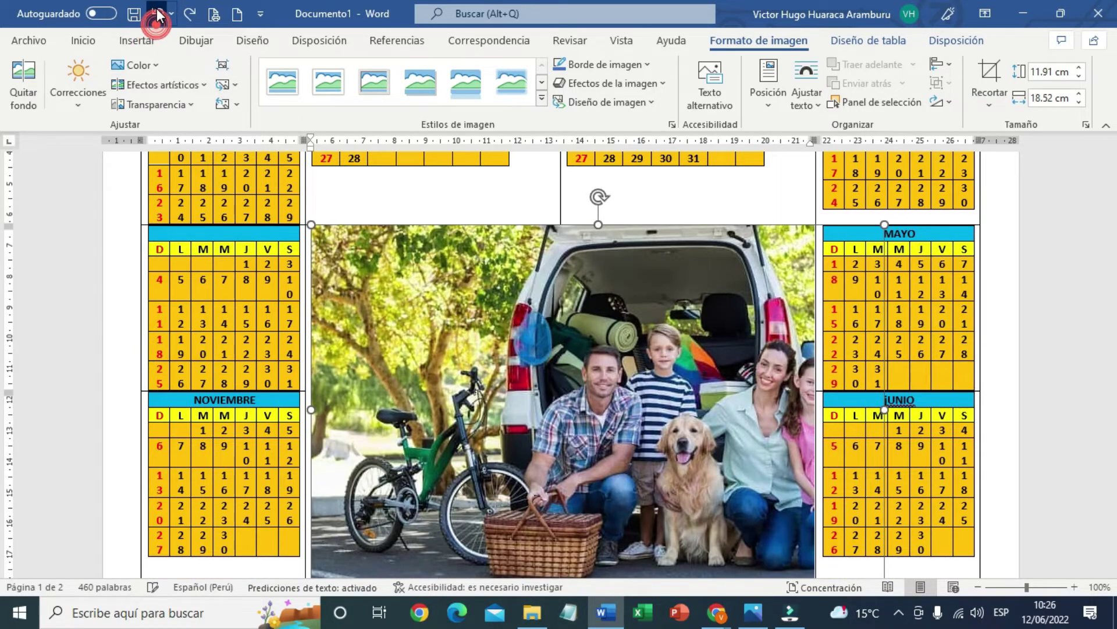
left_click(158, 14)
Paste the family photo as a picture on a new line below the calendar table
scroll(396, 289, "down", 3)
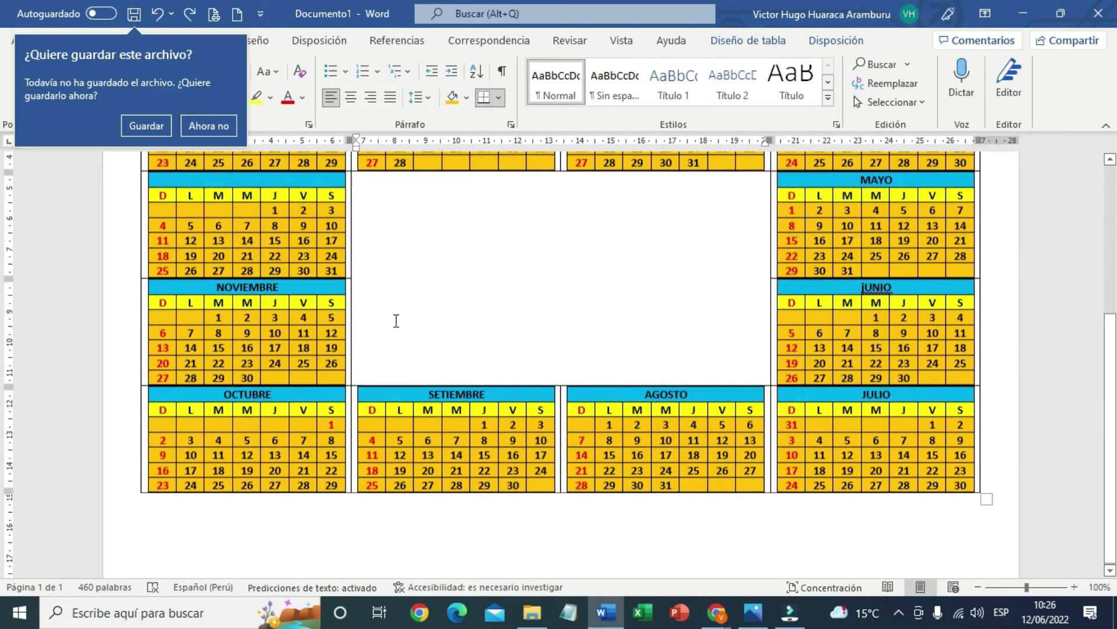
scroll(394, 319, "down", 2)
left_click(224, 464)
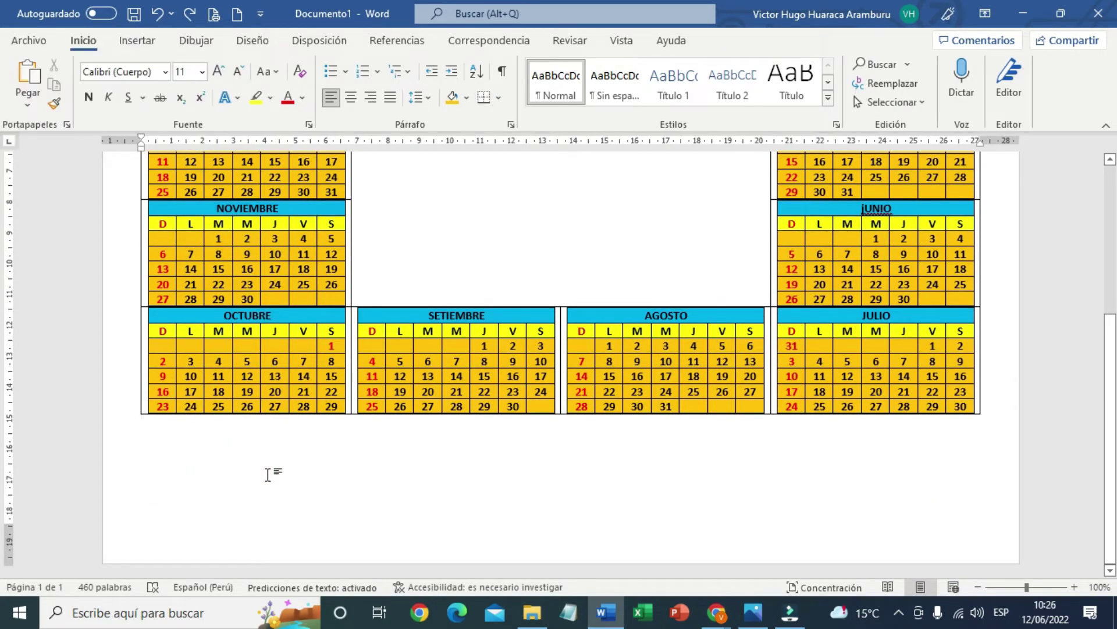
key("Return")
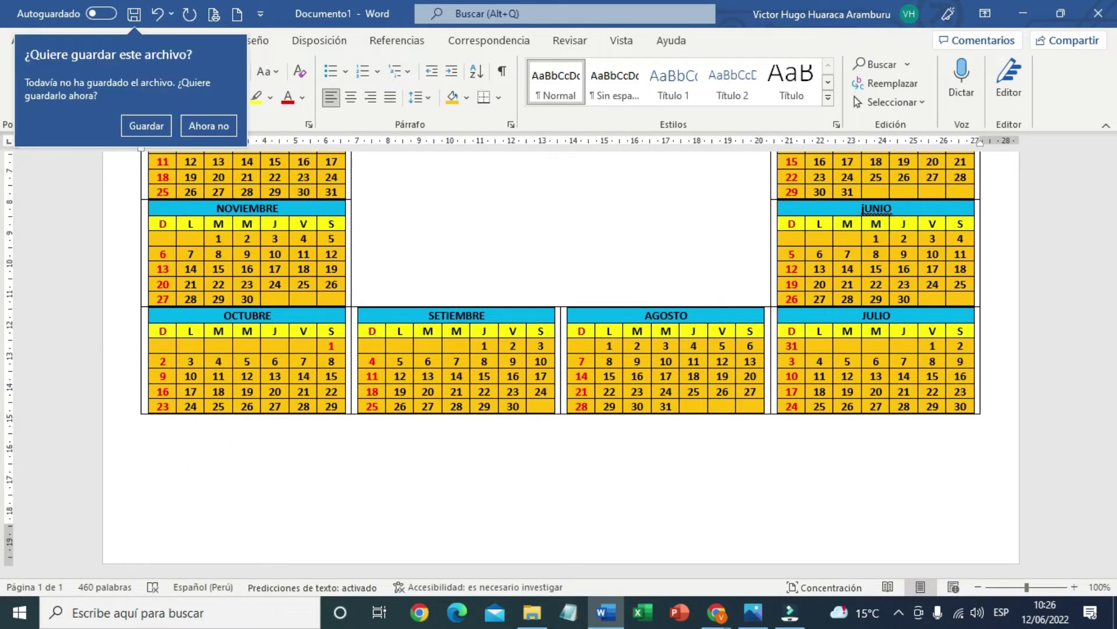
right_click(168, 447)
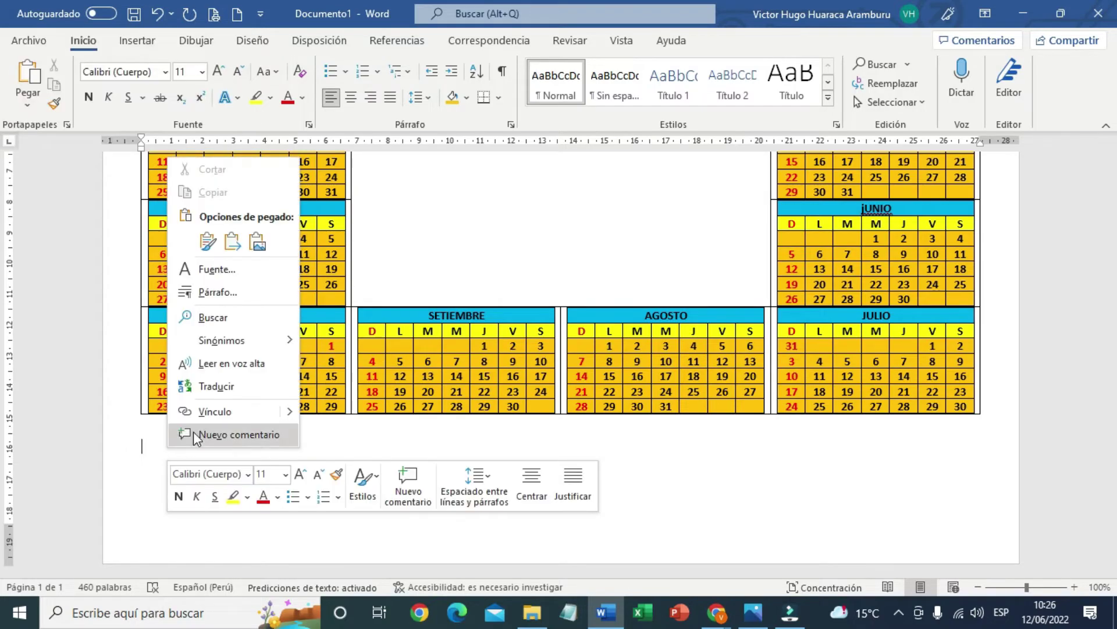
left_click(259, 240)
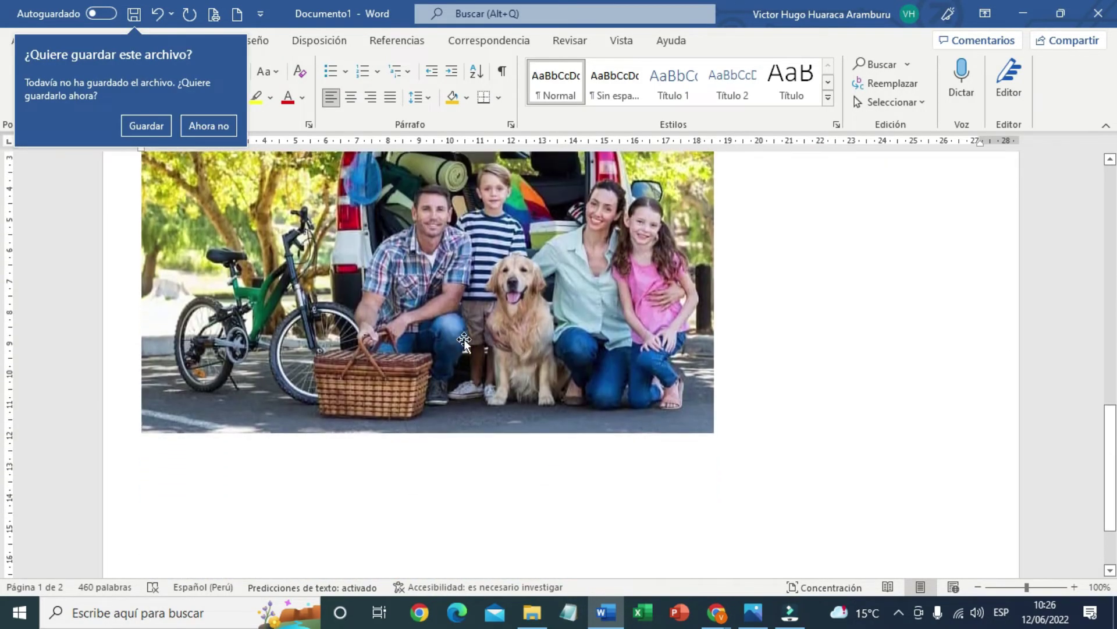
left_click(461, 325)
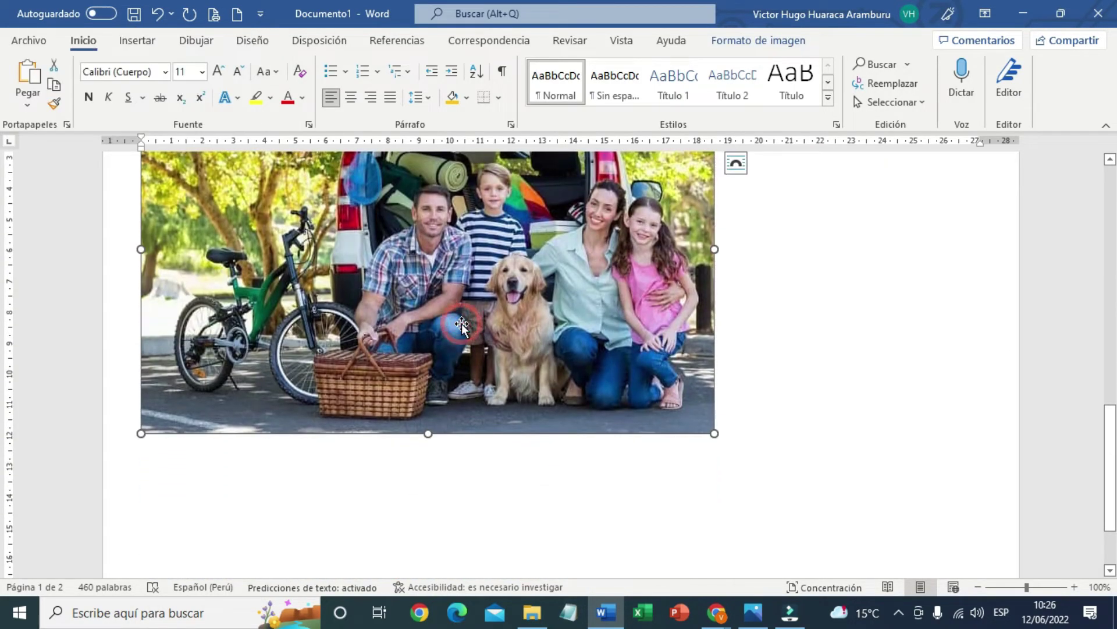
left_click(760, 40)
left_click(820, 107)
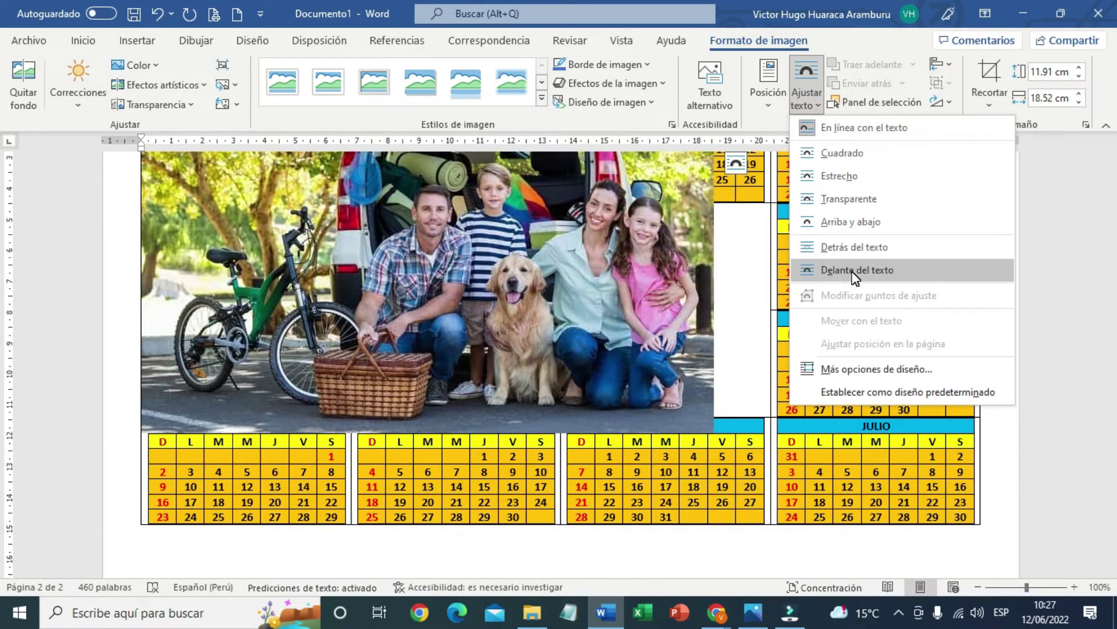
Float the photo in front of the calendar and shrink it to about 6.3 × 9.8 cm
left_click(855, 271)
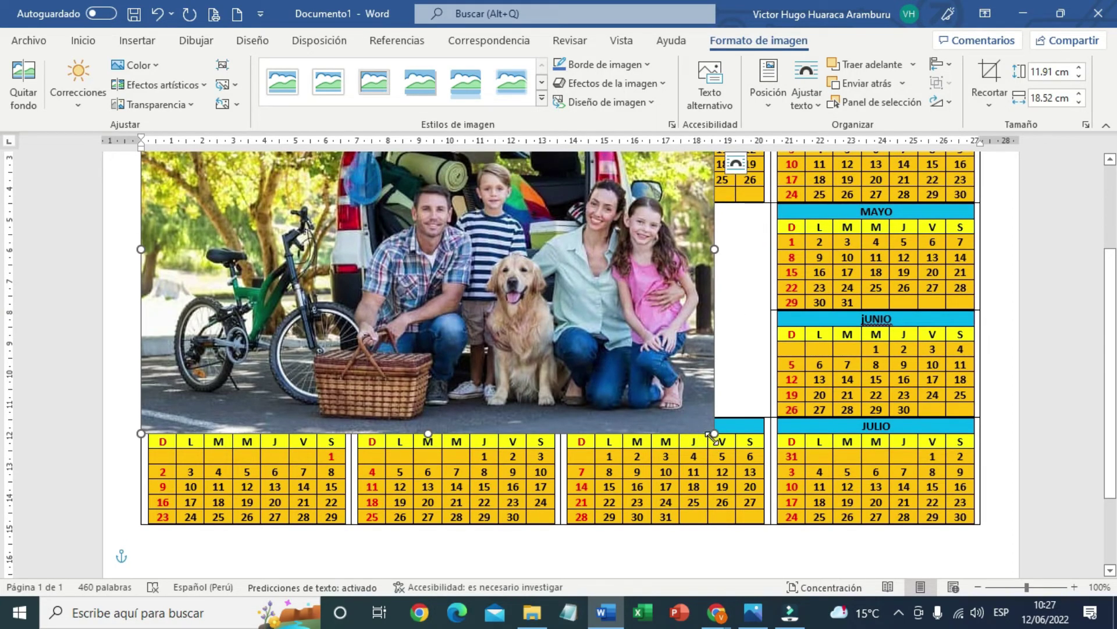
left_click_drag(711, 435, 546, 347)
scroll(546, 347, "up", 3)
left_click_drag(436, 291, 629, 396)
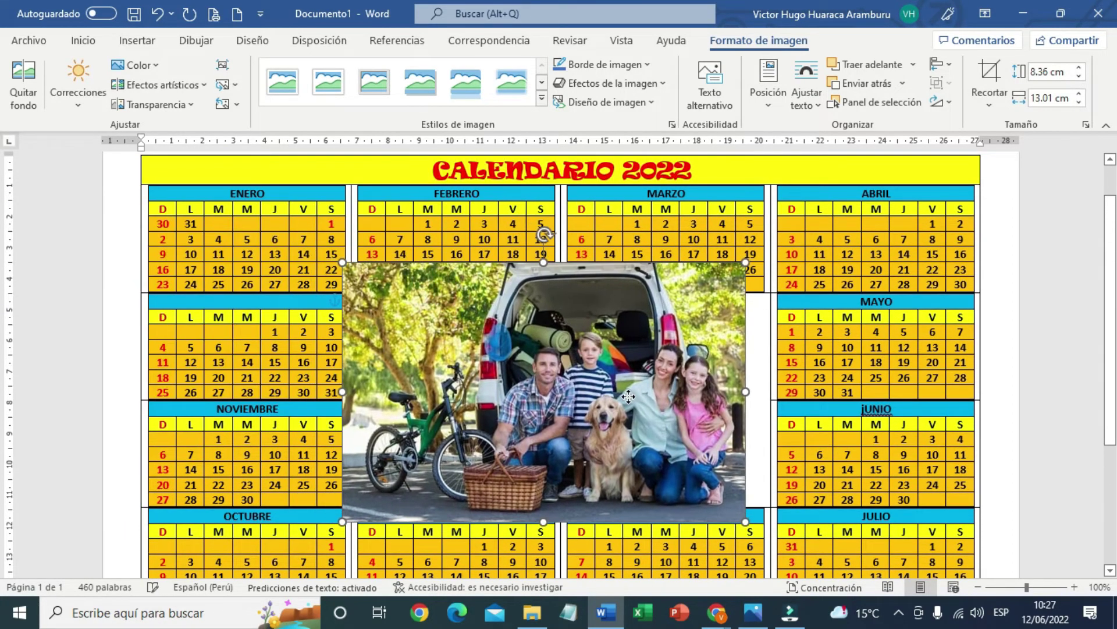
left_click_drag(745, 522, 652, 460)
mouse_move(499, 357)
left_mouse_down()
mouse_move(533, 387)
mouse_move(512, 387)
left_mouse_up()
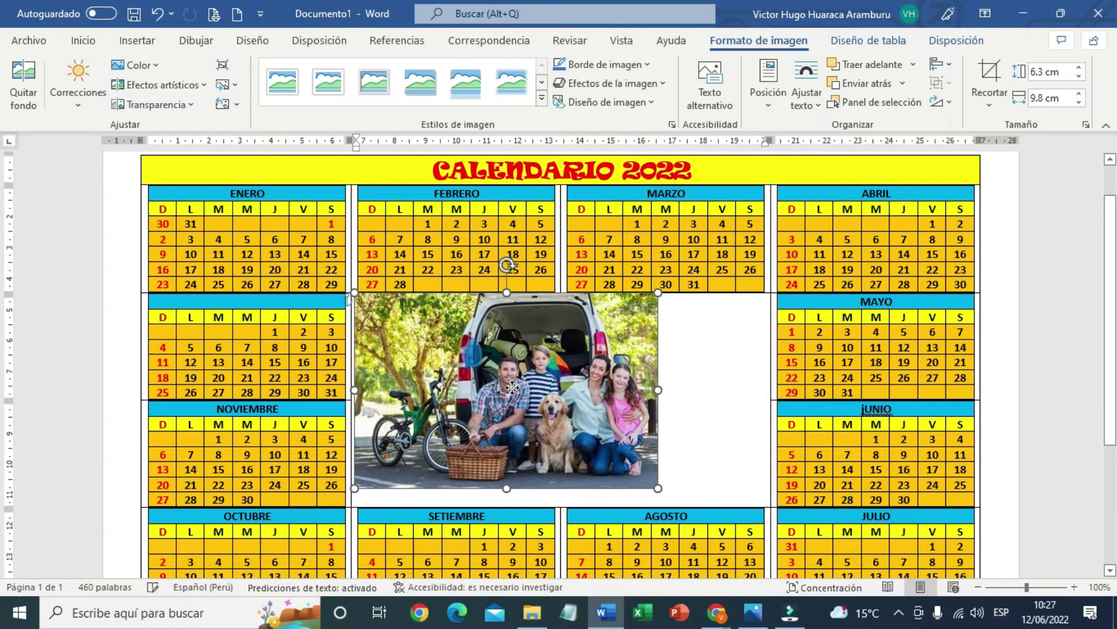
Nudge the photo into place and enlarge it to 6.87 × 10.69 cm to fill the centre space
key("Left")
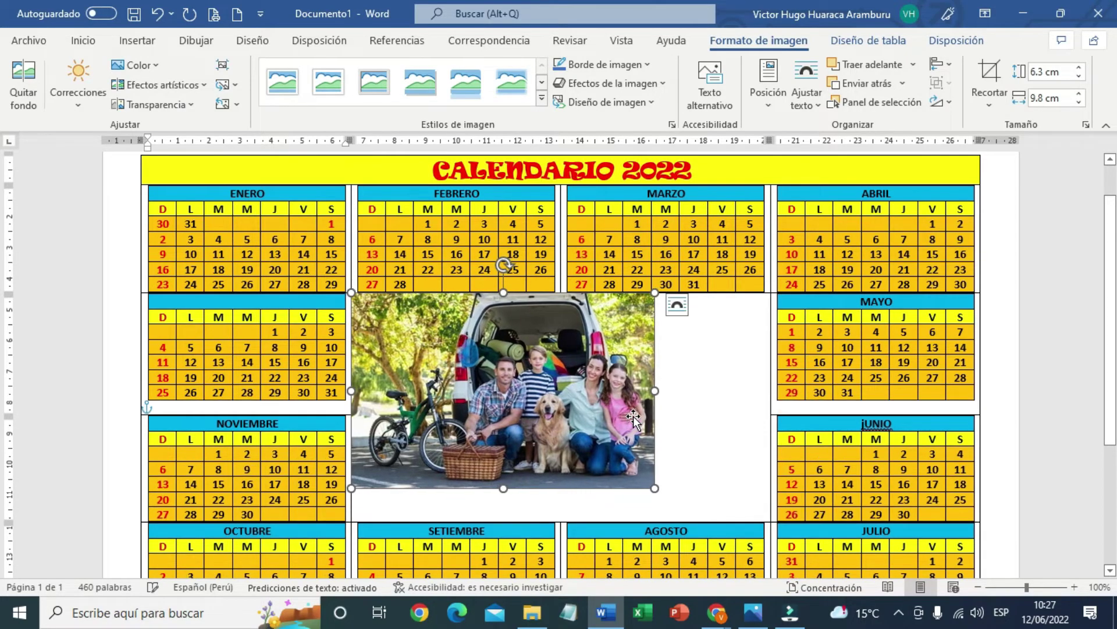
key("Right")
key("Right")
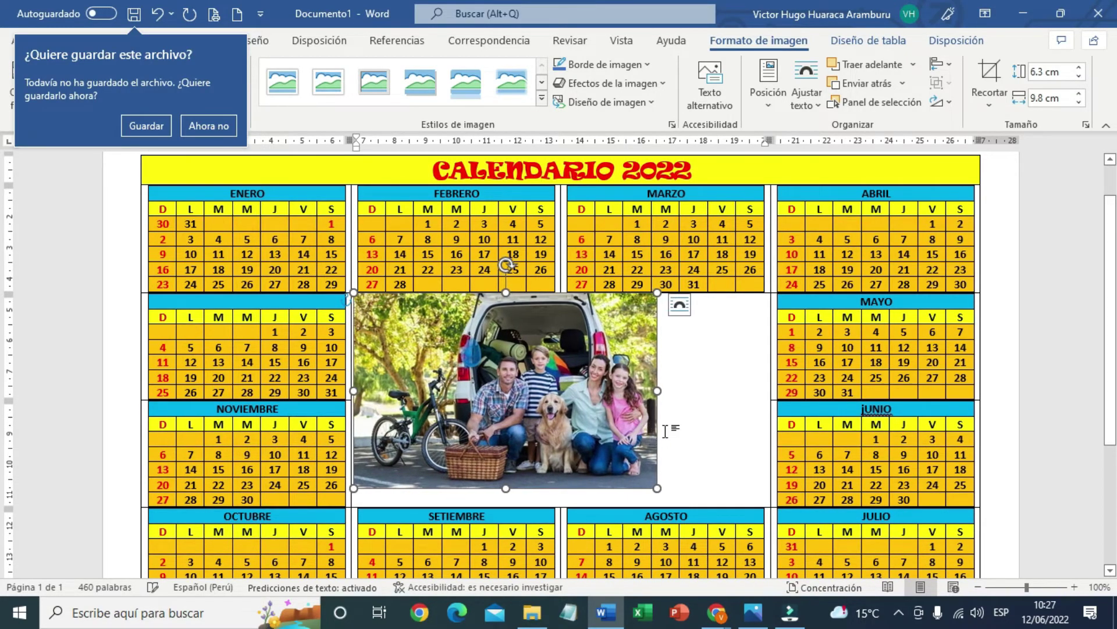
left_click(713, 408)
left_click(571, 408)
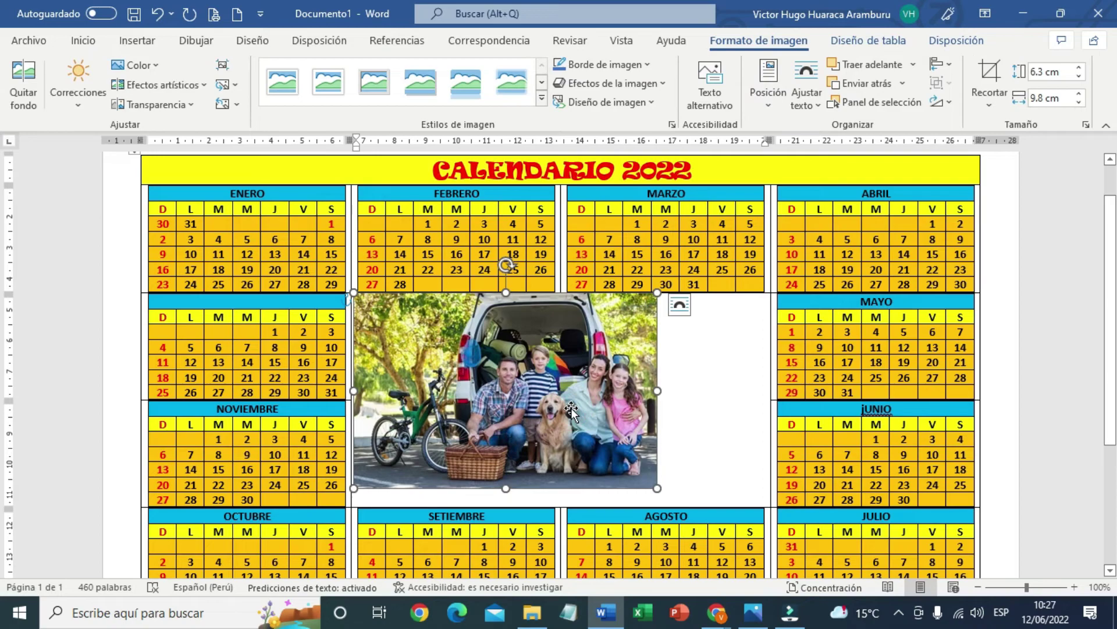
key("Left")
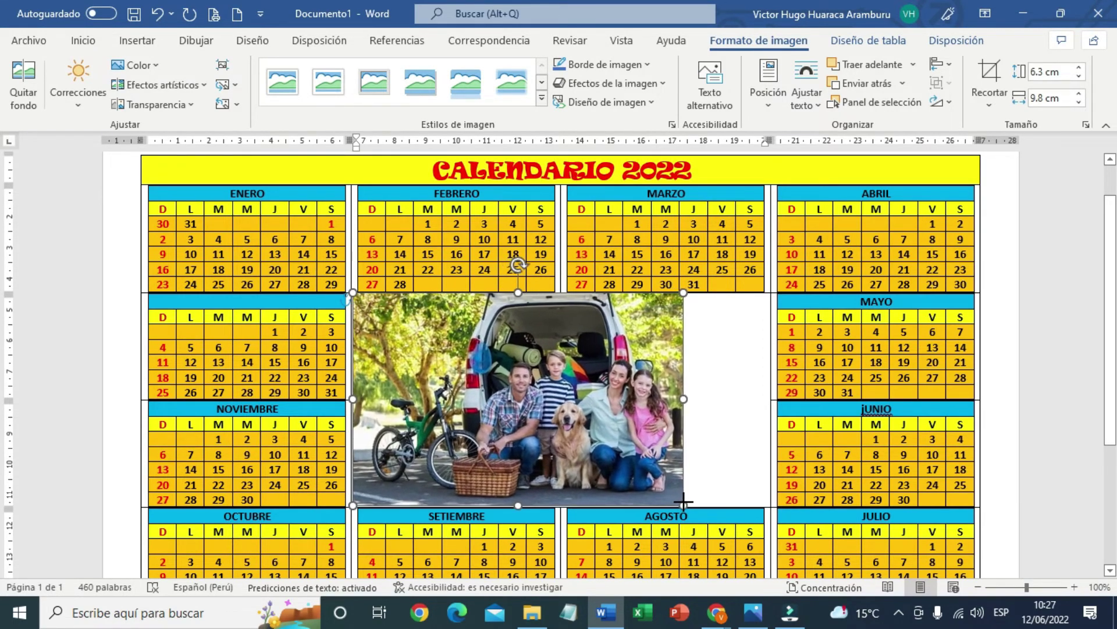
left_click_drag(657, 490, 684, 502)
left_click_drag(689, 399, 767, 400)
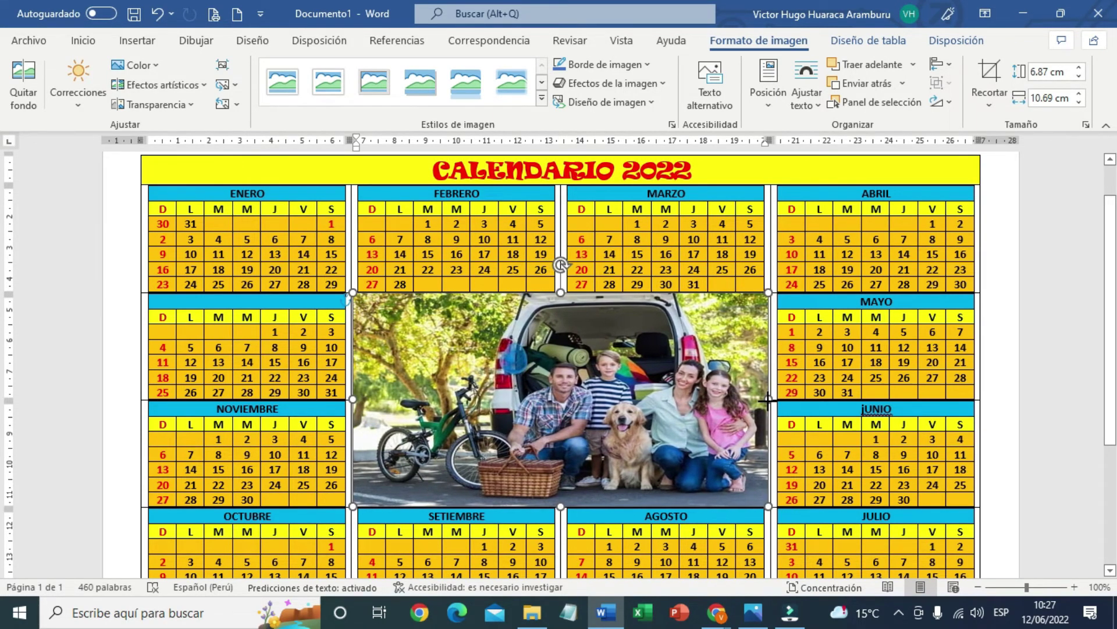
left_click_drag(767, 401, 770, 400)
Deselect the photo and zoom out to about 60% to view the whole calendar
left_click(1086, 365)
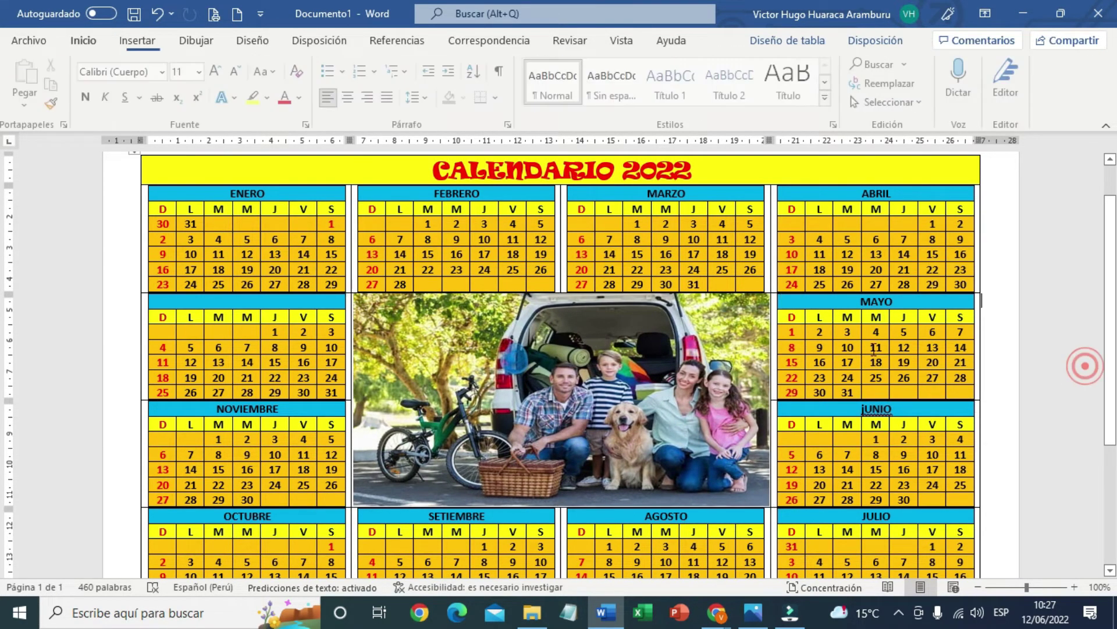
scroll(551, 477, "down", 5)
scroll(551, 477, "up", 3)
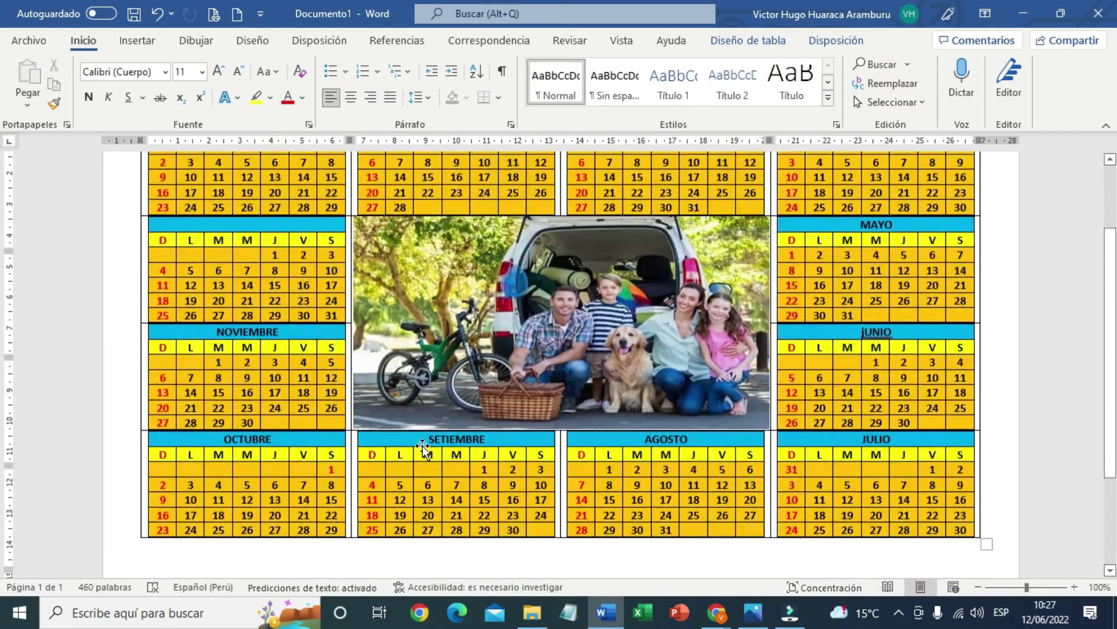
scroll(551, 477, "up", 1)
left_click(980, 587)
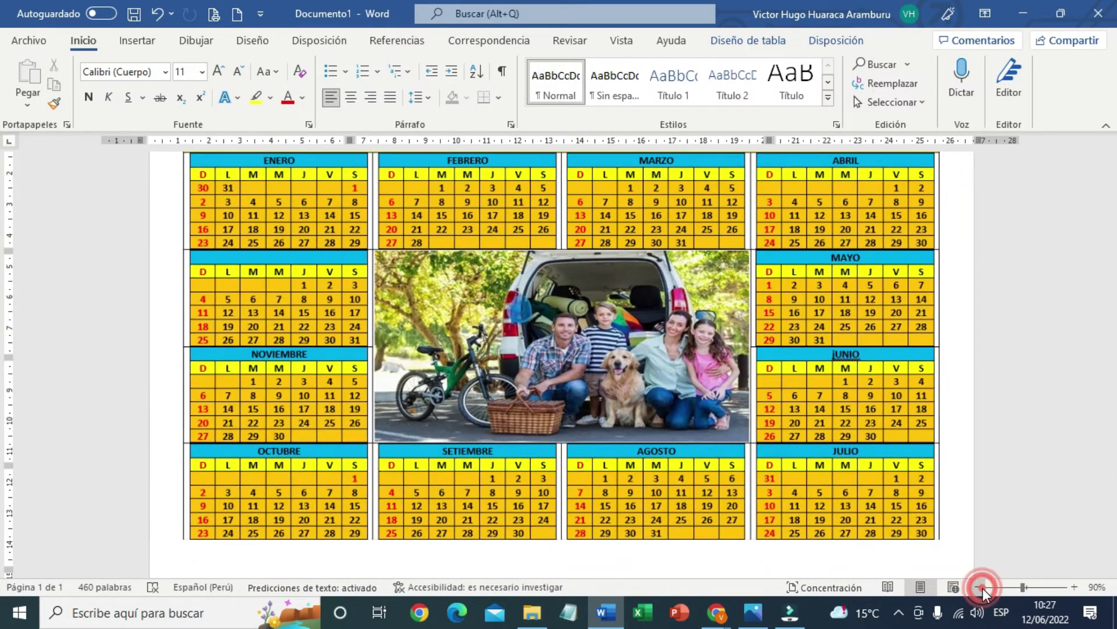
left_click(980, 587)
scroll(965, 555, "up", 1)
scroll(965, 555, "up", 1)
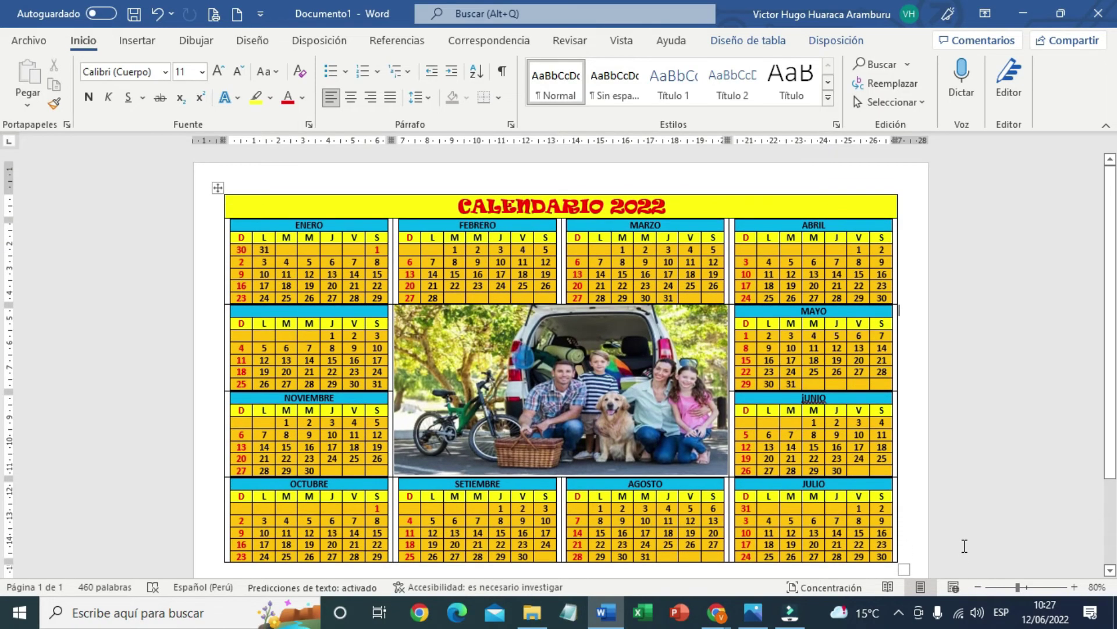
left_click(981, 586)
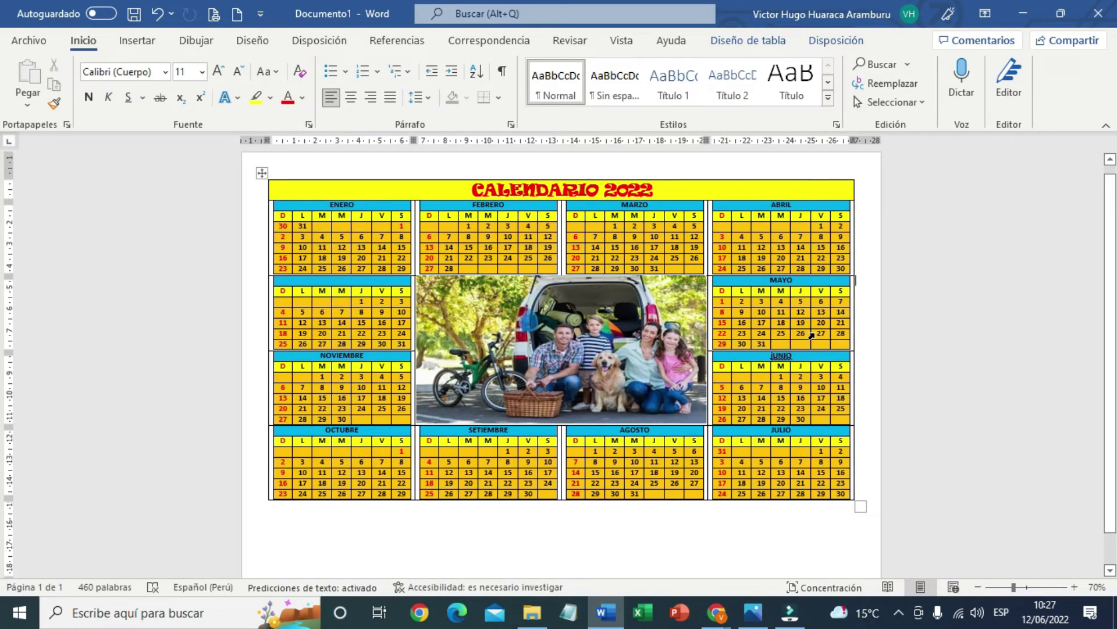
left_click(742, 324)
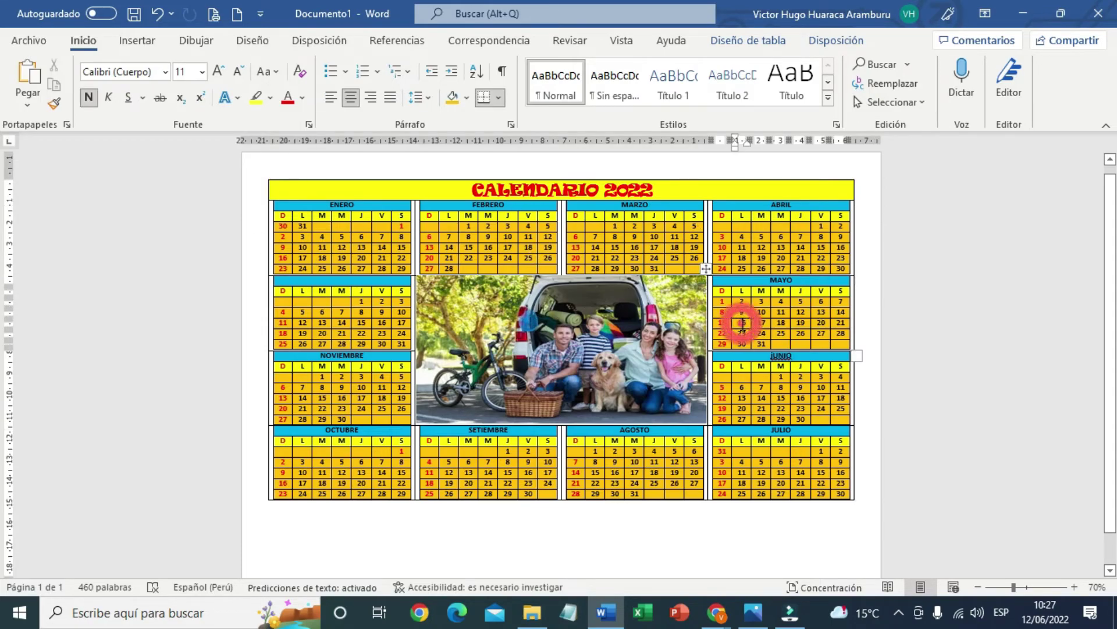
left_click(330, 189)
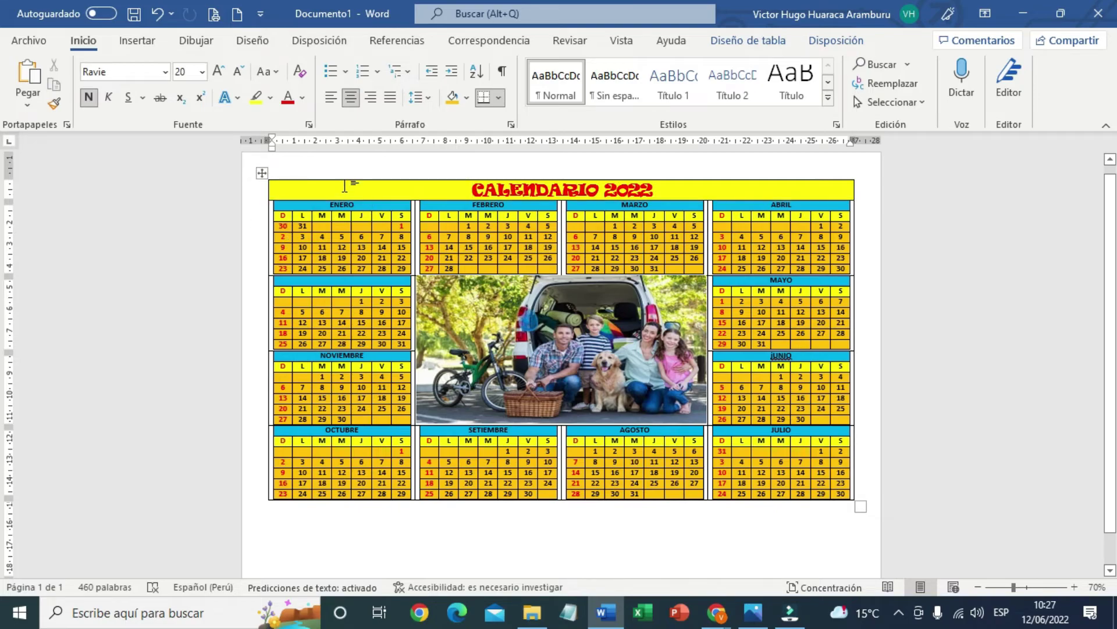
Drag the CALENDARIO 2022 table one line lower on the page, leaving an empty paragraph above it
left_click(260, 175)
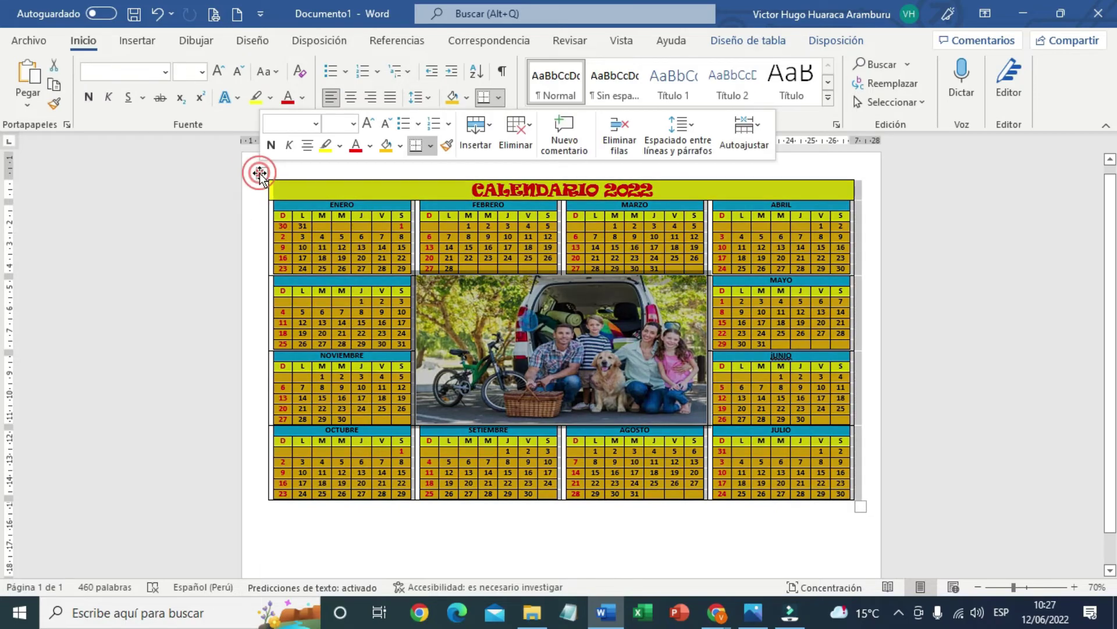
left_click_drag(256, 171, 257, 205)
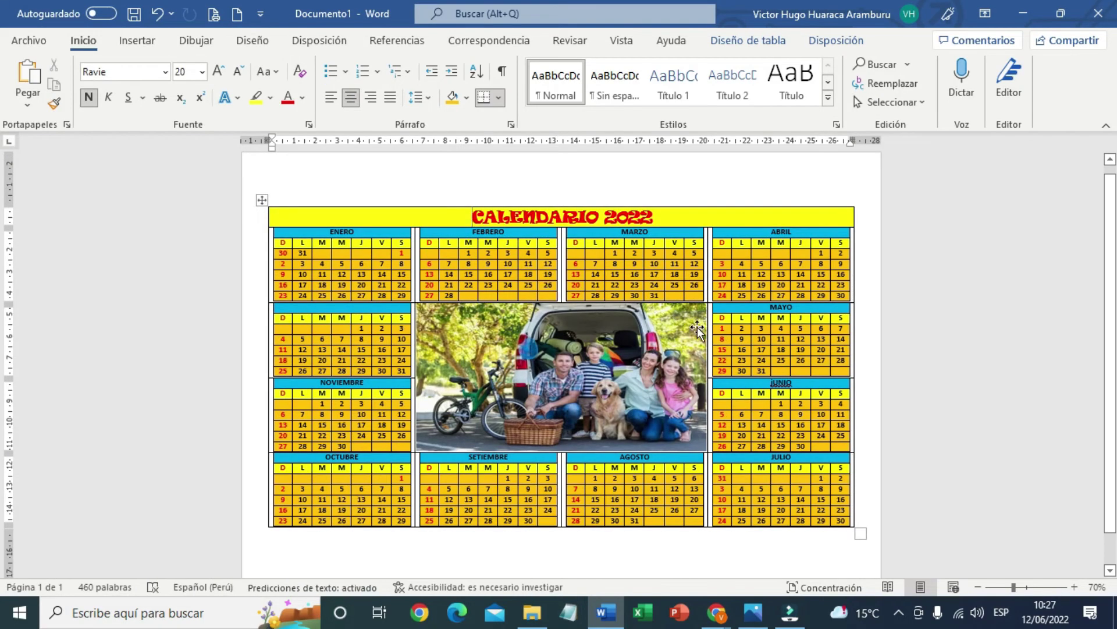
left_click(979, 587)
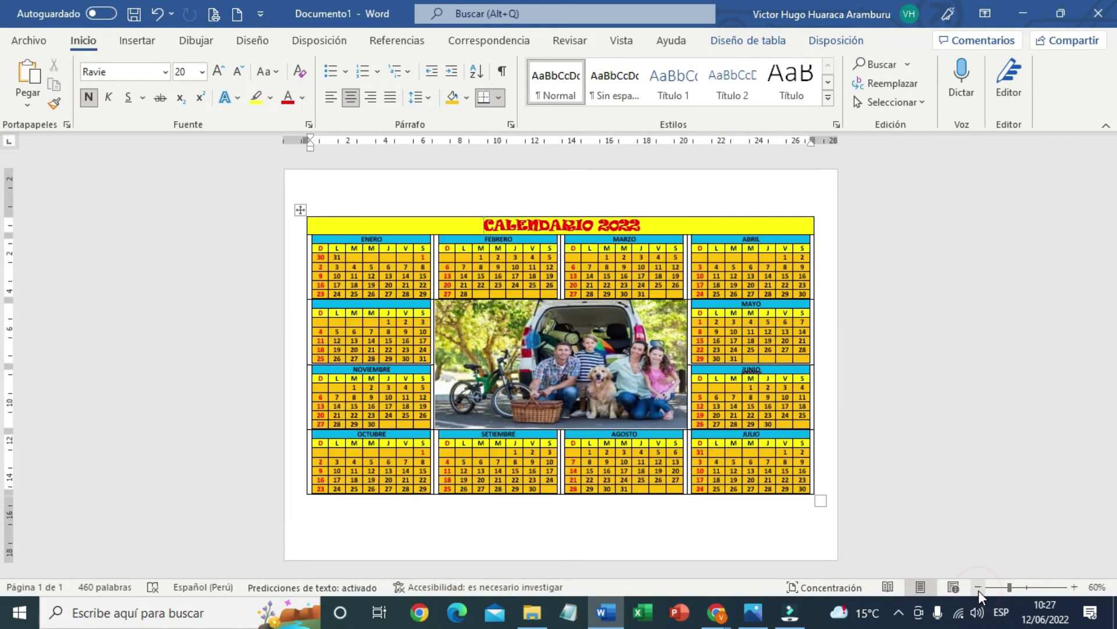
left_click(300, 209)
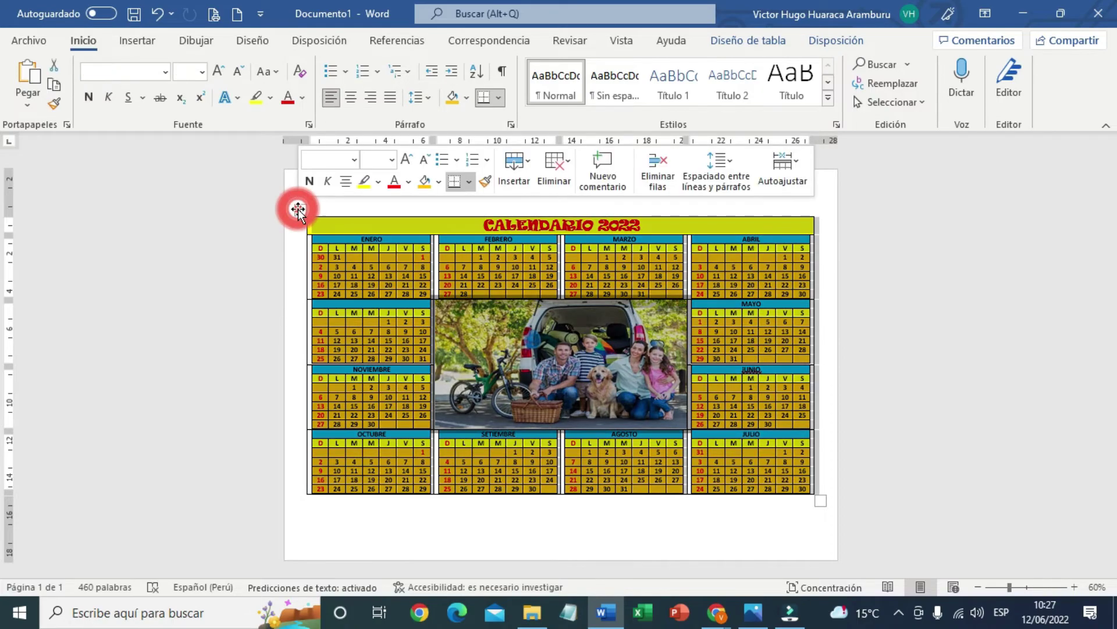
left_click_drag(298, 211, 300, 221)
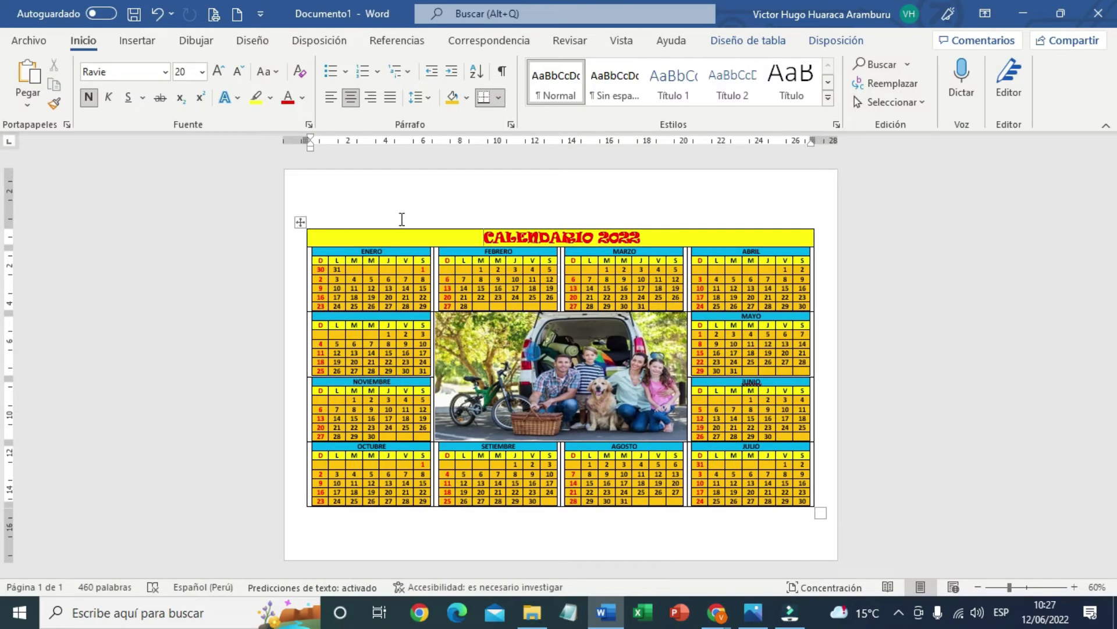
left_click(914, 230)
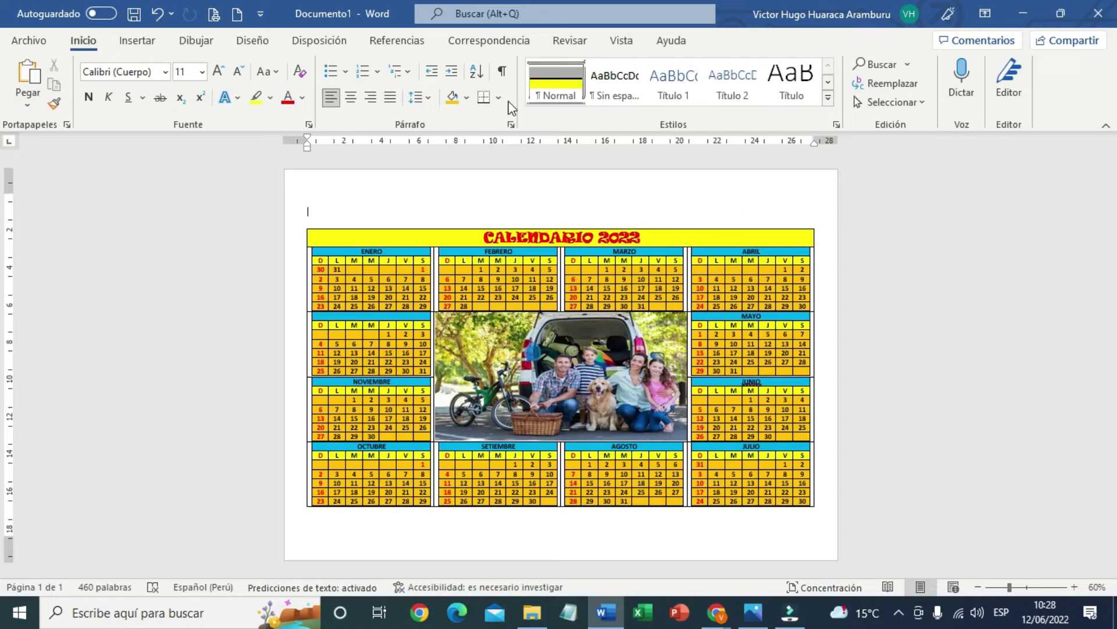
Apply a light blue page colour from Diseño > Color de página, then open Archivo
left_click(424, 192)
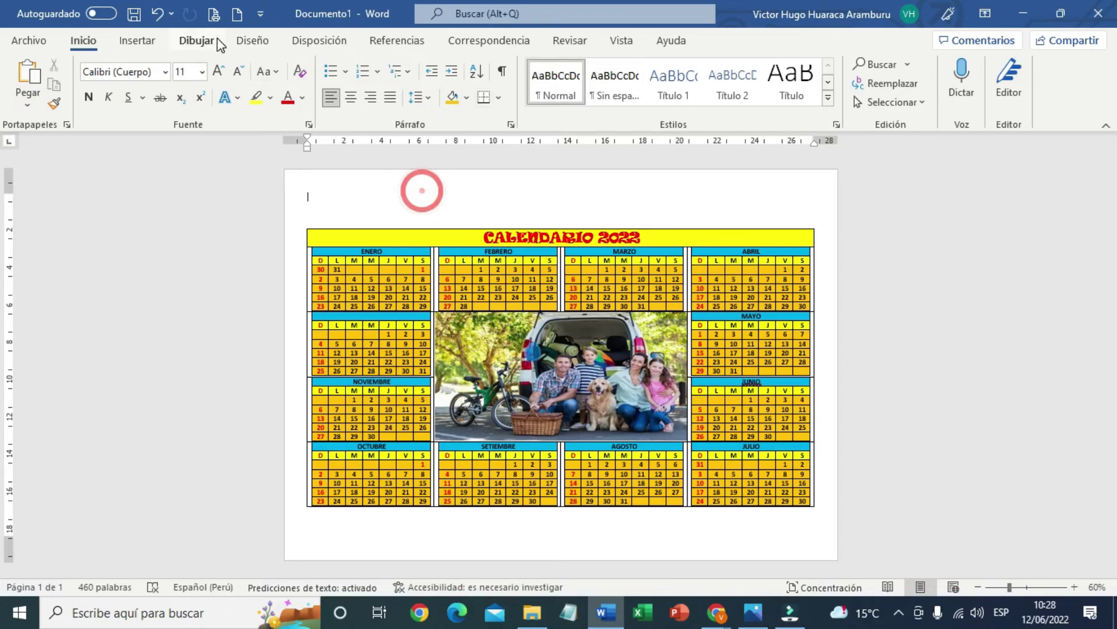
left_click(255, 46)
left_click(253, 40)
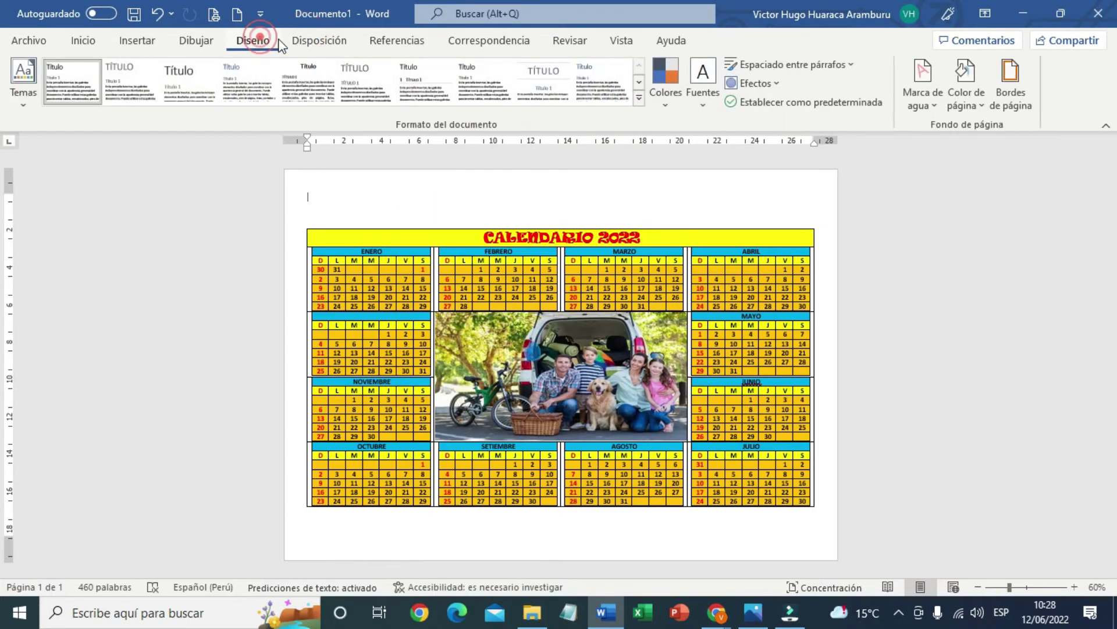
left_click(966, 96)
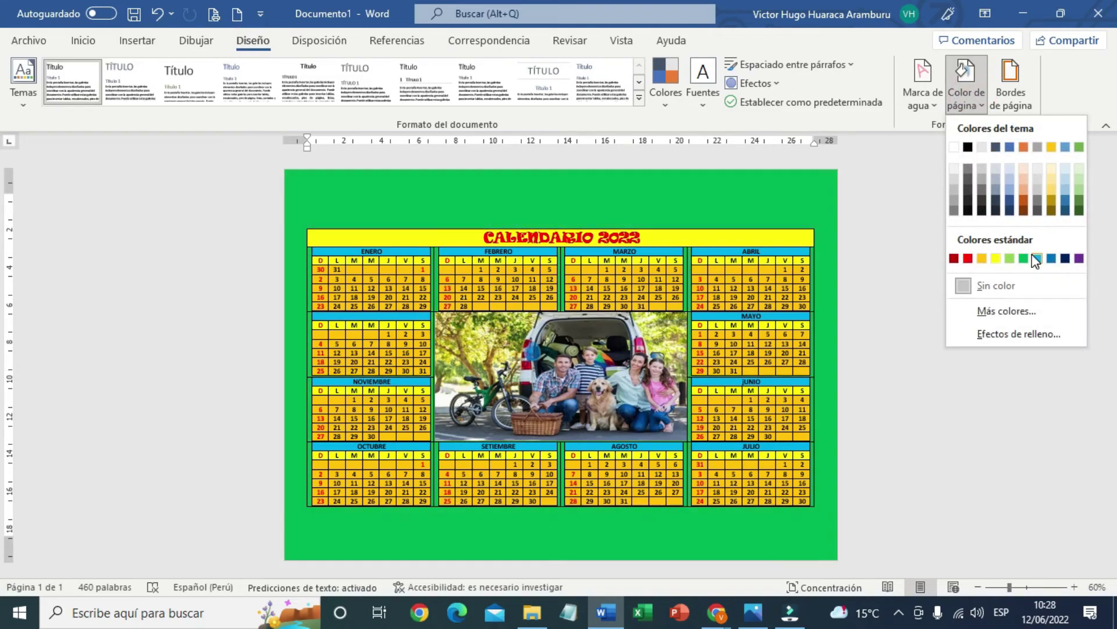
left_click(1039, 259)
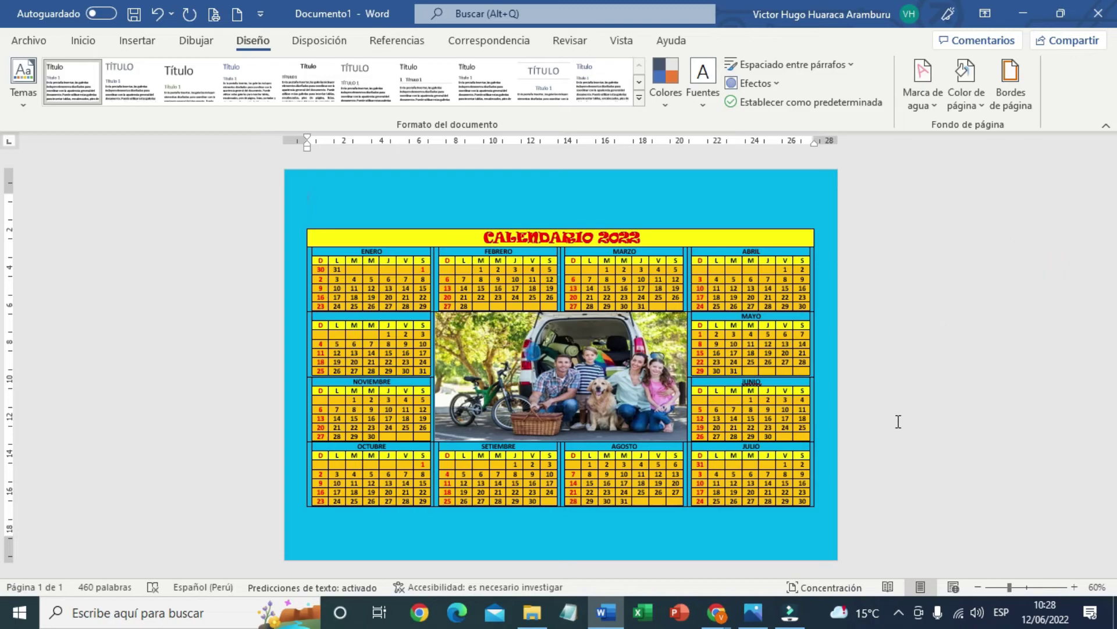
left_click(27, 41)
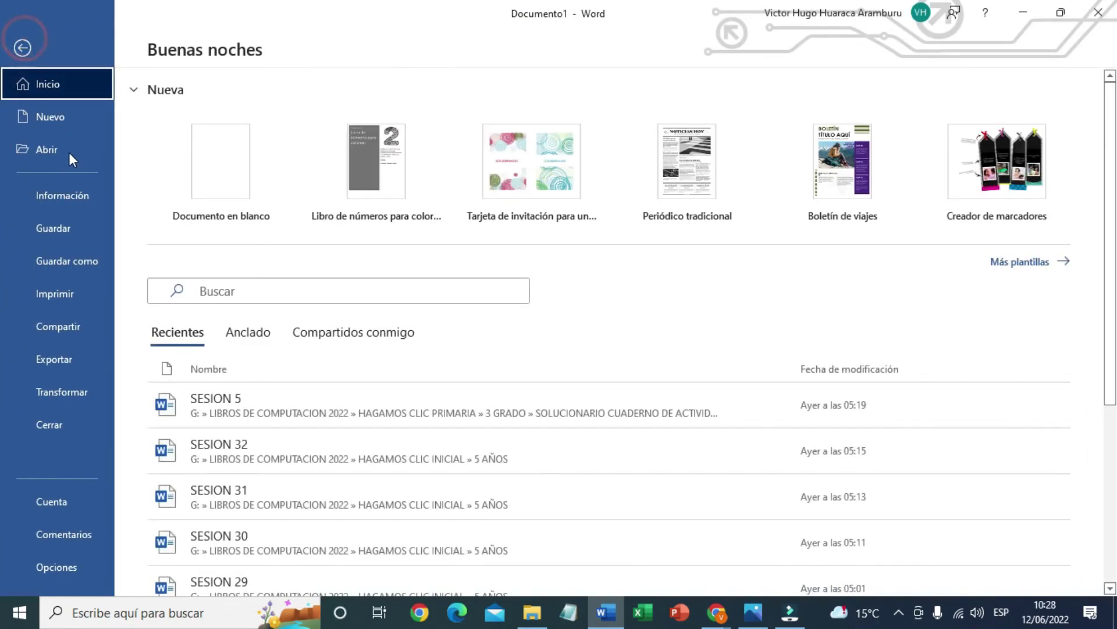
Show the light-blue calendar page in the Imprimir preview, reopening it after returning to the document
left_click(58, 301)
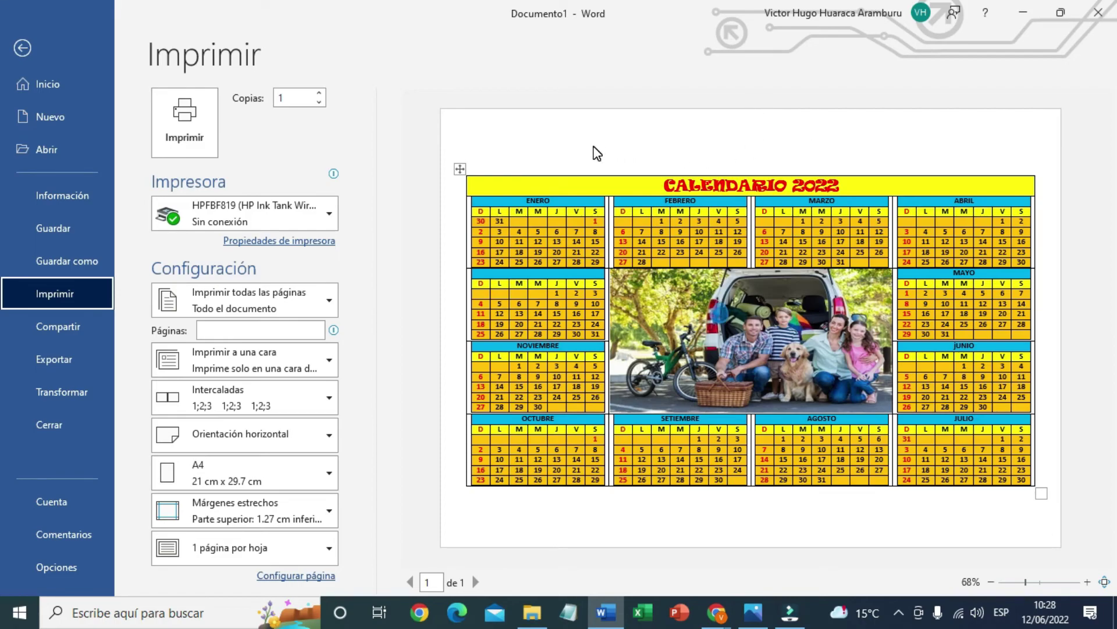
key("Escape")
left_click(213, 16)
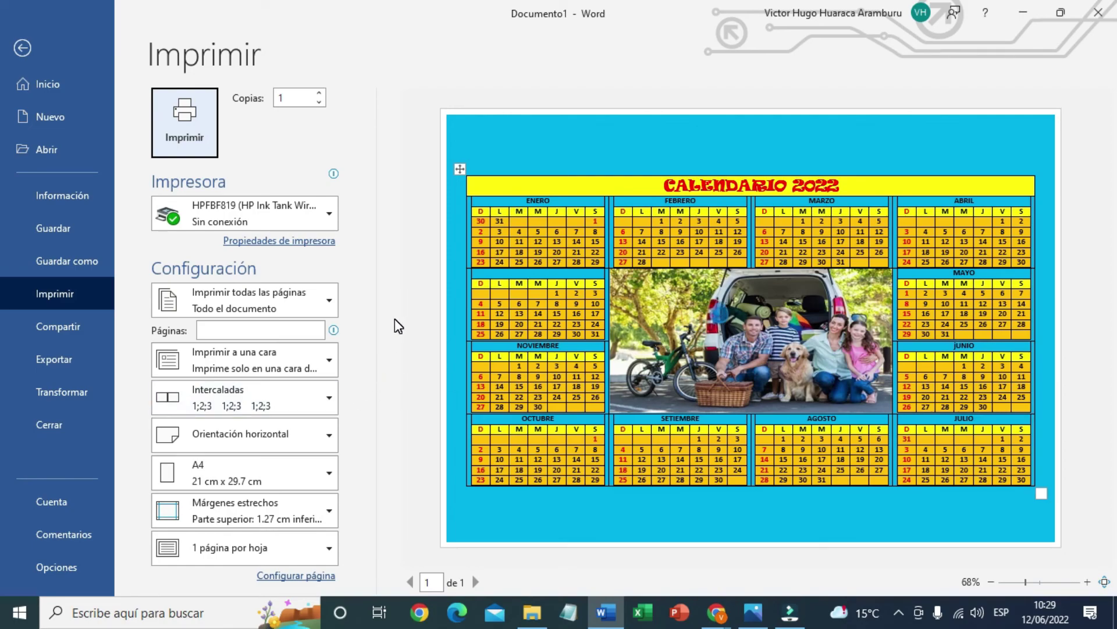
left_click(20, 50)
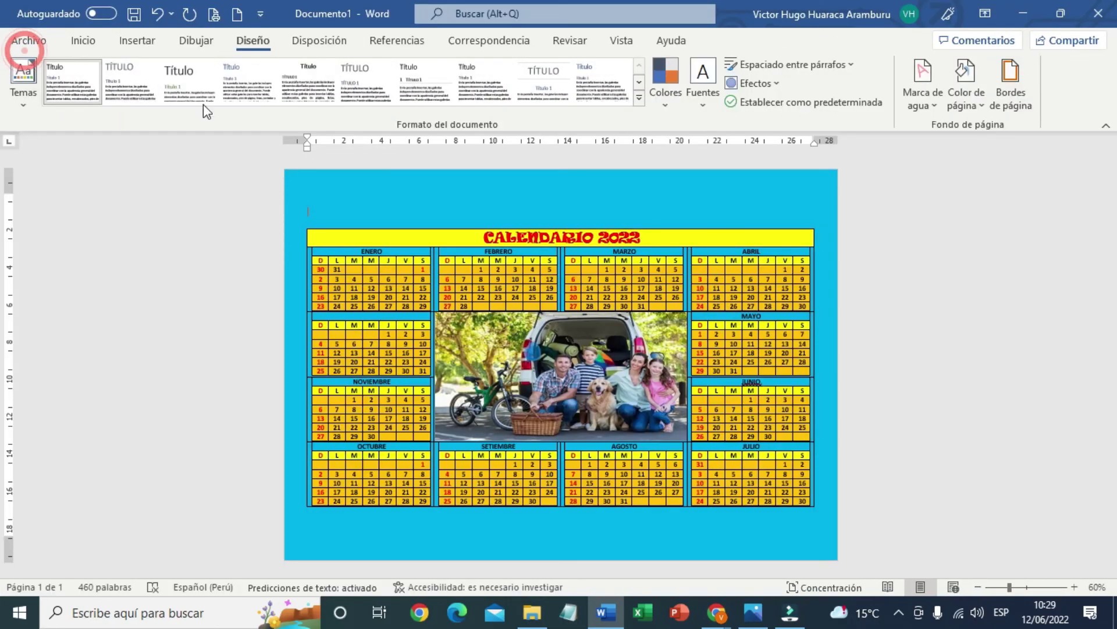
left_click(213, 15)
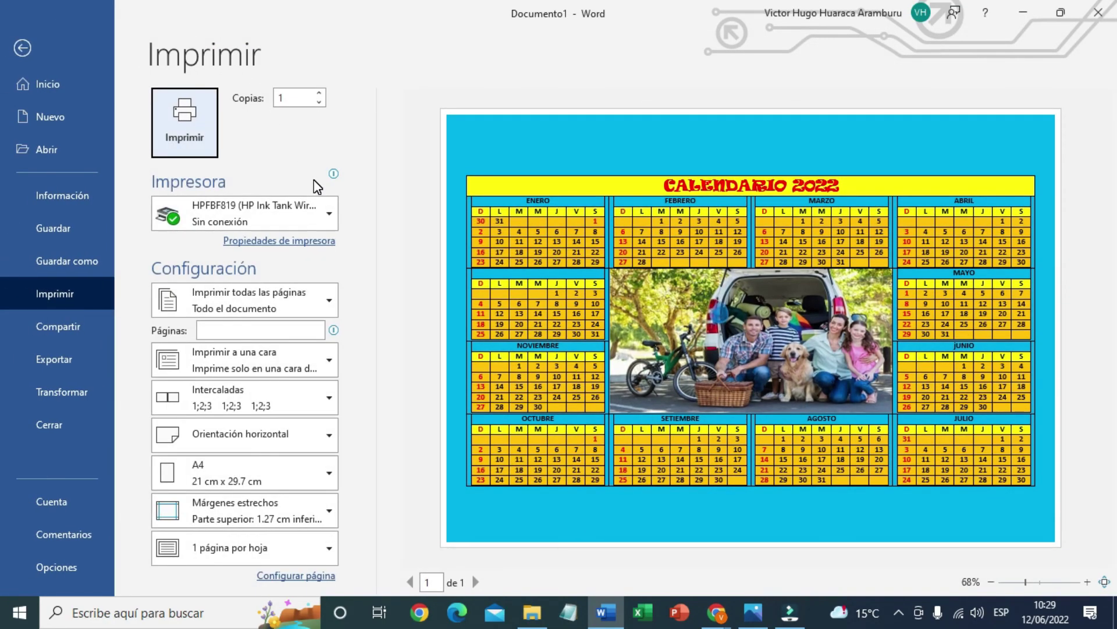